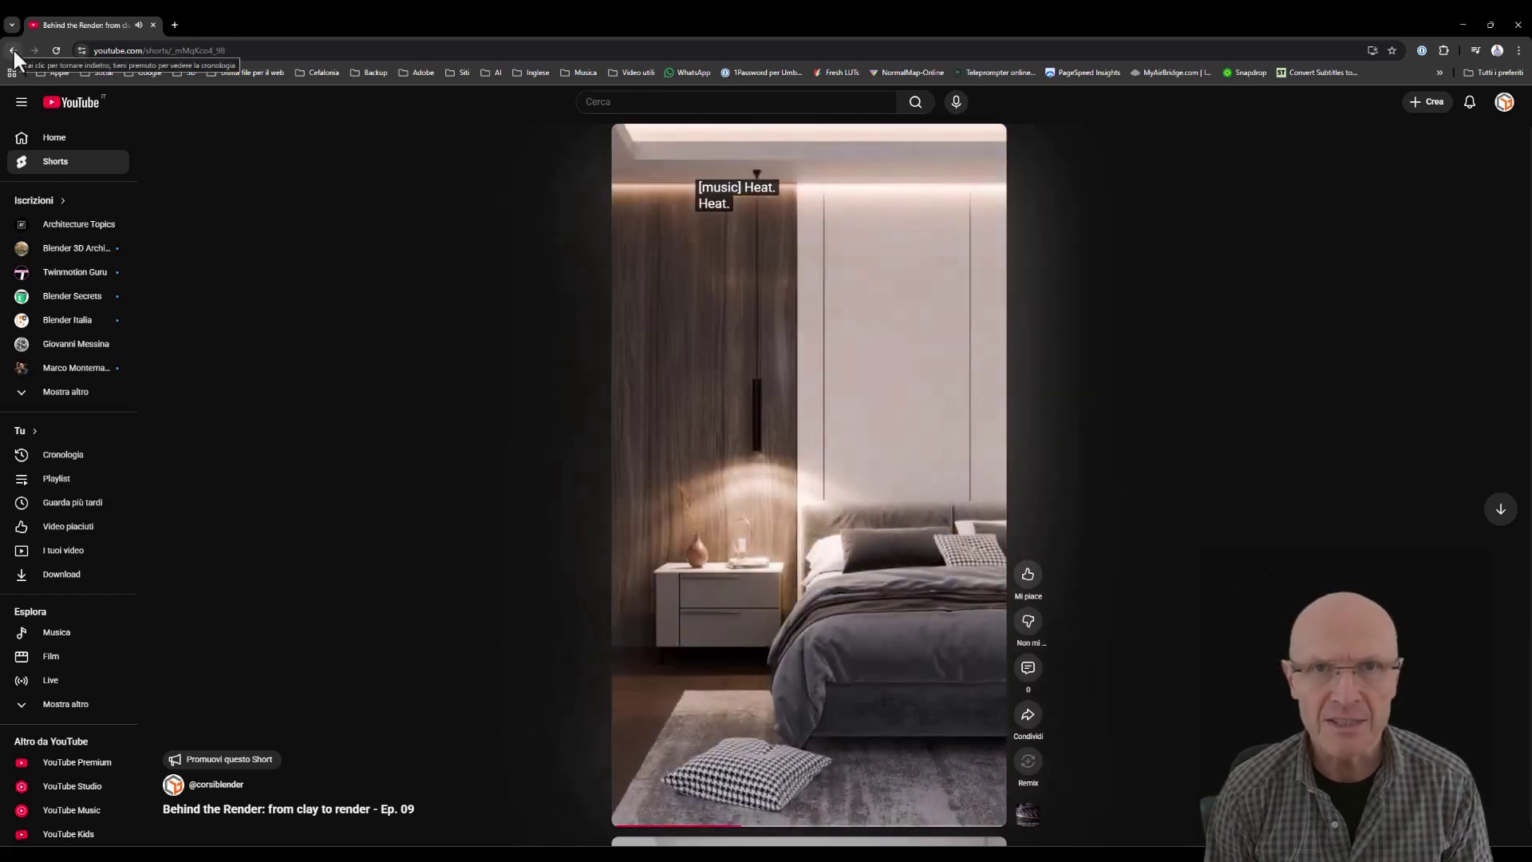
Return to the Corsi Blender channel's Shorts list and open "Behind the Render: from clay to render - Ep. 05".
click(13, 50)
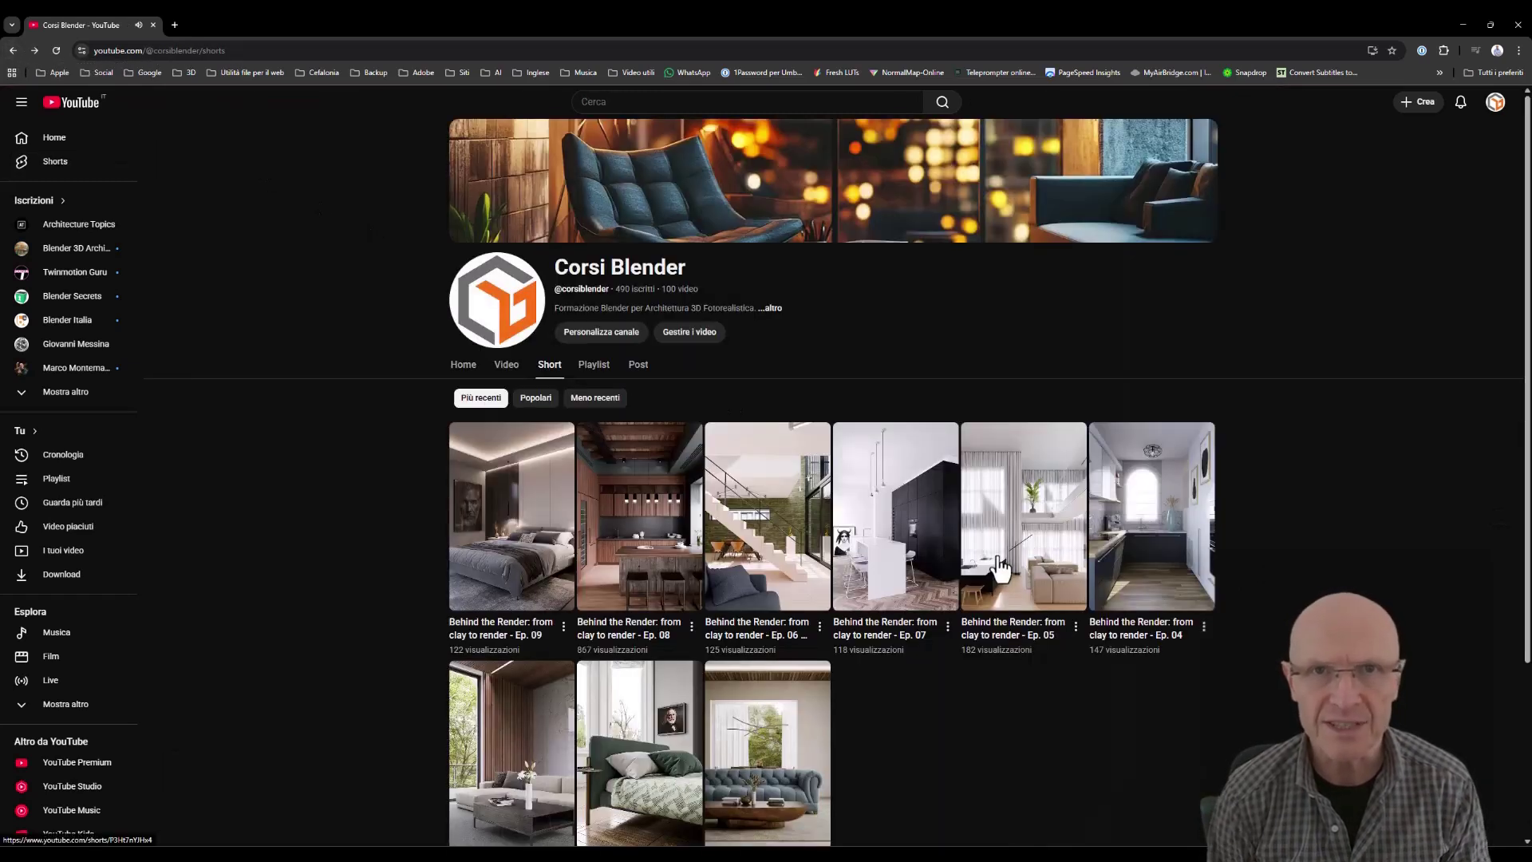
click(1024, 514)
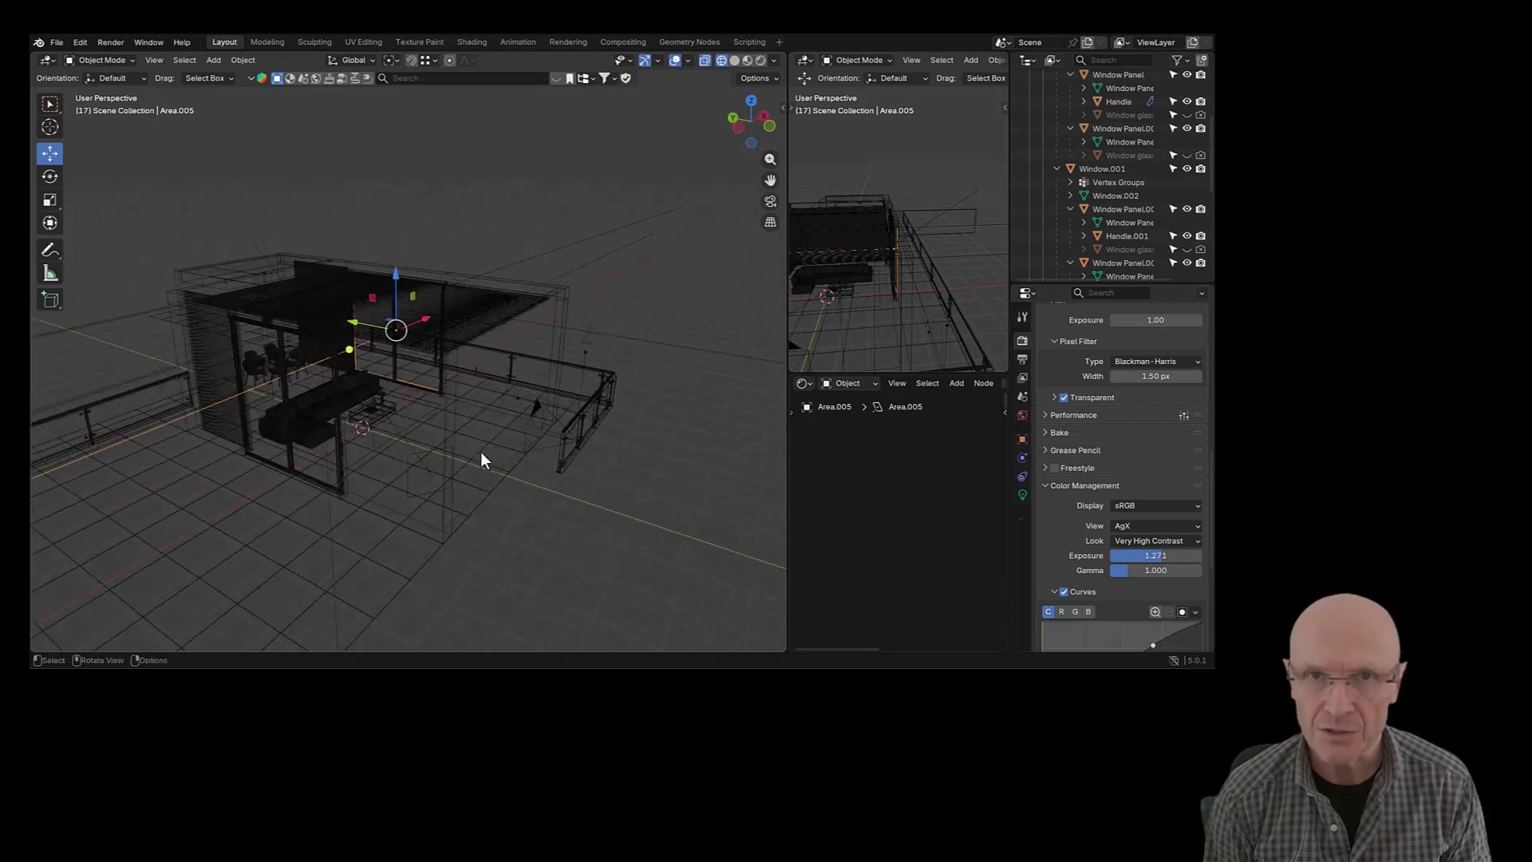
In Blender, inspect the house model's objects, and preview the living room through the camera in rendered shading without overlays.
middle_drag(480, 451, 442, 375)
click(310, 347)
click(455, 471)
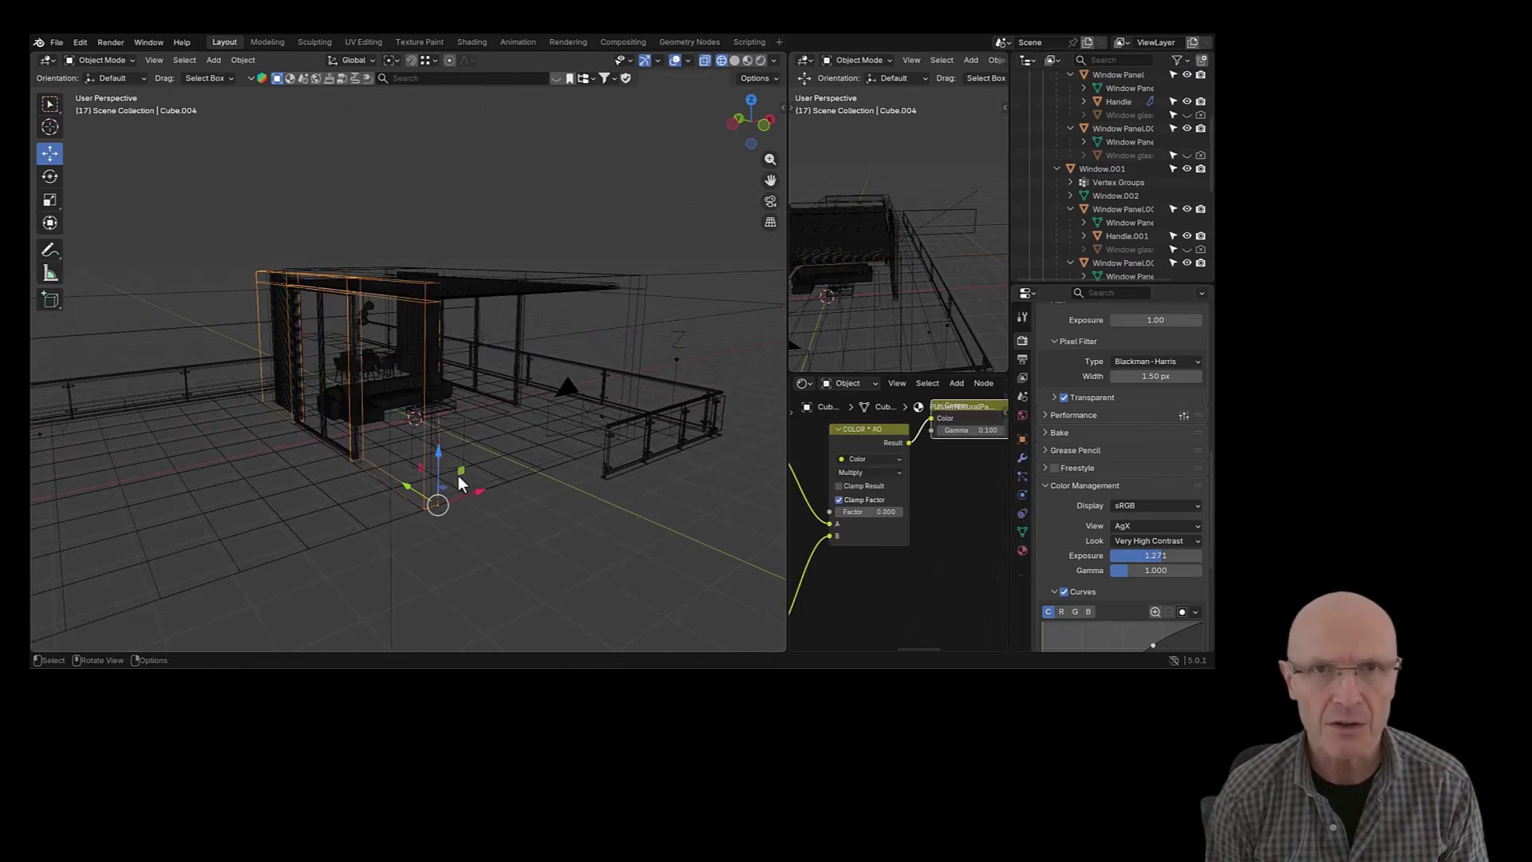
click(413, 443)
mouse_move(413, 443)
middle_down()
mouse_move(427, 477)
mouse_move(381, 444)
mouse_move(481, 469)
mouse_move(421, 451)
mouse_move(510, 414)
mouse_move(380, 418)
middle_up()
scroll(424, 477, up, 3)
key(shift+z)
key(KP_0)
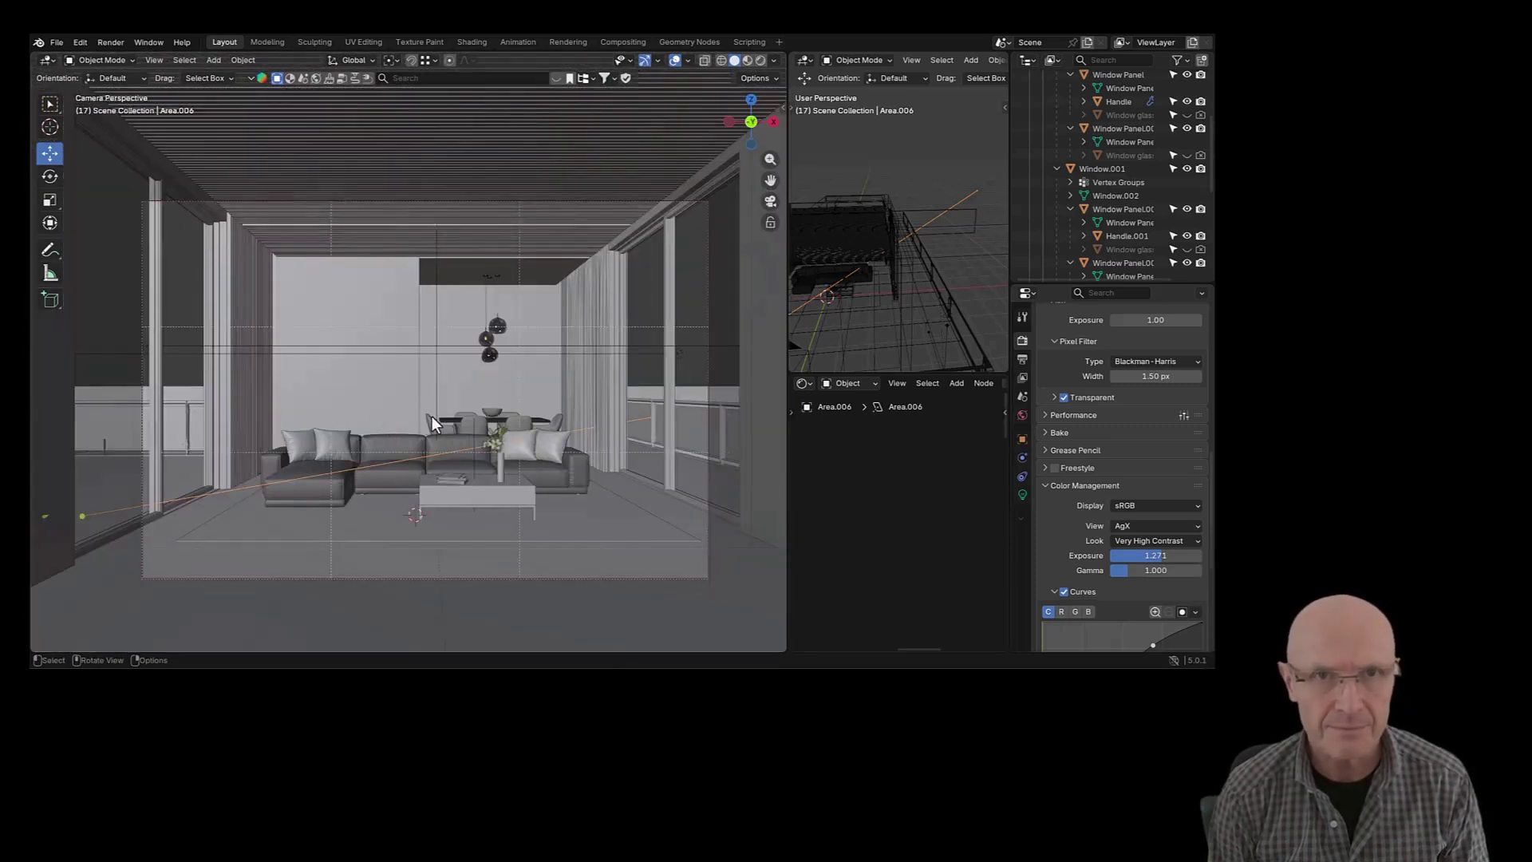
key(z)
click(434, 304)
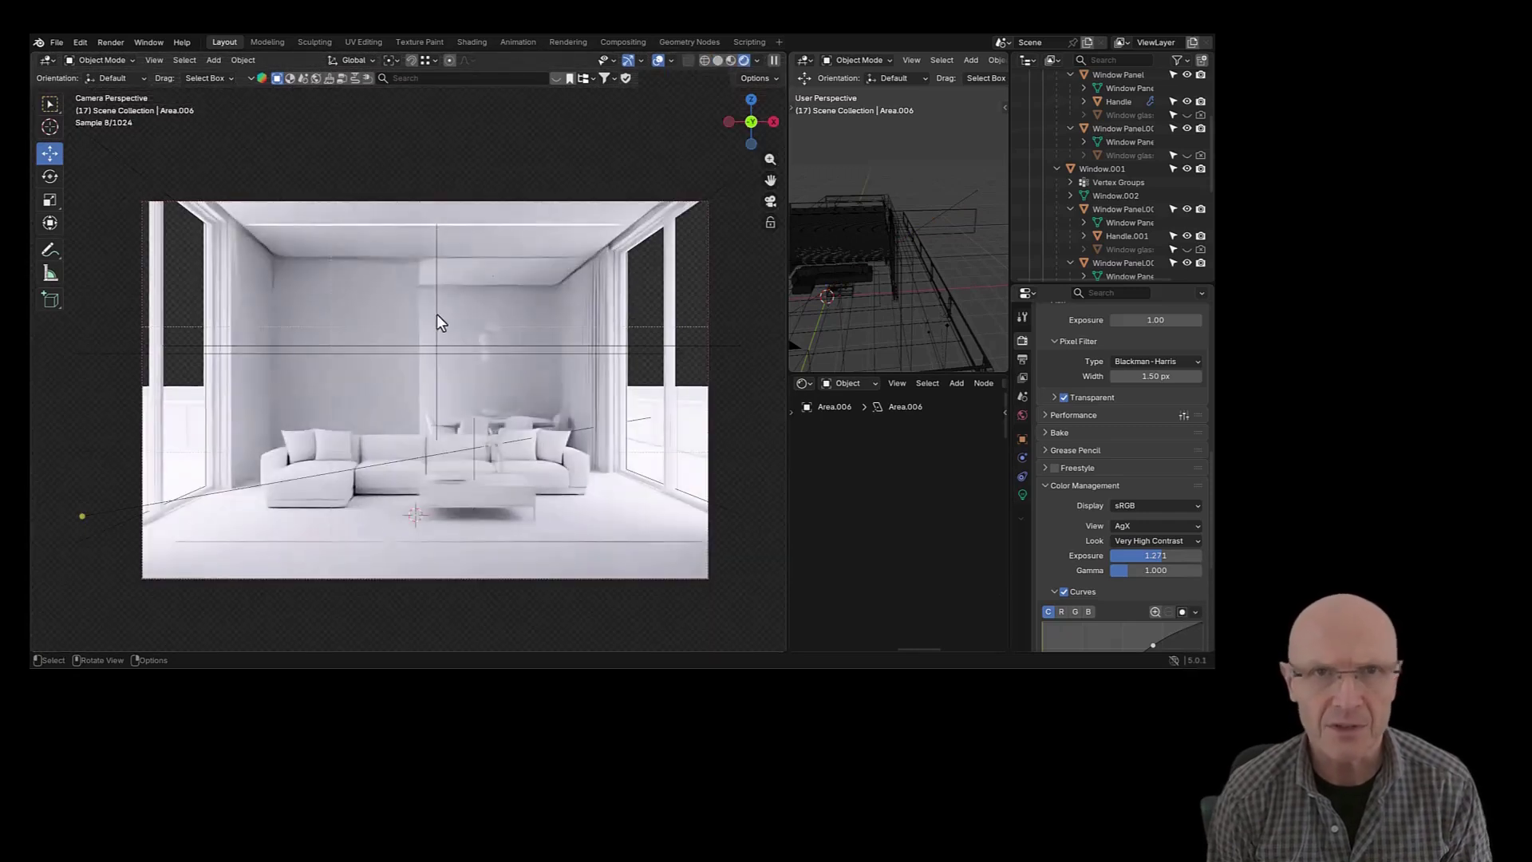
click(658, 60)
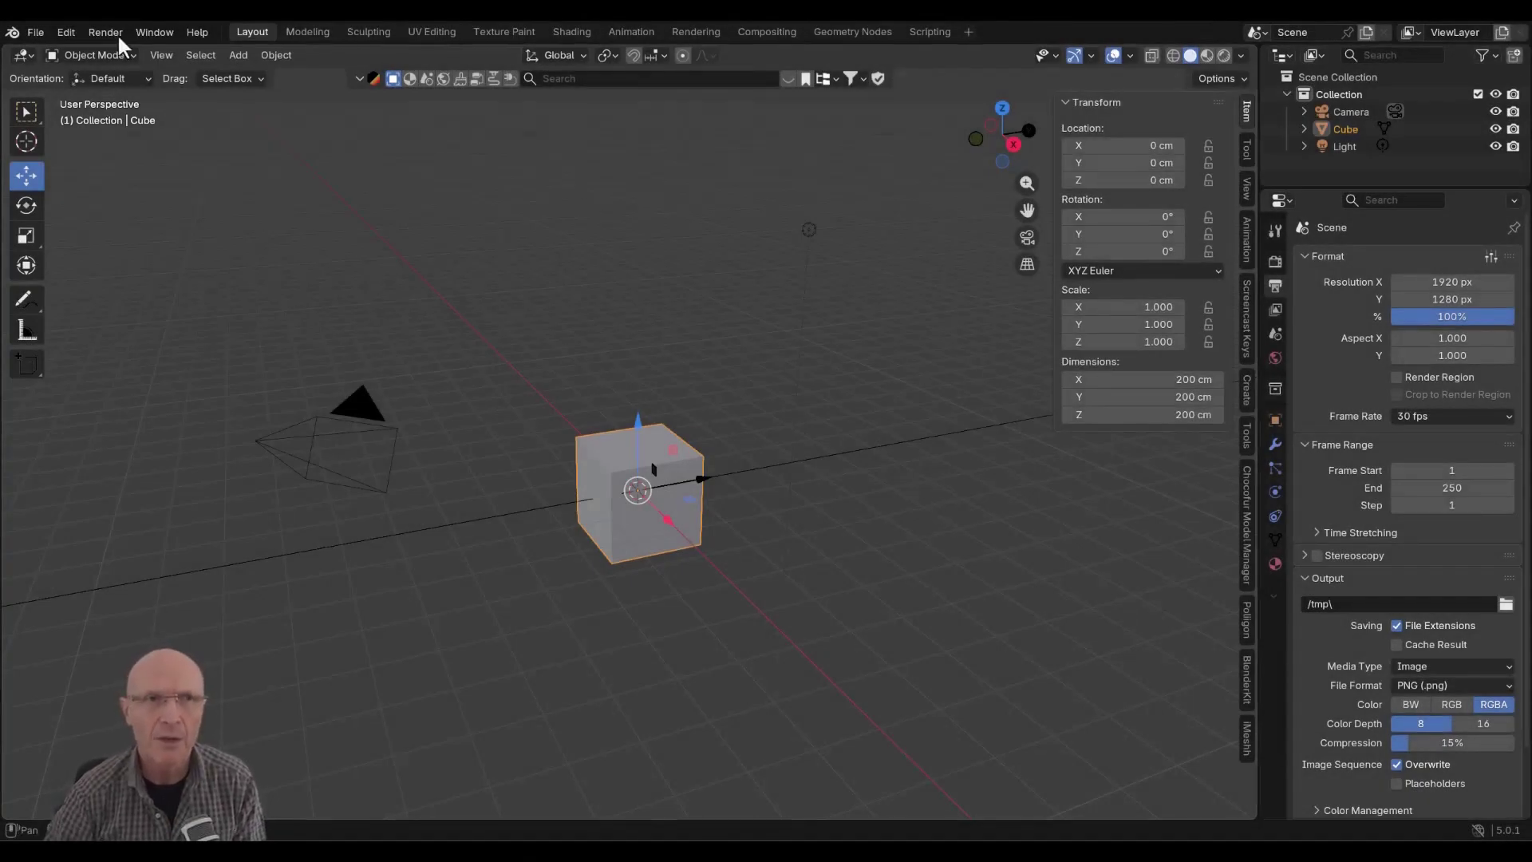
Add a Video Editing workspace and enlarge its preview area vertically.
click(967, 31)
mouse_move(910, 152)
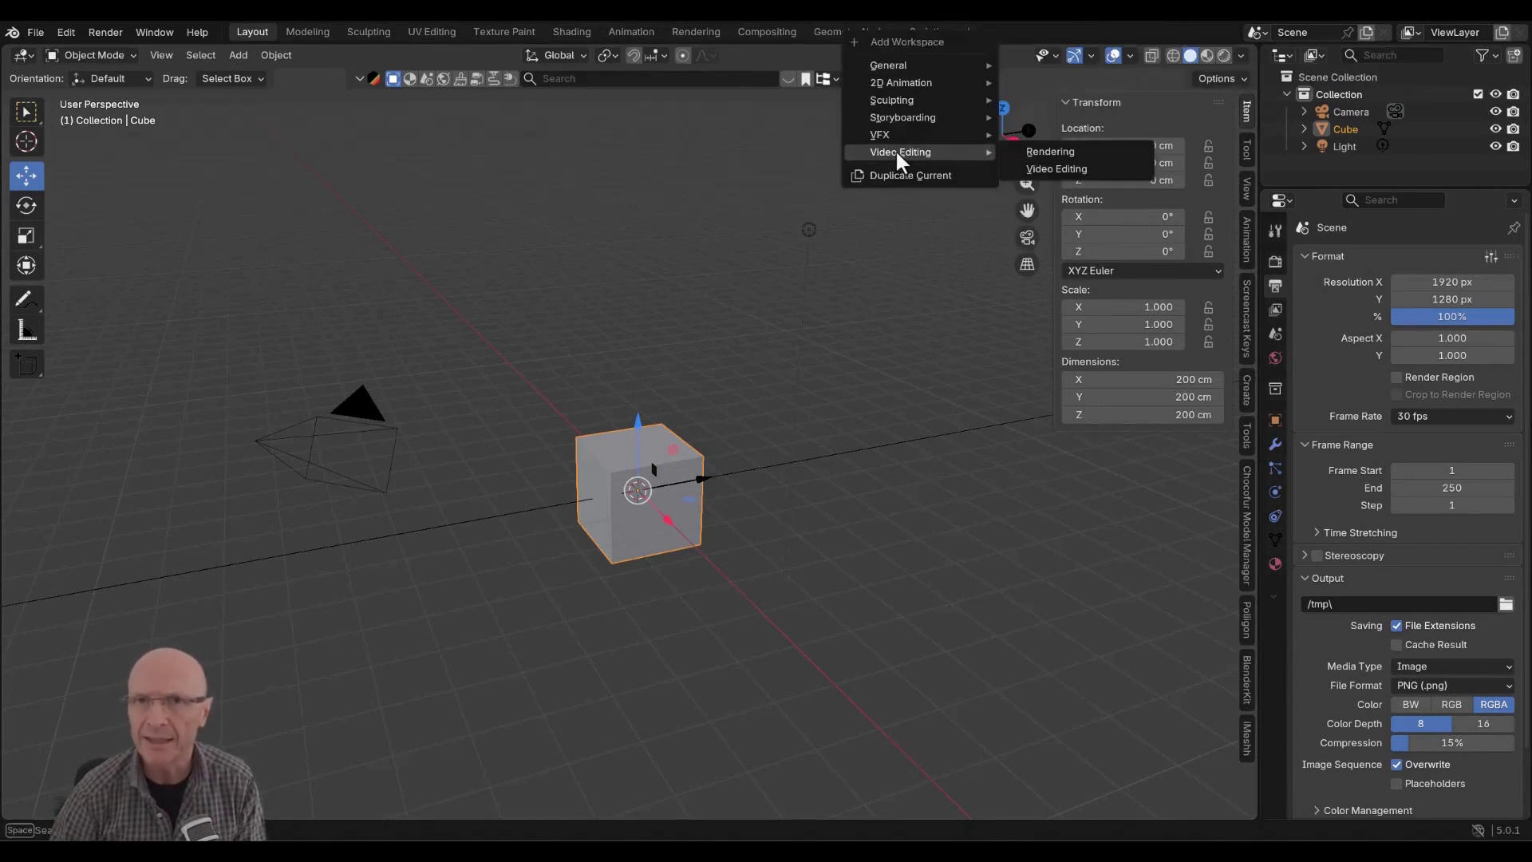
click(1030, 169)
drag(631, 416, 643, 482)
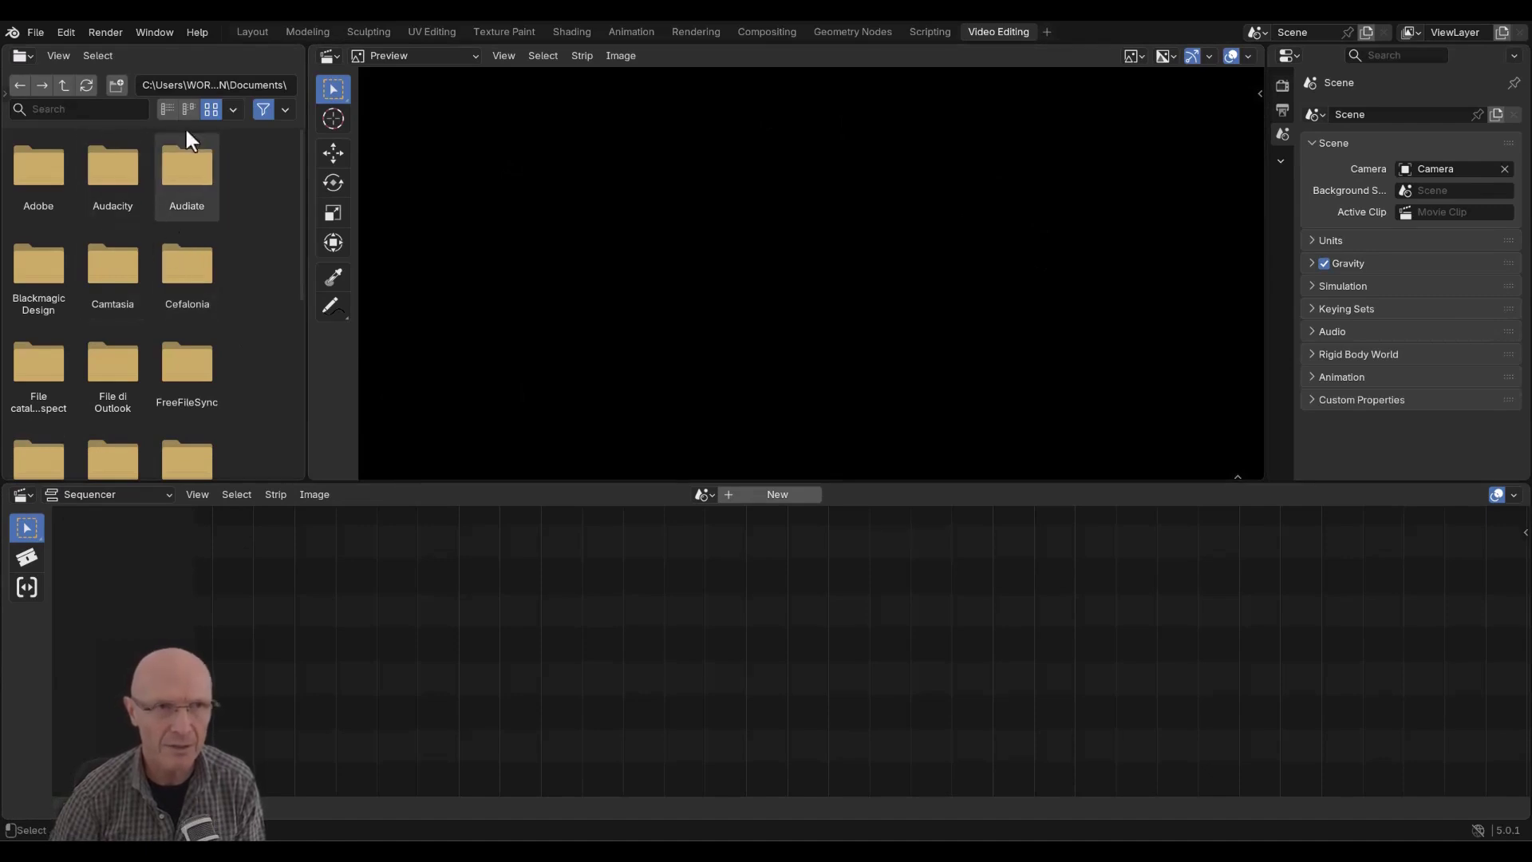
Browse to the renders folder inside G:\Tutorial_Blender\28_Editing_Video_From_Clay_to_Render and widen the file browser to fit six thumbnails per row.
click(180, 86)
text(G)
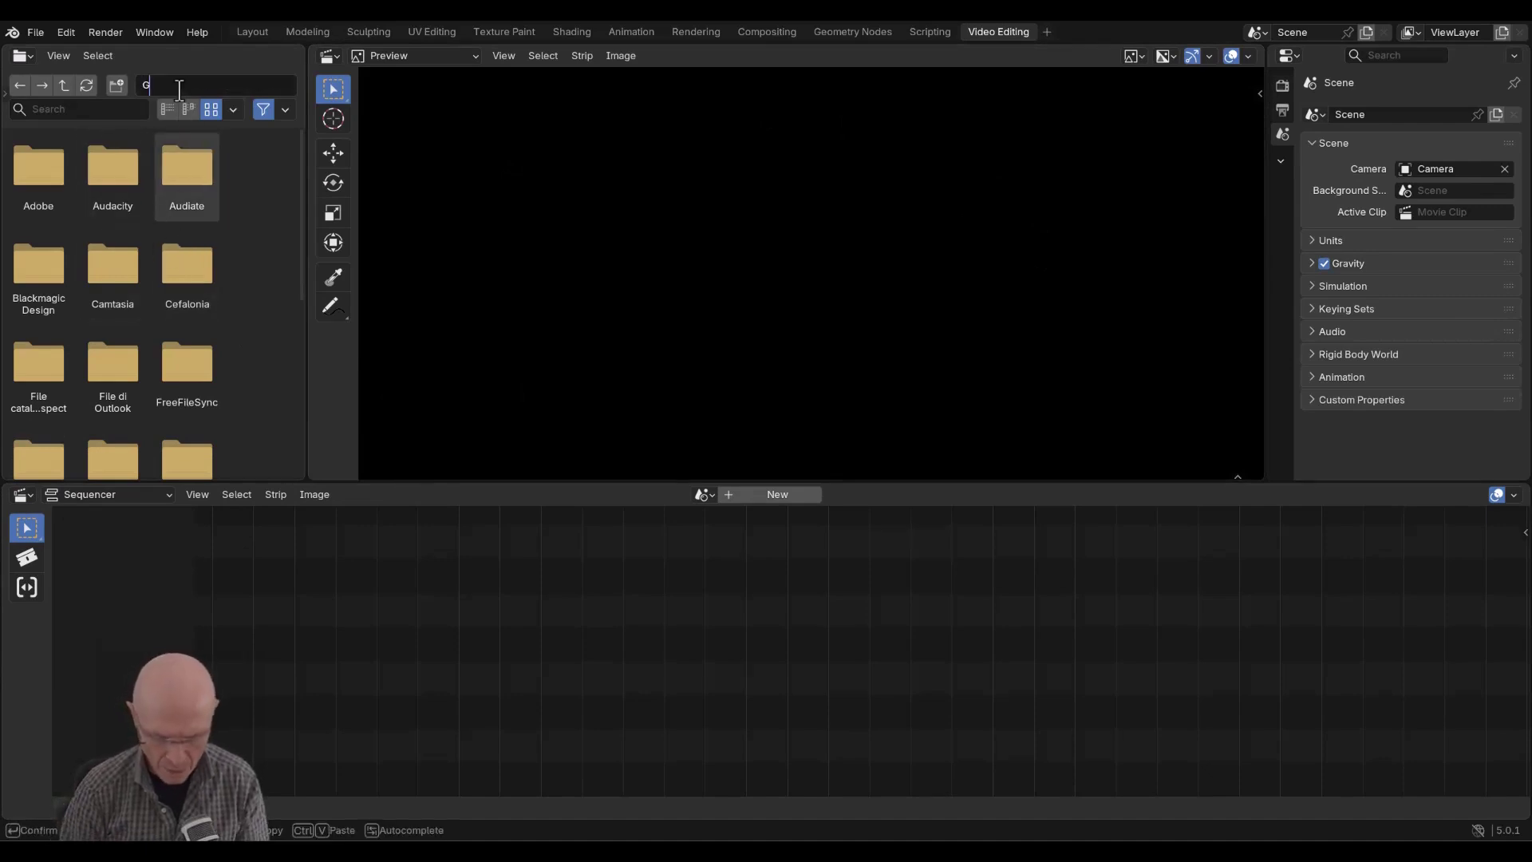
text(:)
key(Return)
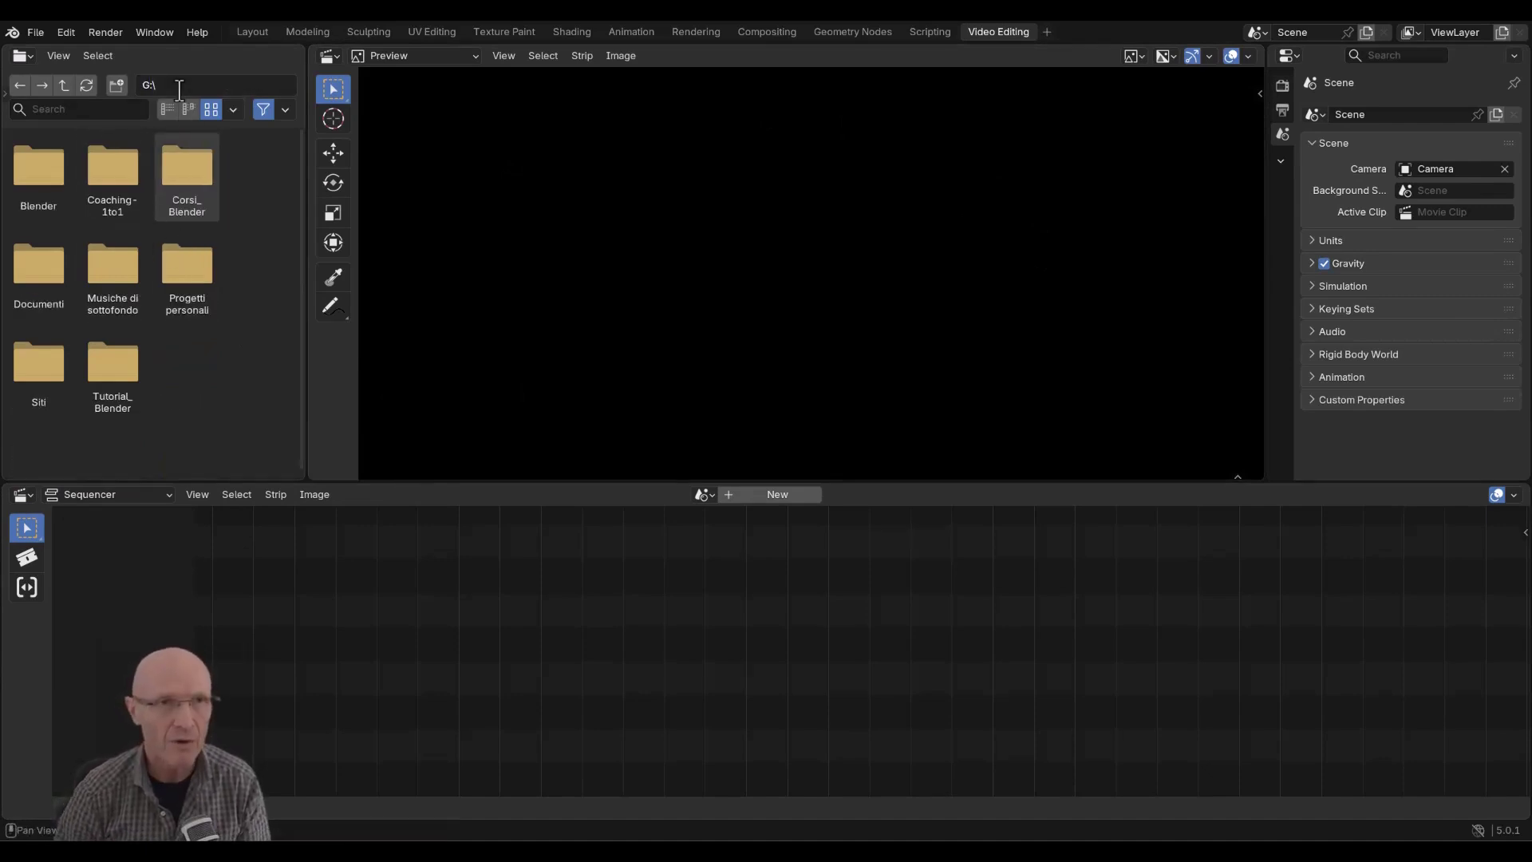
click(121, 353)
click(39, 165)
click(113, 169)
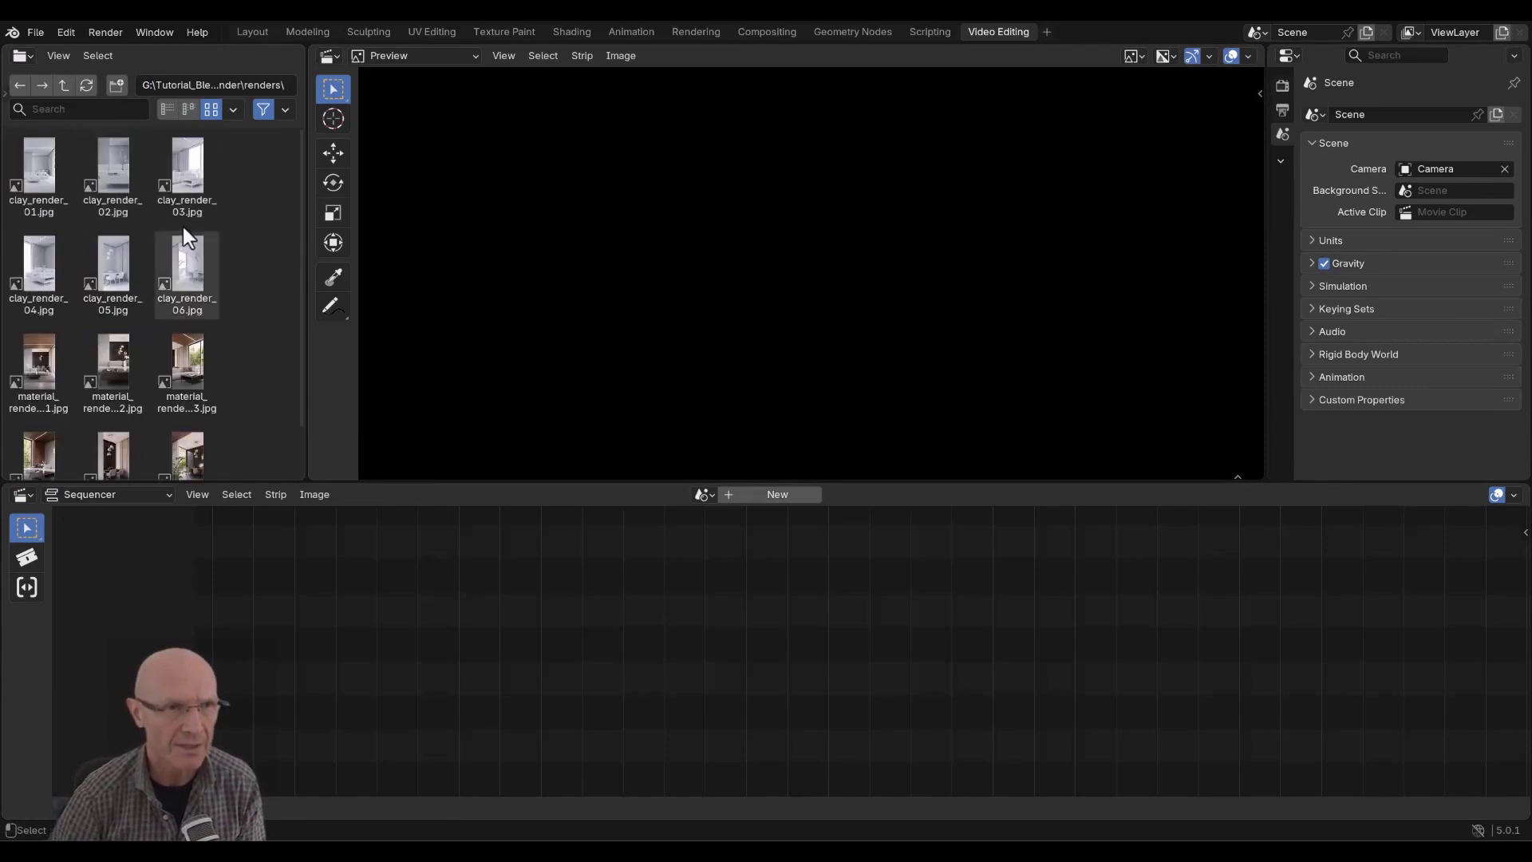
drag(306, 247, 471, 226)
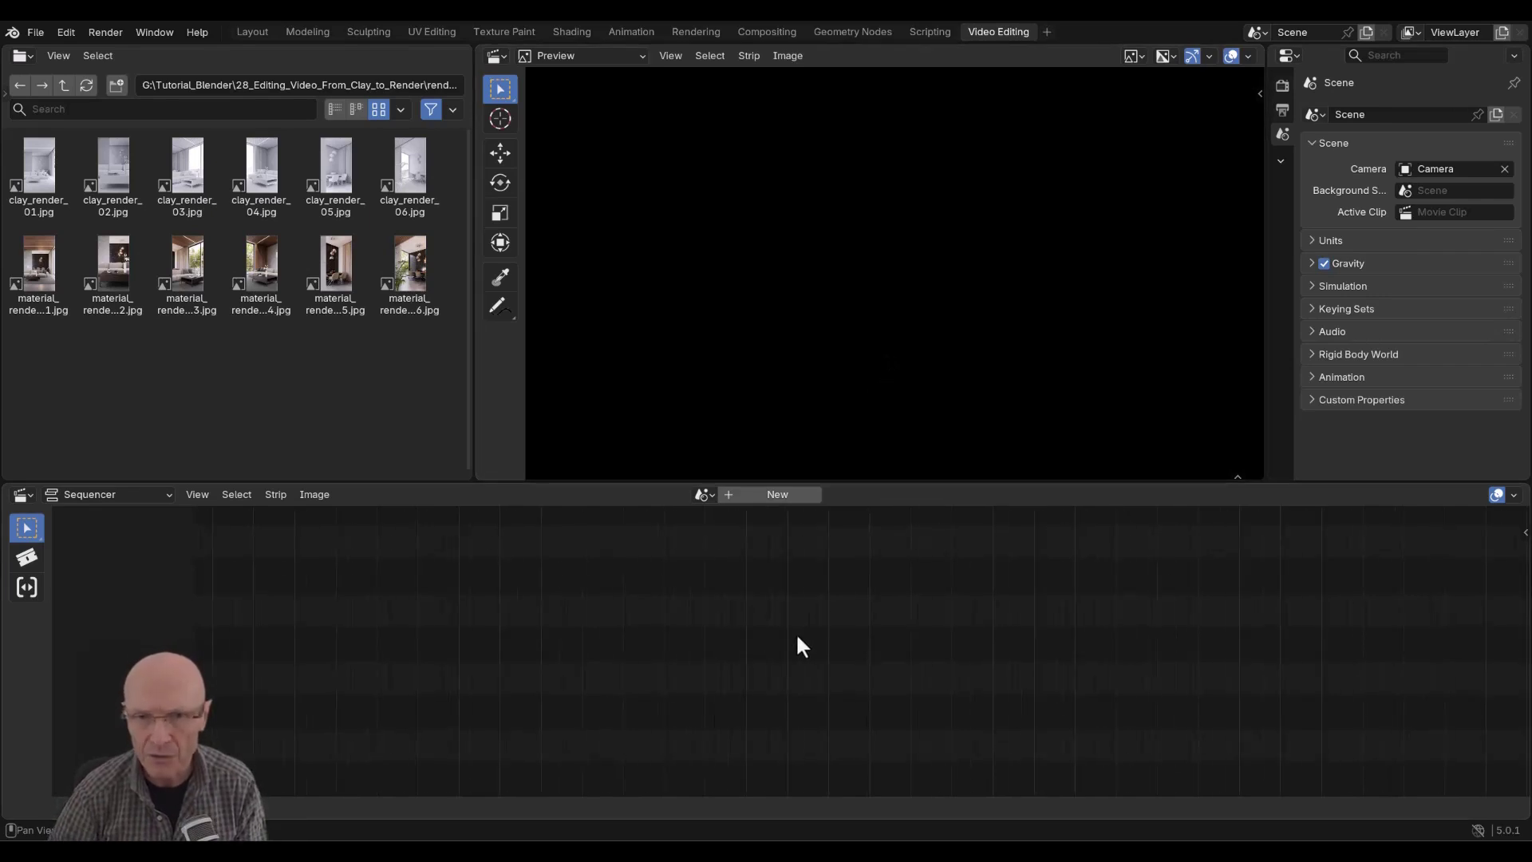
Create a new scene for the sequencer.
scroll(795, 637, up, 2)
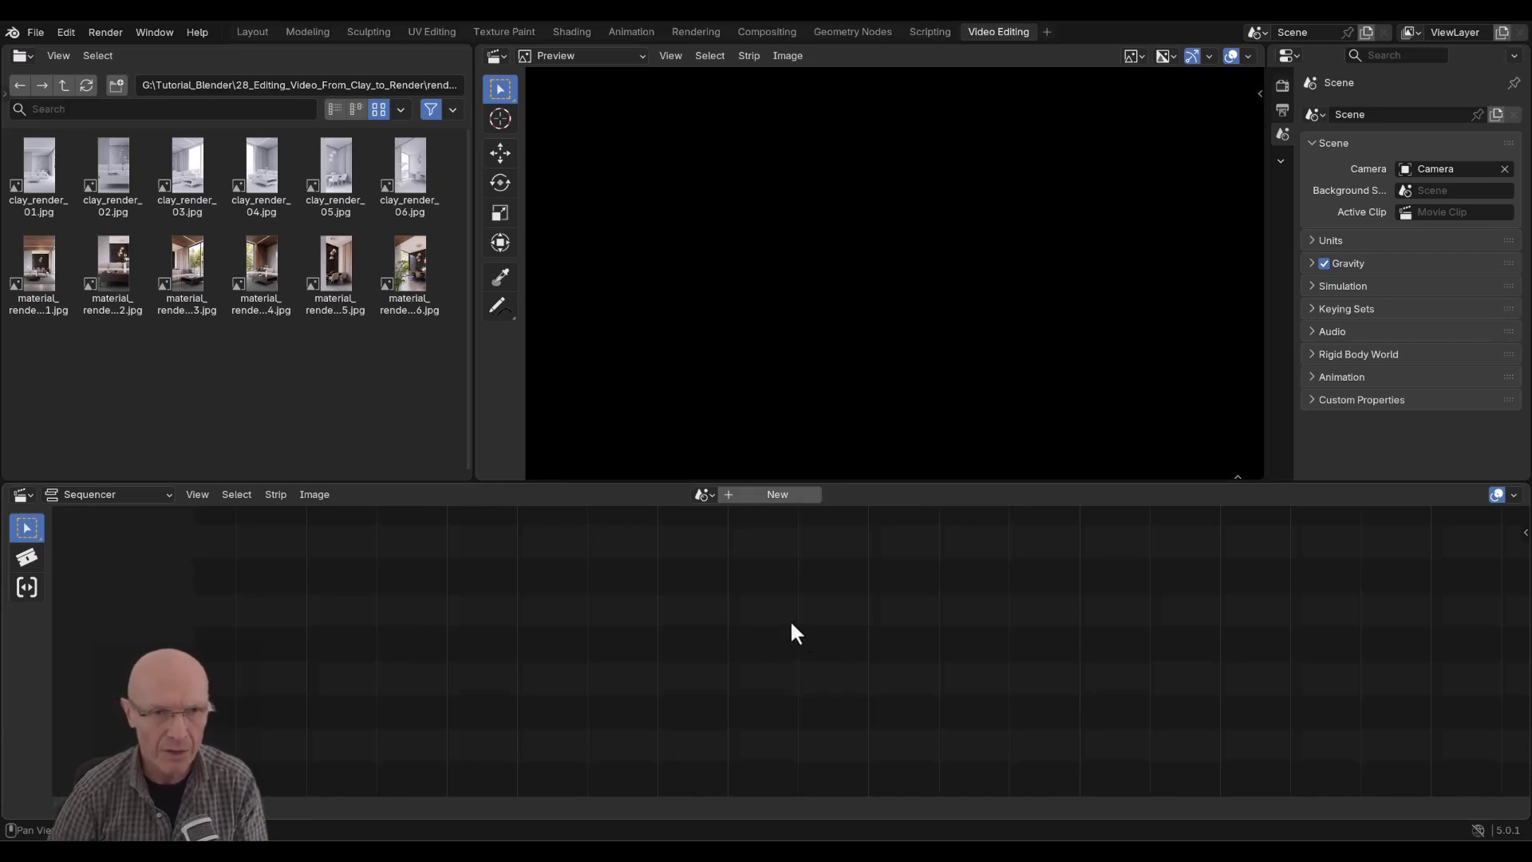
click(779, 493)
middle_drag(636, 656, 744, 636)
scroll(845, 652, up, 6)
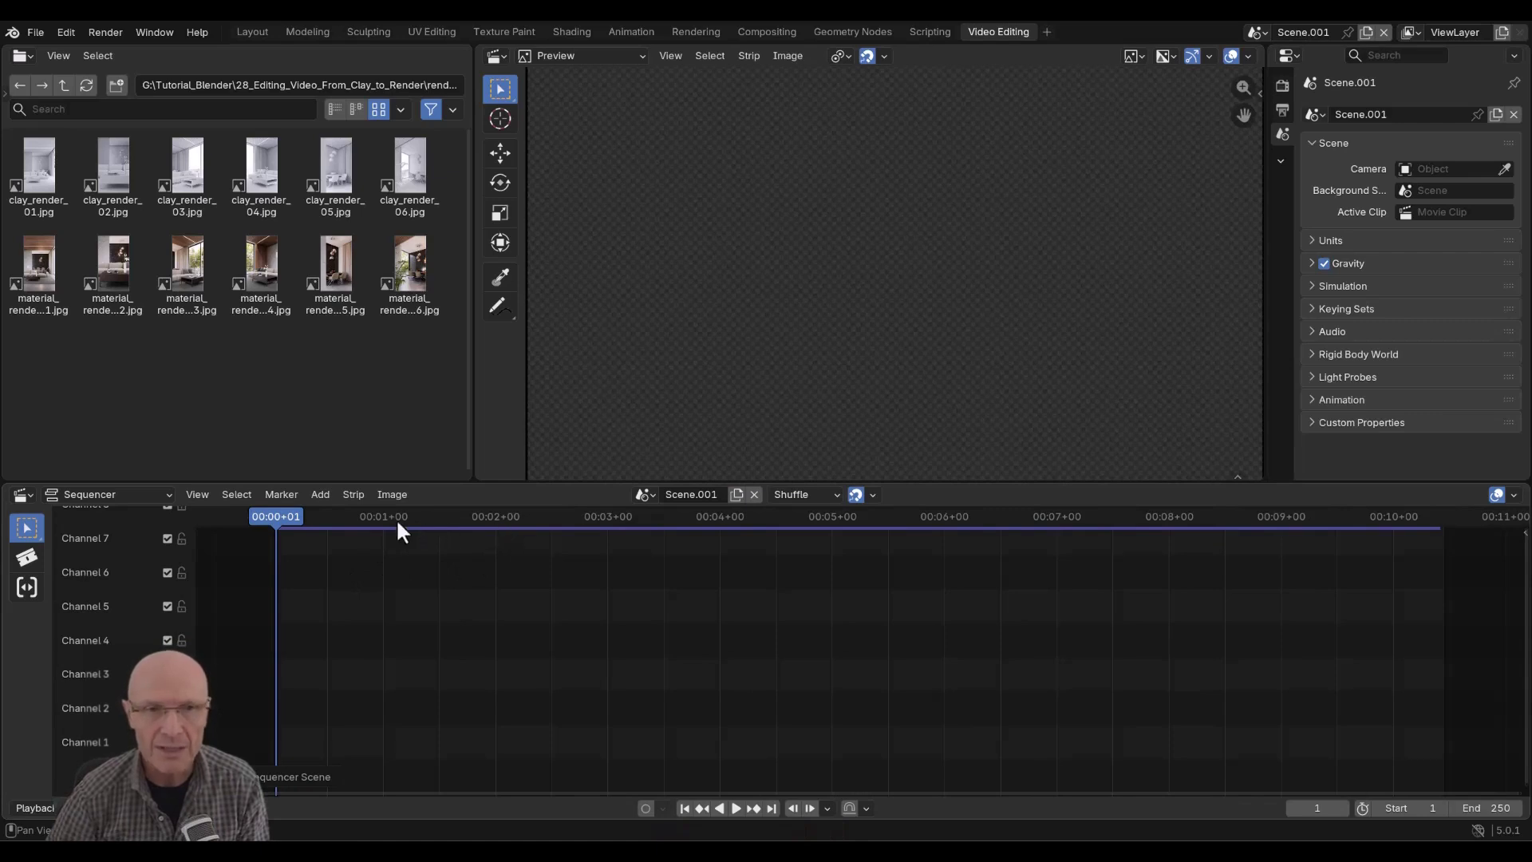
Examine the empty sequencer timeline, its channels, playhead and time markings at different zoom levels.
mouse_move(285, 515)
mouse_down()
mouse_move(878, 516)
mouse_move(274, 508)
mouse_up()
scroll(431, 623, up, 2)
middle_drag(431, 621, 780, 625)
scroll(694, 630, up, 5)
middle_drag(584, 635, 753, 621)
scroll(753, 620, up, 5)
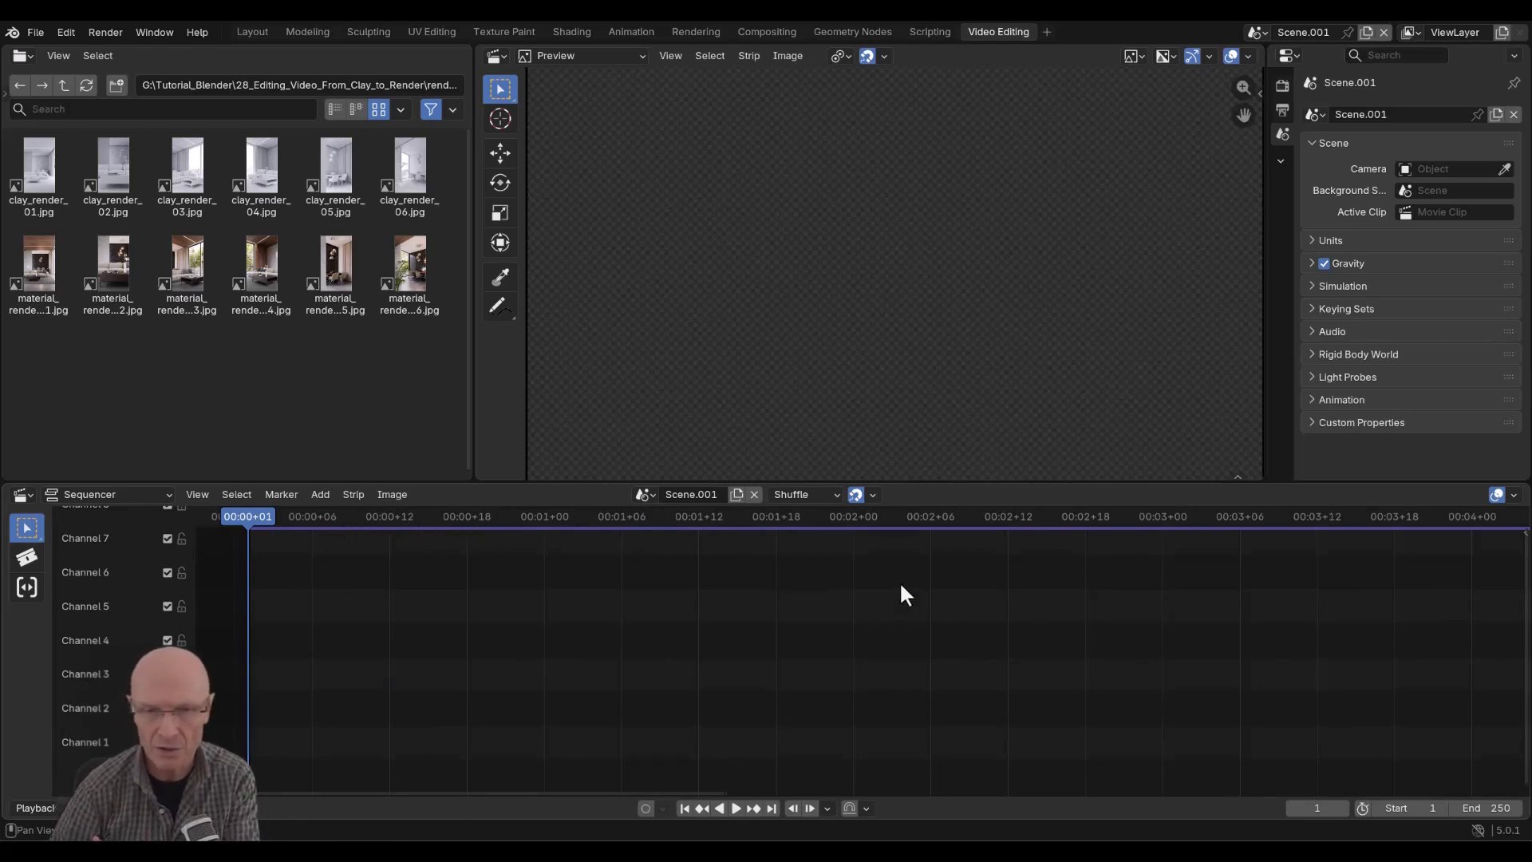
scroll(900, 584, down, 2)
scroll(1068, 622, down, 4)
middle_drag(1069, 630, 689, 649)
scroll(883, 647, down, 4)
scroll(880, 645, down, 1)
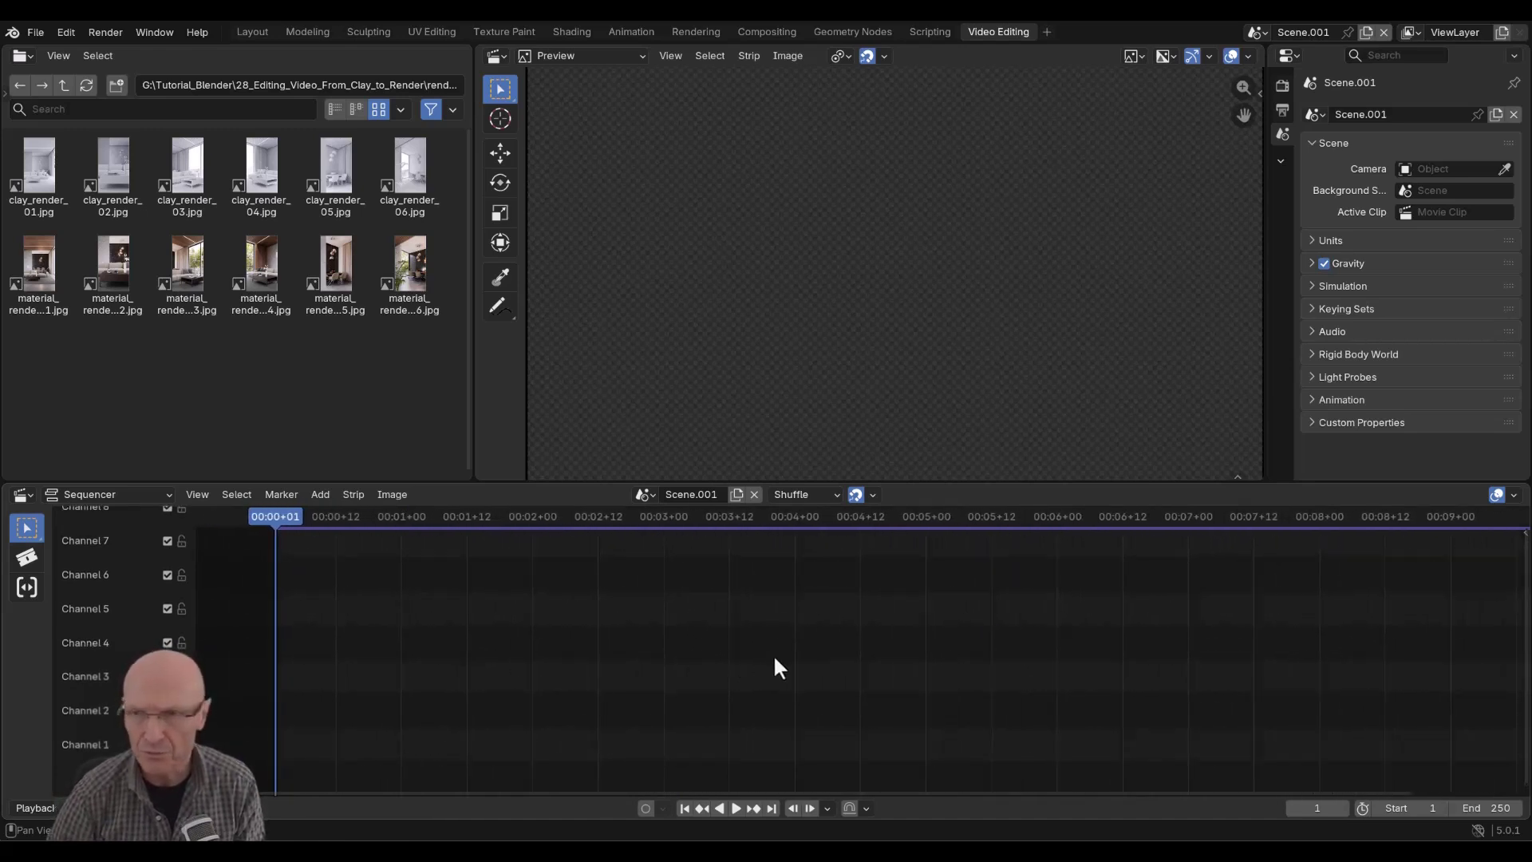
Set the new scene's render engine to Cycles and review its sampling settings.
click(1282, 85)
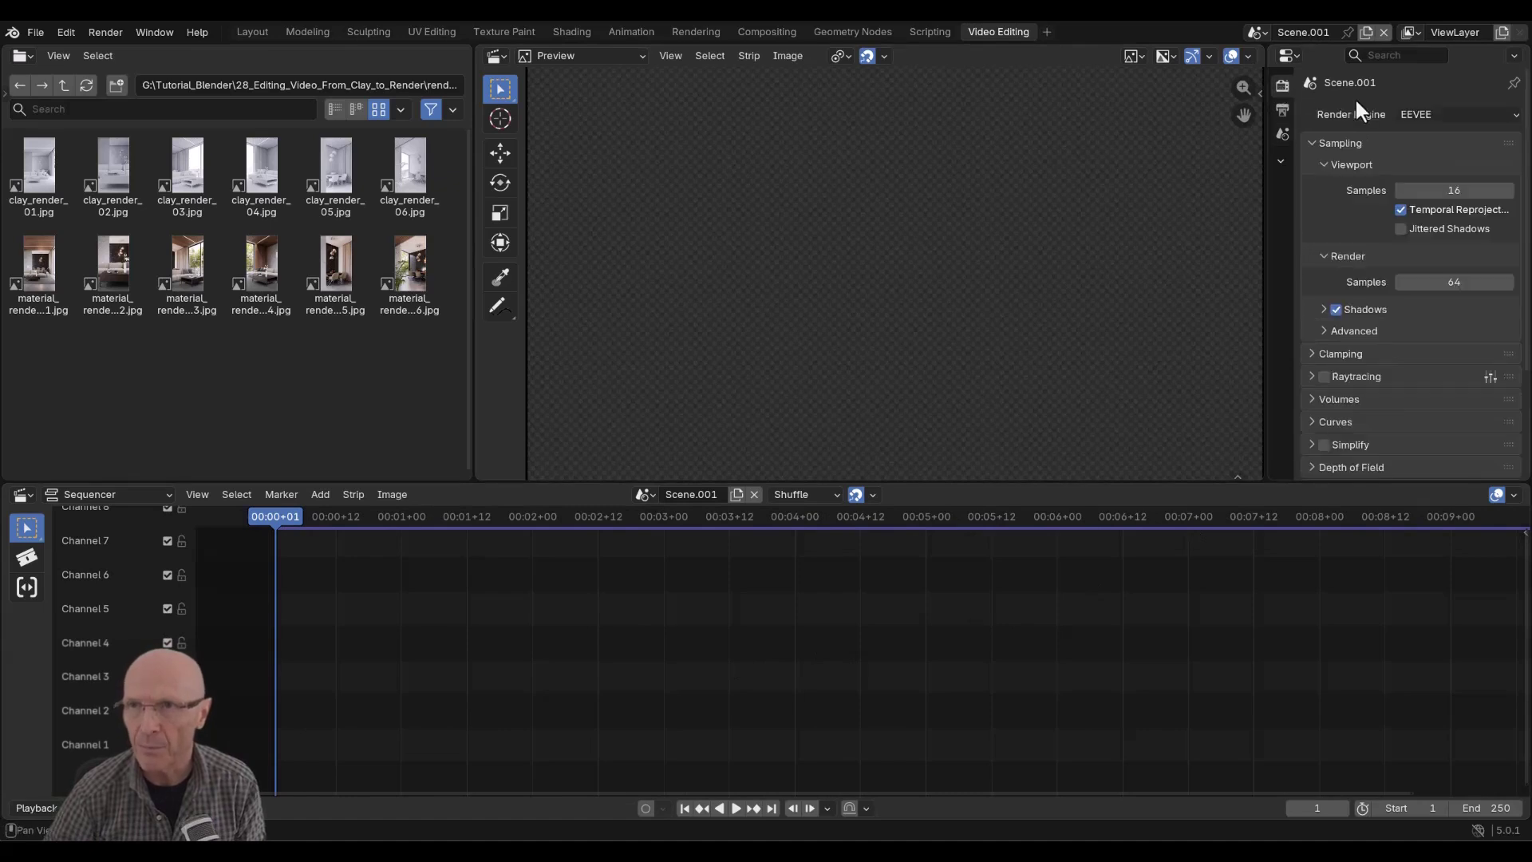
click(1431, 114)
click(1408, 170)
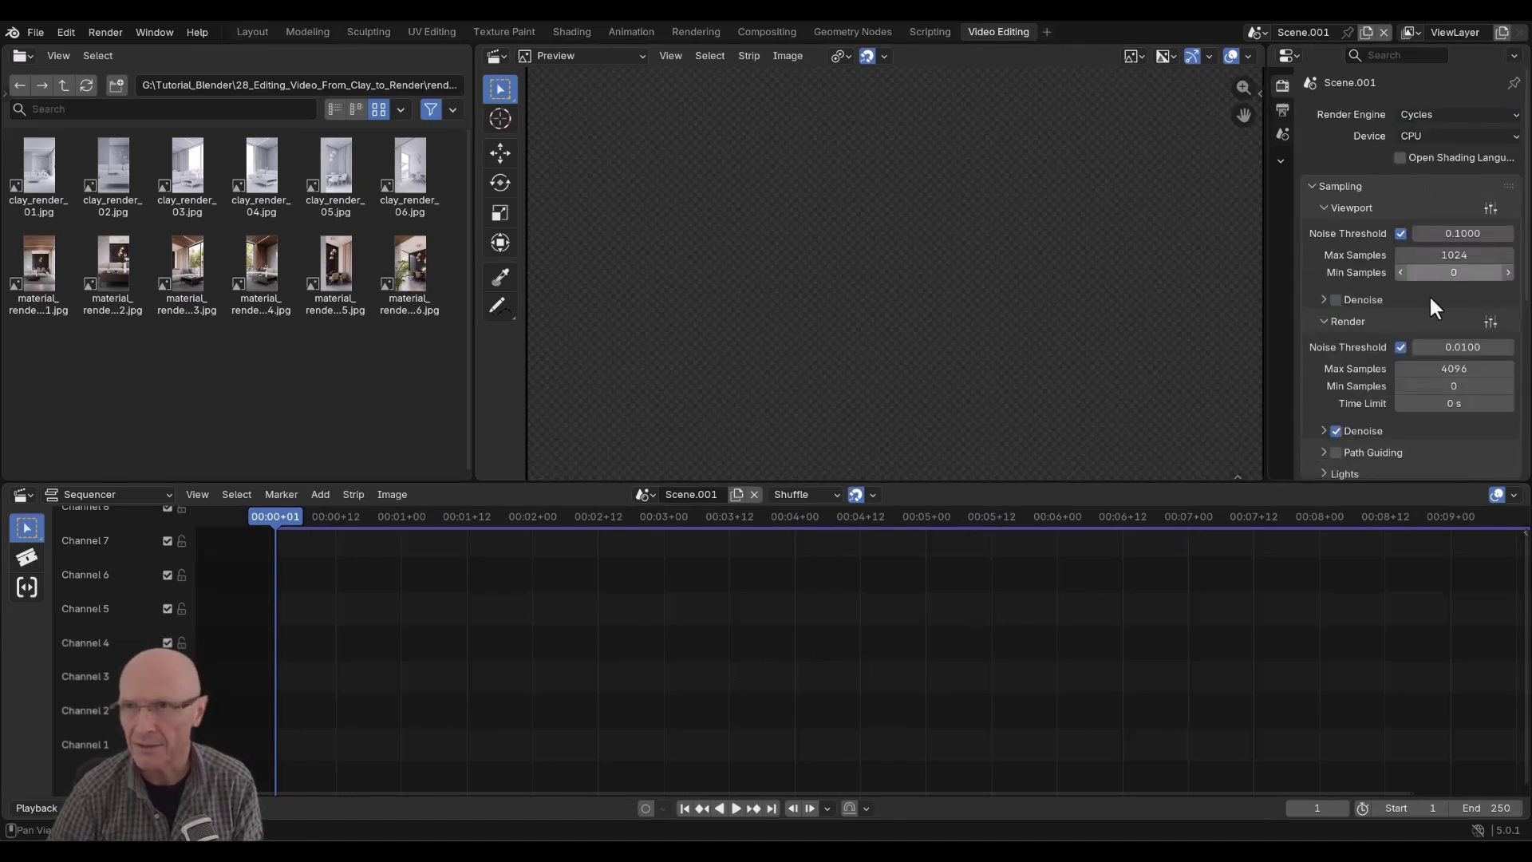
scroll(1420, 279, down, 2)
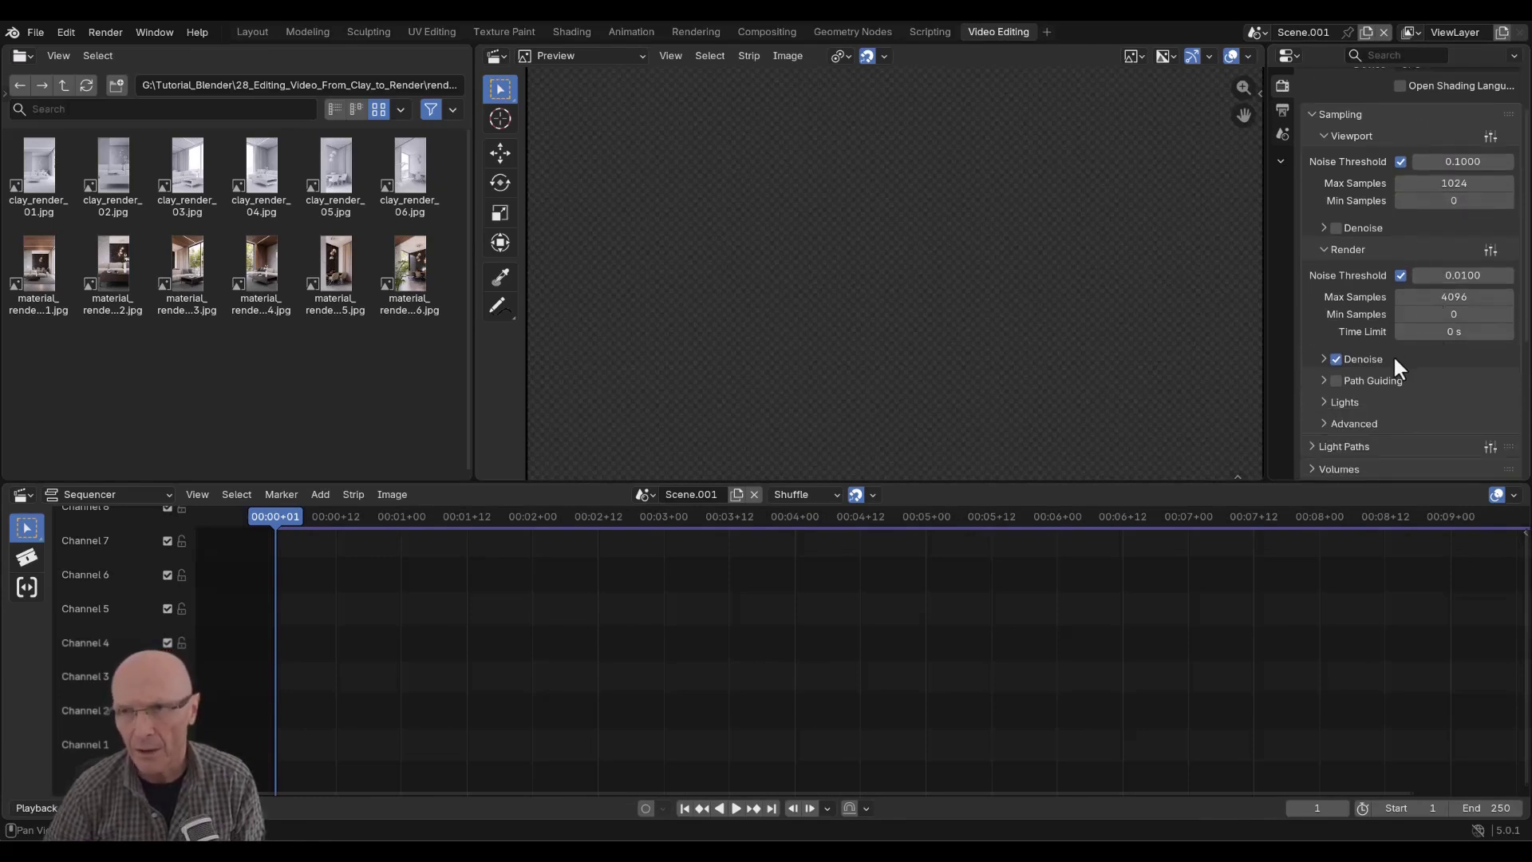
scroll(1393, 356, down, 4)
scroll(1393, 347, up, 5)
scroll(1393, 347, up, 1)
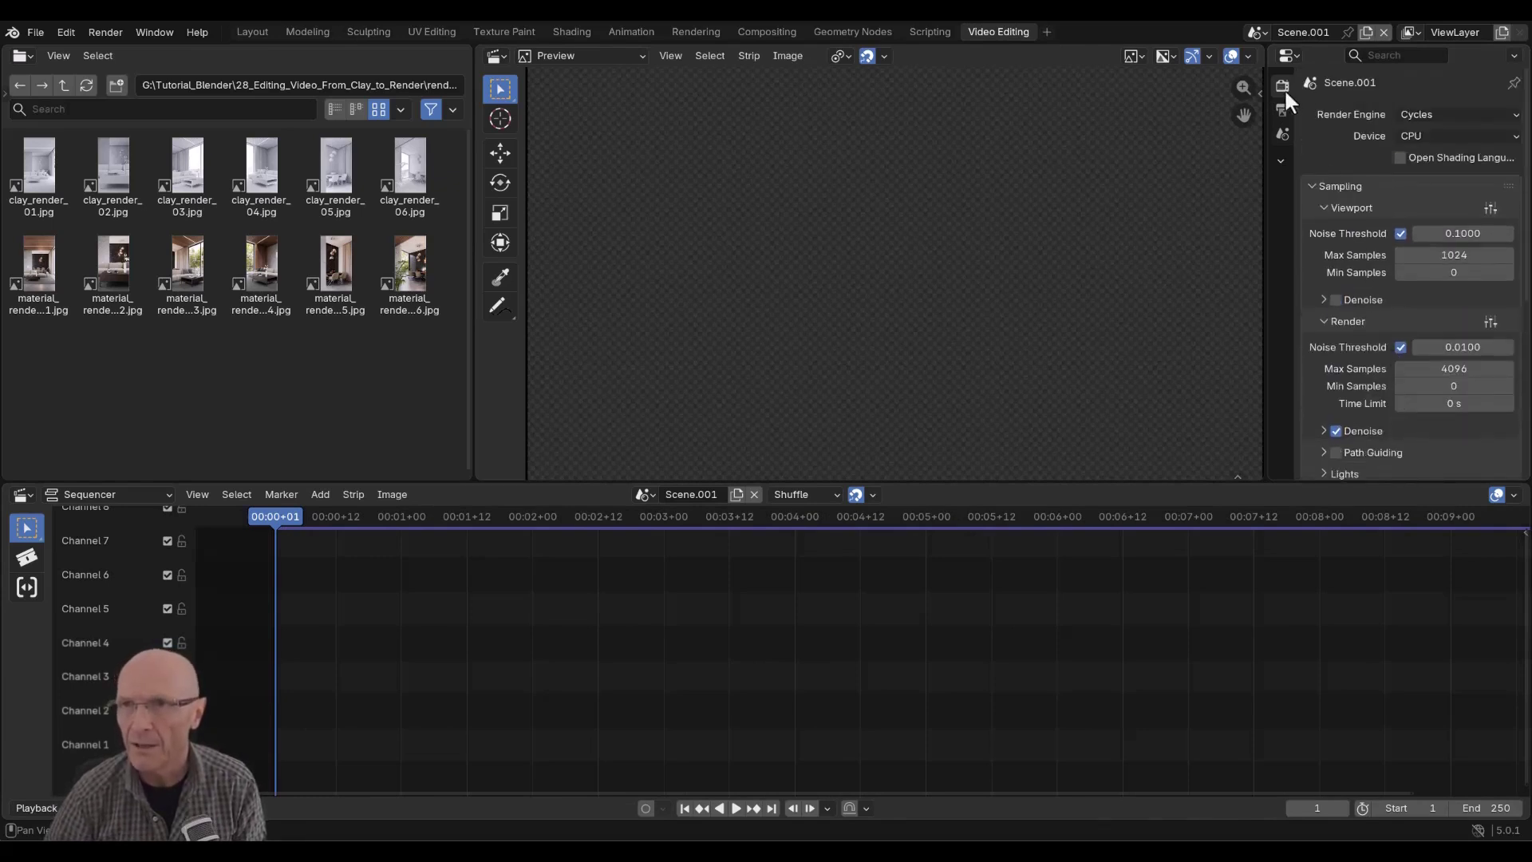
Set the output resolution to 1080 x 1920 px and fit the whole vertical frame in the preview.
click(1282, 110)
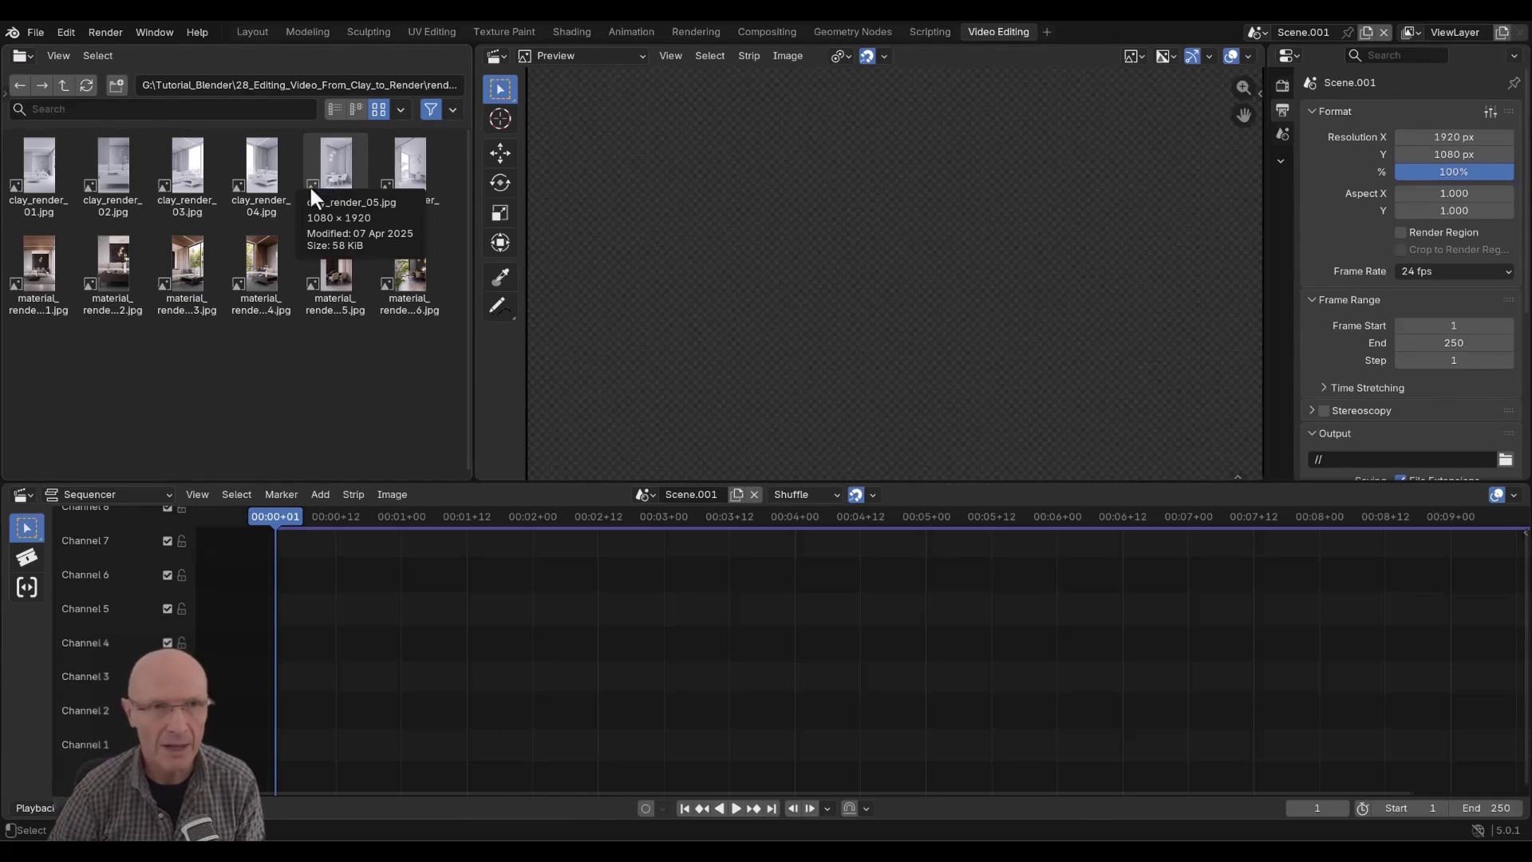
click(1445, 137)
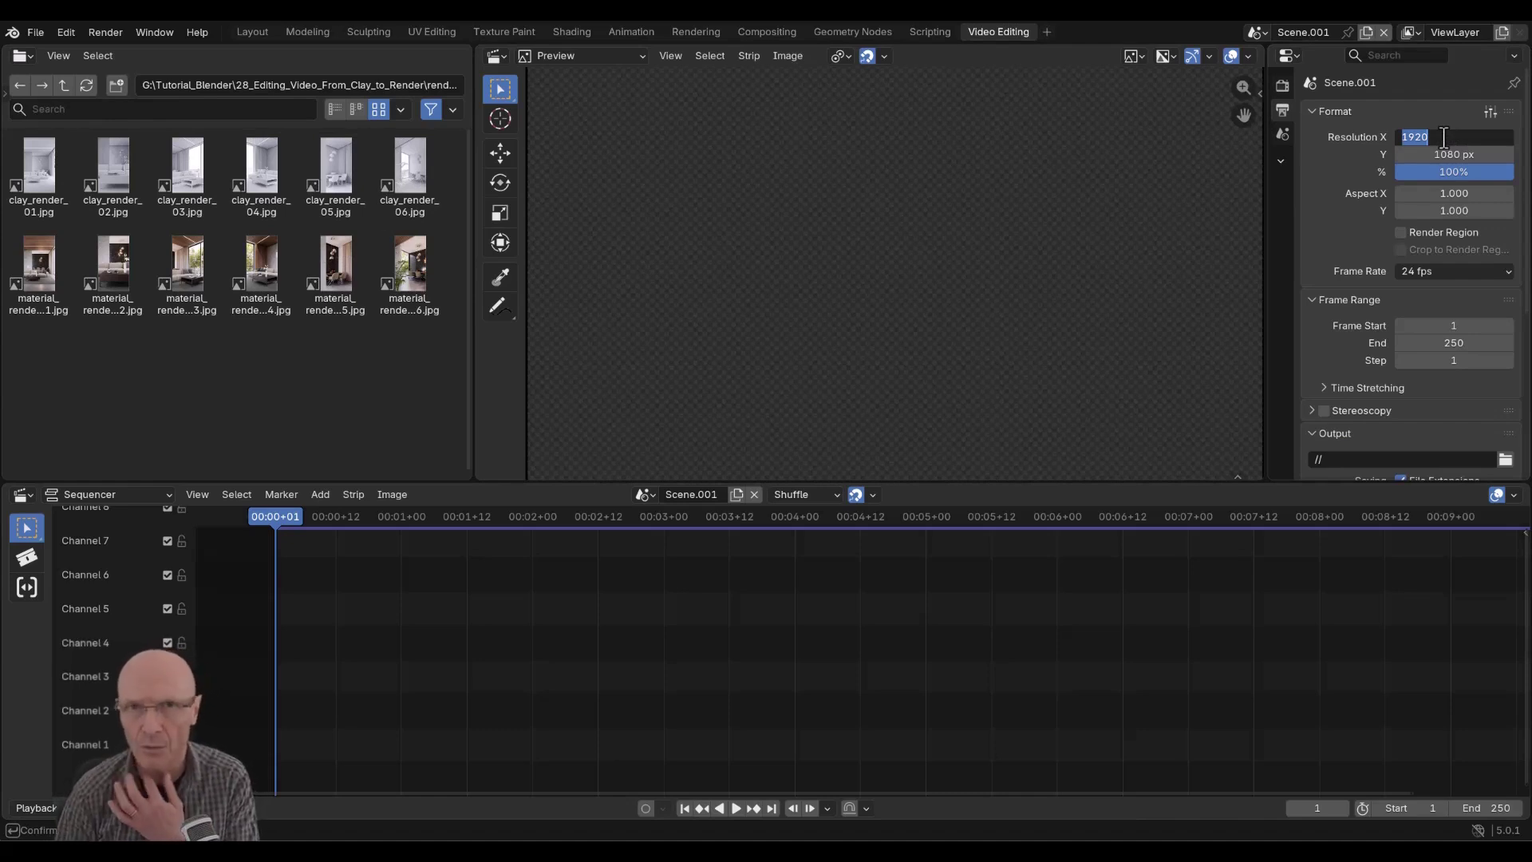
text(1080)
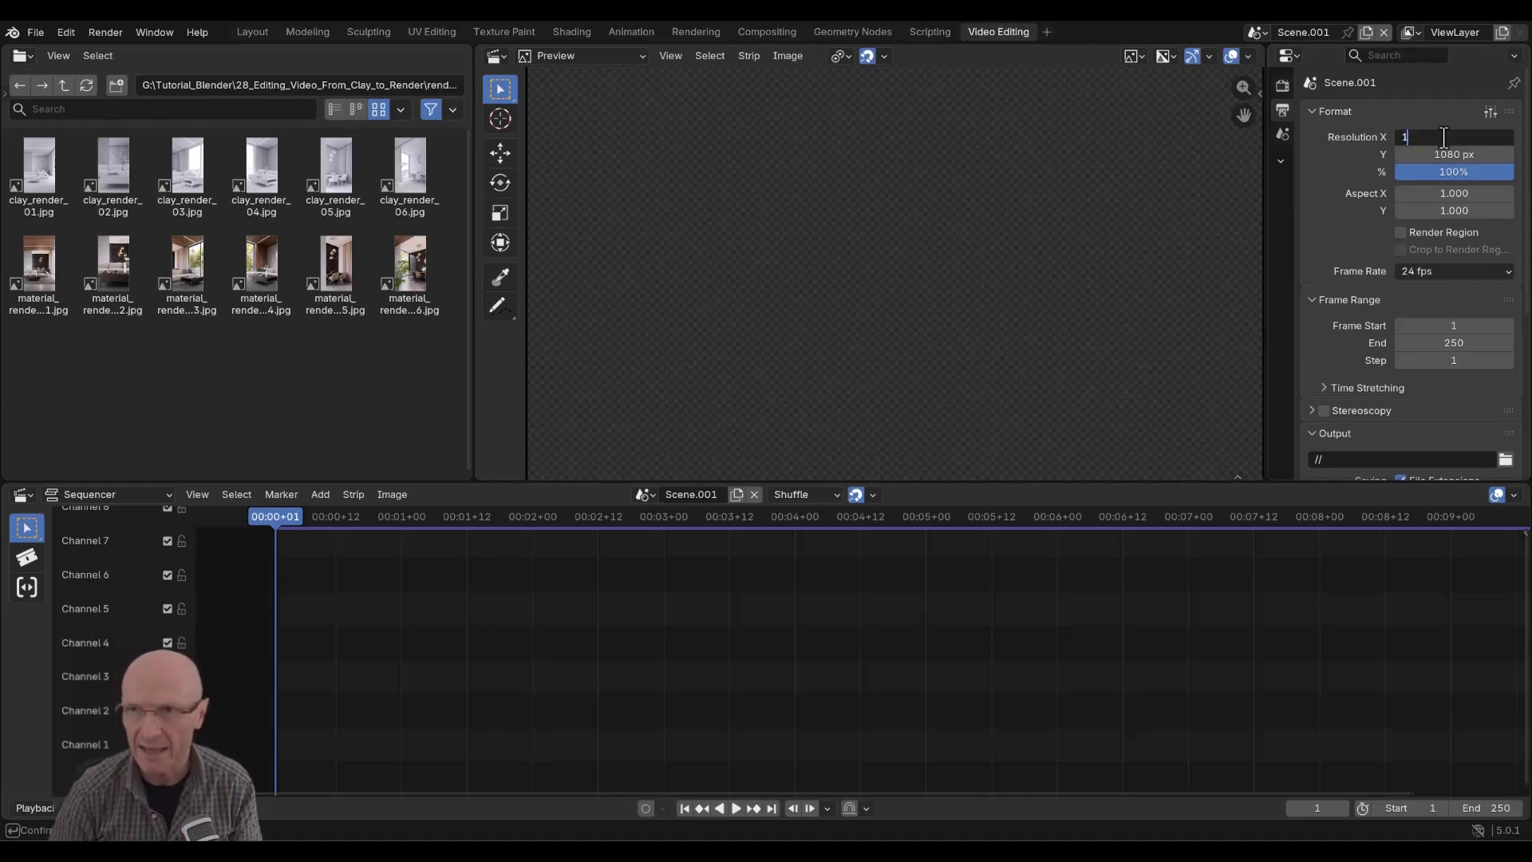
key(Tab)
text(1920)
key(Return)
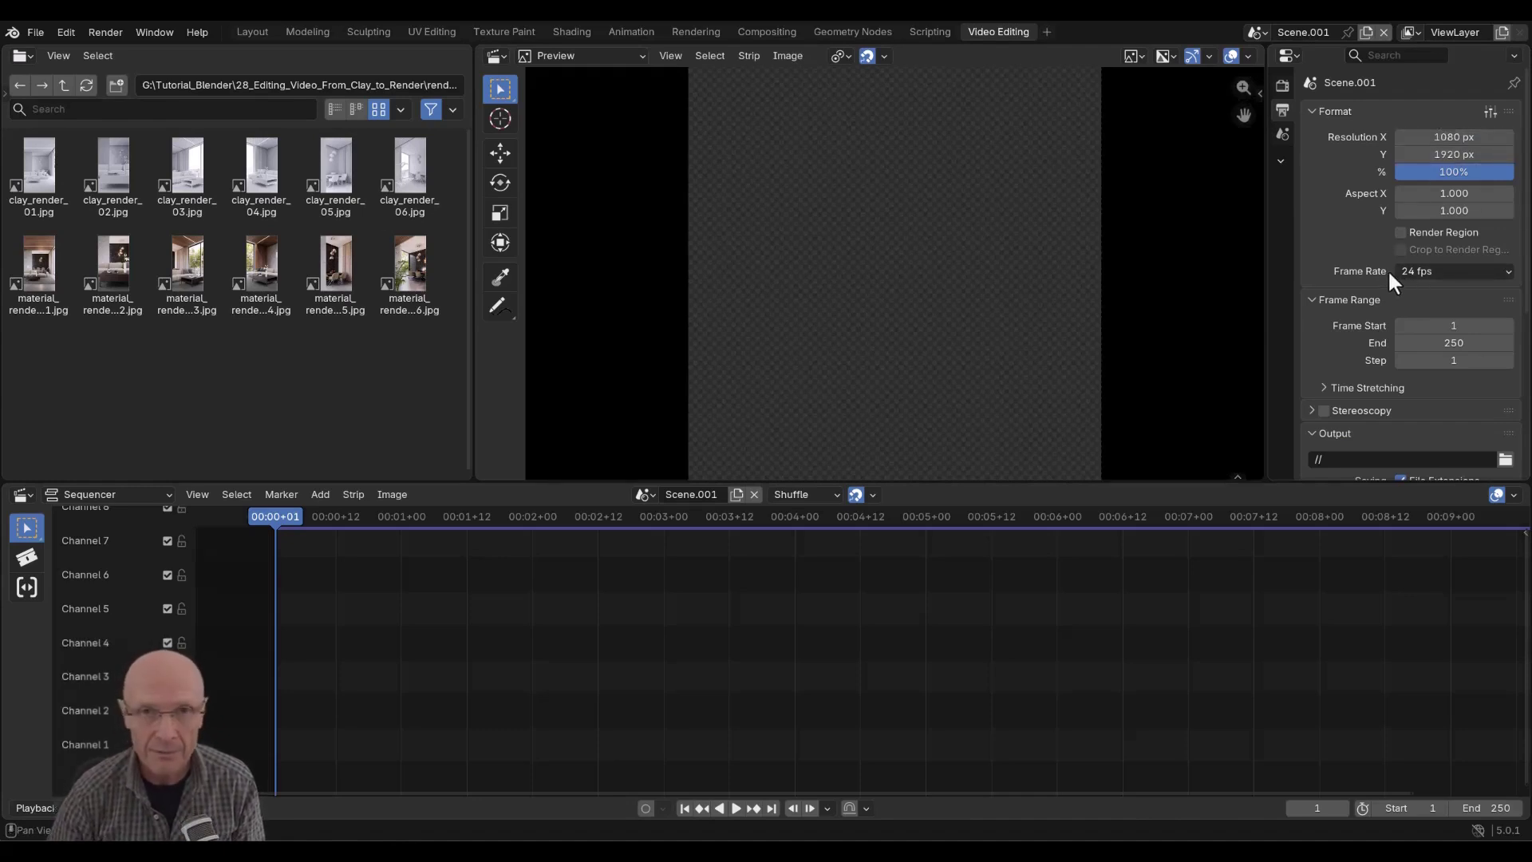
key(Home)
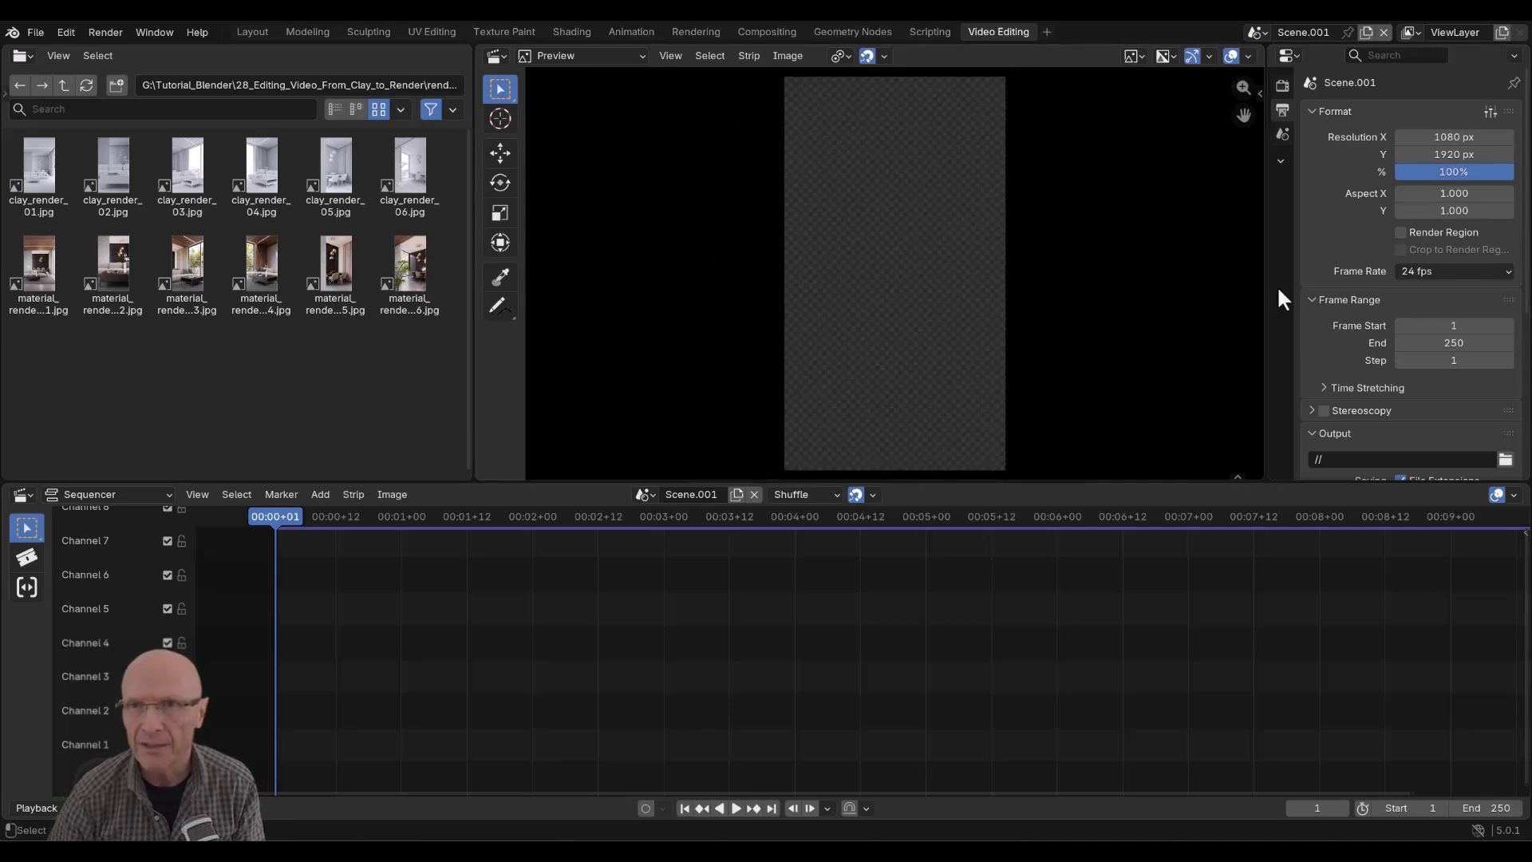
Set the frame rate to 30 fps and review the frame range and output file settings.
click(1441, 271)
click(1429, 410)
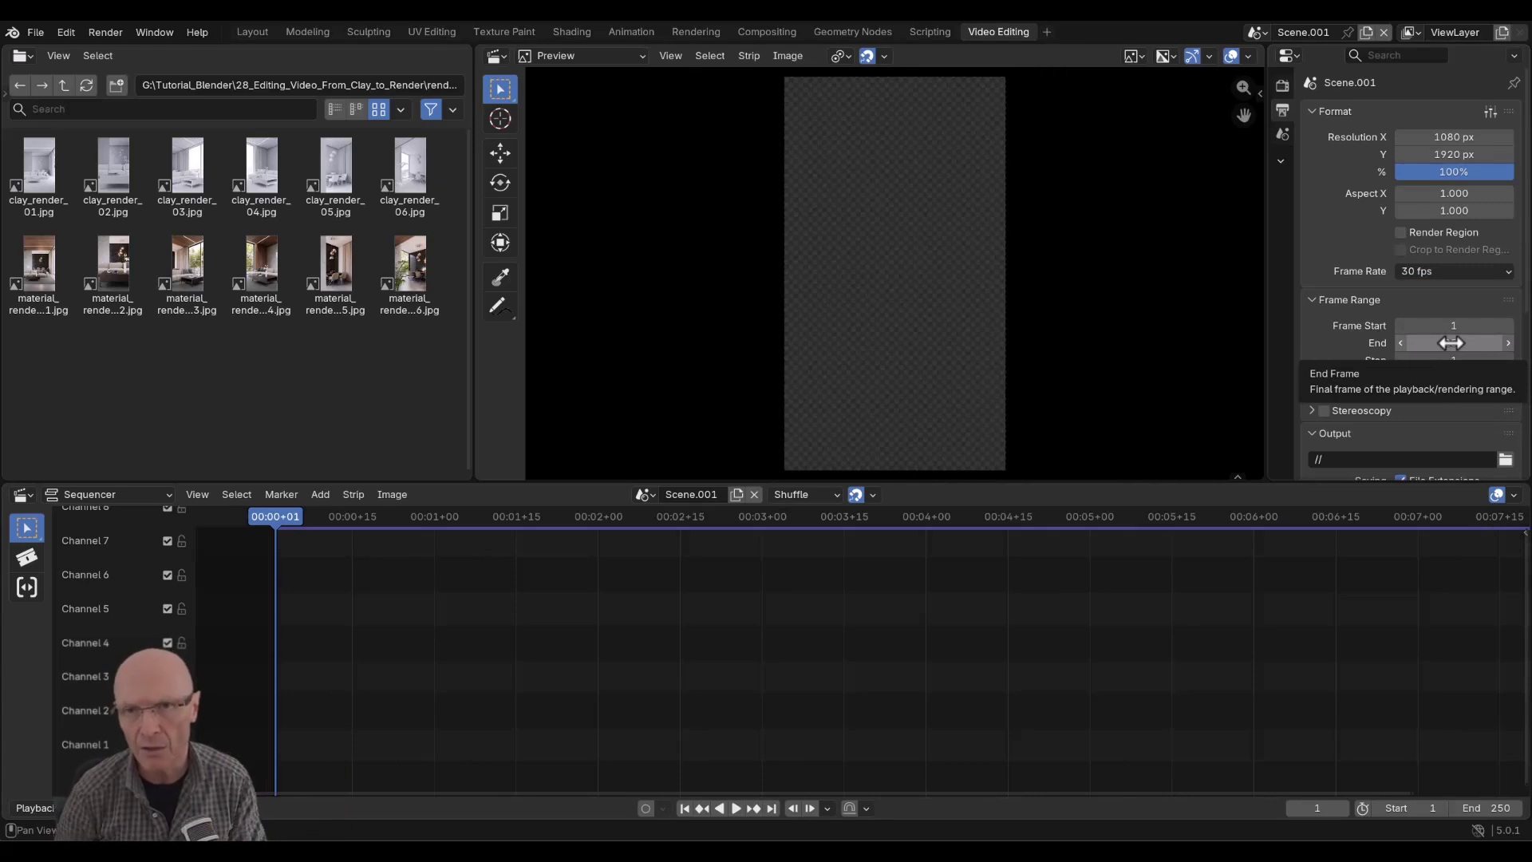
scroll(1413, 375, down, 5)
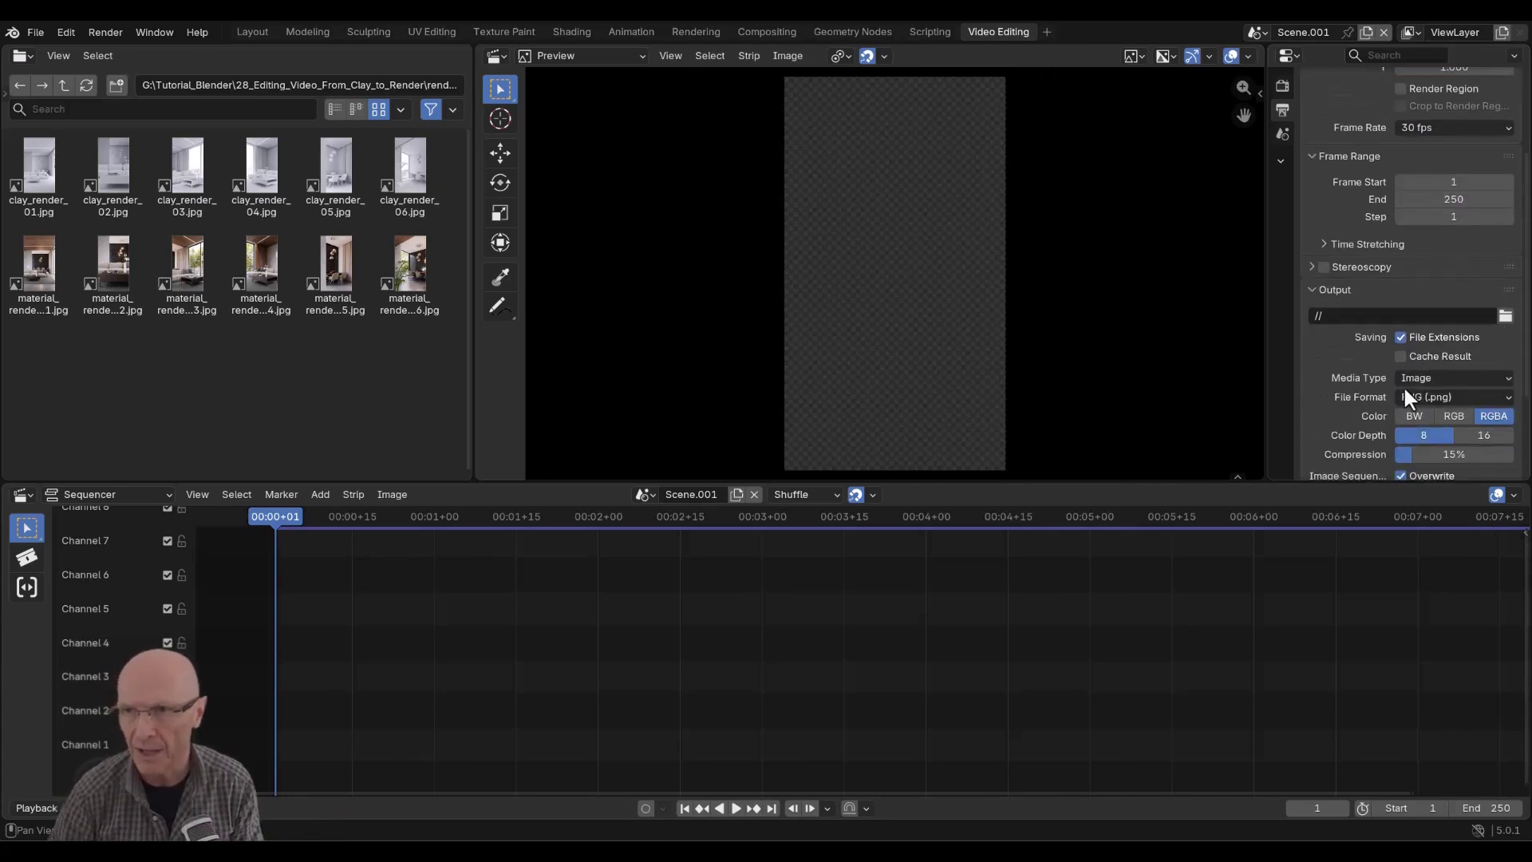
scroll(1401, 383, down, 4)
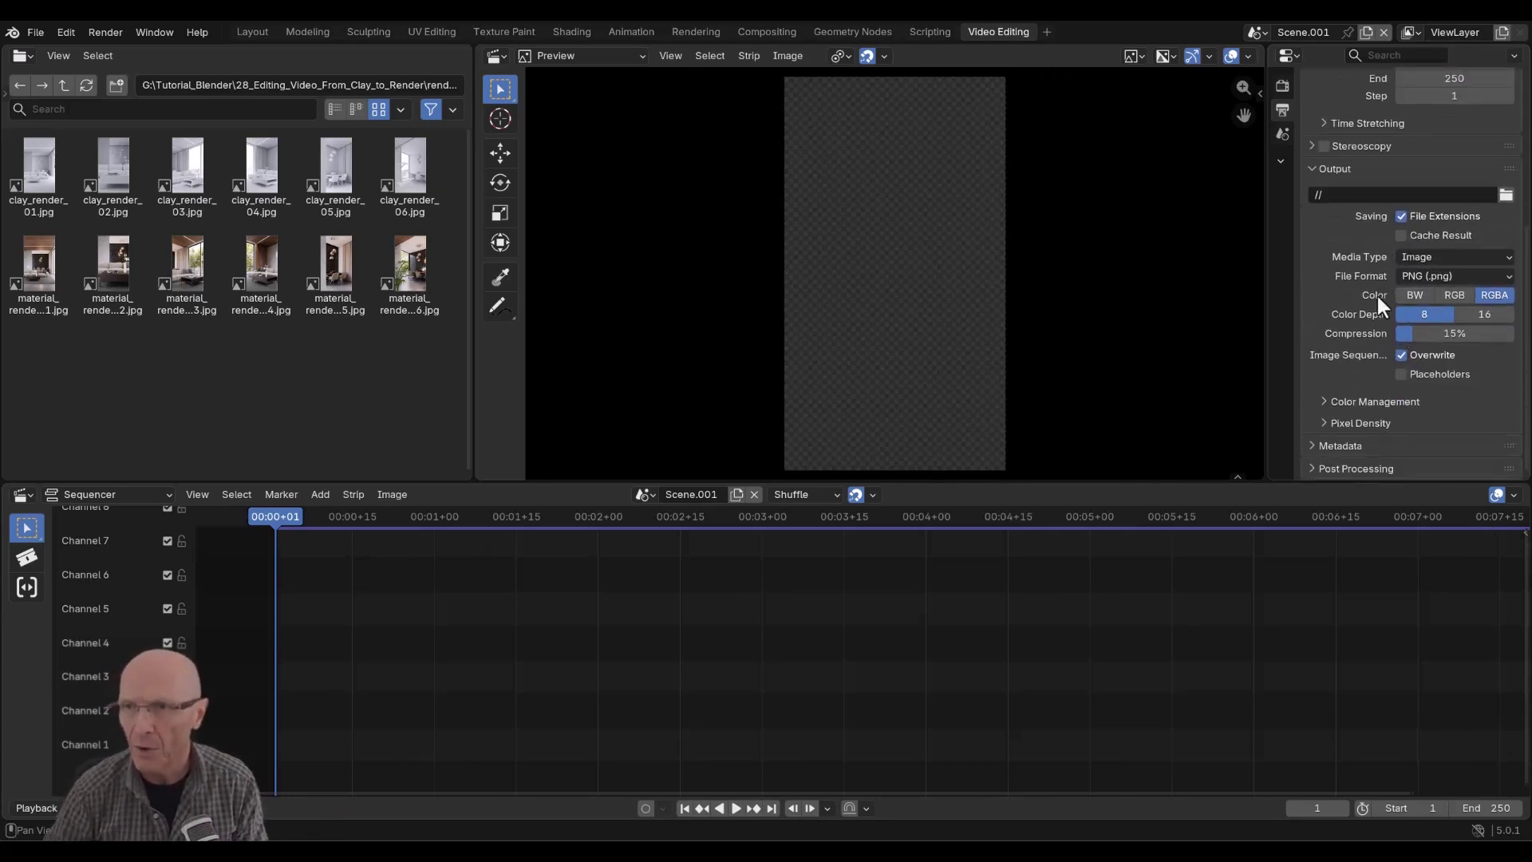
scroll(1420, 266, up, 5)
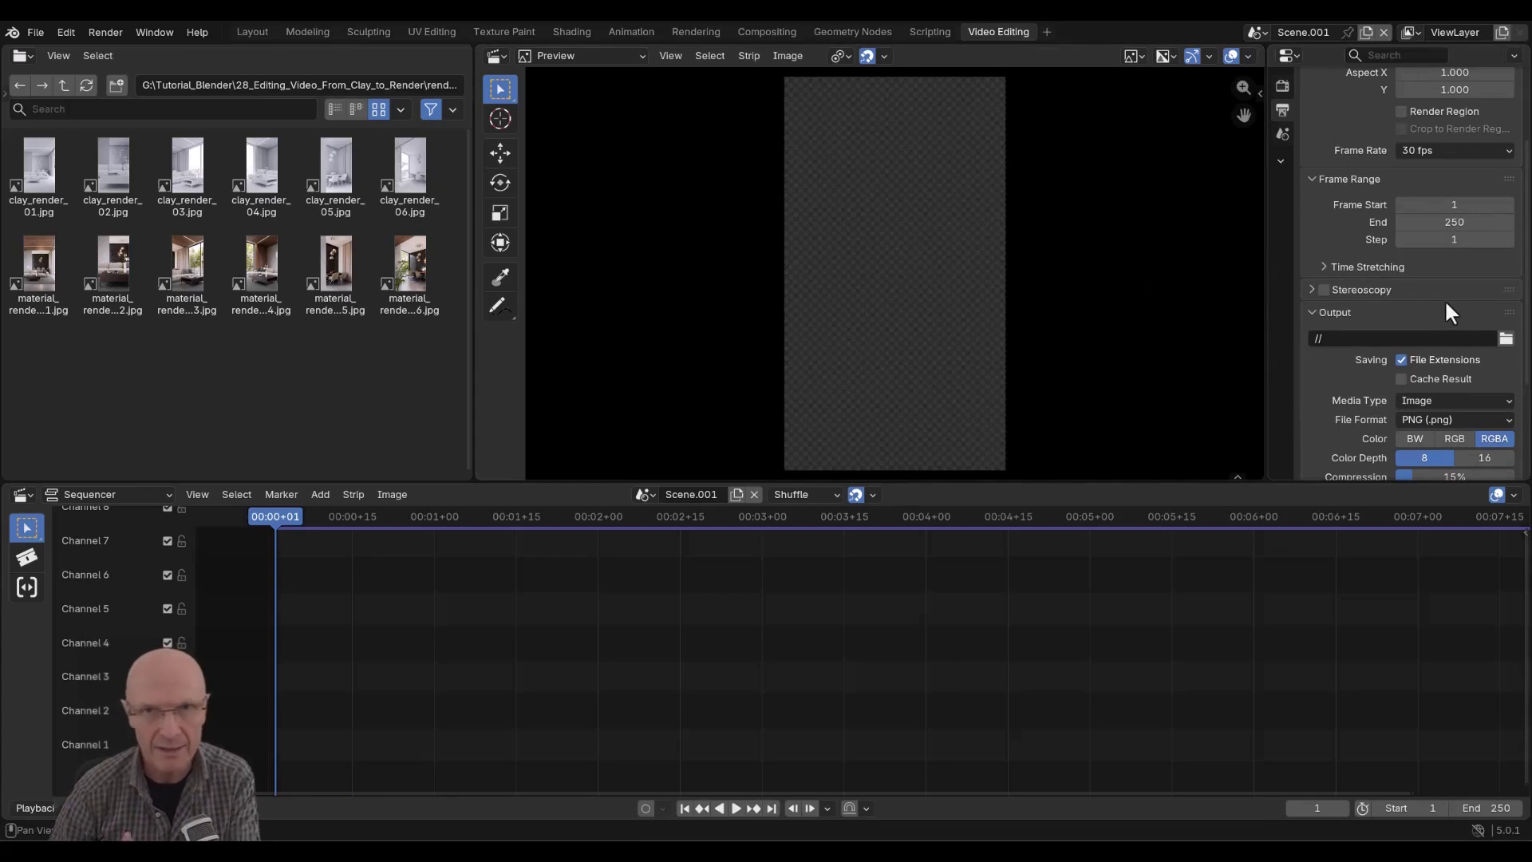
scroll(1438, 290, up, 4)
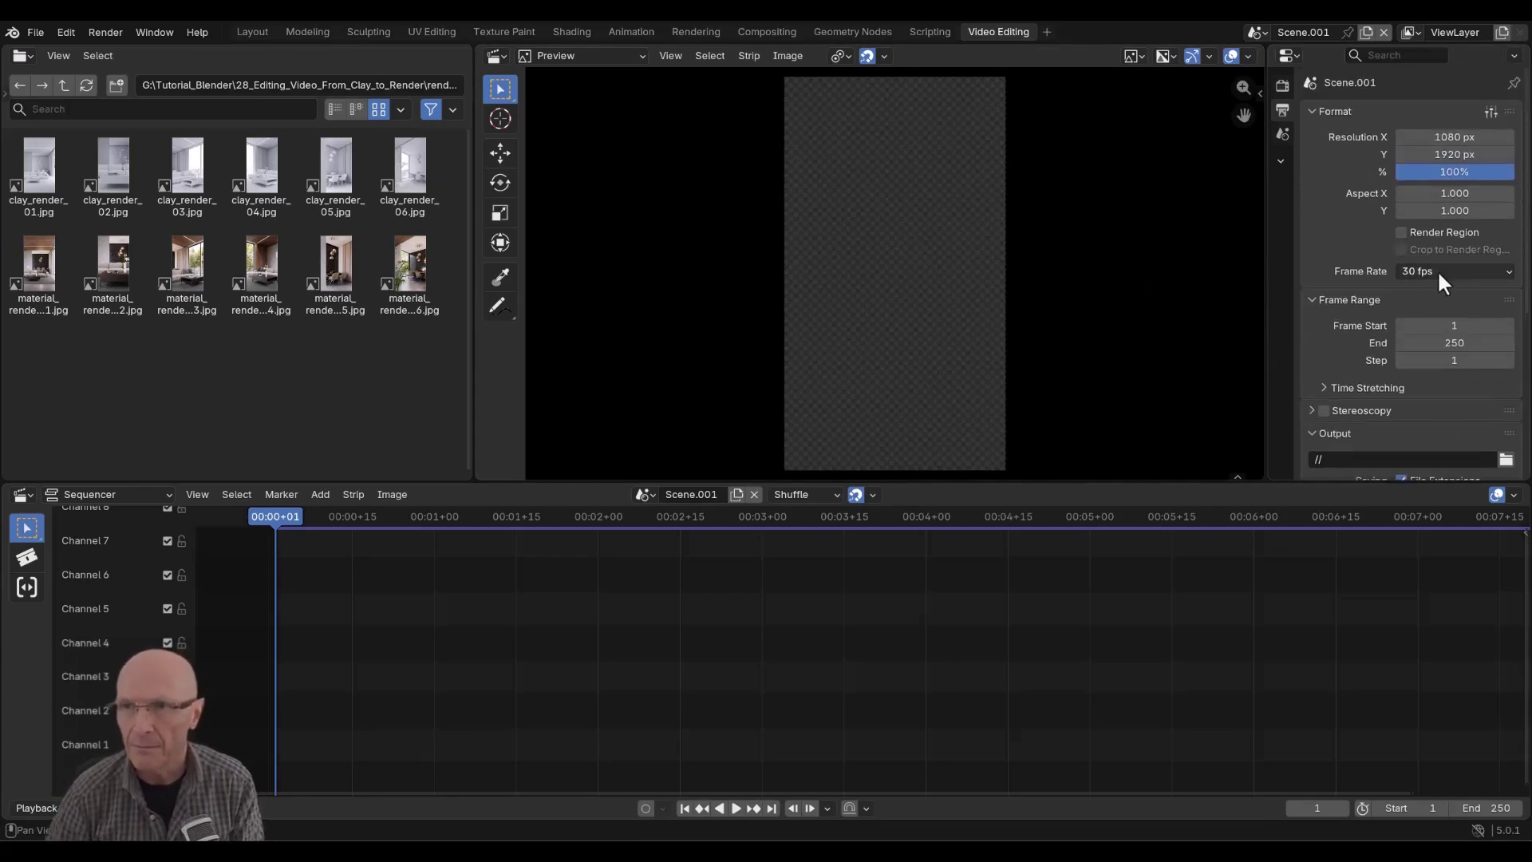
scroll(758, 570, up, 1)
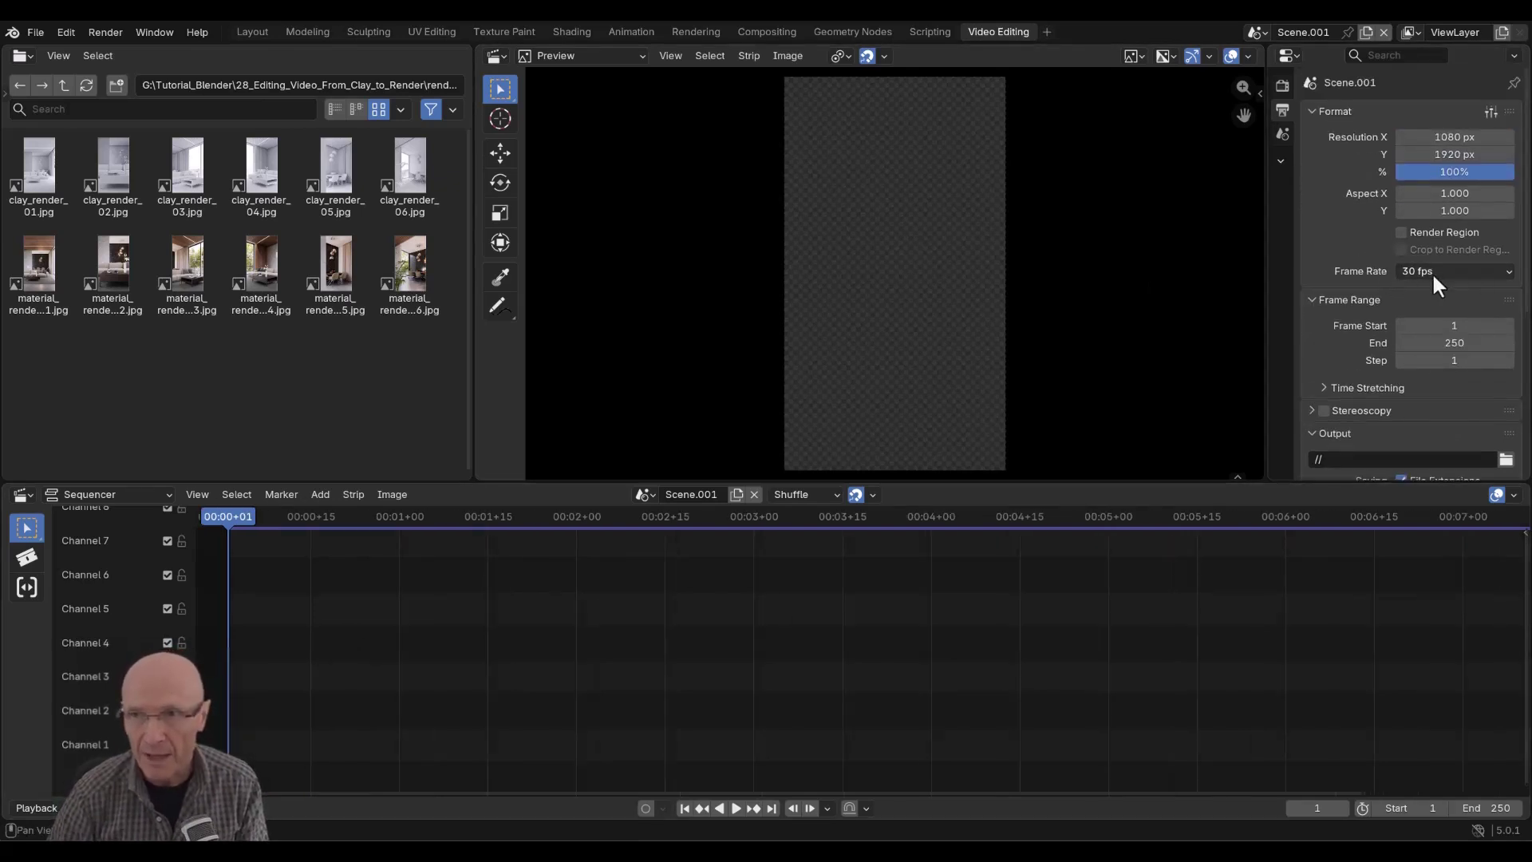
Inspect the first seconds of the timeline around the playhead to check the 30 fps frame divisions.
middle_drag(351, 631, 649, 642)
scroll(649, 621, up, 6)
scroll(707, 637, up, 3)
scroll(708, 638, down, 2)
middle_drag(551, 562, 643, 588)
scroll(480, 572, up, 3)
scroll(643, 588, up, 1)
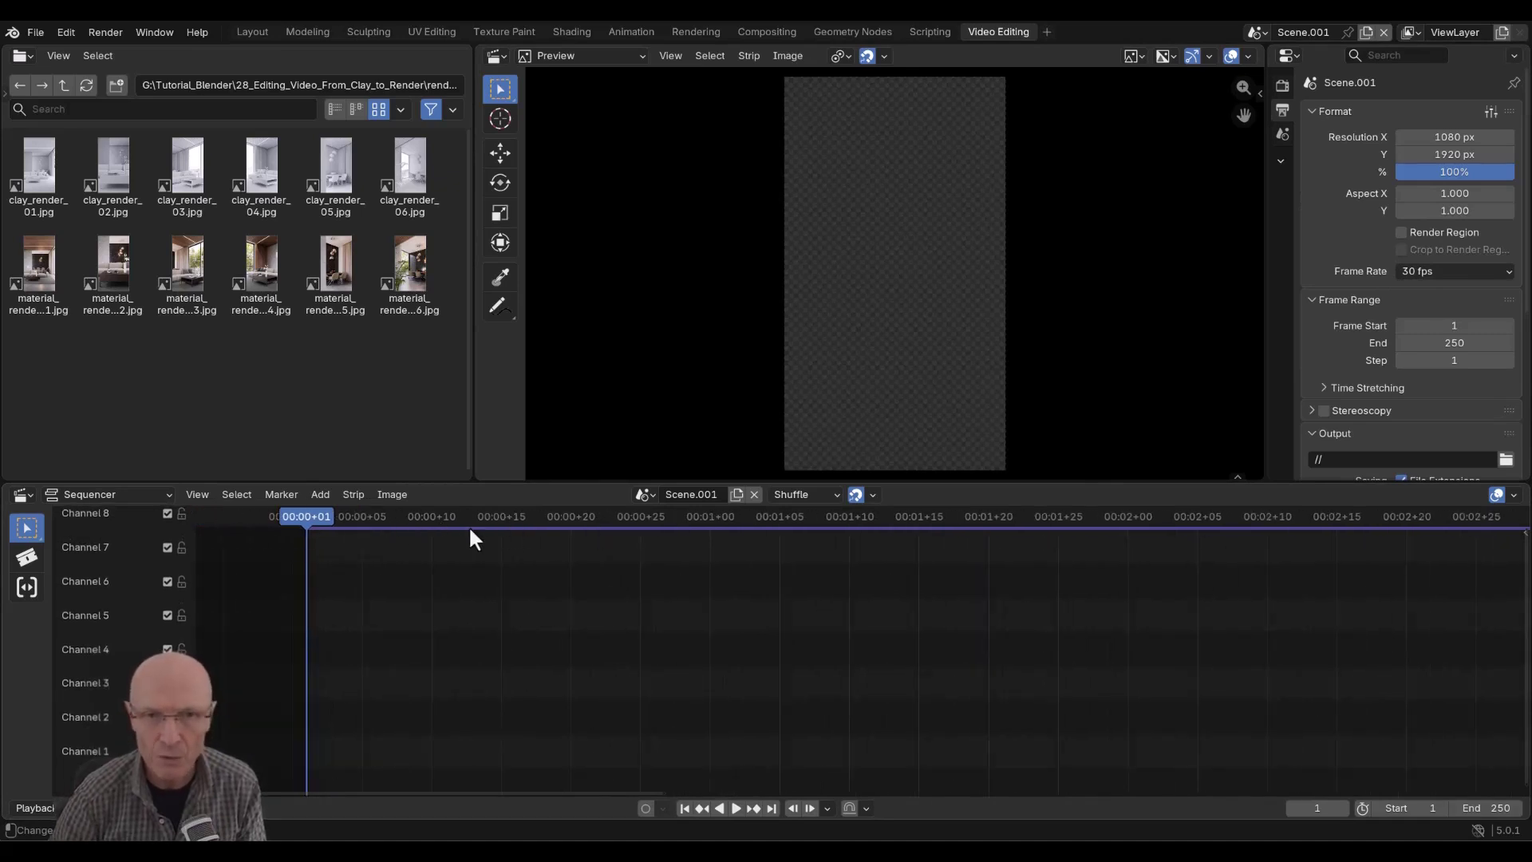
mouse_move(313, 520)
mouse_down()
mouse_move(722, 520)
mouse_move(308, 524)
mouse_up()
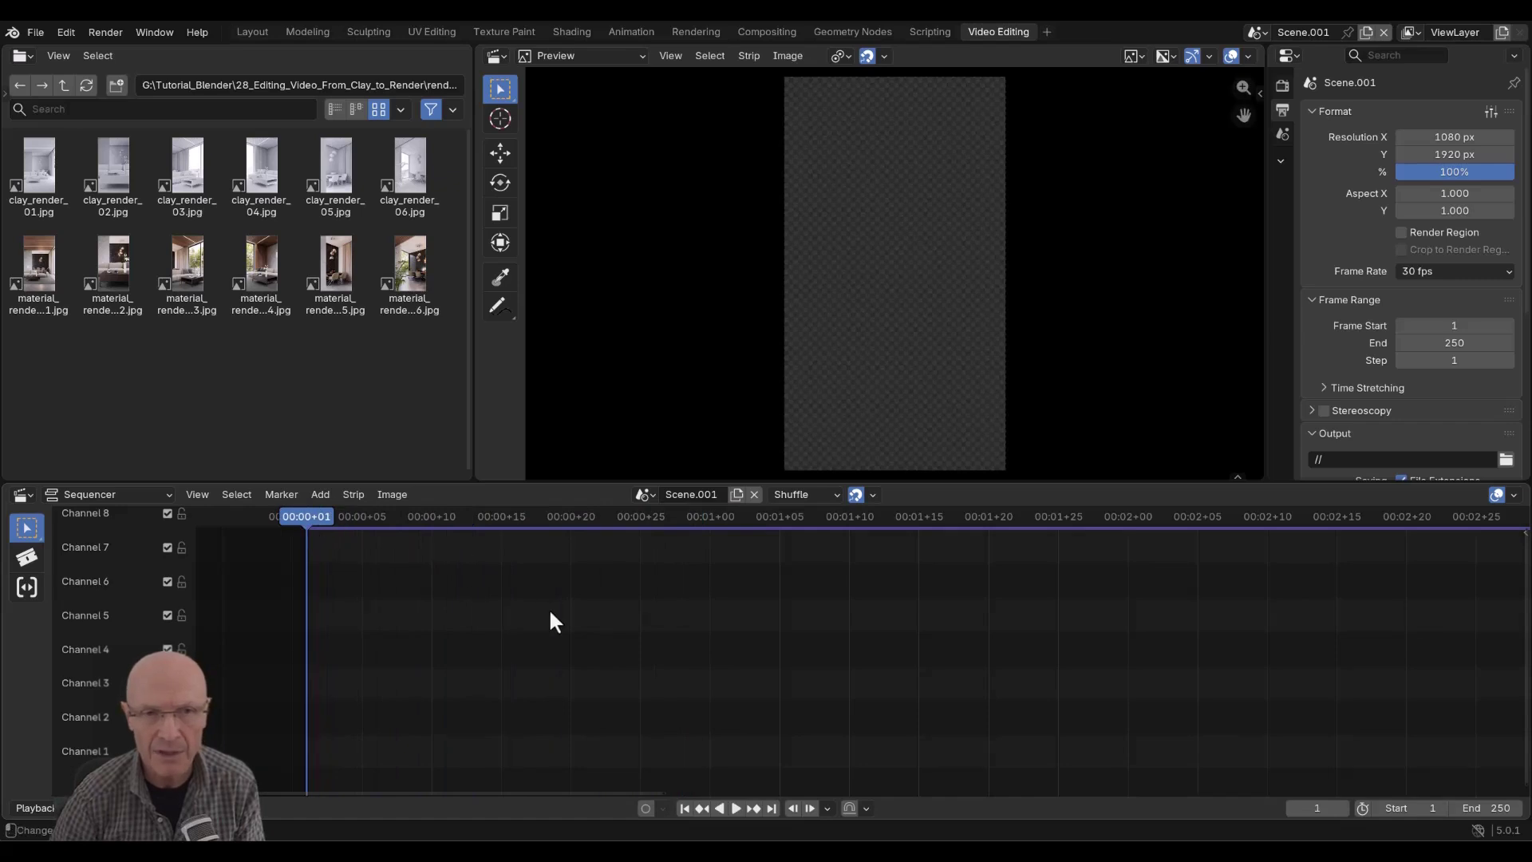
scroll(548, 611, down, 2)
scroll(544, 610, up, 1)
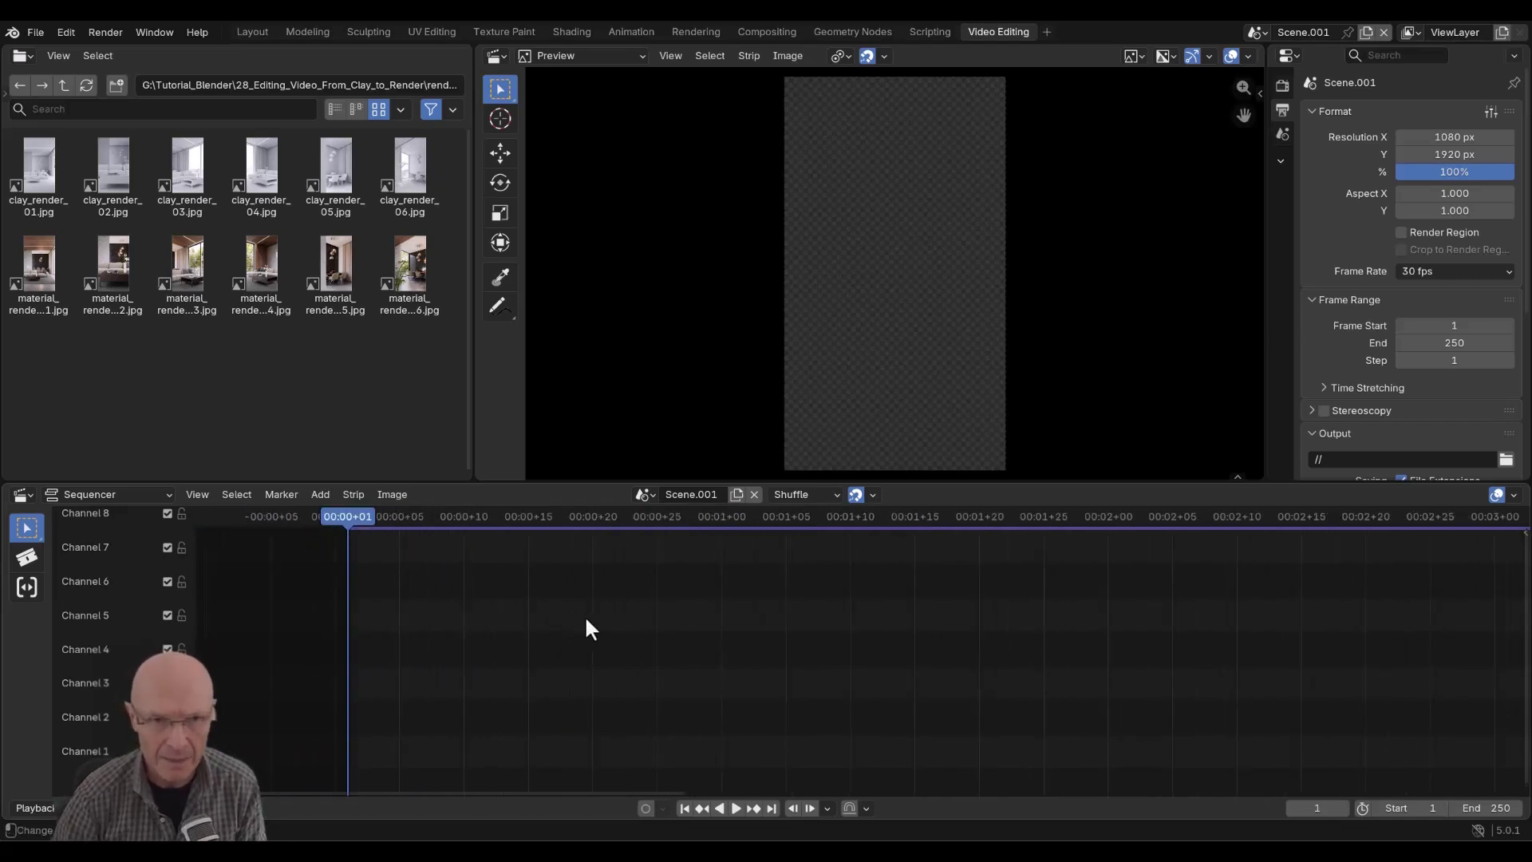
scroll(584, 616, down, 1)
scroll(636, 625, up, 3)
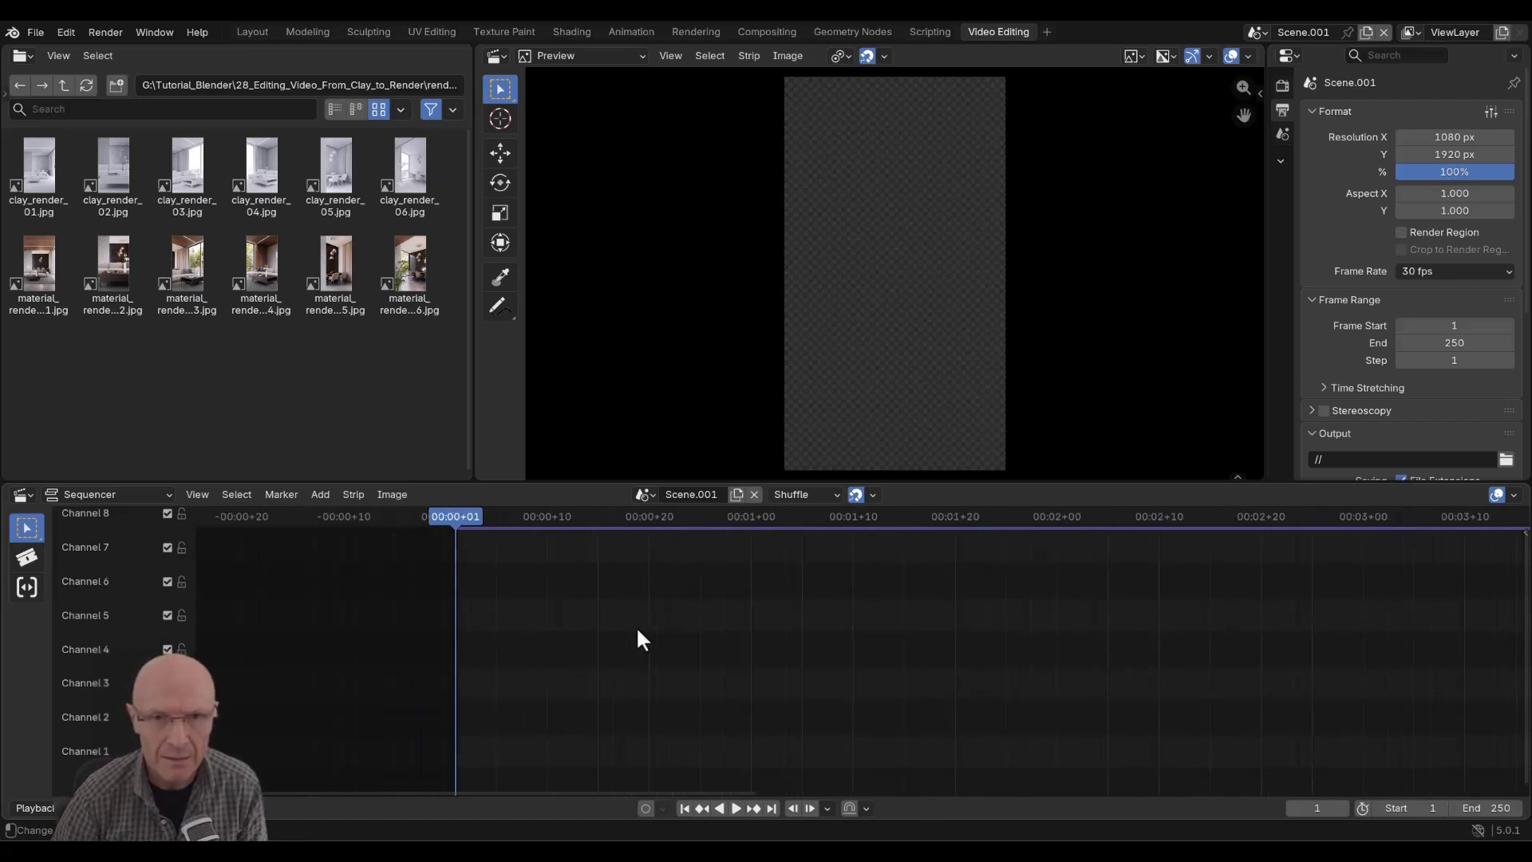
Set the scene's start frame to 0 and move the playhead to frame 0.
scroll(686, 616, down, 3)
mouse_move(730, 619)
middle_down()
mouse_move(648, 619)
mouse_move(746, 634)
middle_up()
double_click(1428, 812)
text(0)
key(Return)
click(271, 515)
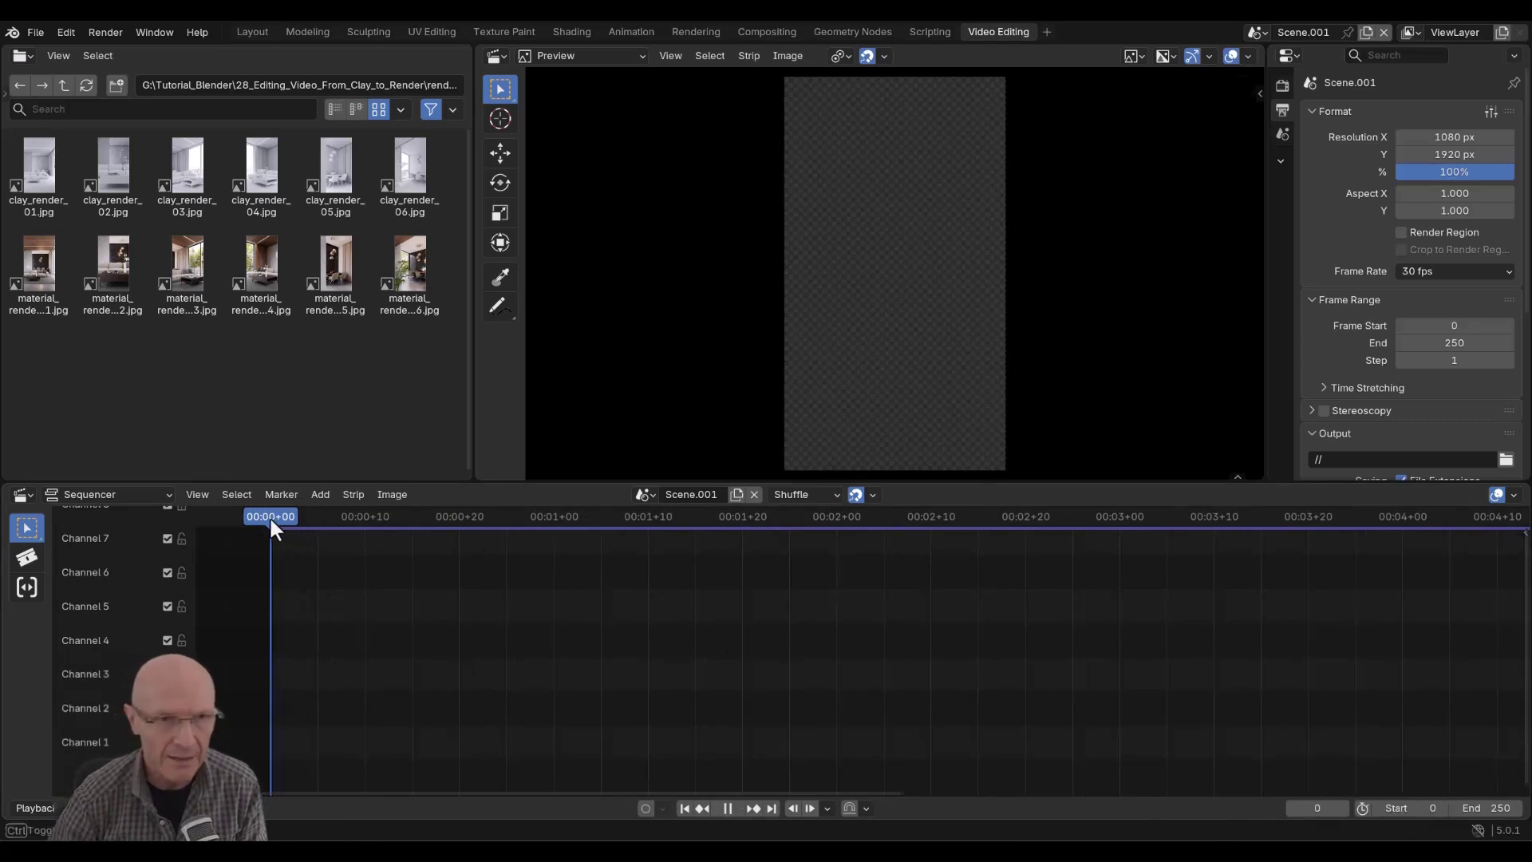
middle_drag(697, 620, 682, 617)
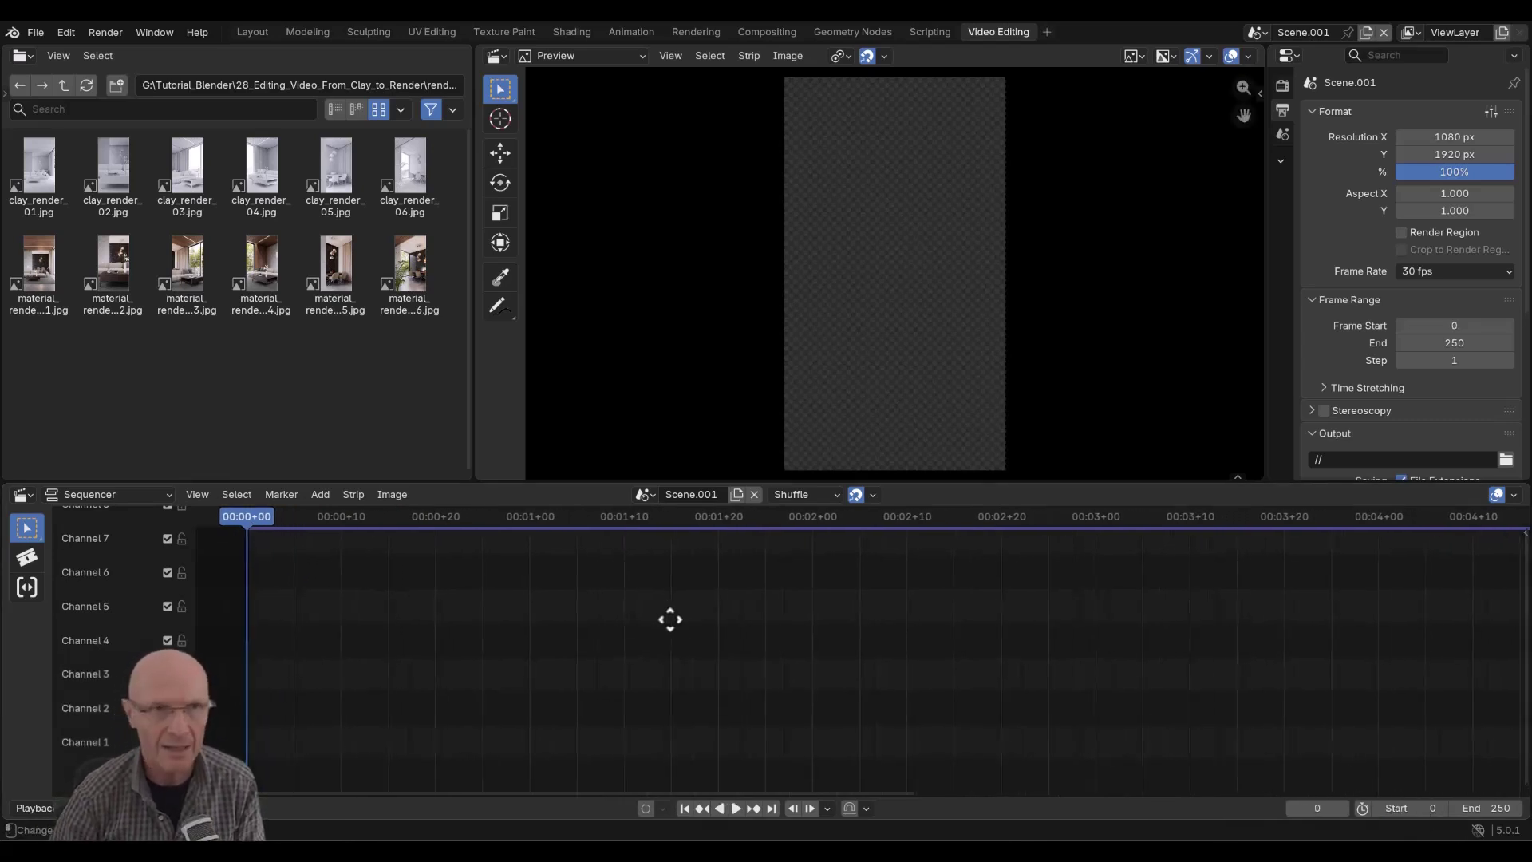
Place clay_render_01.jpg on channel 2 starting at frame 0 and extend the strip to end at 2 seconds.
drag(41, 169, 254, 702)
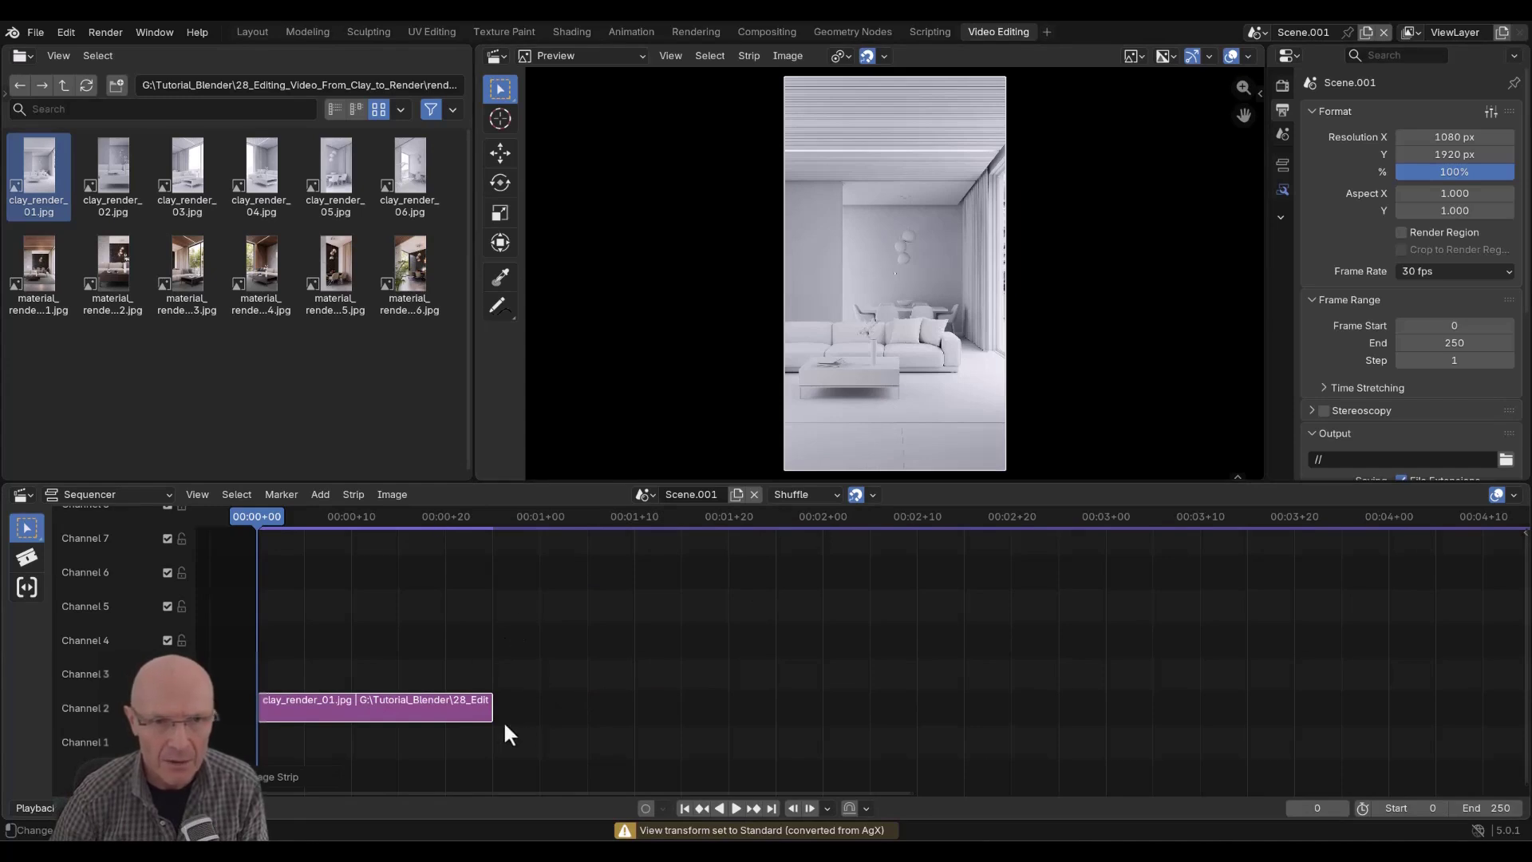
scroll(608, 678, down, 2)
middle_drag(785, 686, 640, 658)
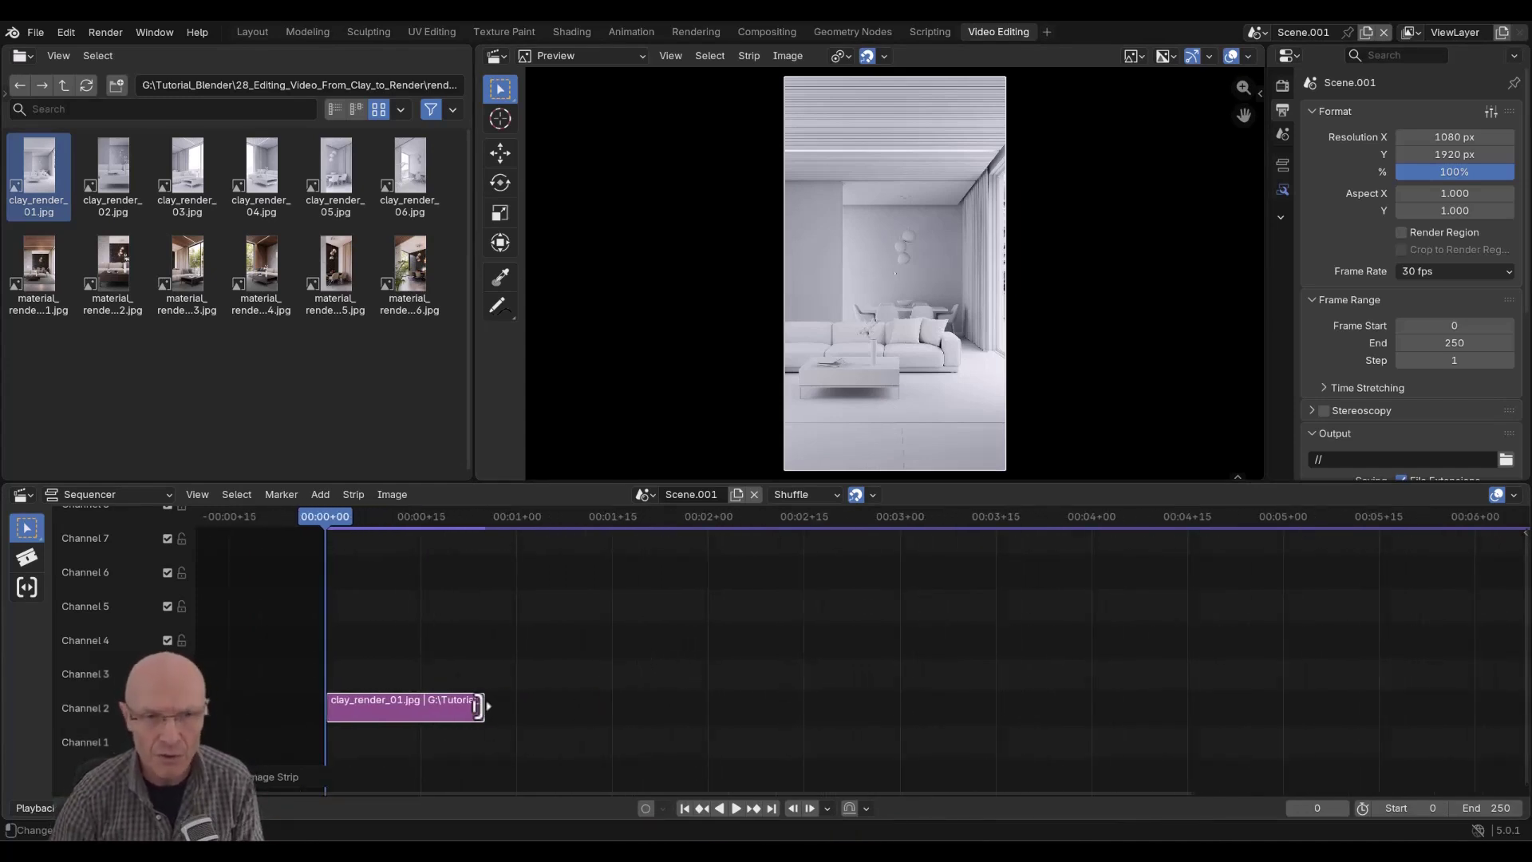
drag(479, 705, 708, 706)
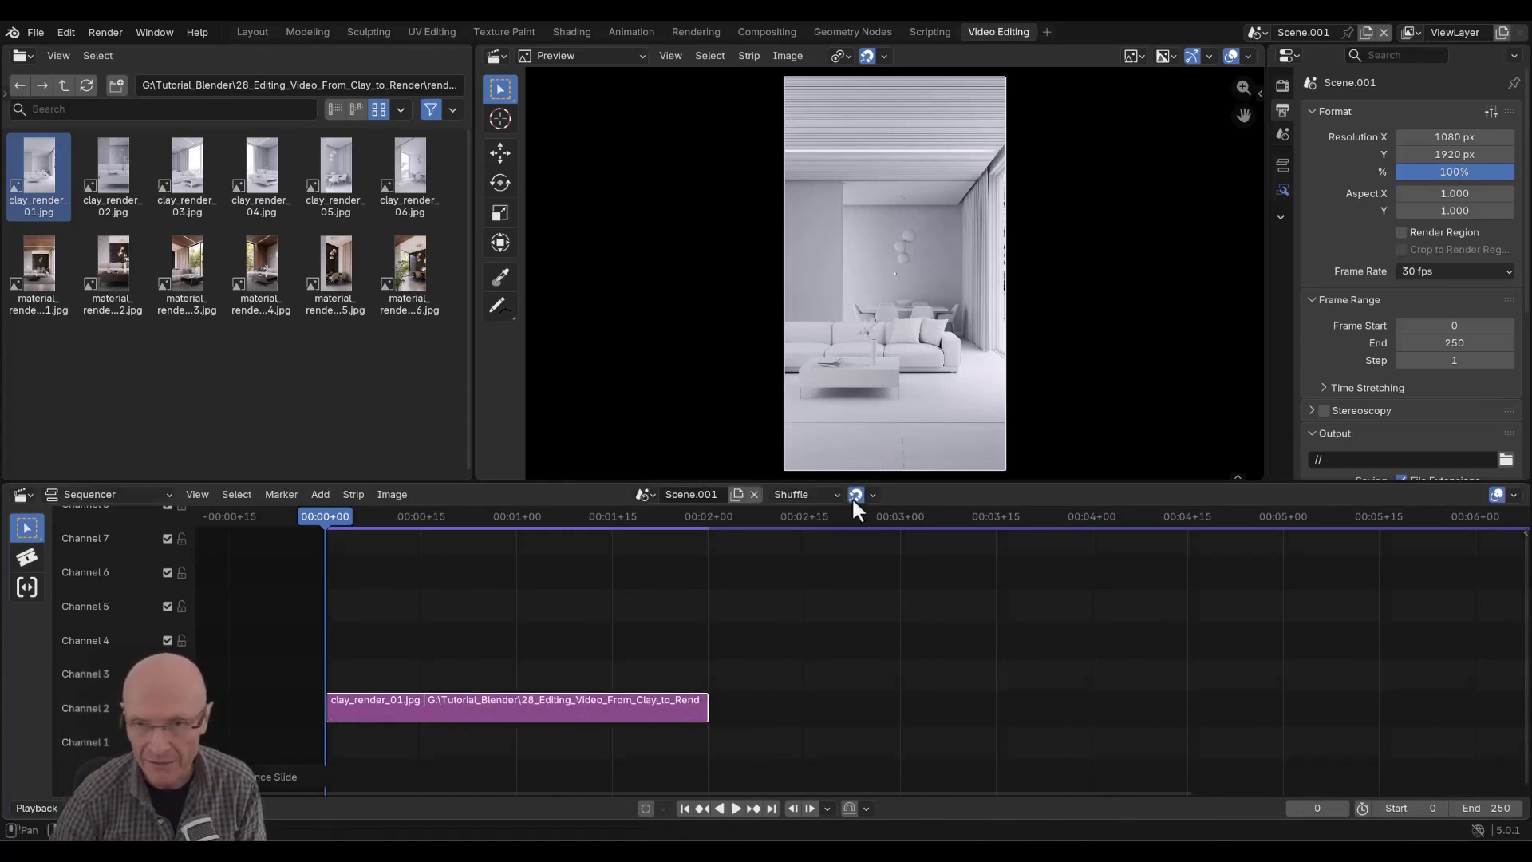
middle_drag(674, 743, 631, 738)
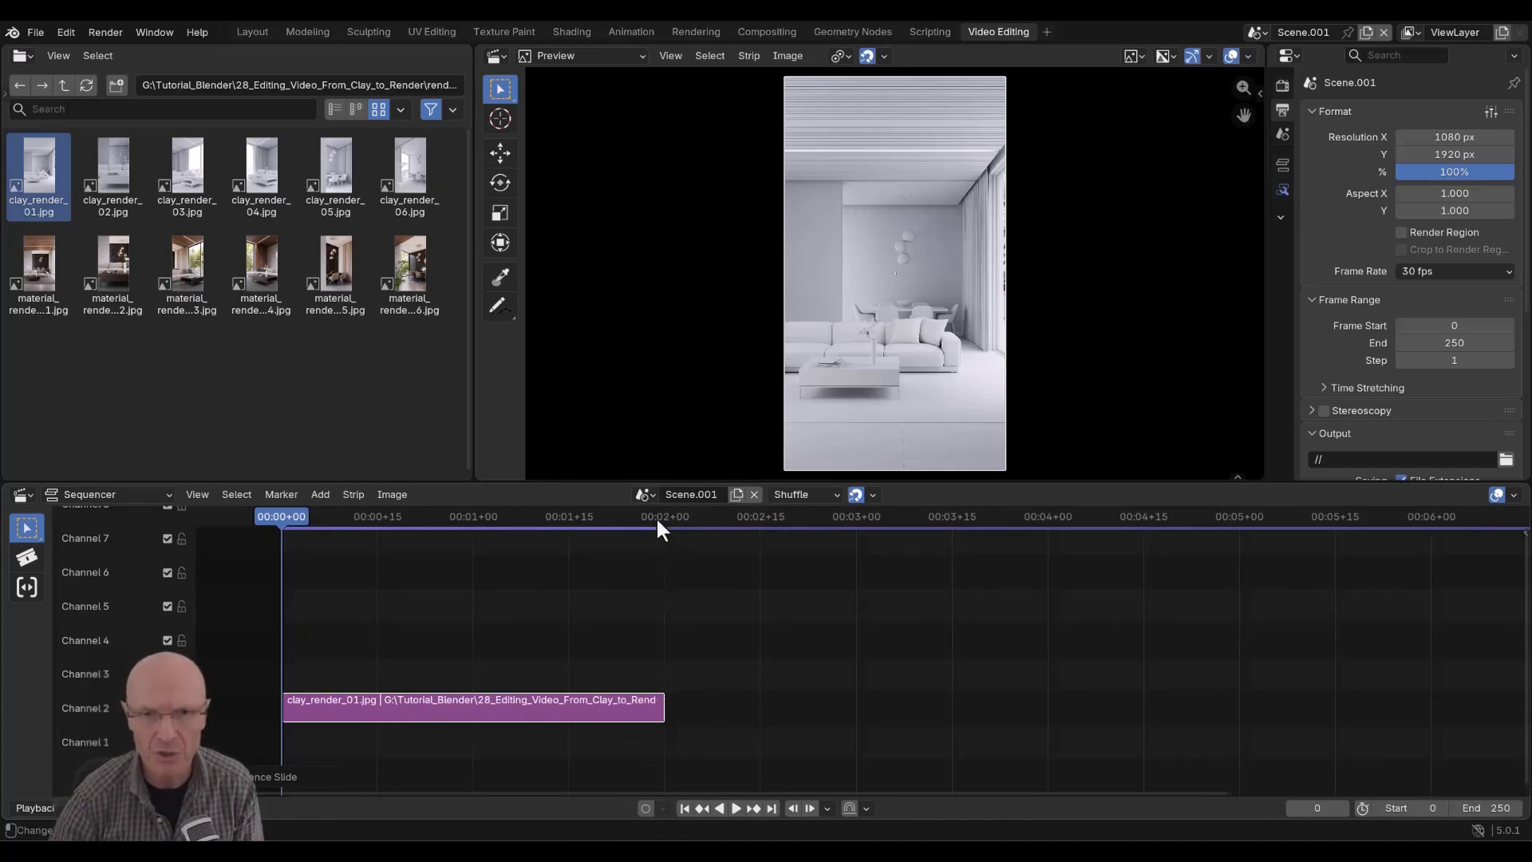
mouse_move(656, 707)
mouse_down()
mouse_move(559, 706)
mouse_move(663, 707)
mouse_up()
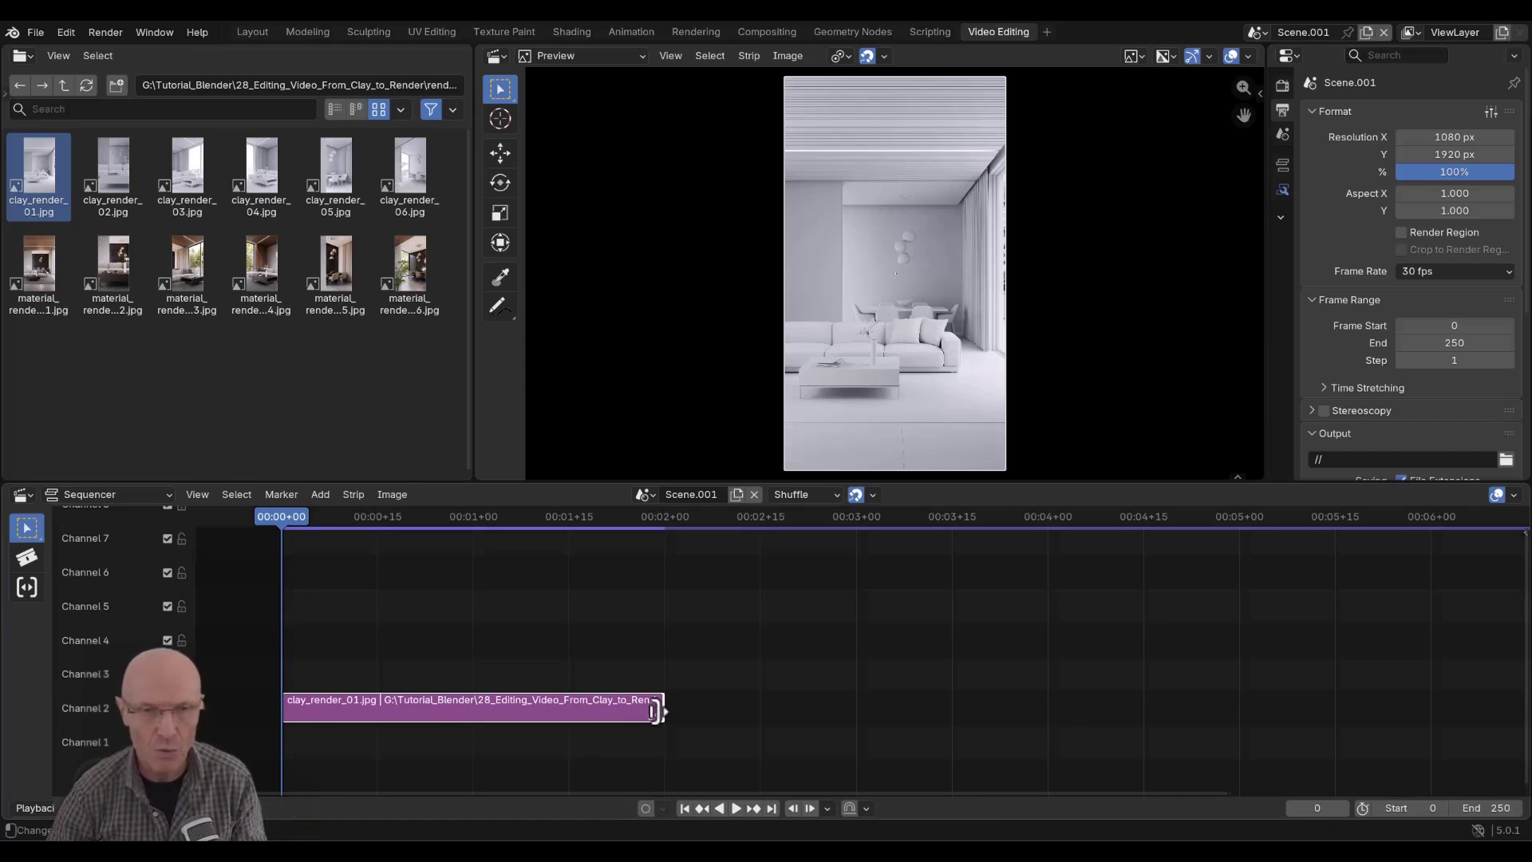
Place material_render_01.jpg directly after the clay_render_01.jpg strip on channel 2 and extend it to end at 4 seconds.
scroll(654, 701, down, 6)
middle_drag(813, 679, 735, 643)
scroll(671, 676, down, 1)
scroll(724, 645, up, 1)
scroll(736, 643, down, 1)
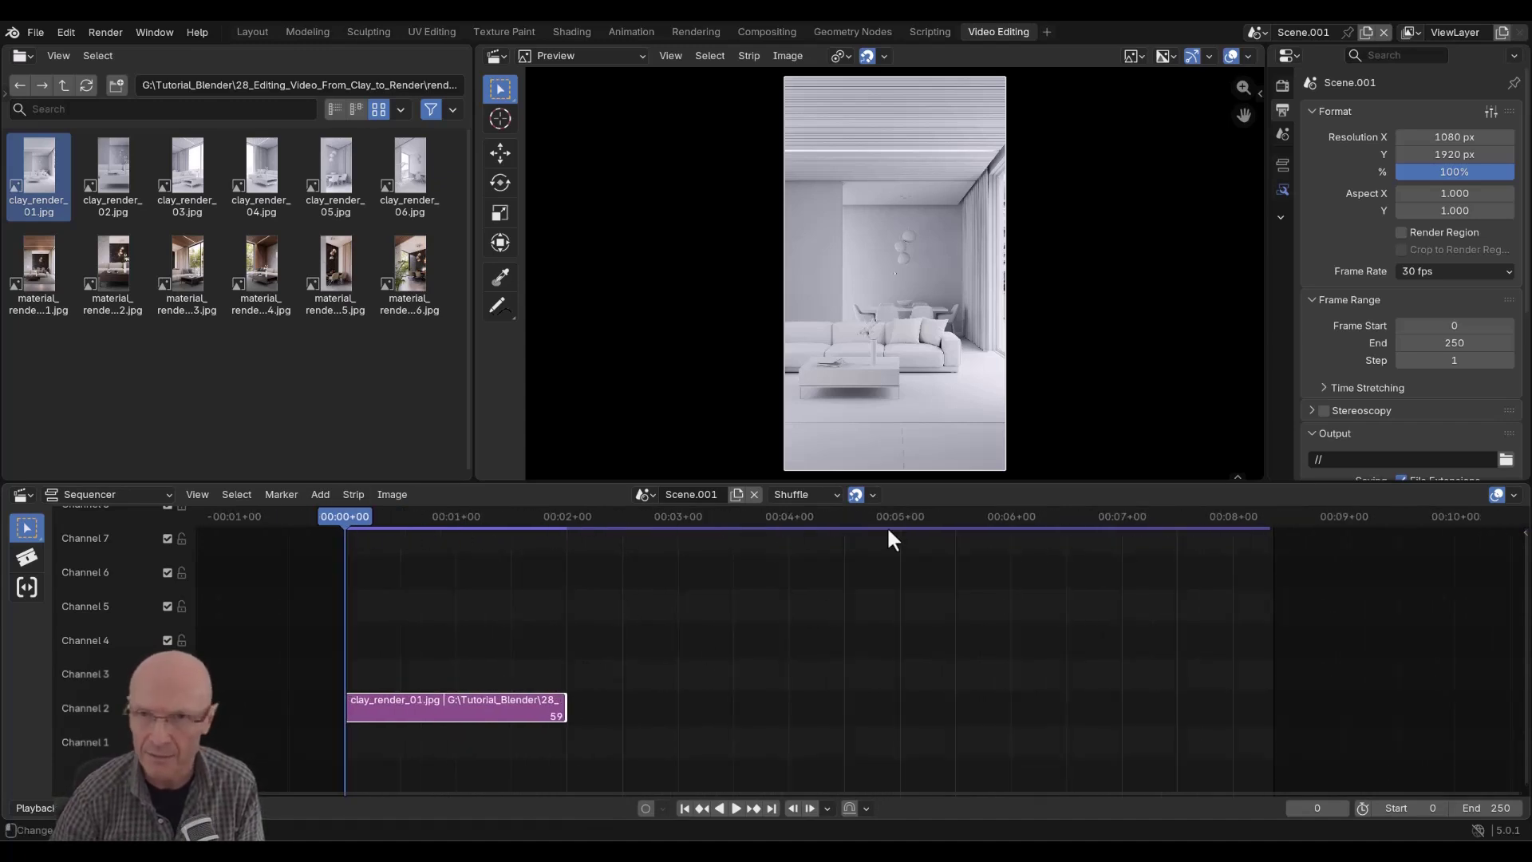
drag(20, 265, 568, 704)
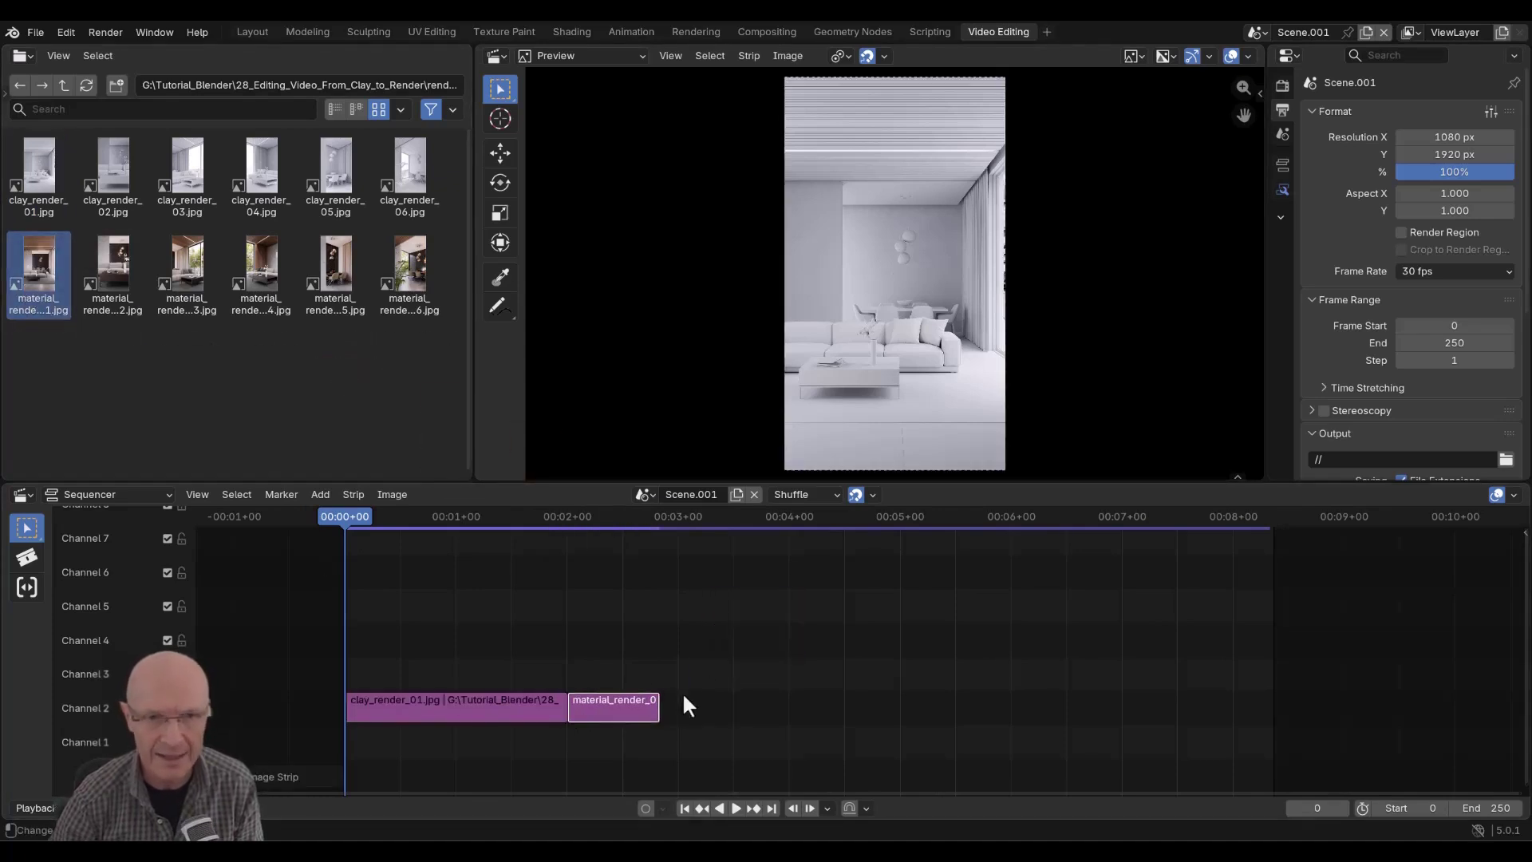
drag(662, 707, 788, 711)
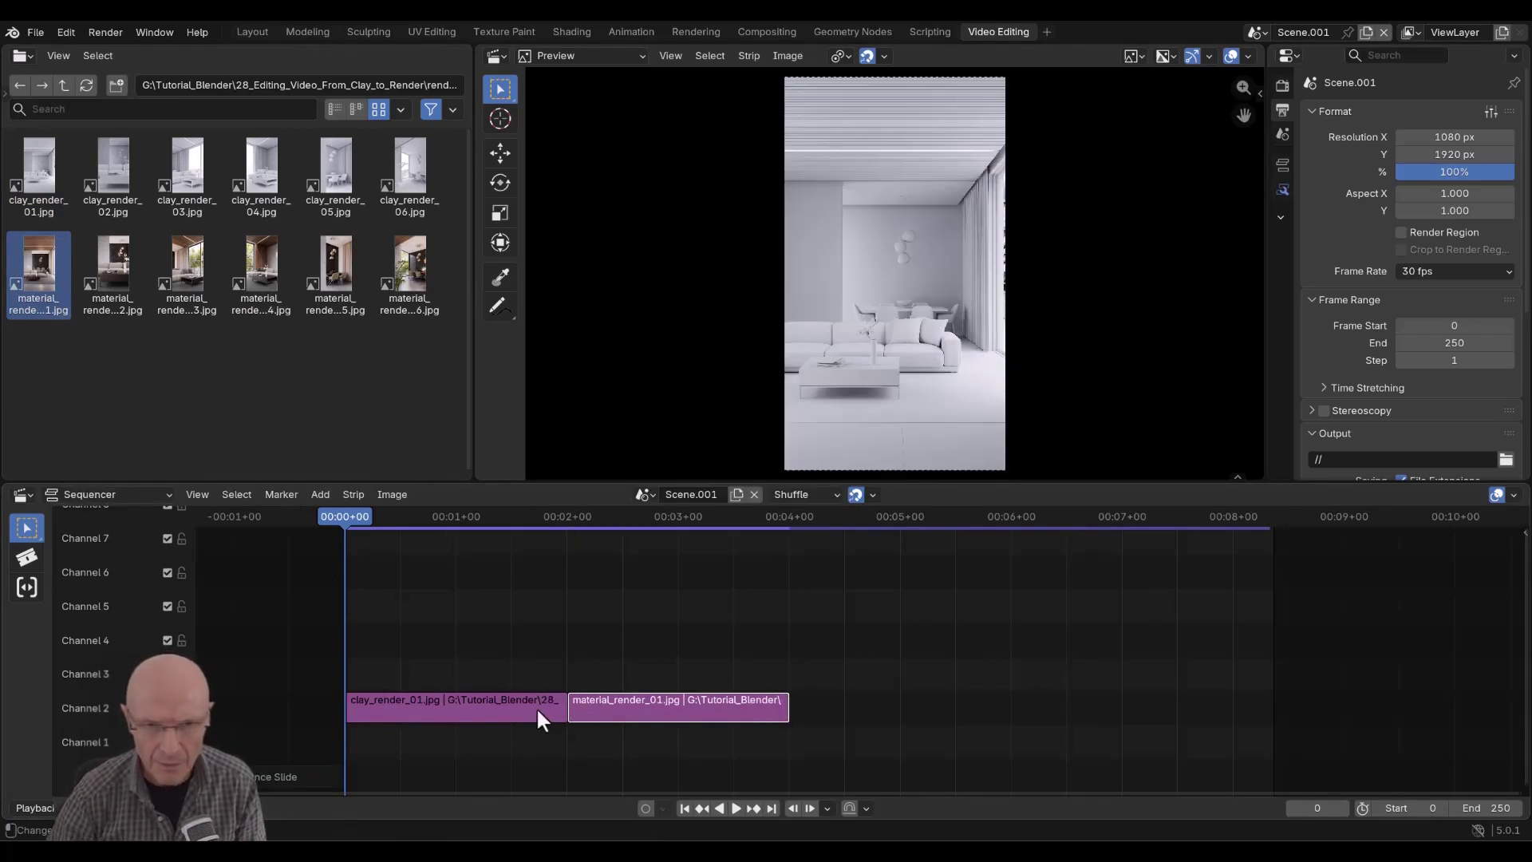
Try placing clay_render_02.jpg on channel 2 beyond the material strip, and delete that strip again.
drag(112, 170, 857, 696)
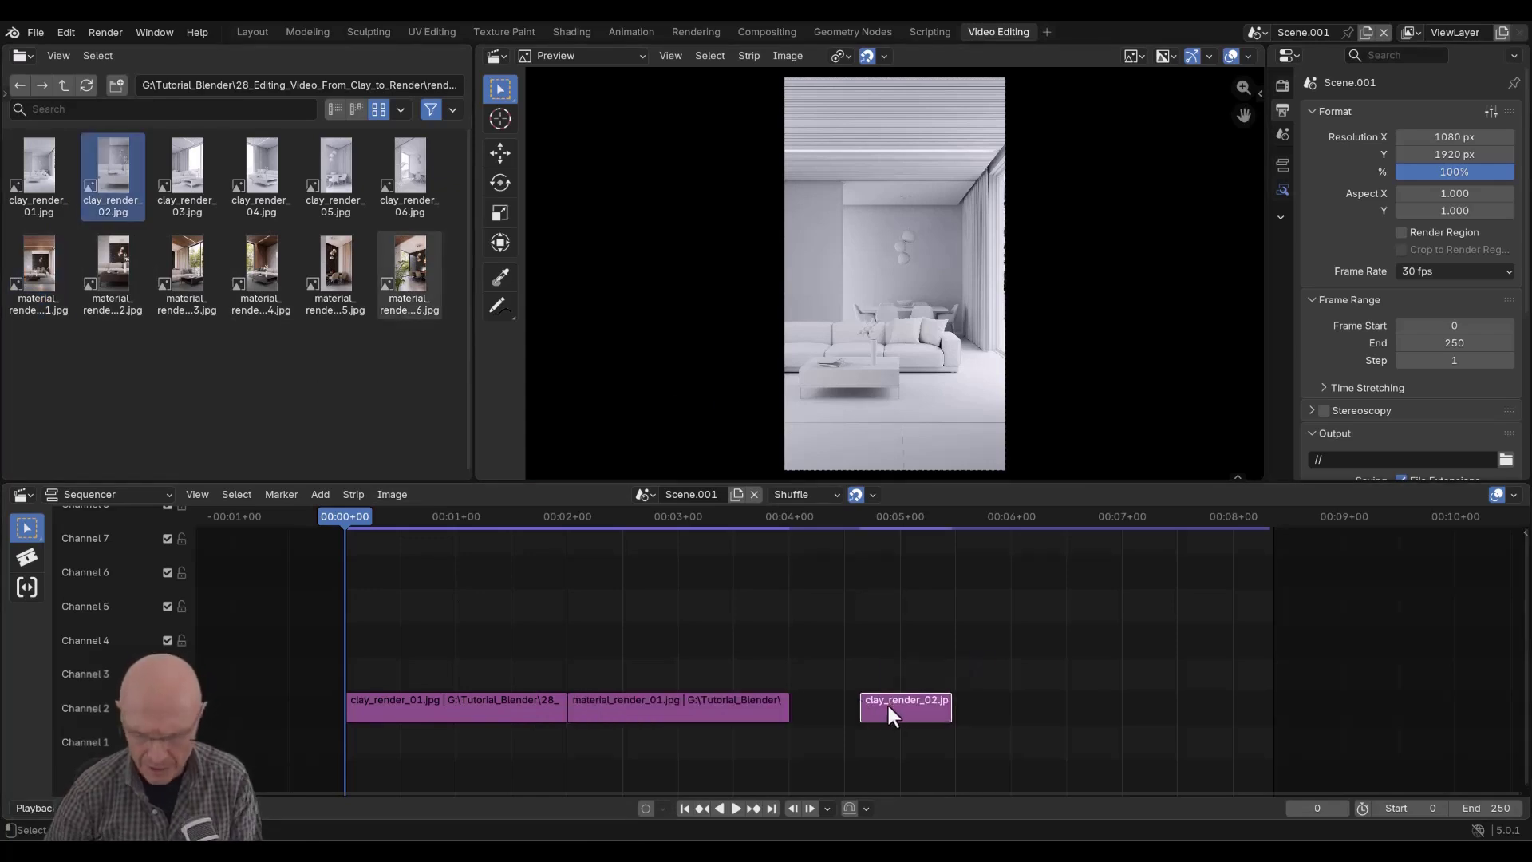
key(Delete)
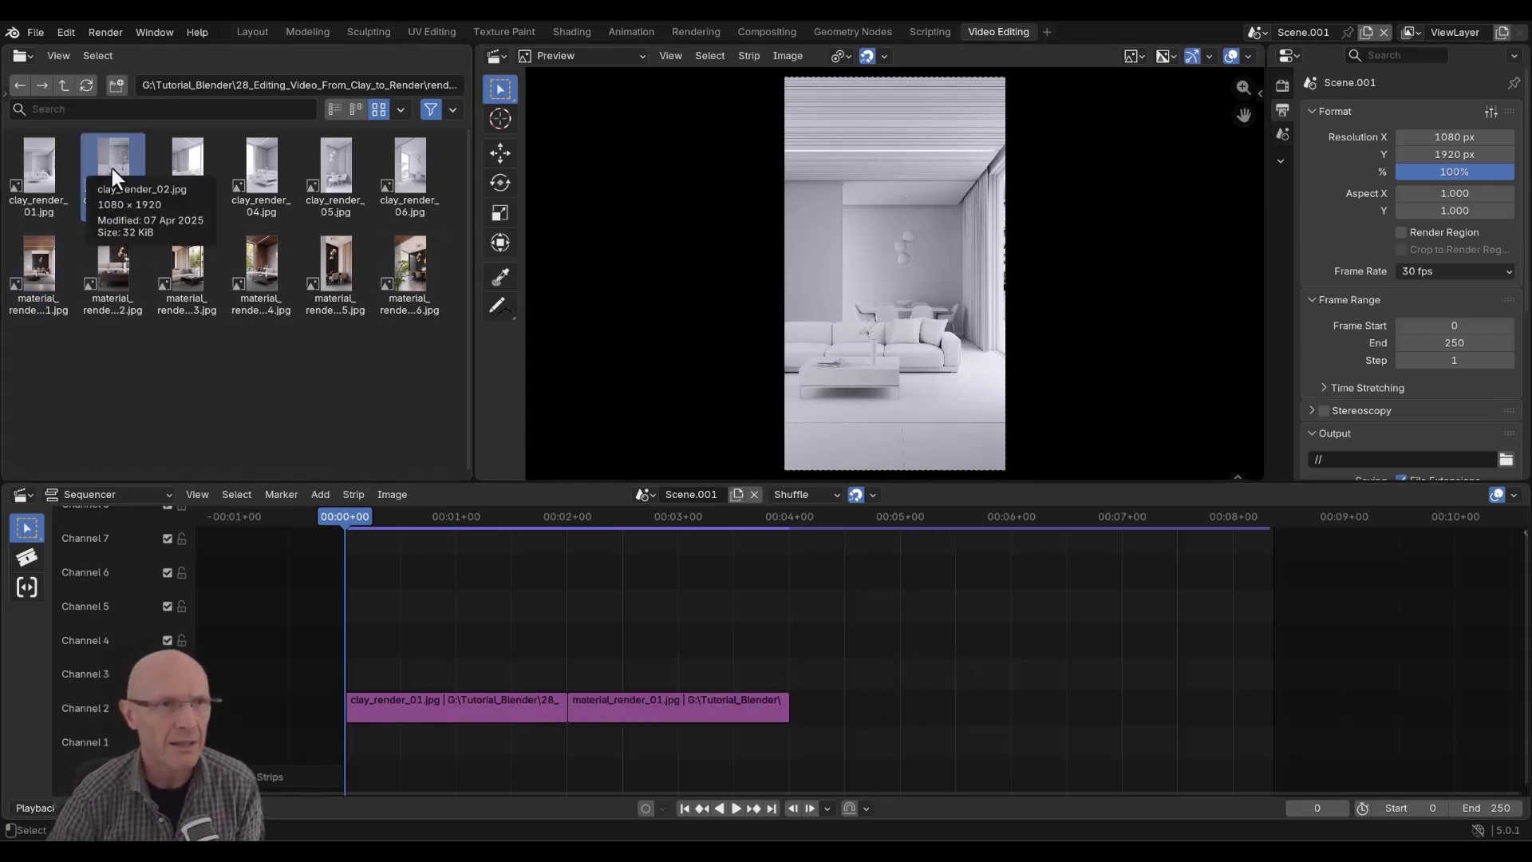
Add a Crossfade transition between the clay_render_01.jpg and material_render_01.jpg strips.
click(513, 707)
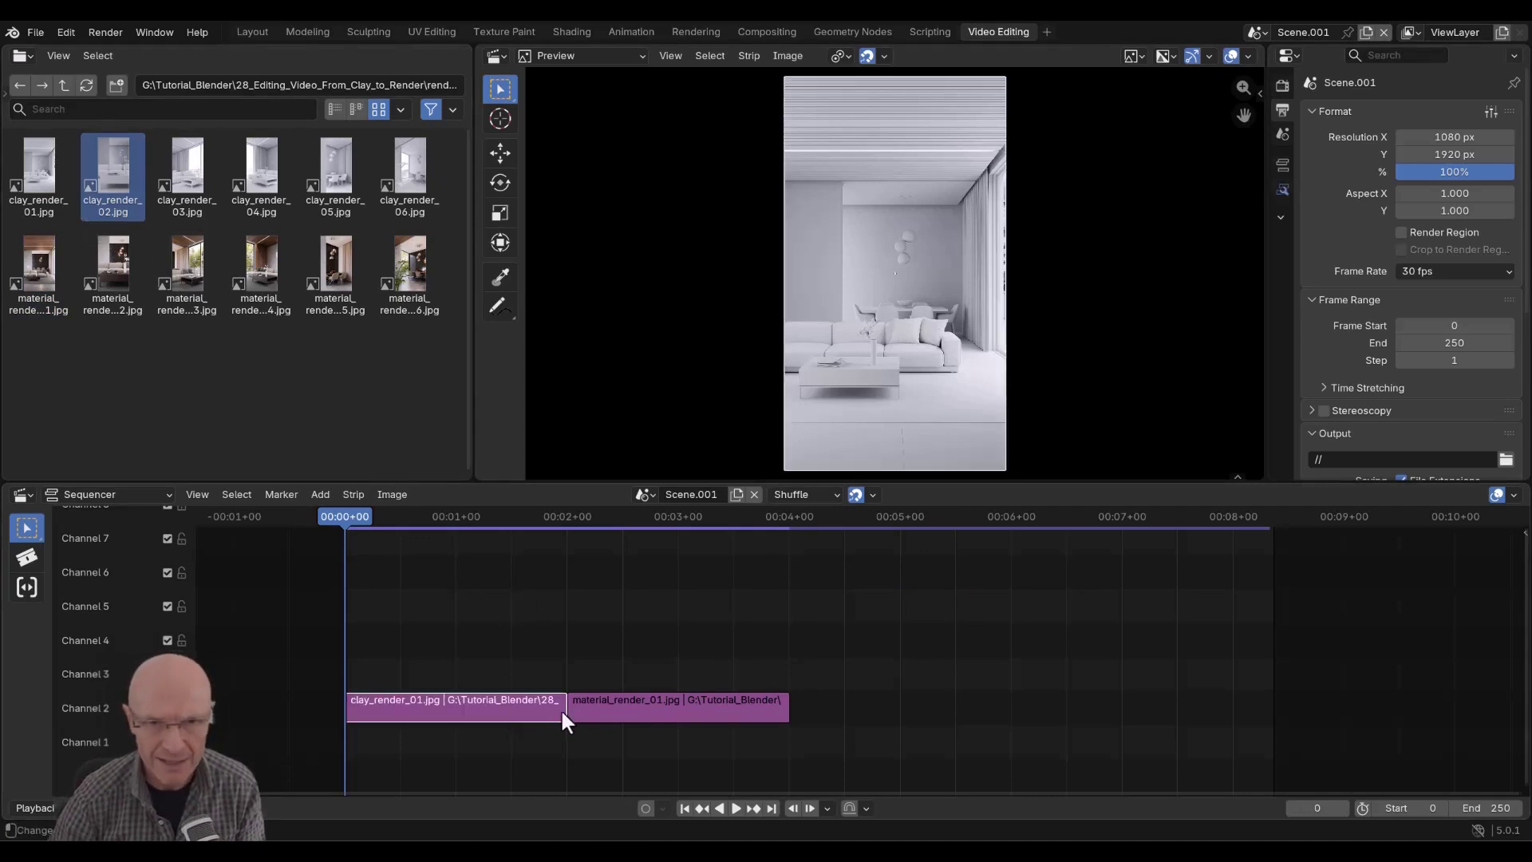
shift+click(622, 708)
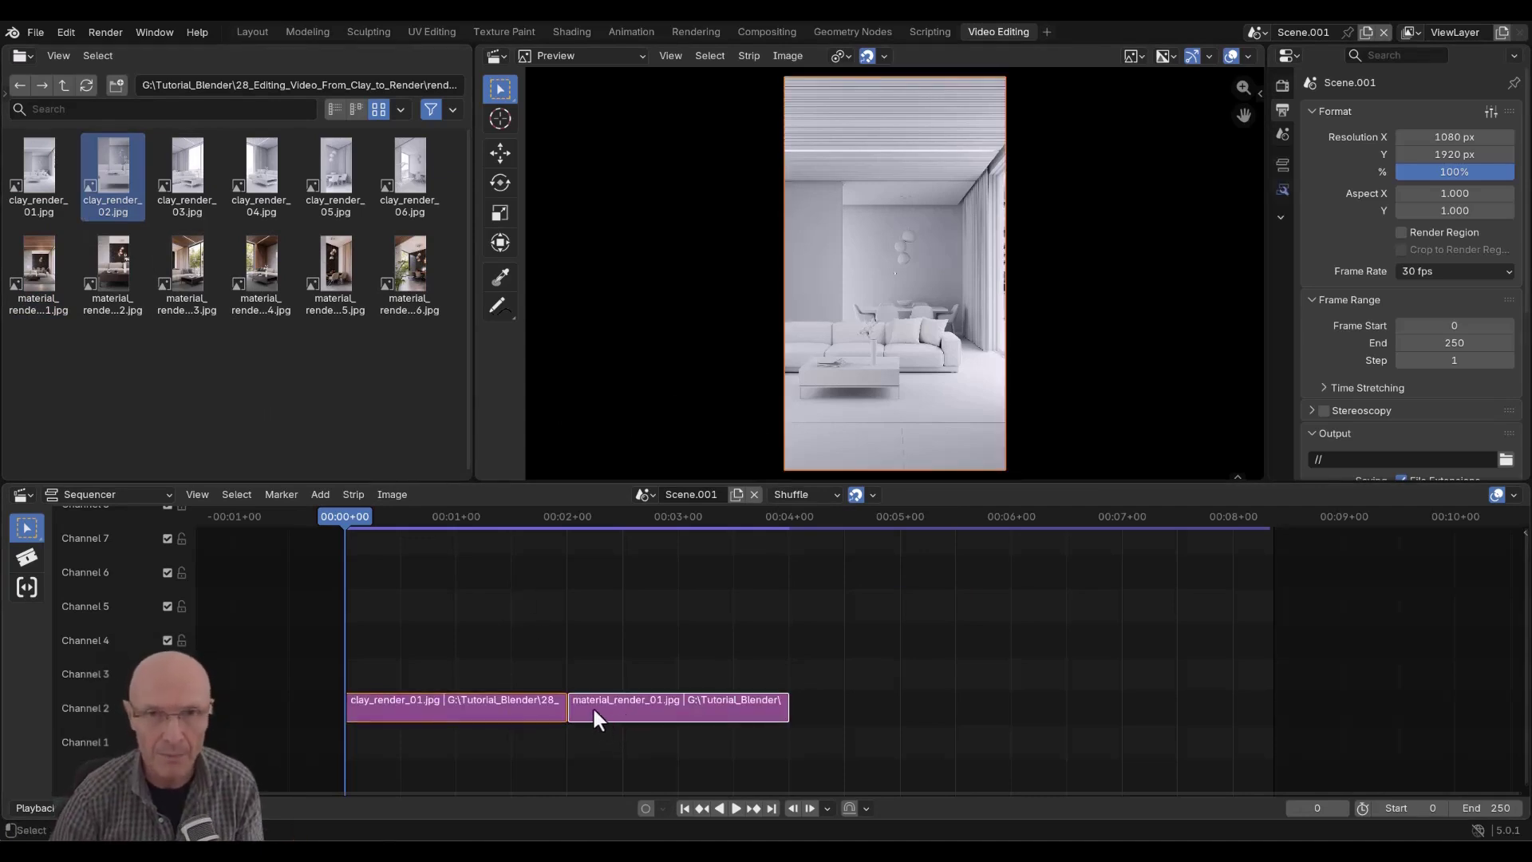
mouse_move(506, 525)
mouse_down()
mouse_move(631, 529)
mouse_move(522, 531)
mouse_up()
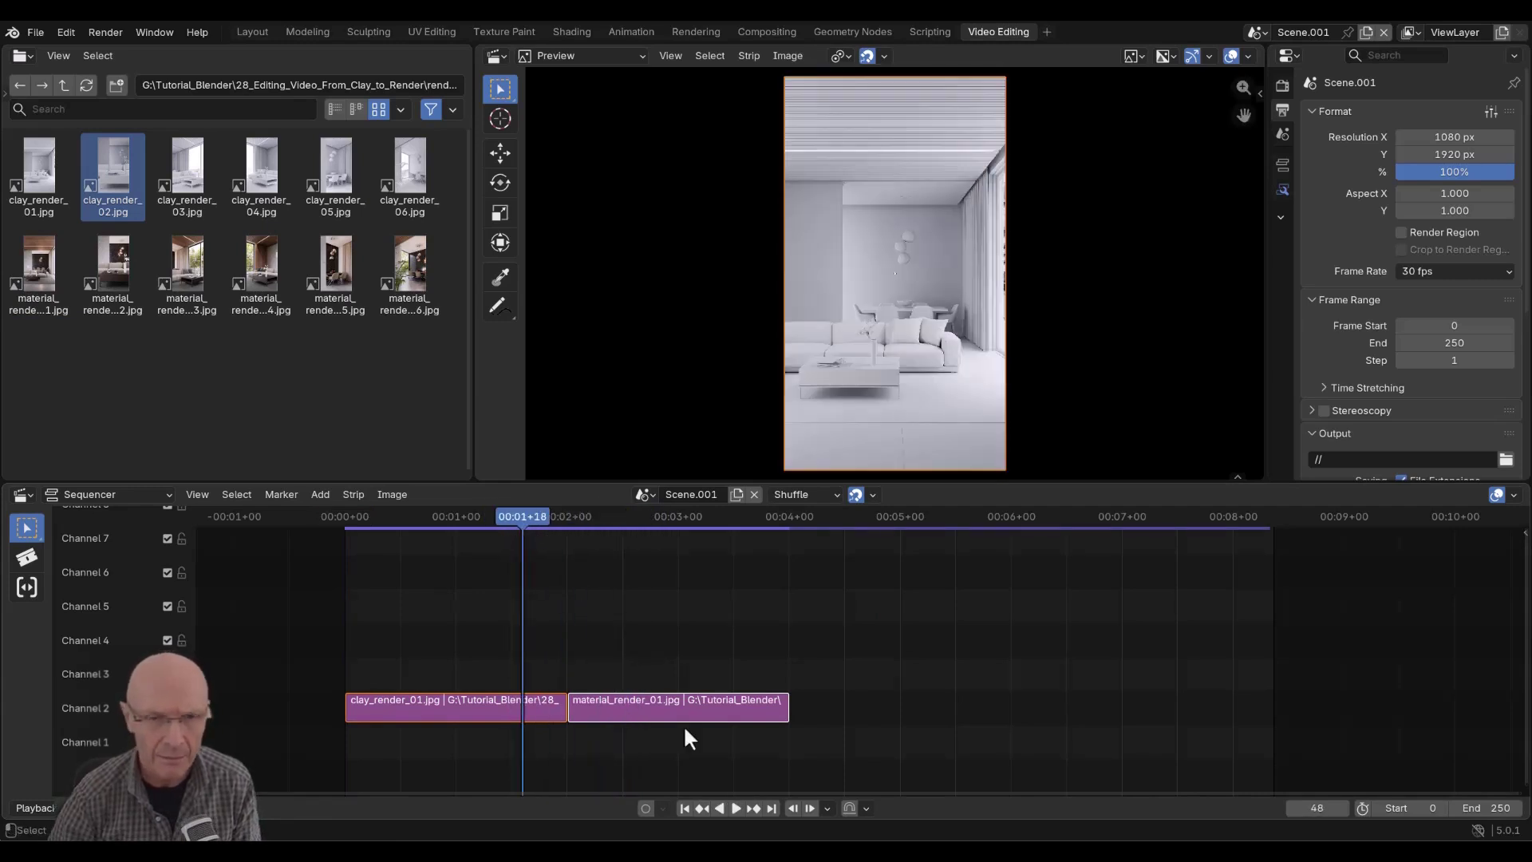
right_click(585, 702)
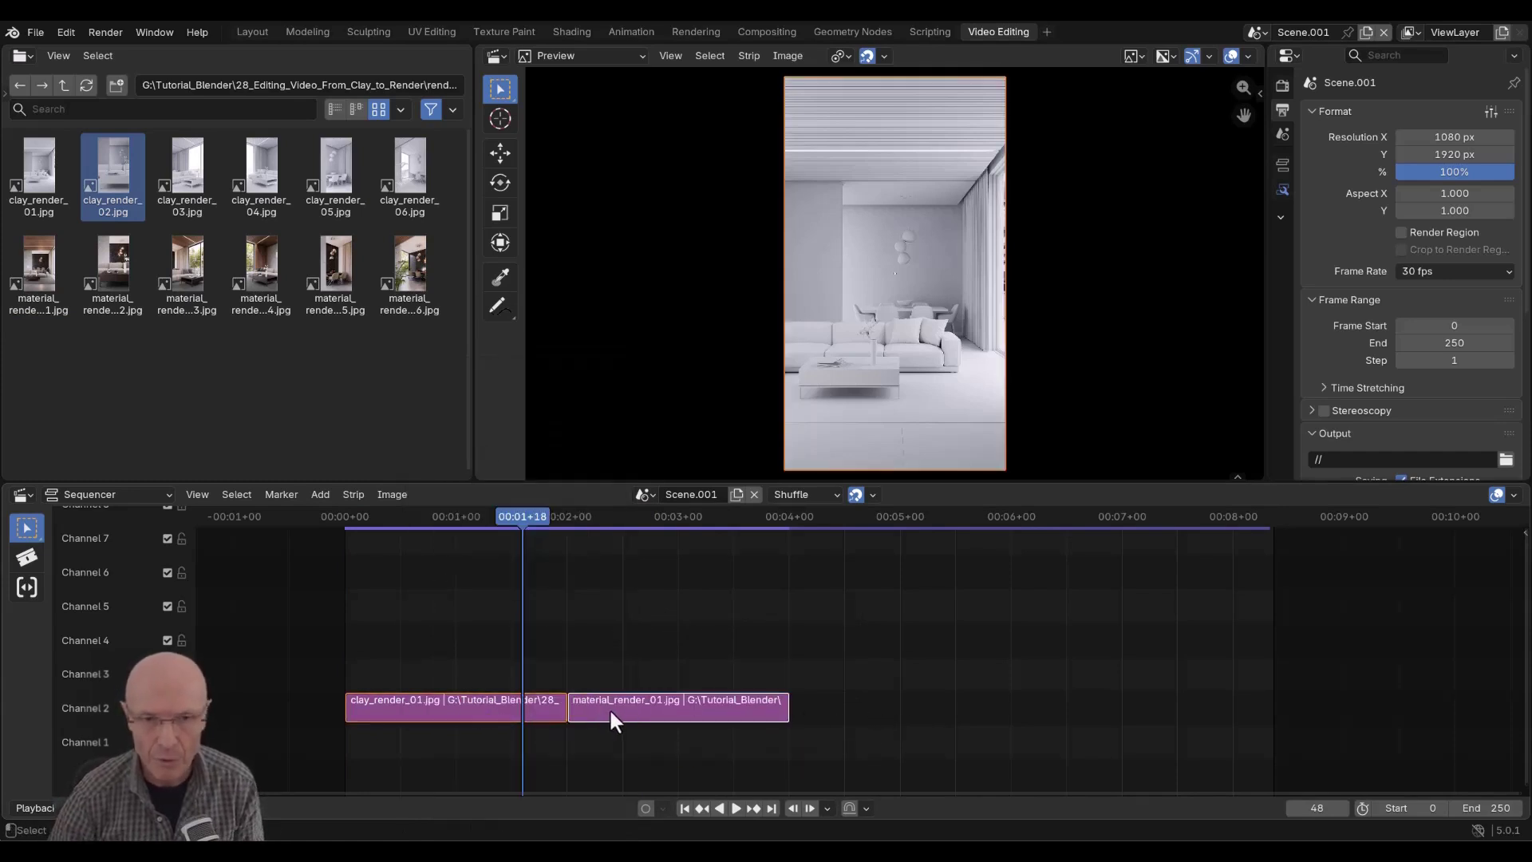
right_click(604, 705)
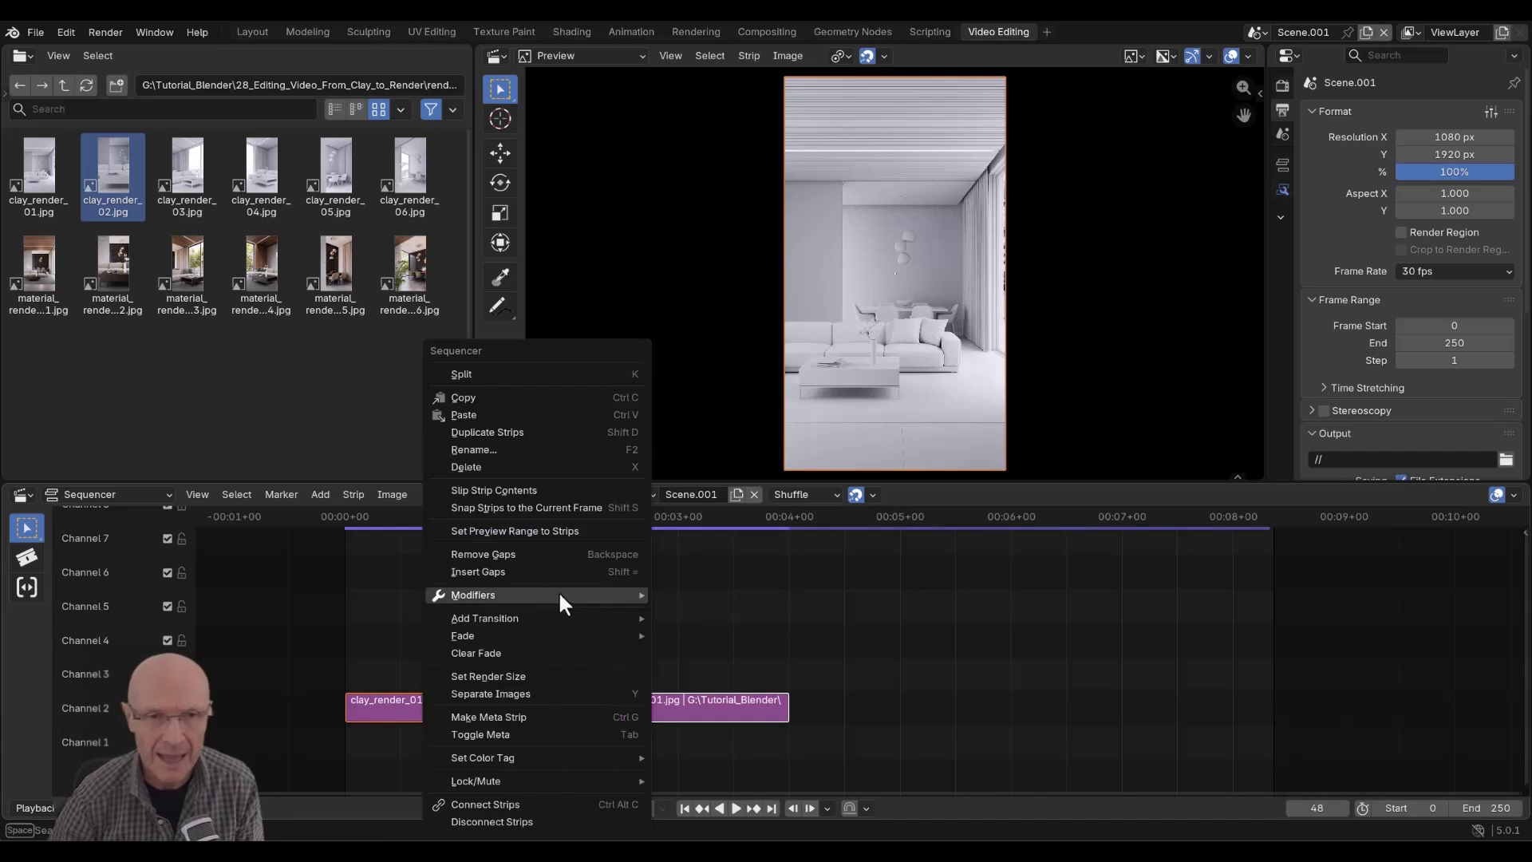
mouse_move(512, 612)
click(719, 642)
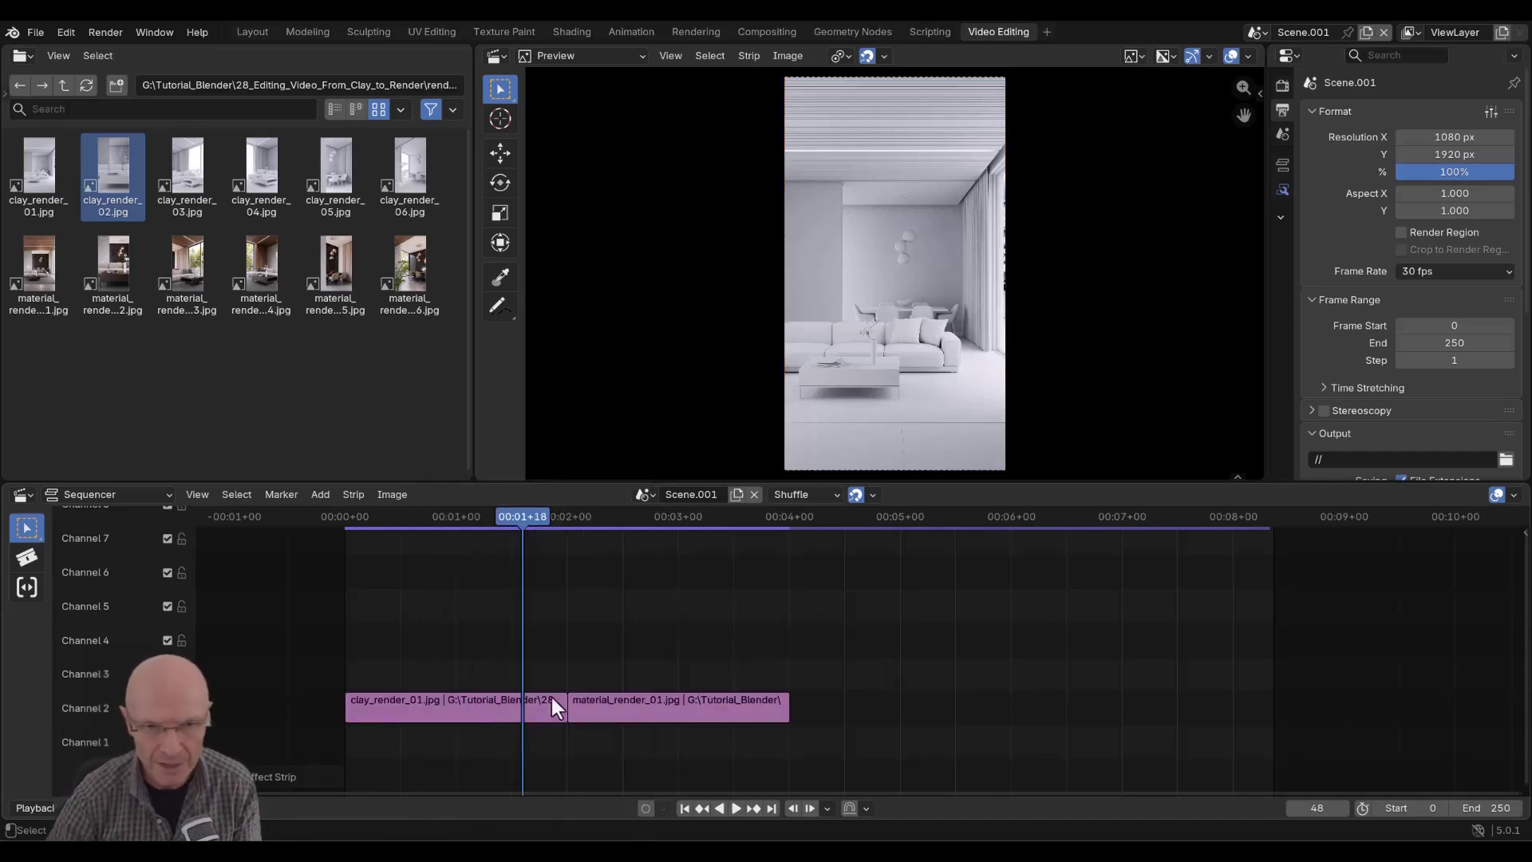
Move the material_render_01.jpg strip to start at 3 seconds for a 30-frame crossfade, and play back the transition.
click(835, 705)
click(651, 705)
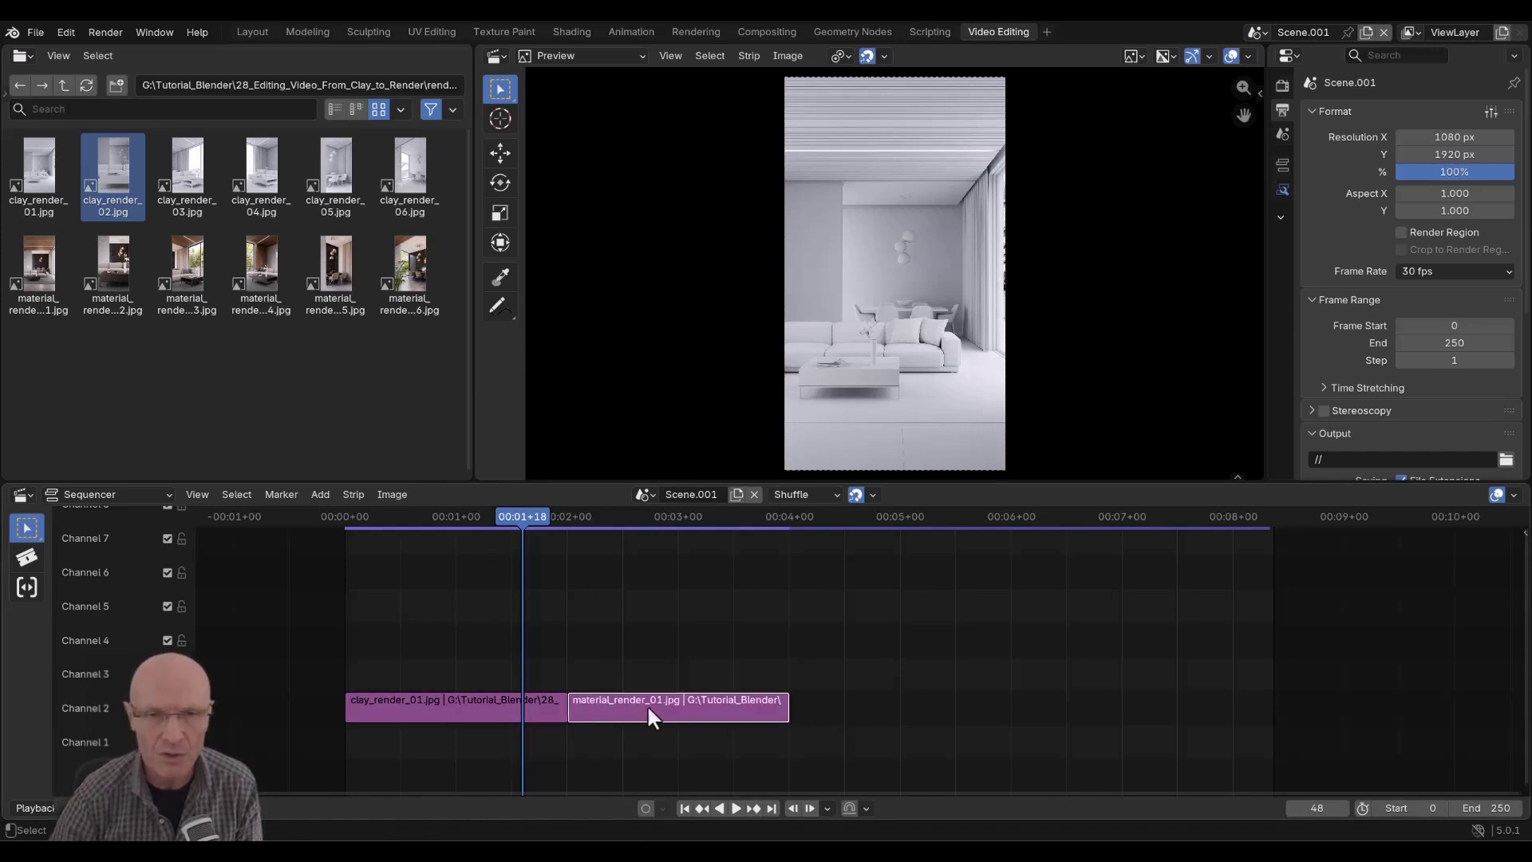
key(g)
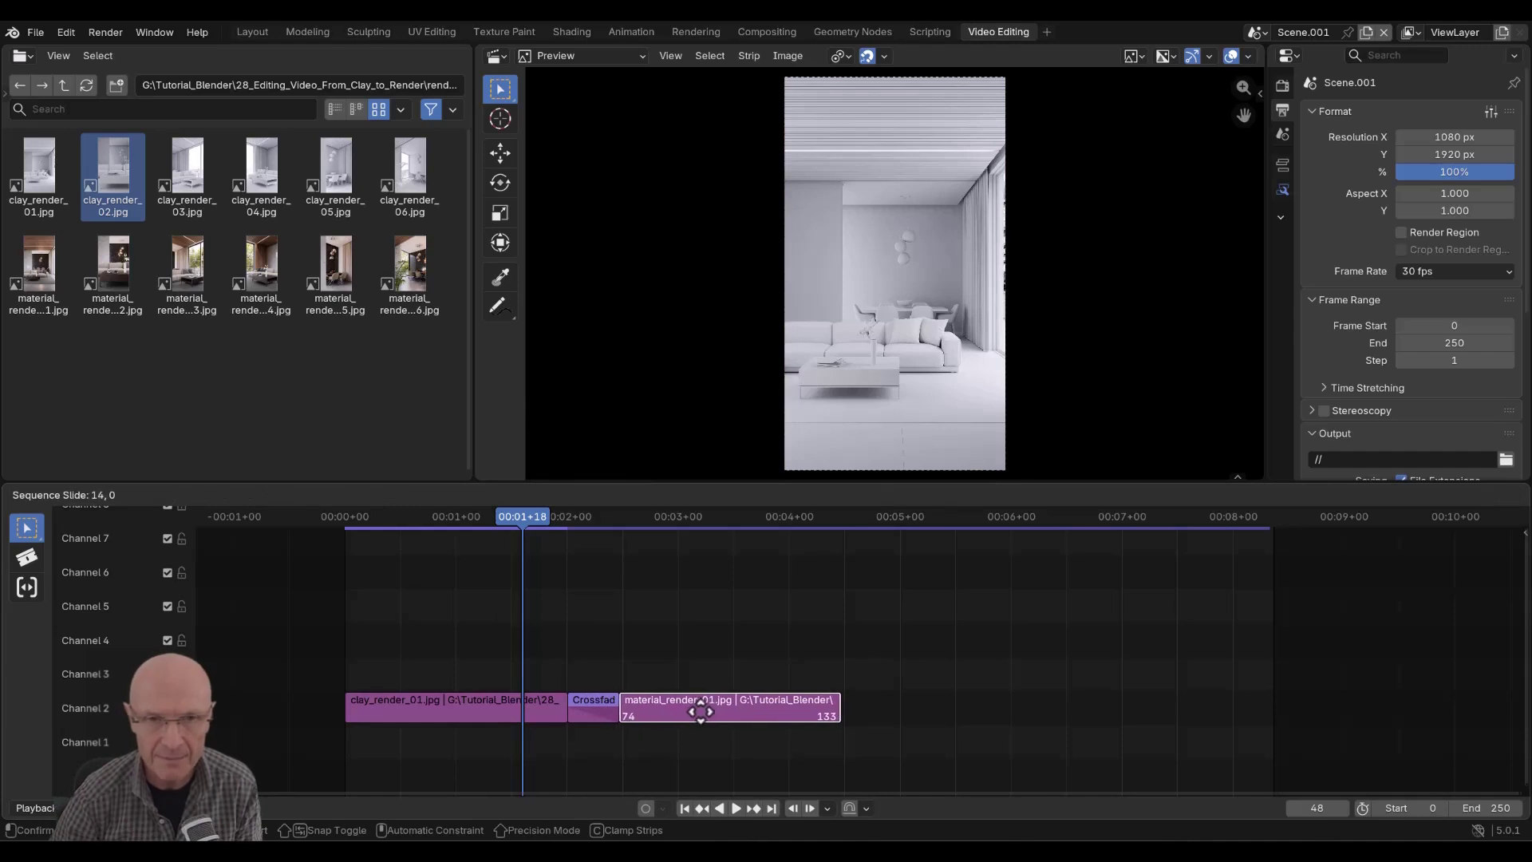
click(760, 710)
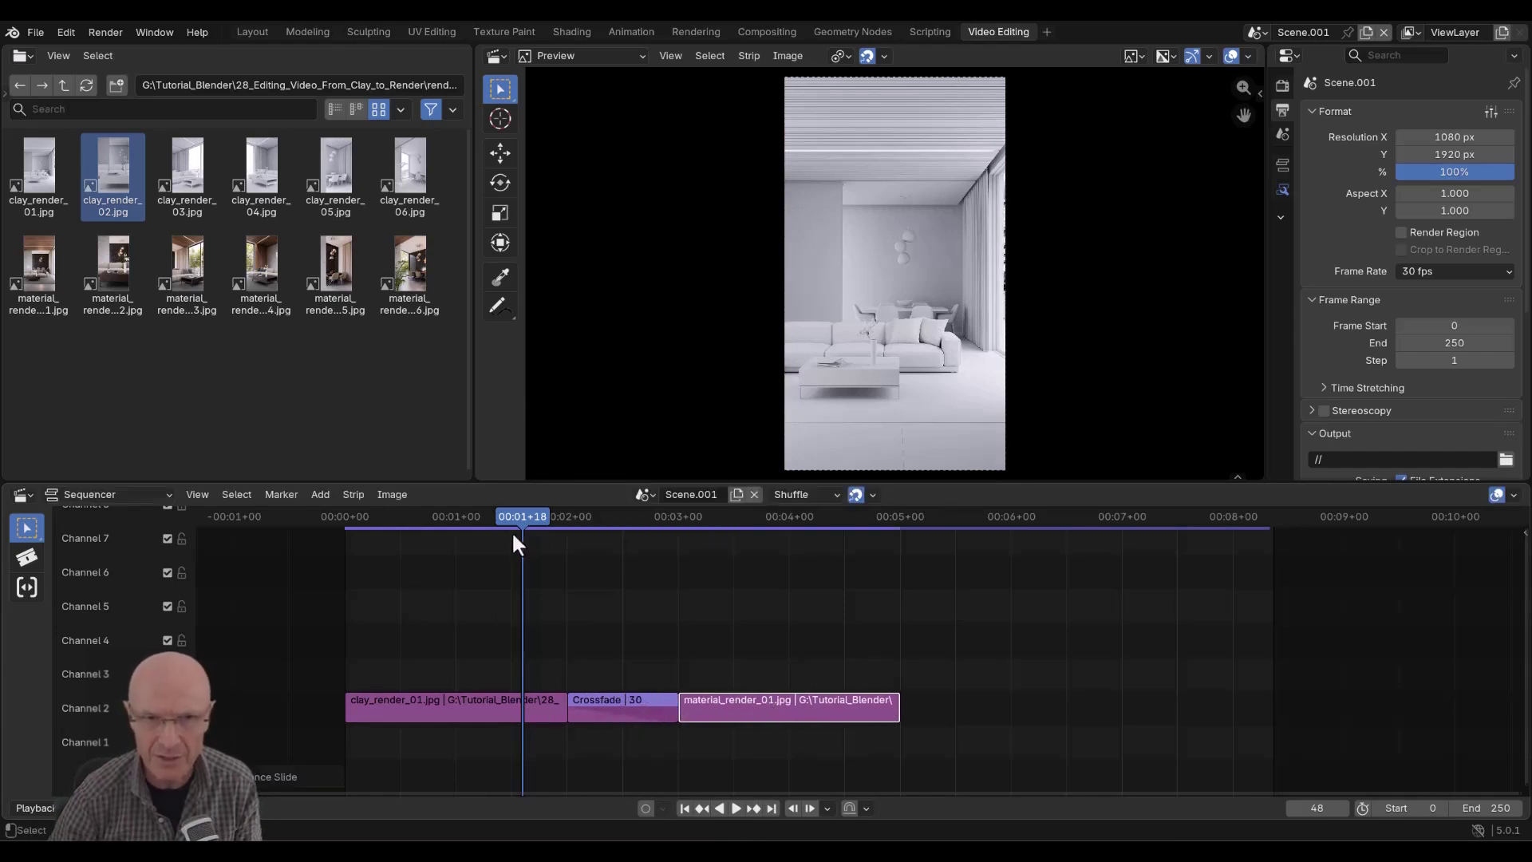
key(space)
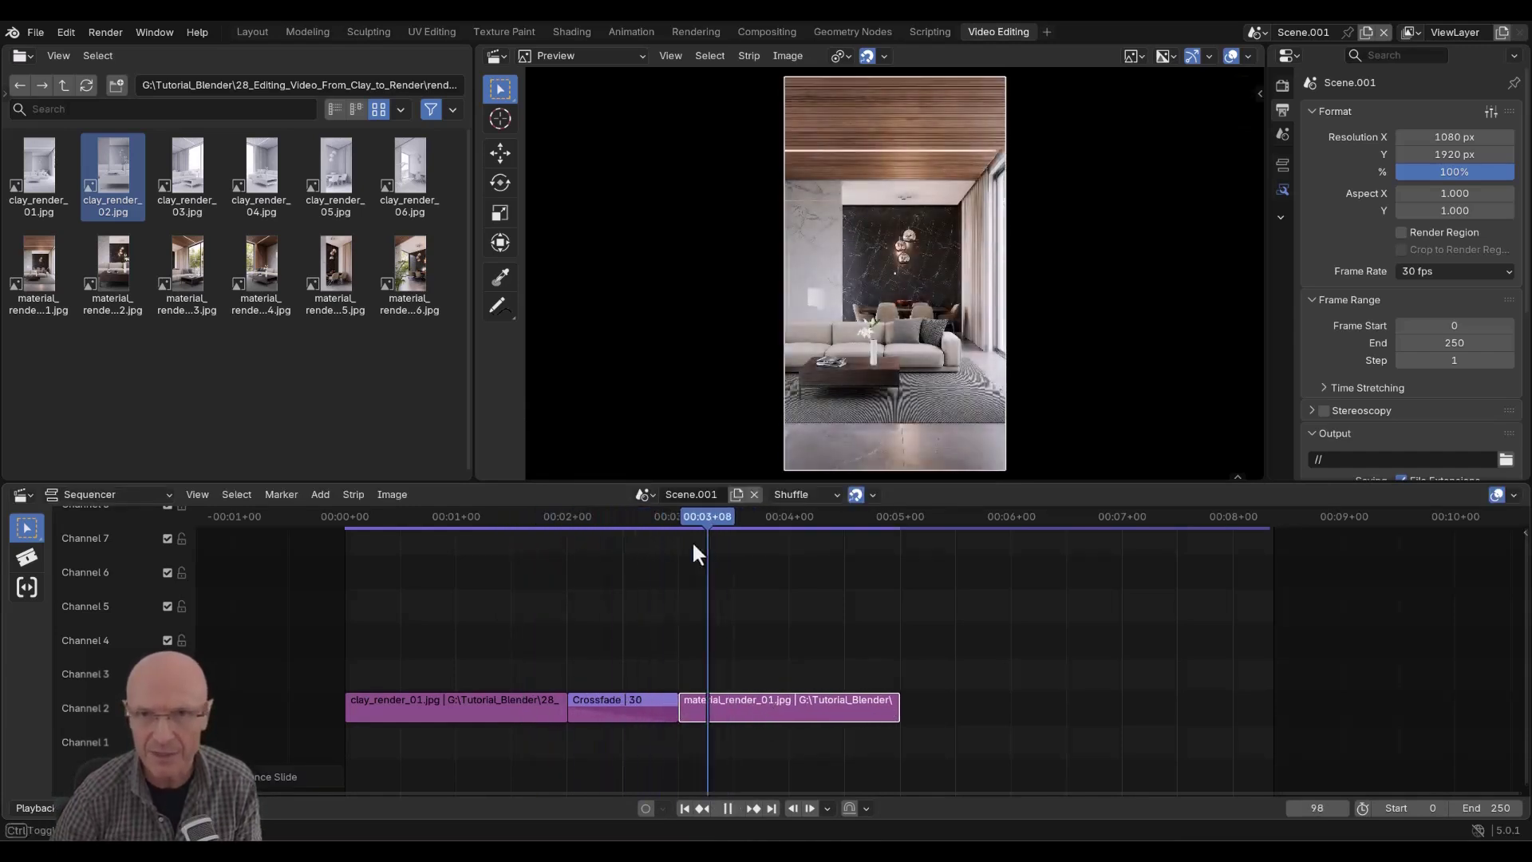
drag(692, 539, 537, 587)
Extend the scene's frame range by setting the end frame to 571.
scroll(696, 649, down, 5)
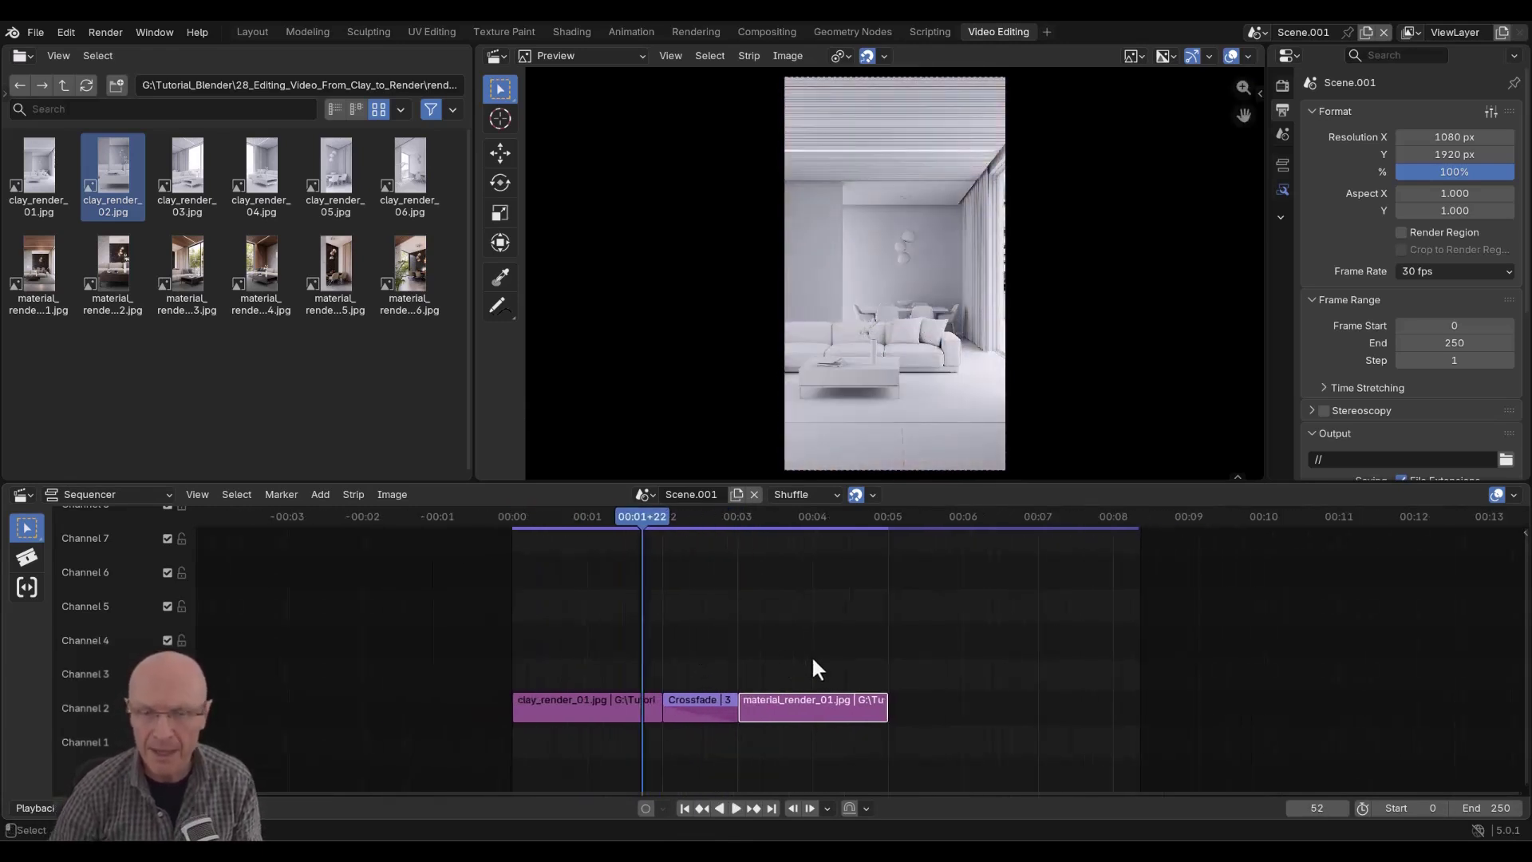
middle_drag(811, 654, 649, 653)
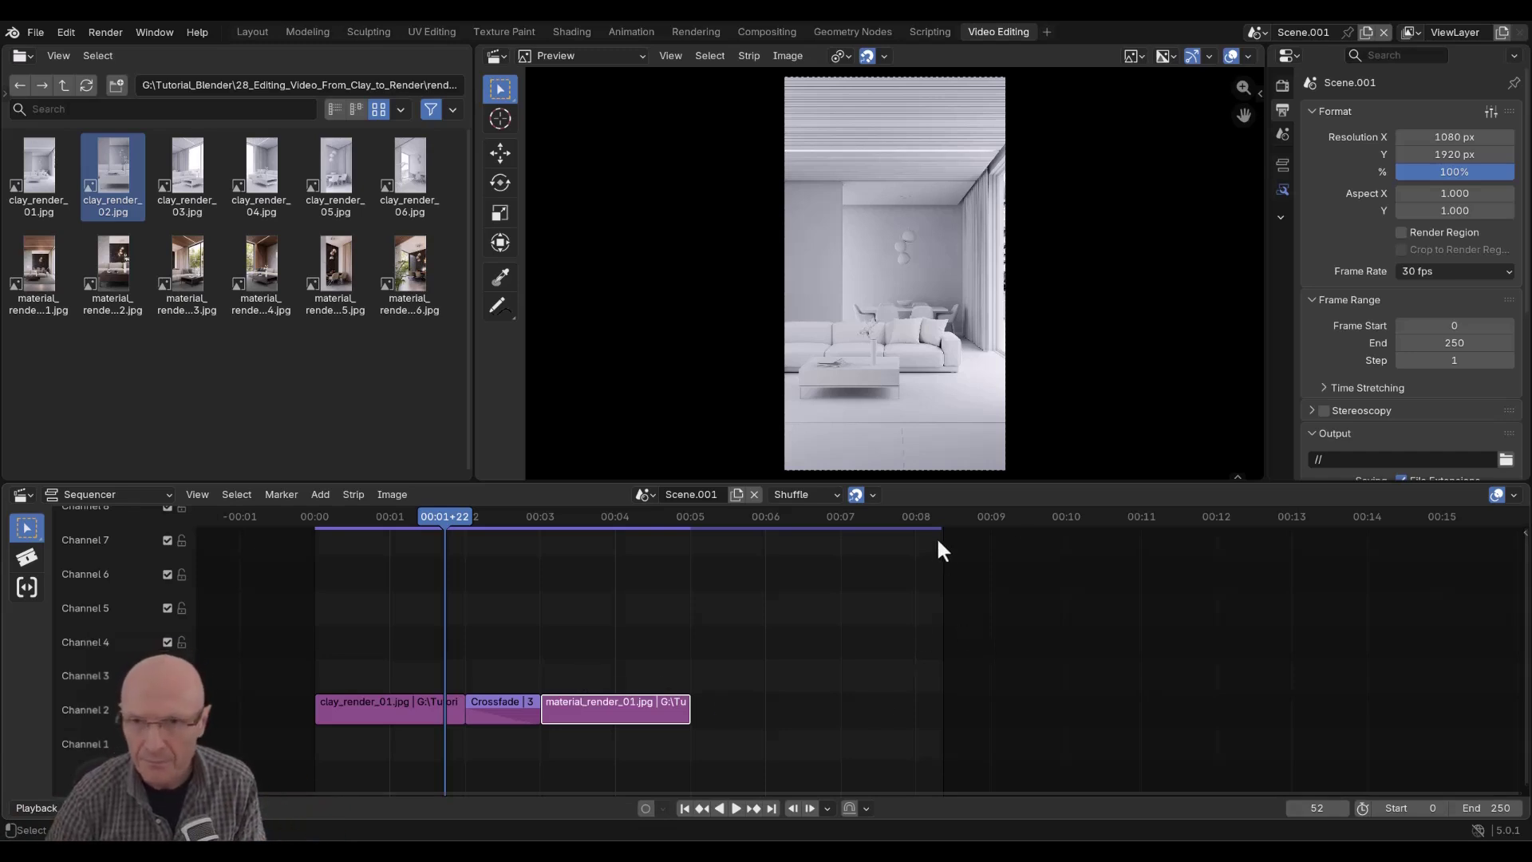
scroll(815, 631, down, 2)
middle_drag(787, 635, 819, 623)
scroll(838, 614, up, 2)
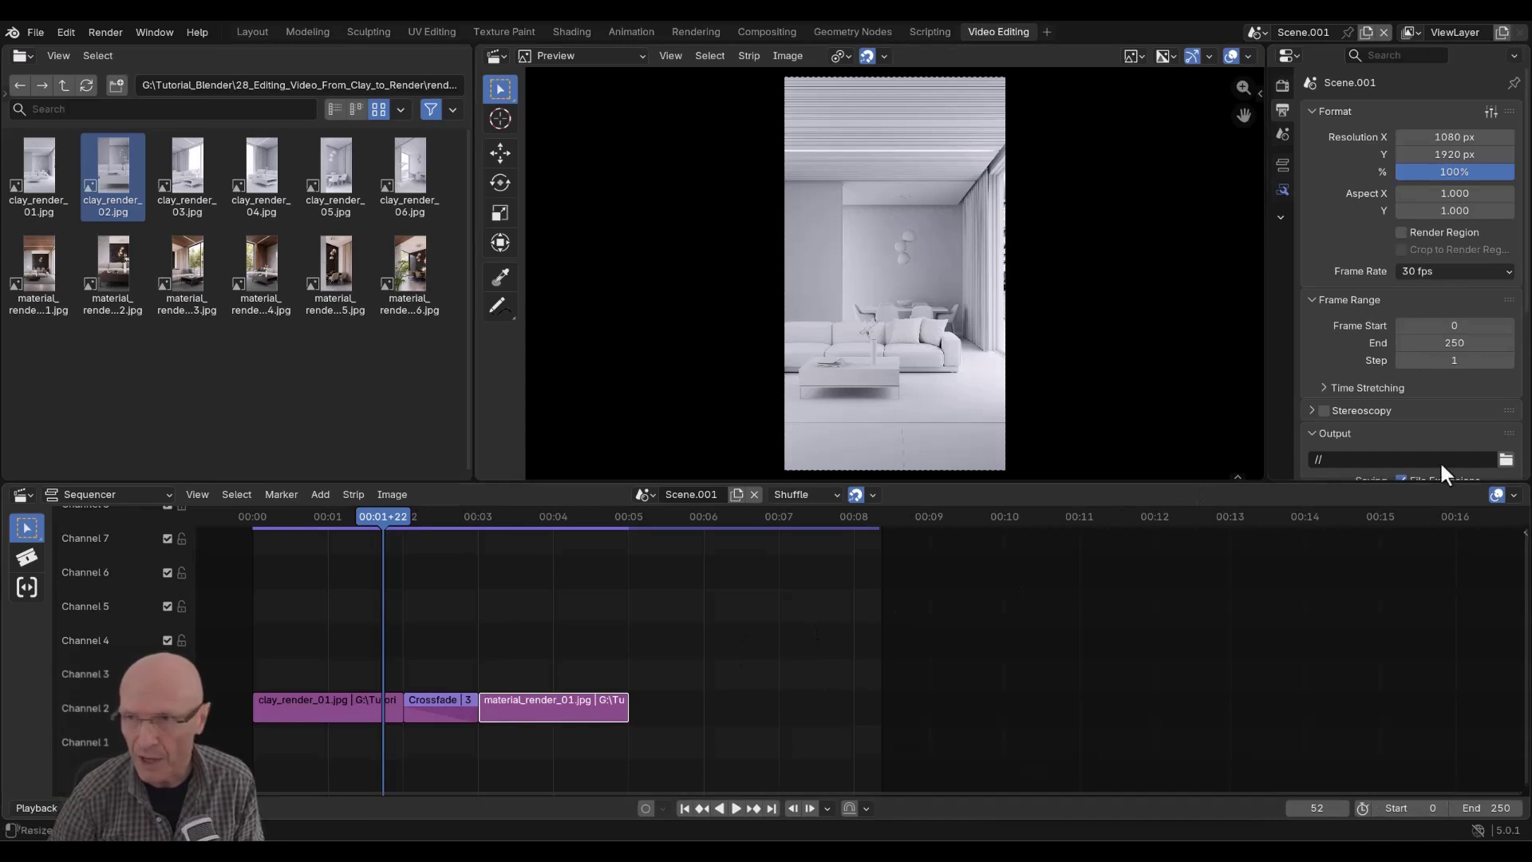
drag(1435, 344, 1508, 343)
drag(1484, 809, 1520, 809)
scroll(757, 691, down, 1)
scroll(758, 692, down, 4)
middle_drag(782, 691, 715, 710)
scroll(670, 688, up, 3)
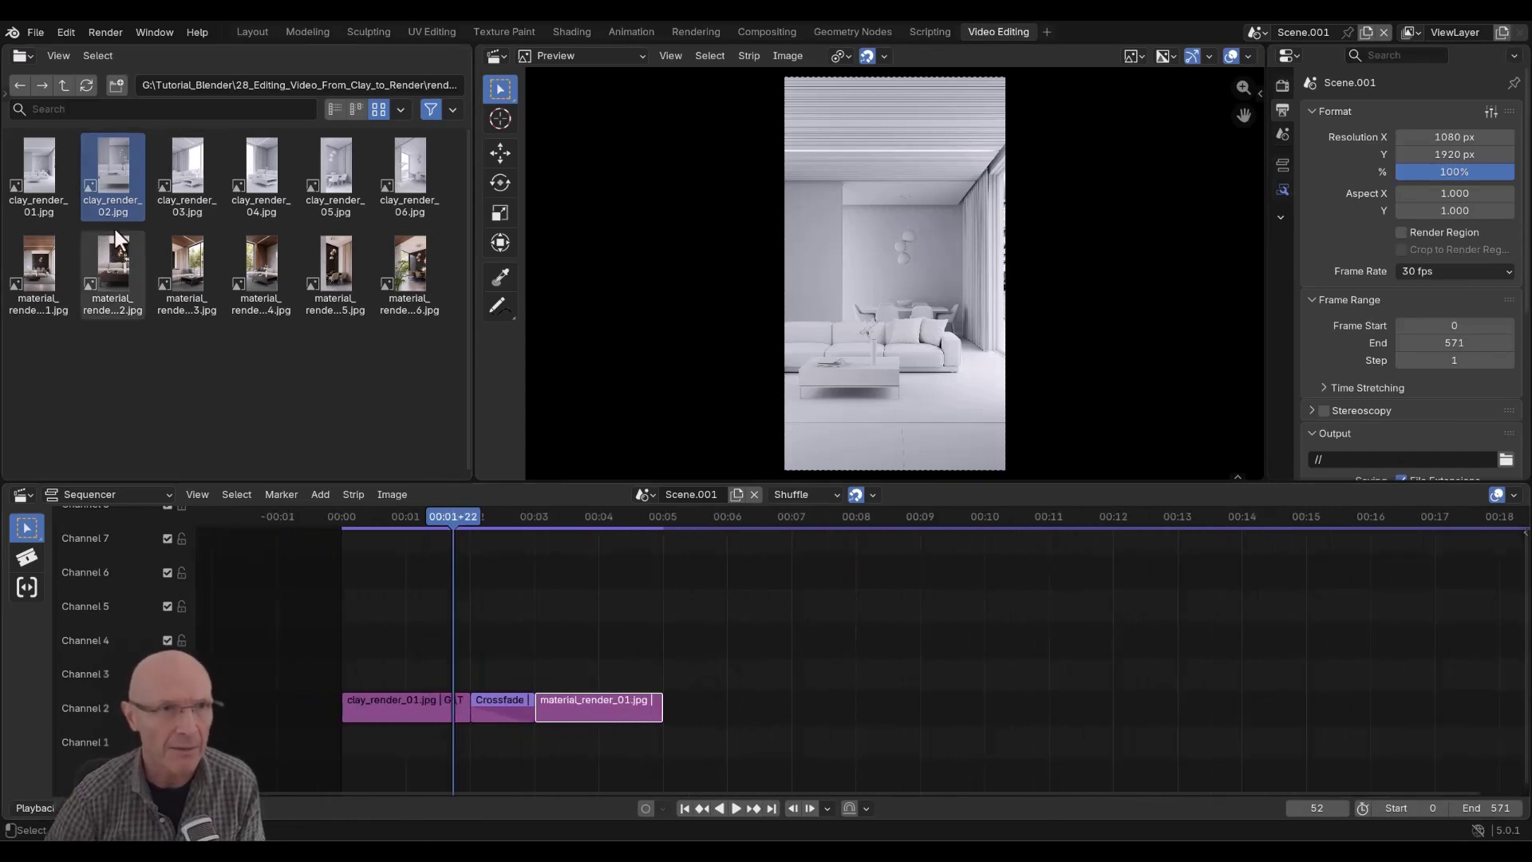
Append clay_render_02.jpg as a strip from 5 to 7 seconds and add a Crossfade from material_render_01.jpg to it.
drag(112, 176, 788, 710)
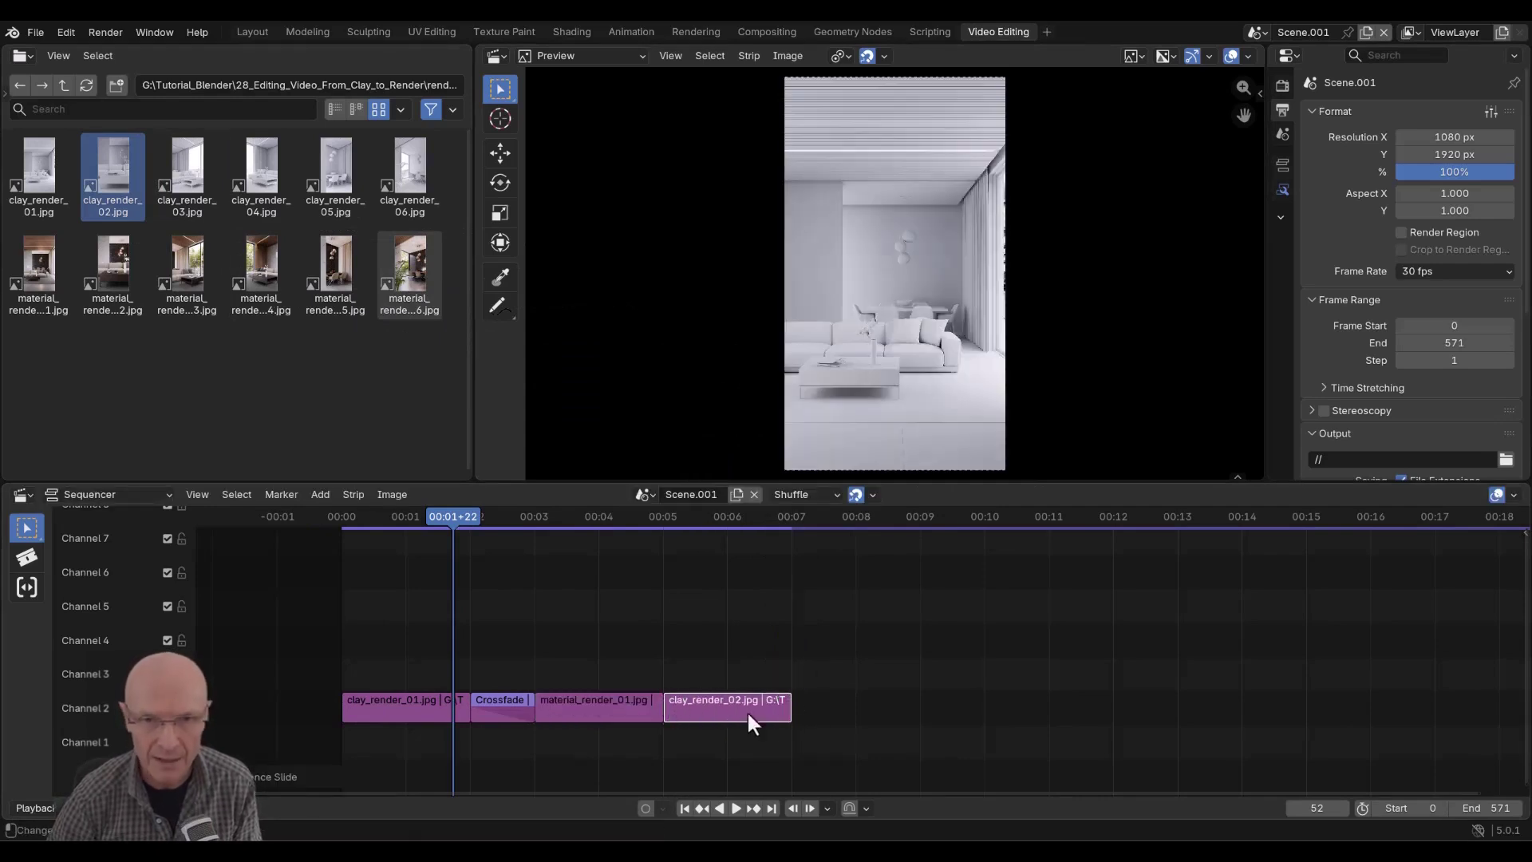
click(605, 707)
shift+click(697, 709)
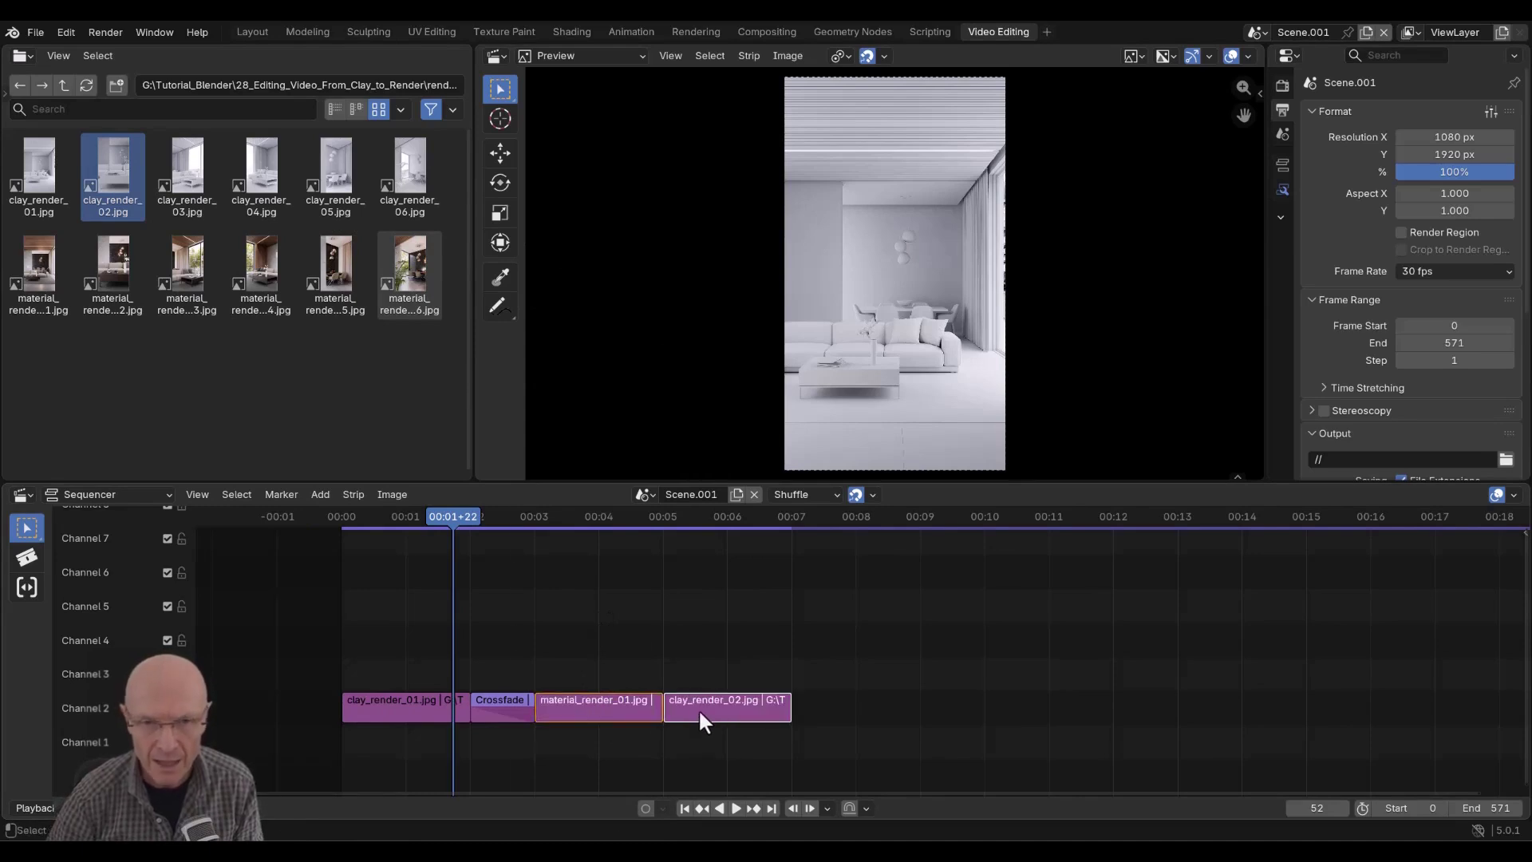
right_click(697, 708)
mouse_move(629, 612)
click(780, 649)
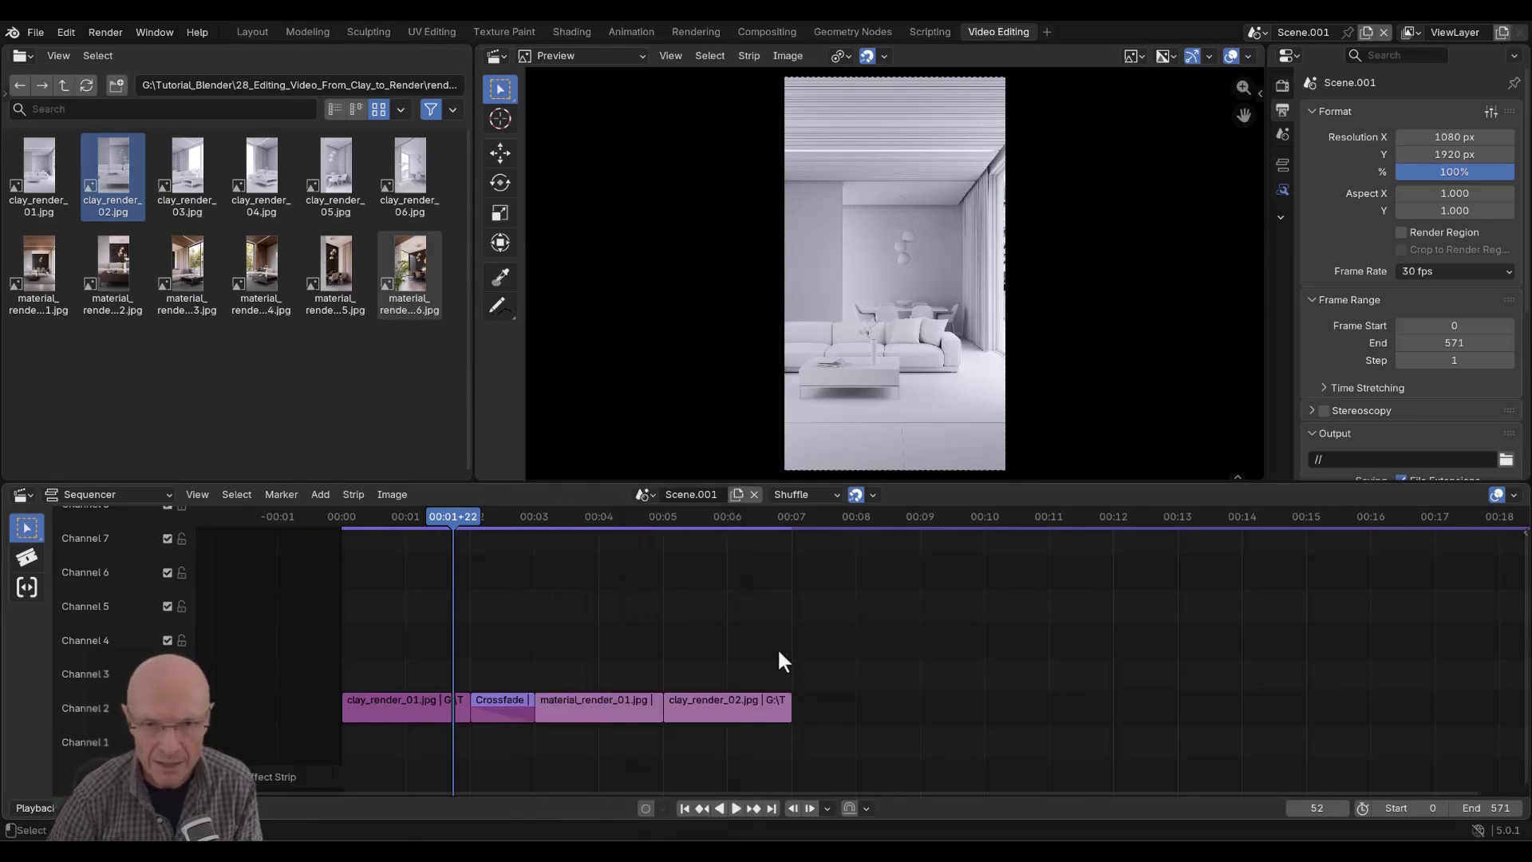
Move the clay_render_02.jpg strip to start at 6 seconds, giving its crossfade a length of one second.
drag(733, 712, 797, 710)
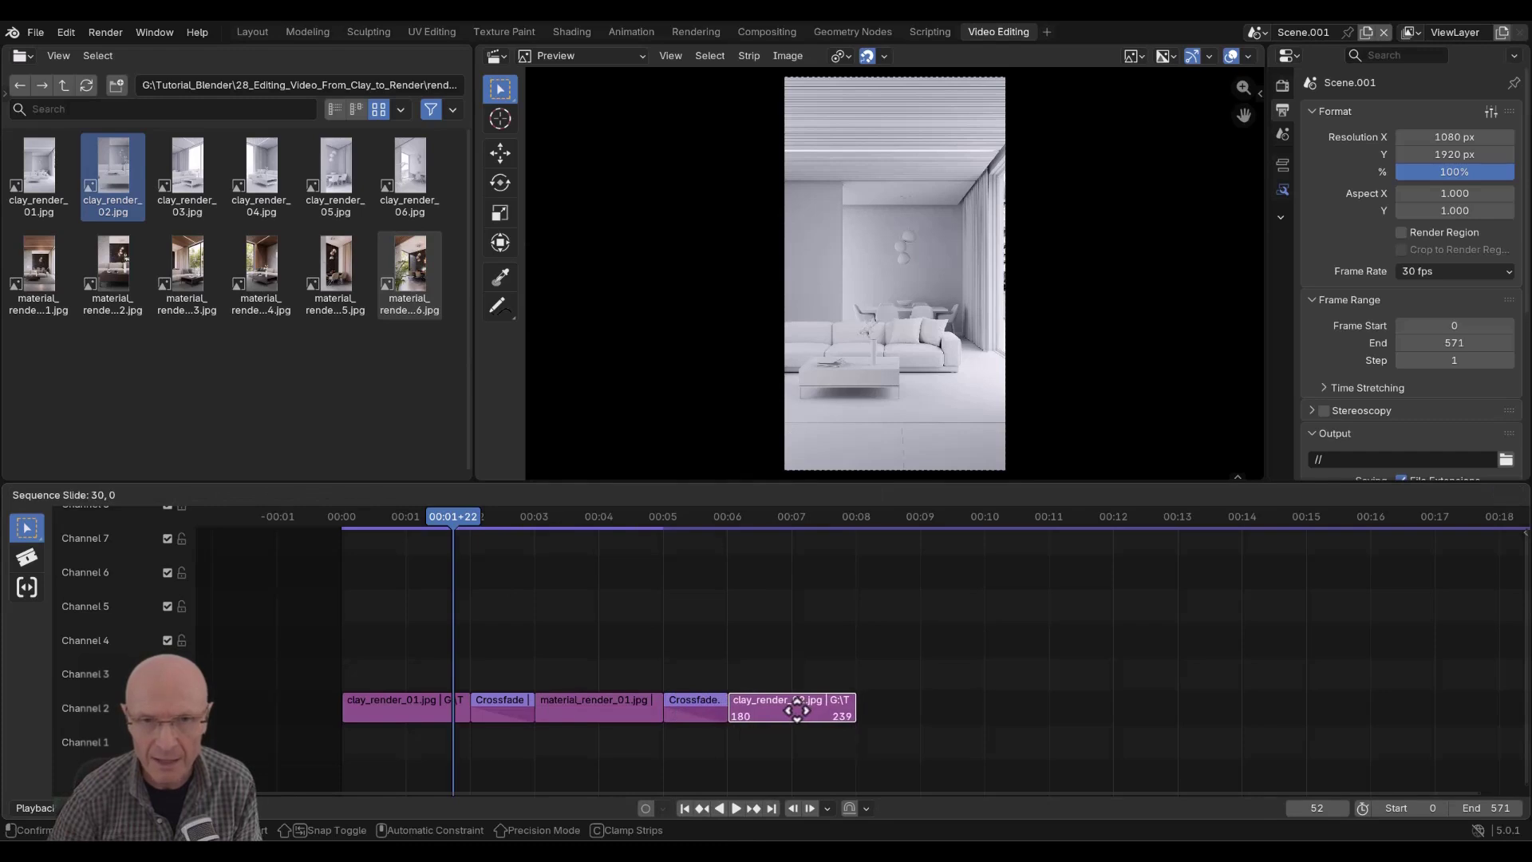
scroll(795, 710, up, 3)
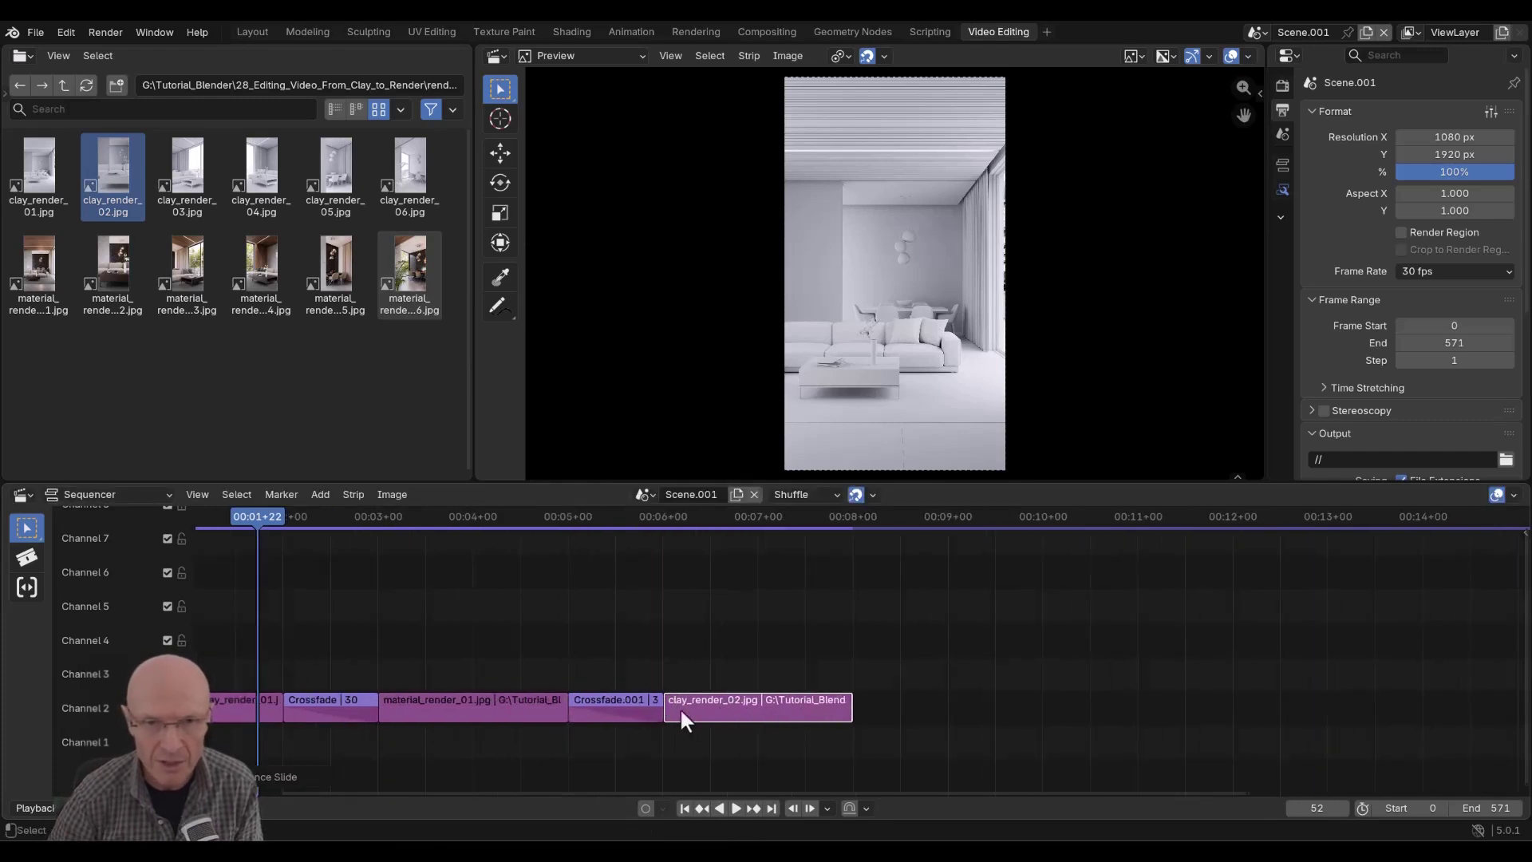
drag(670, 708, 670, 709)
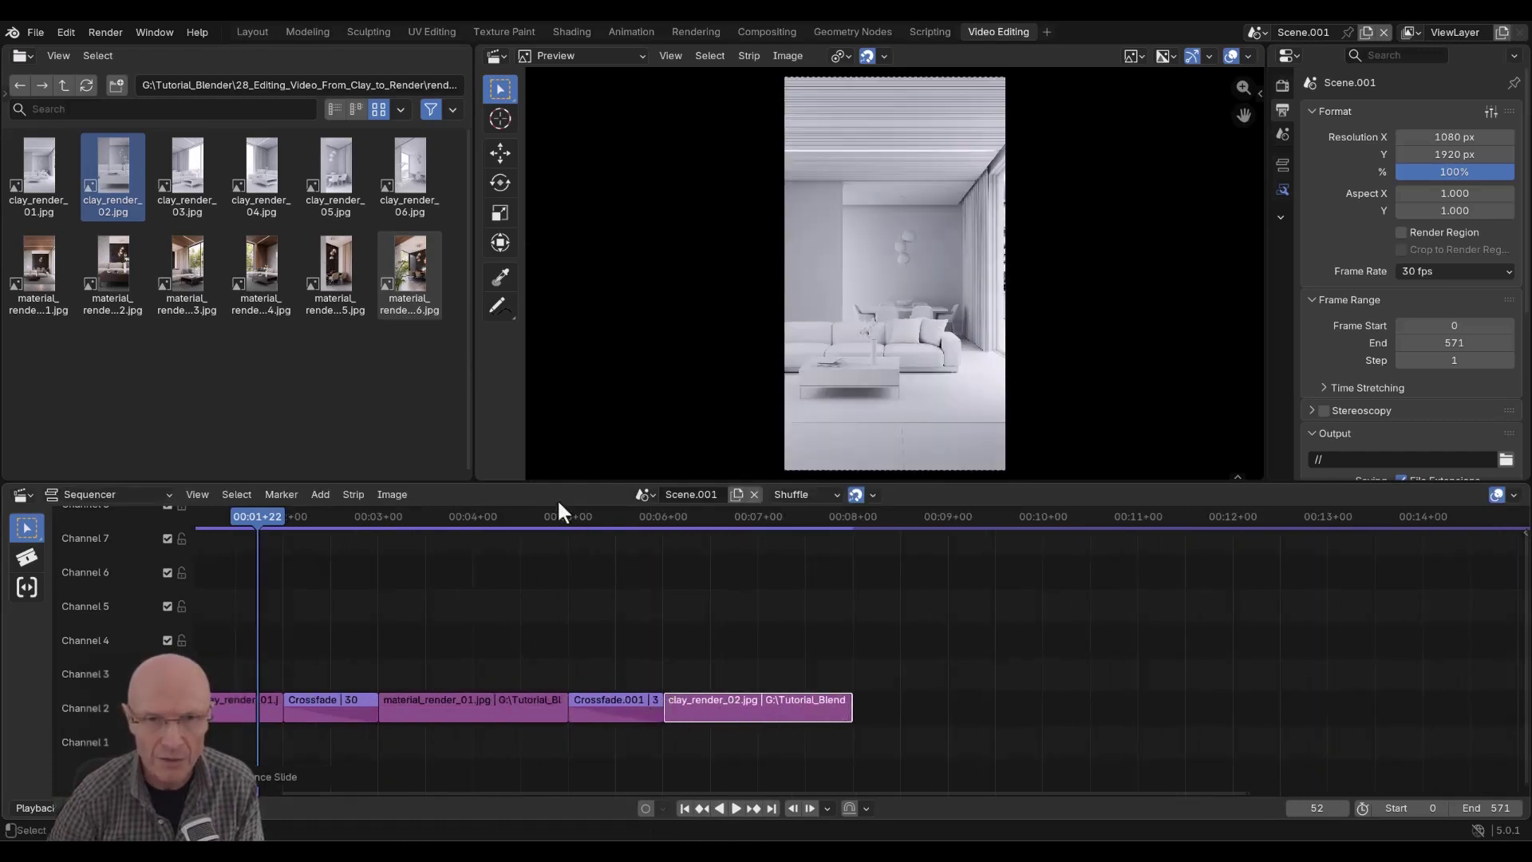
Append material_render_02.jpg directly after clay_render_02.jpg on channel 2, running from 8 to 10 seconds.
middle_drag(931, 675, 844, 670)
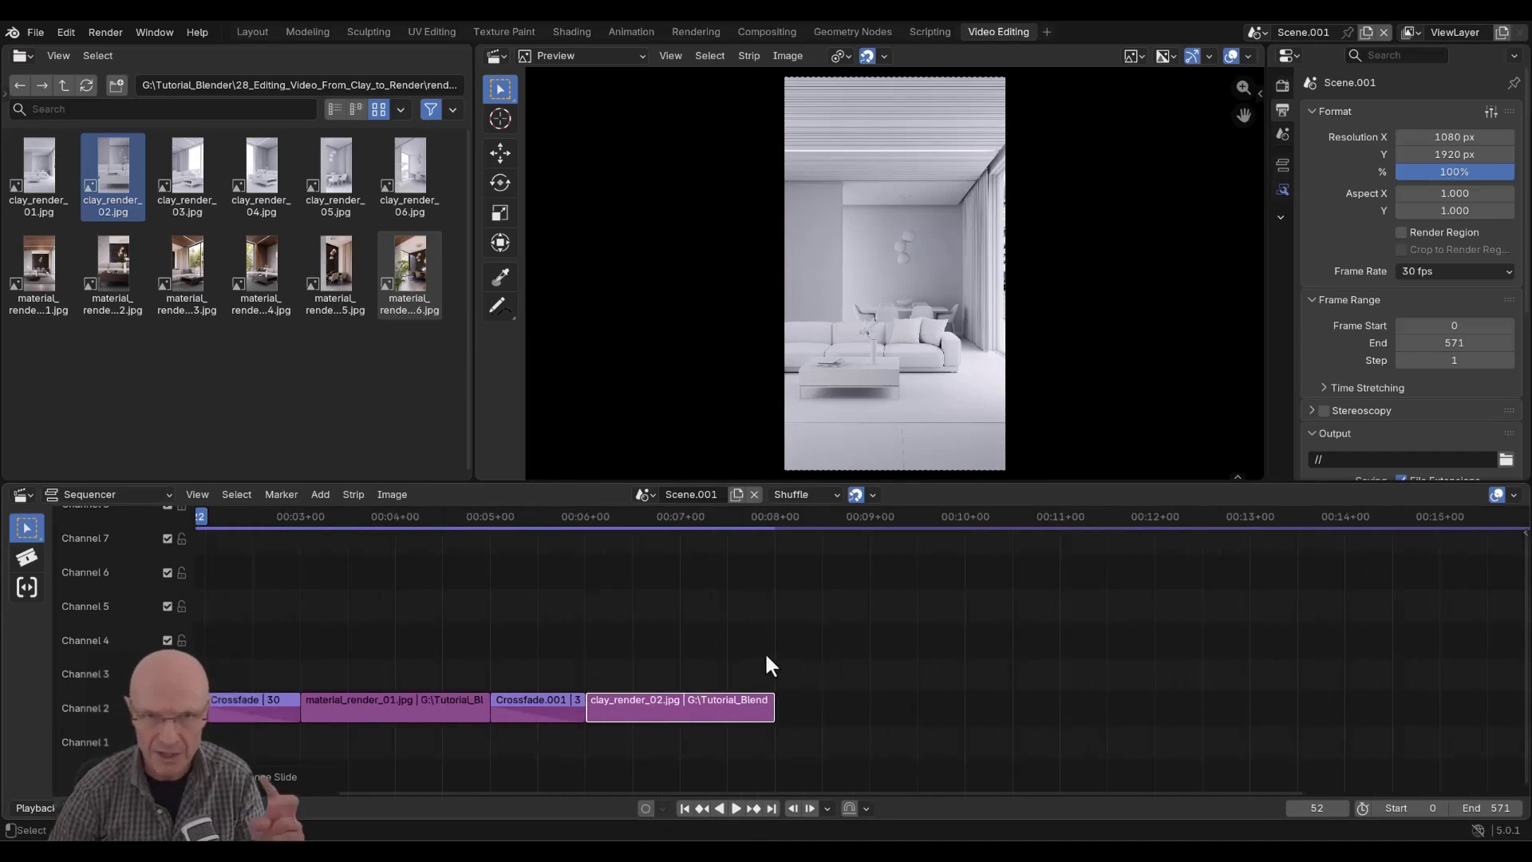
drag(81, 295, 963, 710)
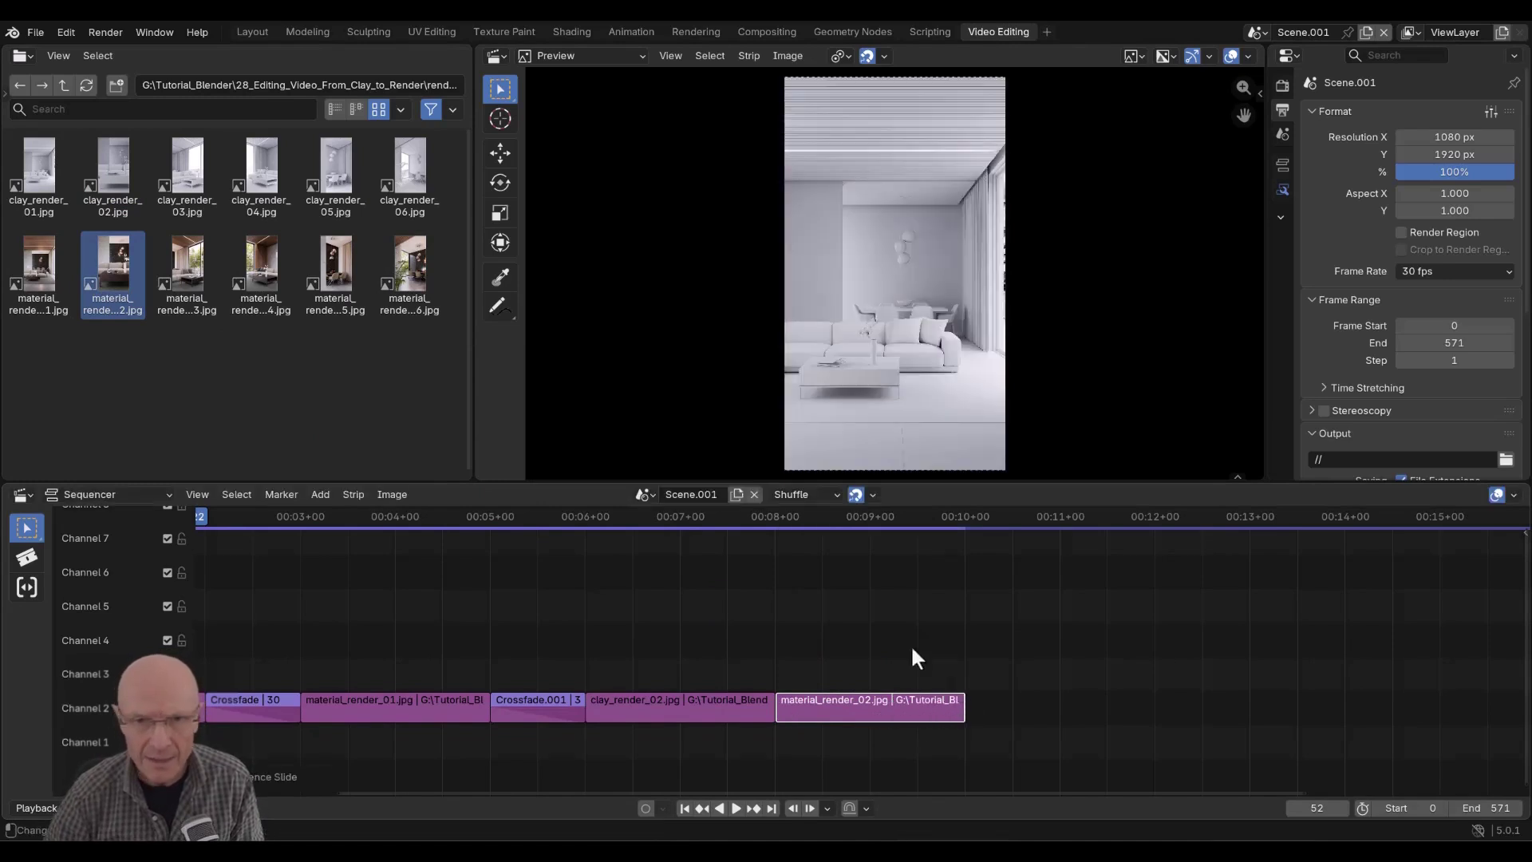
Add a Crossfade from clay_render_02.jpg to material_render_02.jpg and move material_render_02.jpg to start at 9 seconds.
middle_drag(911, 648, 799, 648)
click(645, 709)
shift+click(717, 708)
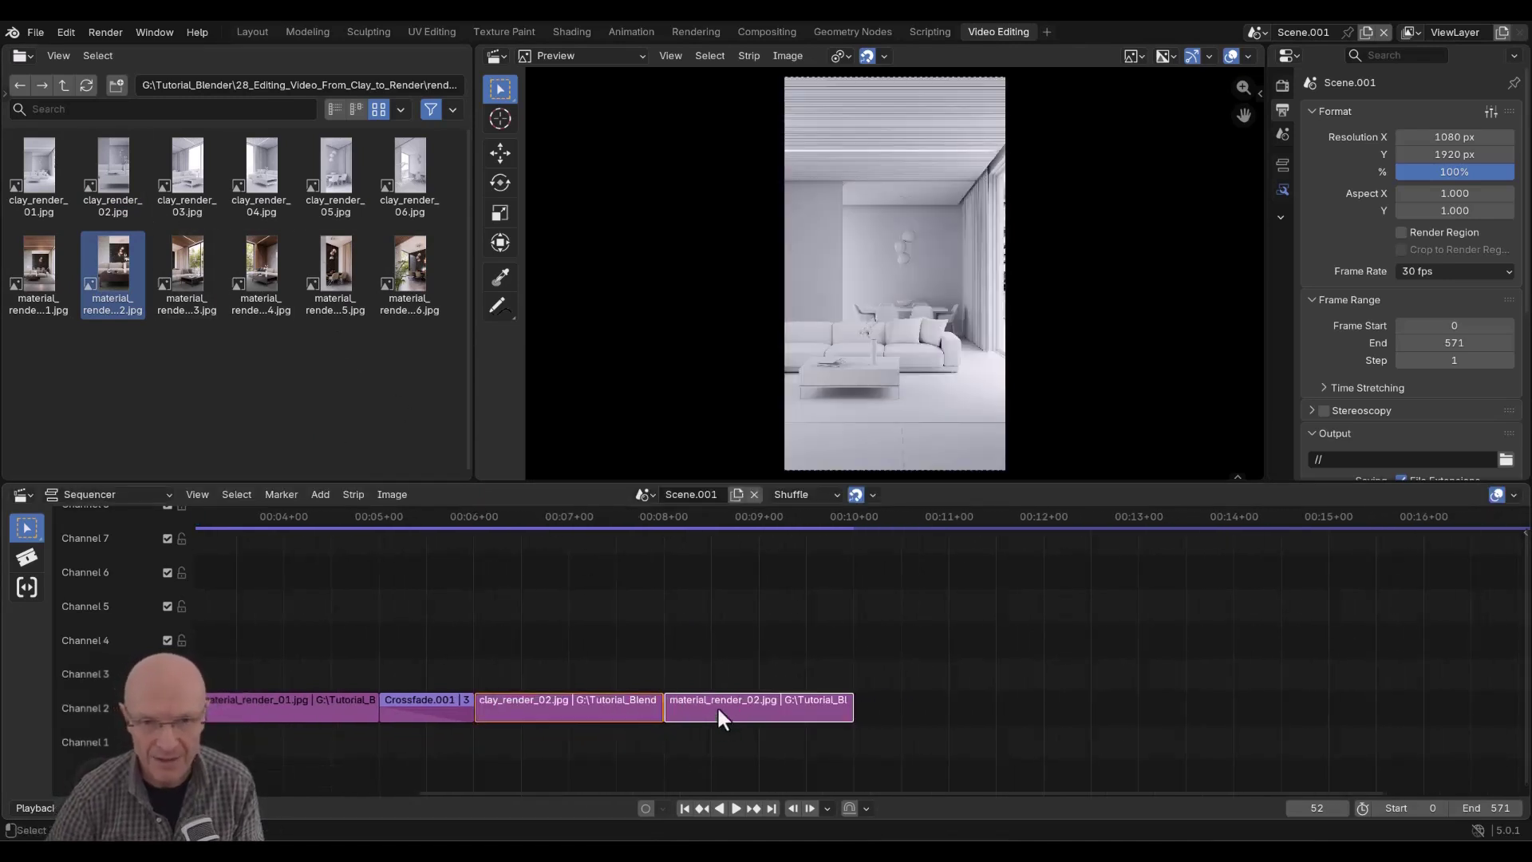
right_click(717, 705)
mouse_move(620, 611)
click(875, 644)
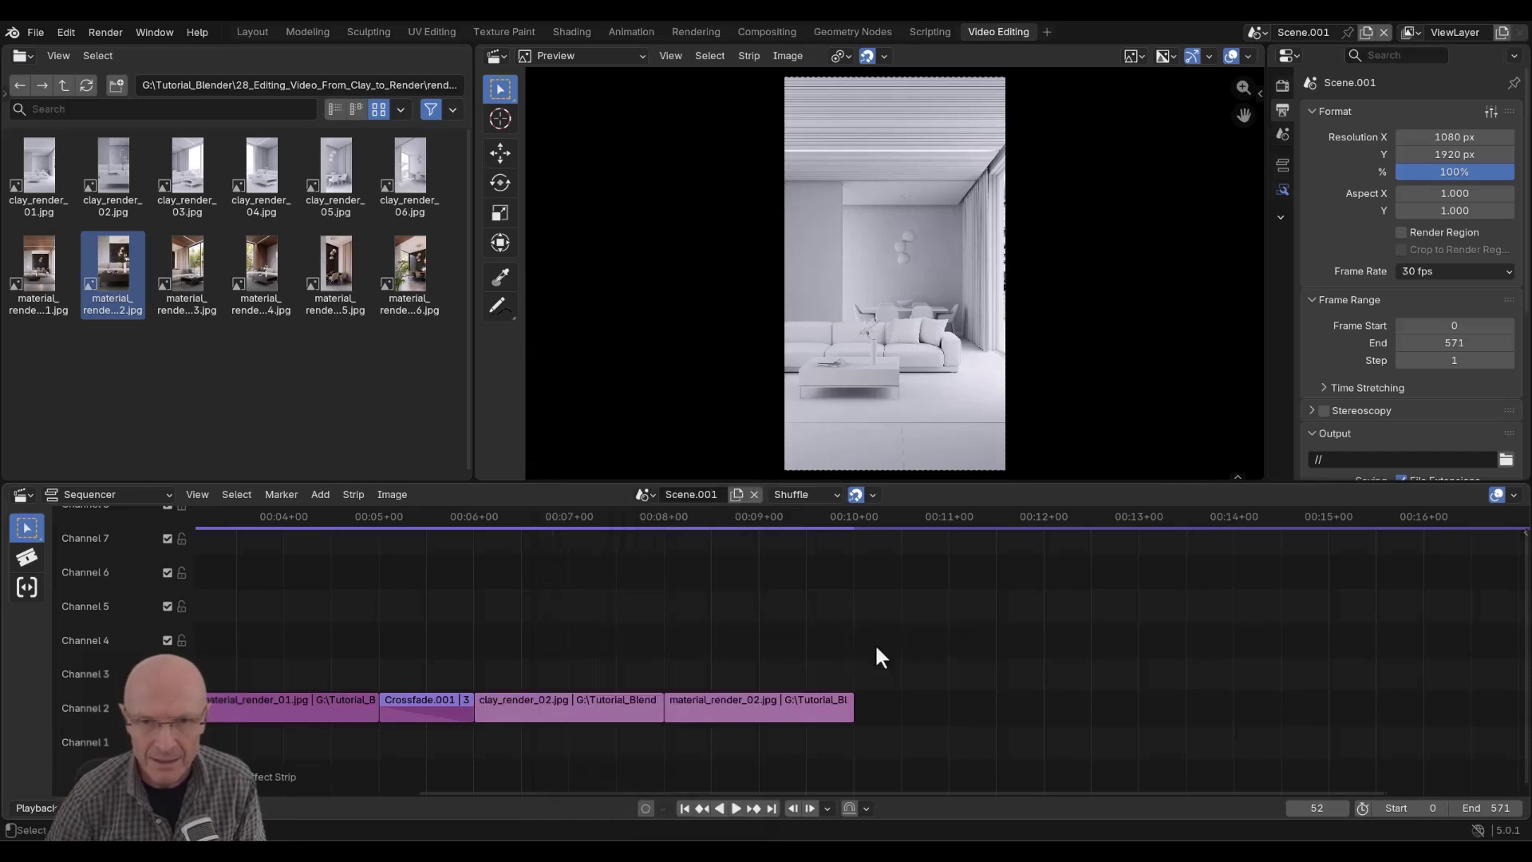
drag(775, 713, 872, 713)
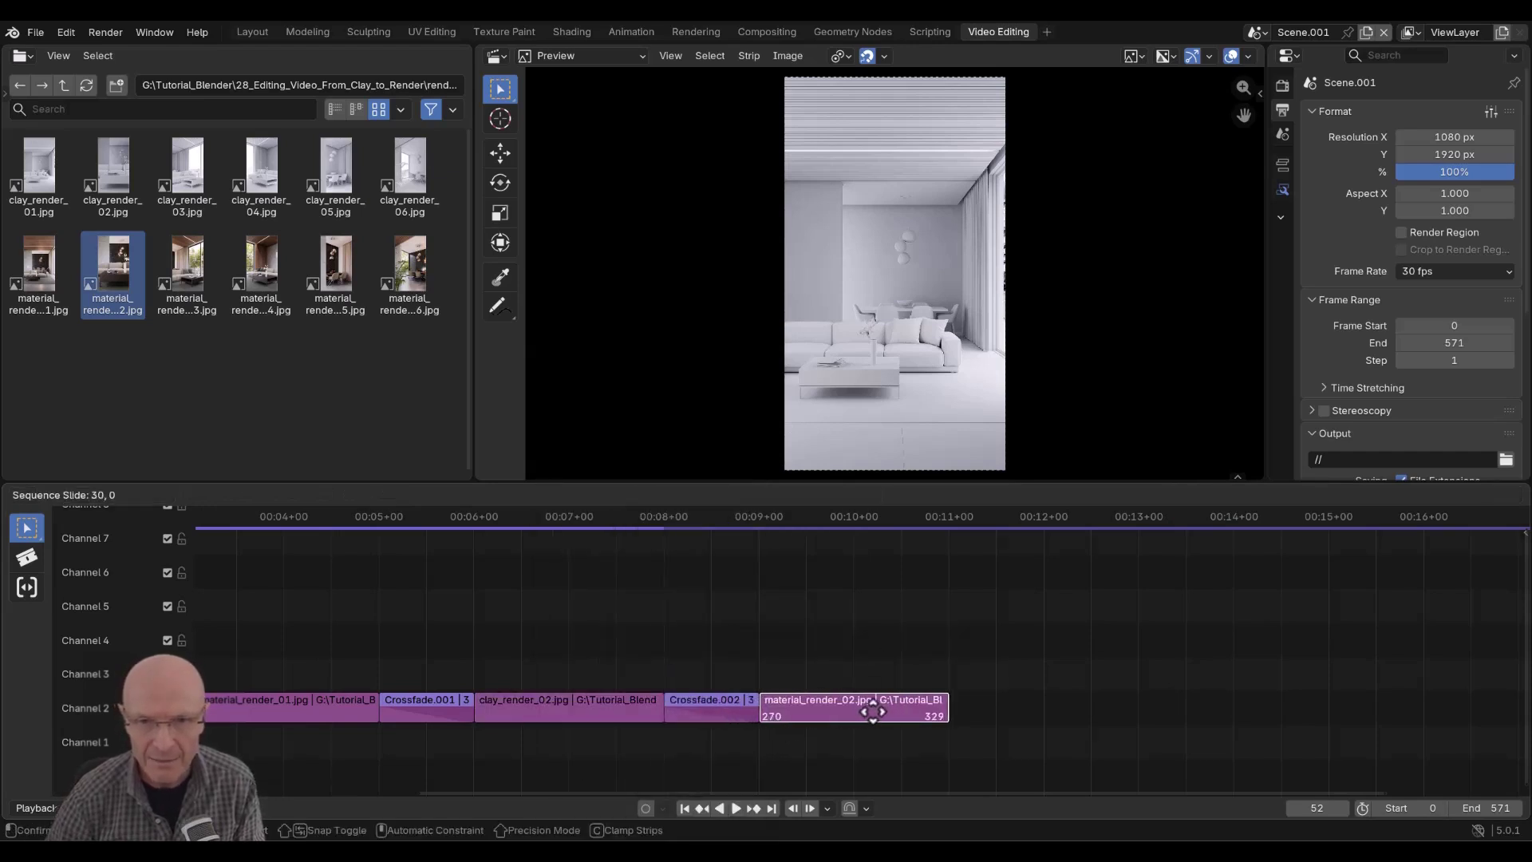
Append clay_render_03.jpg directly after material_render_02.jpg on channel 2, running from 11 to 13 seconds.
middle_drag(1113, 688, 897, 664)
drag(188, 171, 886, 714)
click(918, 718)
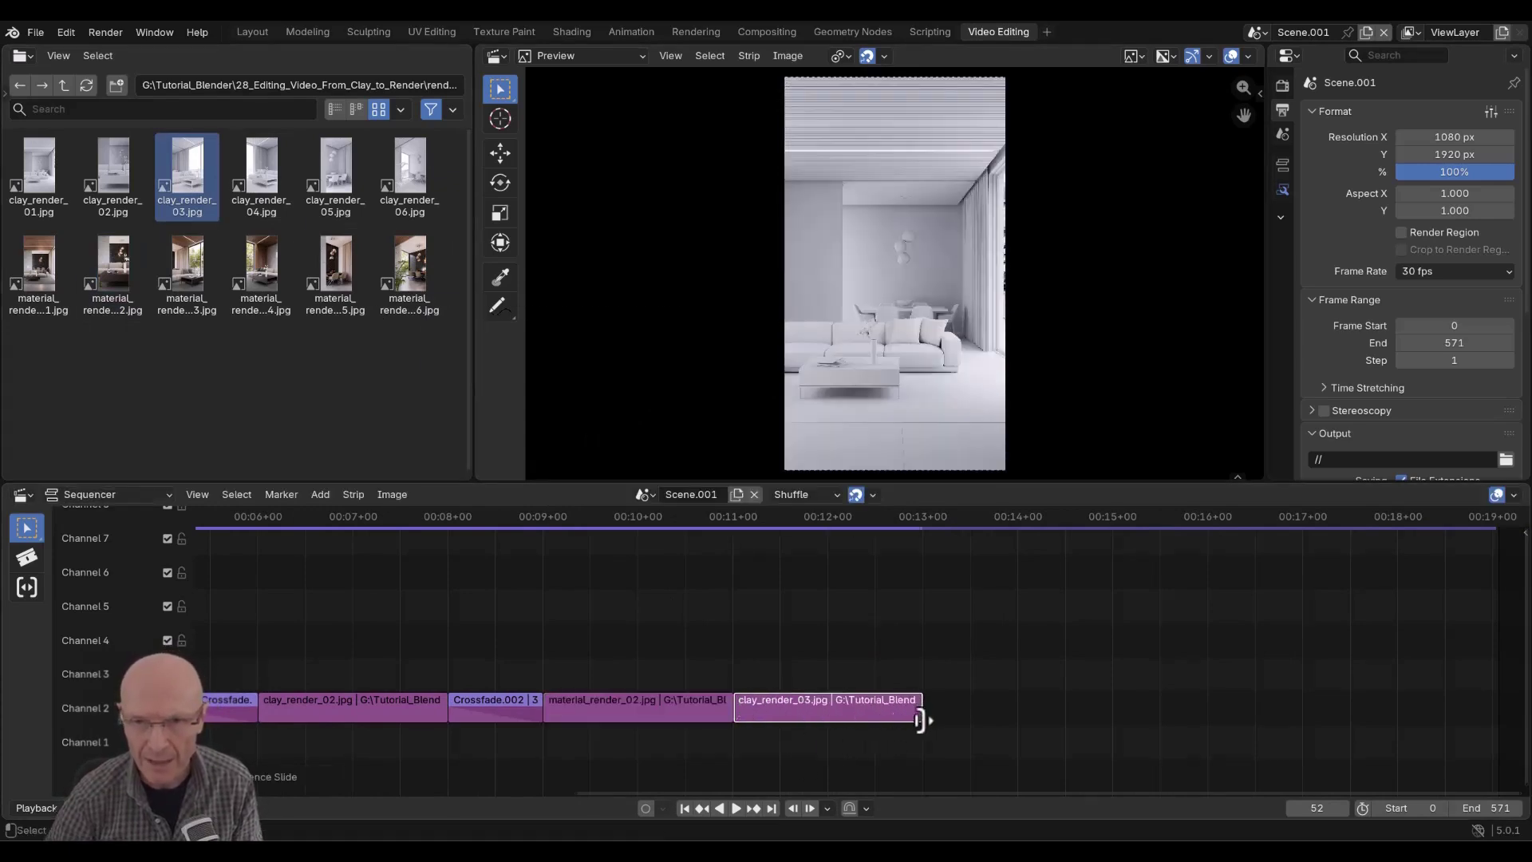
Add a Crossfade from material_render_02.jpg to clay_render_03.jpg and move clay_render_03.jpg to start at 12 seconds.
click(680, 710)
shift+click(795, 707)
right_click(795, 707)
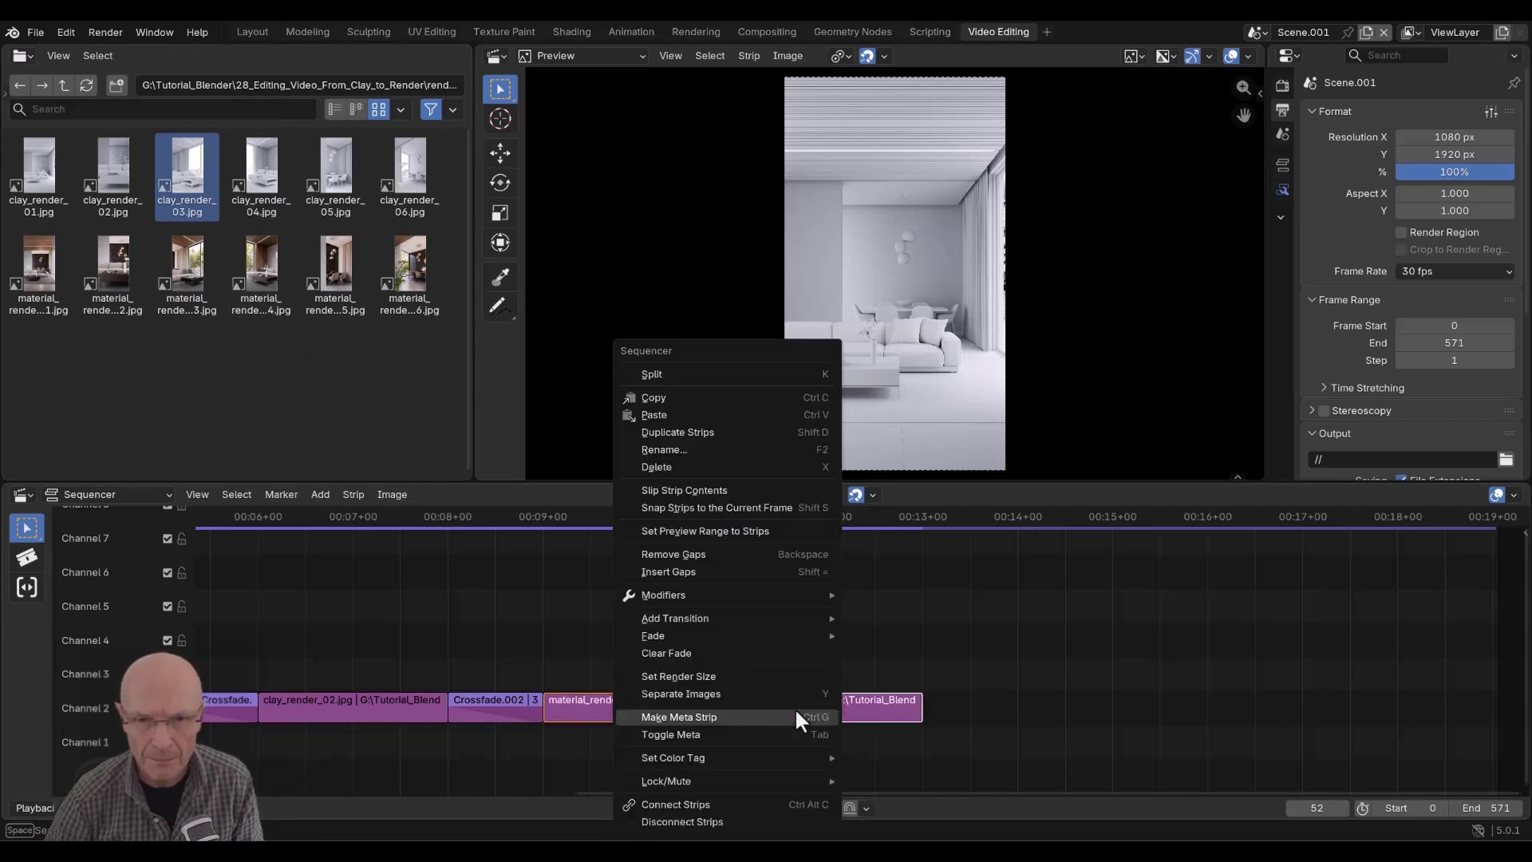
mouse_move(690, 619)
click(880, 642)
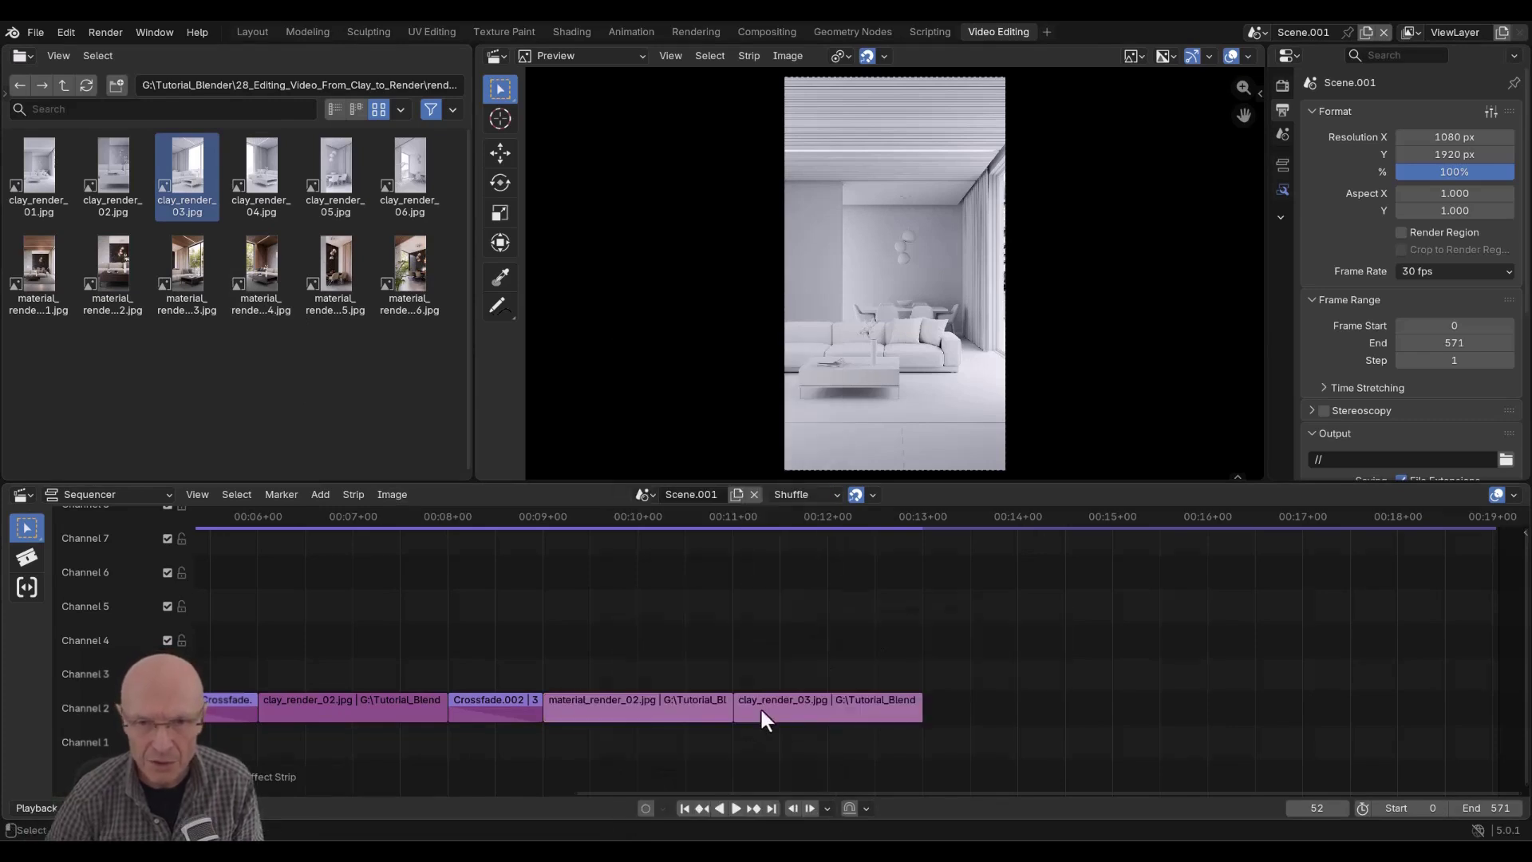
drag(823, 710, 918, 719)
Append material_render_03.jpg directly after clay_render_03.jpg on channel 2, running from 14 to 16 seconds.
middle_drag(1156, 680, 717, 649)
click(183, 262)
drag(184, 261, 773, 714)
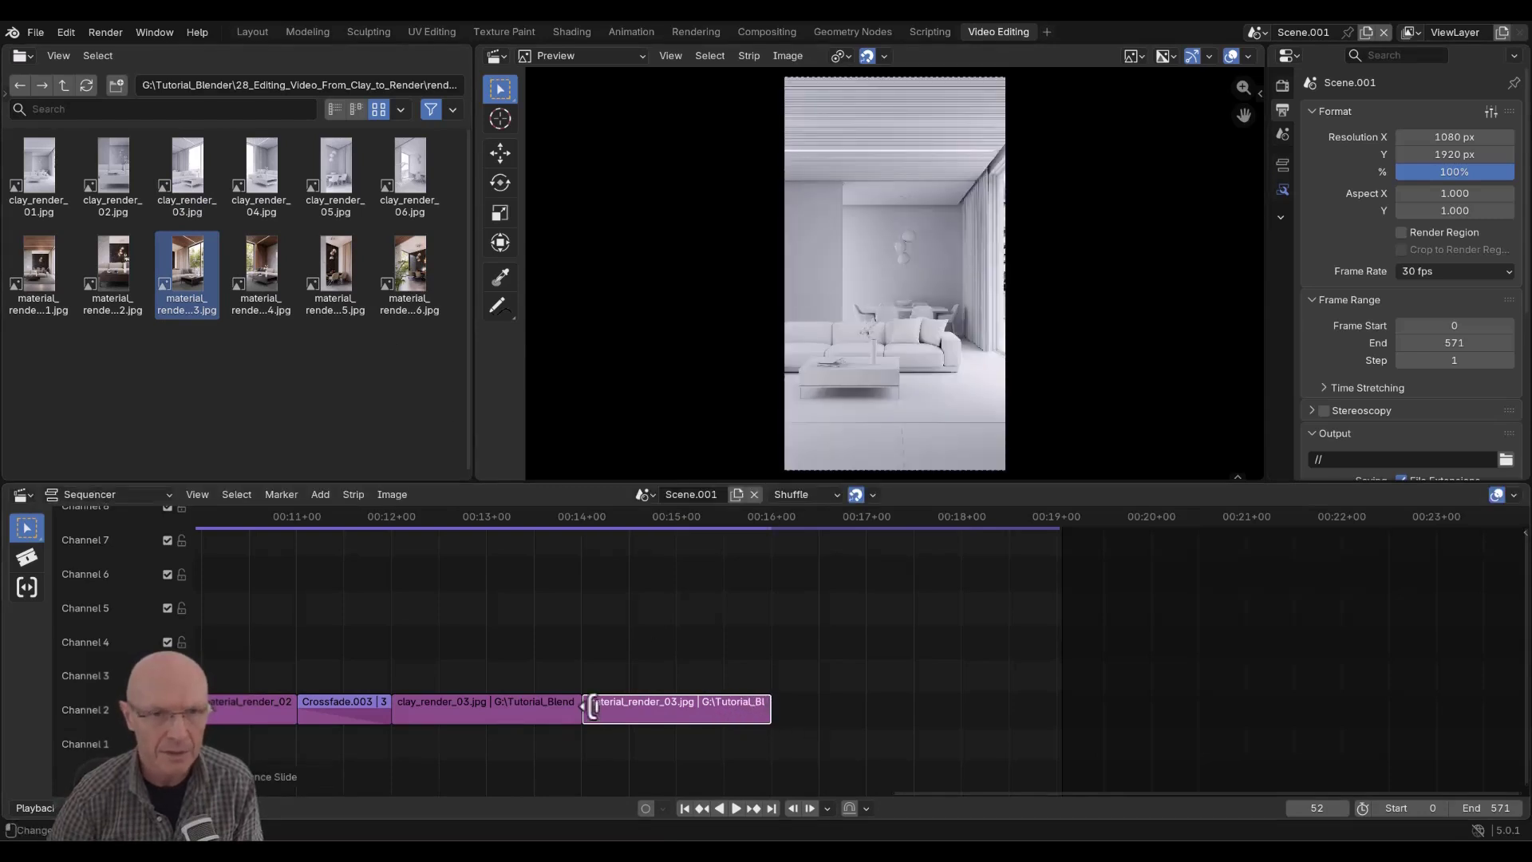
Add a Crossfade from clay_render_03.jpg to material_render_03.jpg and move material_render_03.jpg to start at 15 seconds.
click(523, 710)
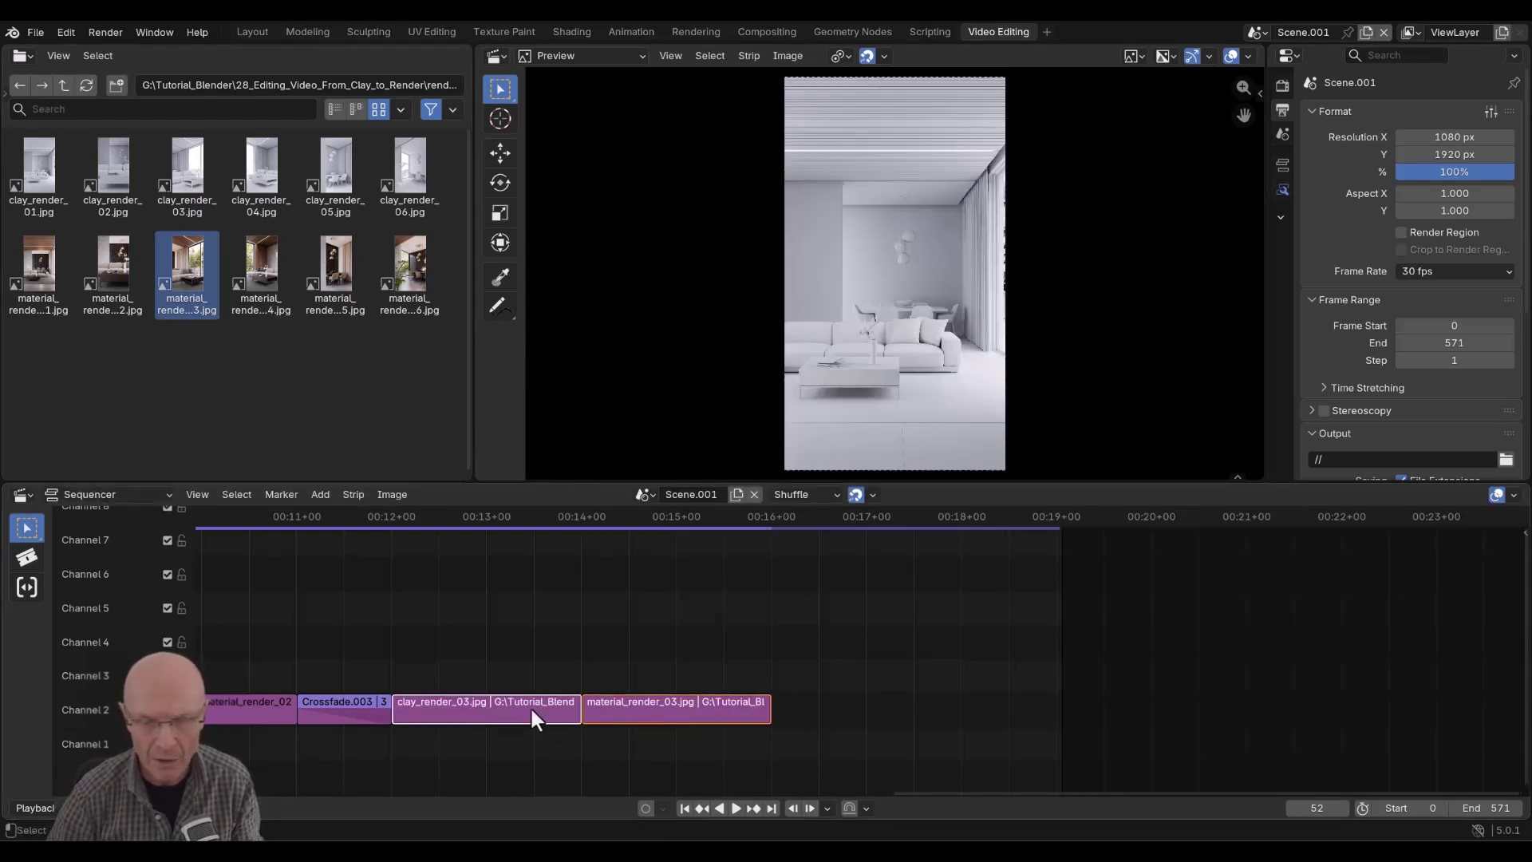
right_click(529, 708)
mouse_move(479, 619)
click(638, 642)
drag(675, 706, 755, 712)
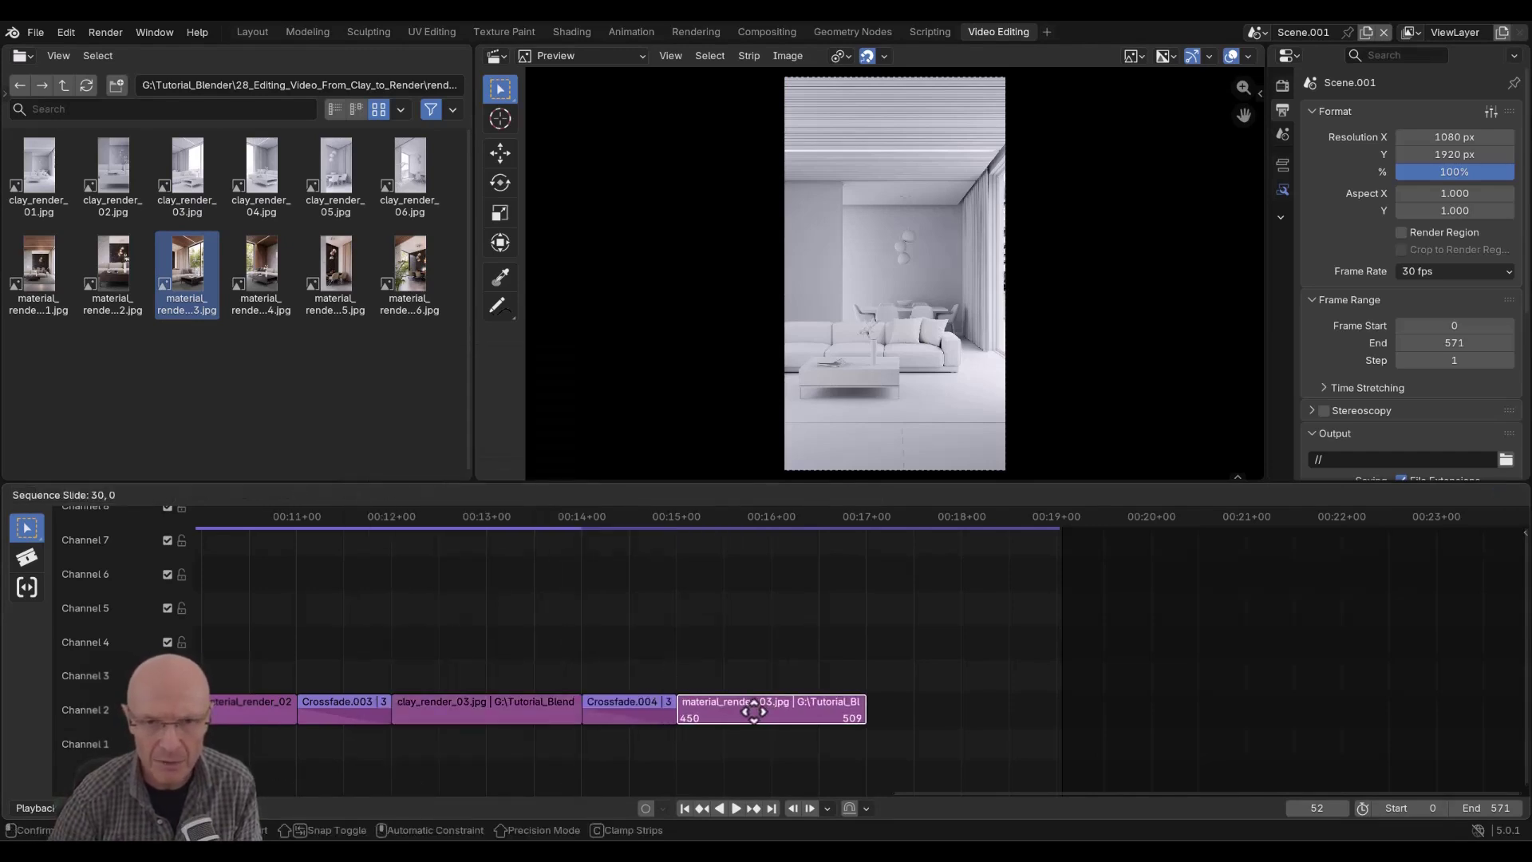
Set the scene's end frame to 1100 and append clay_render_04.jpg on channel 2 from 17 to 19 seconds.
click(1450, 806)
text(1100)
key(Return)
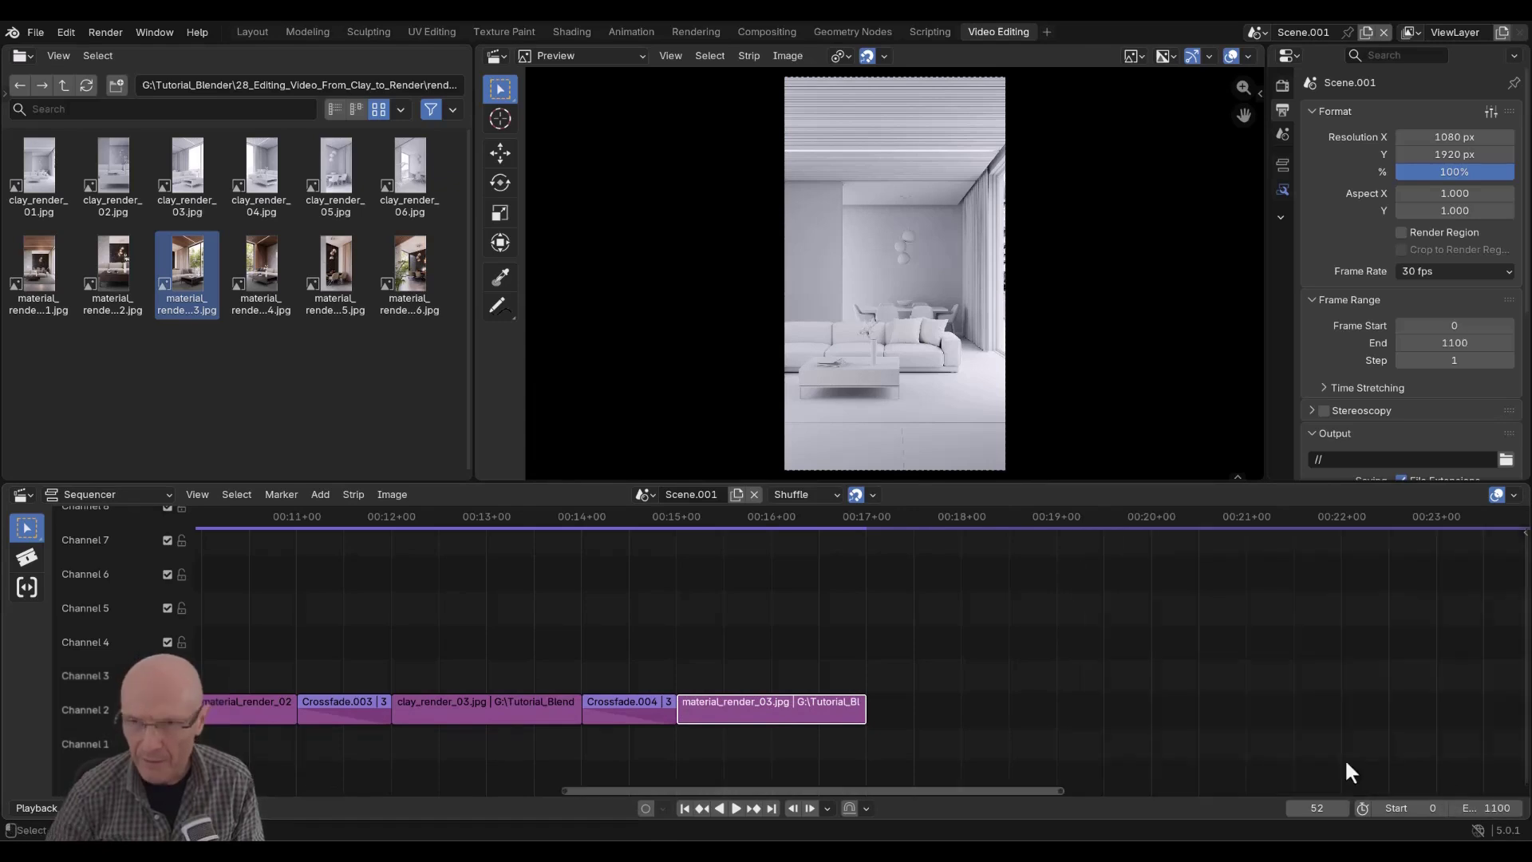
ctrl+scroll(716, 619, right, 3)
drag(235, 142, 793, 710)
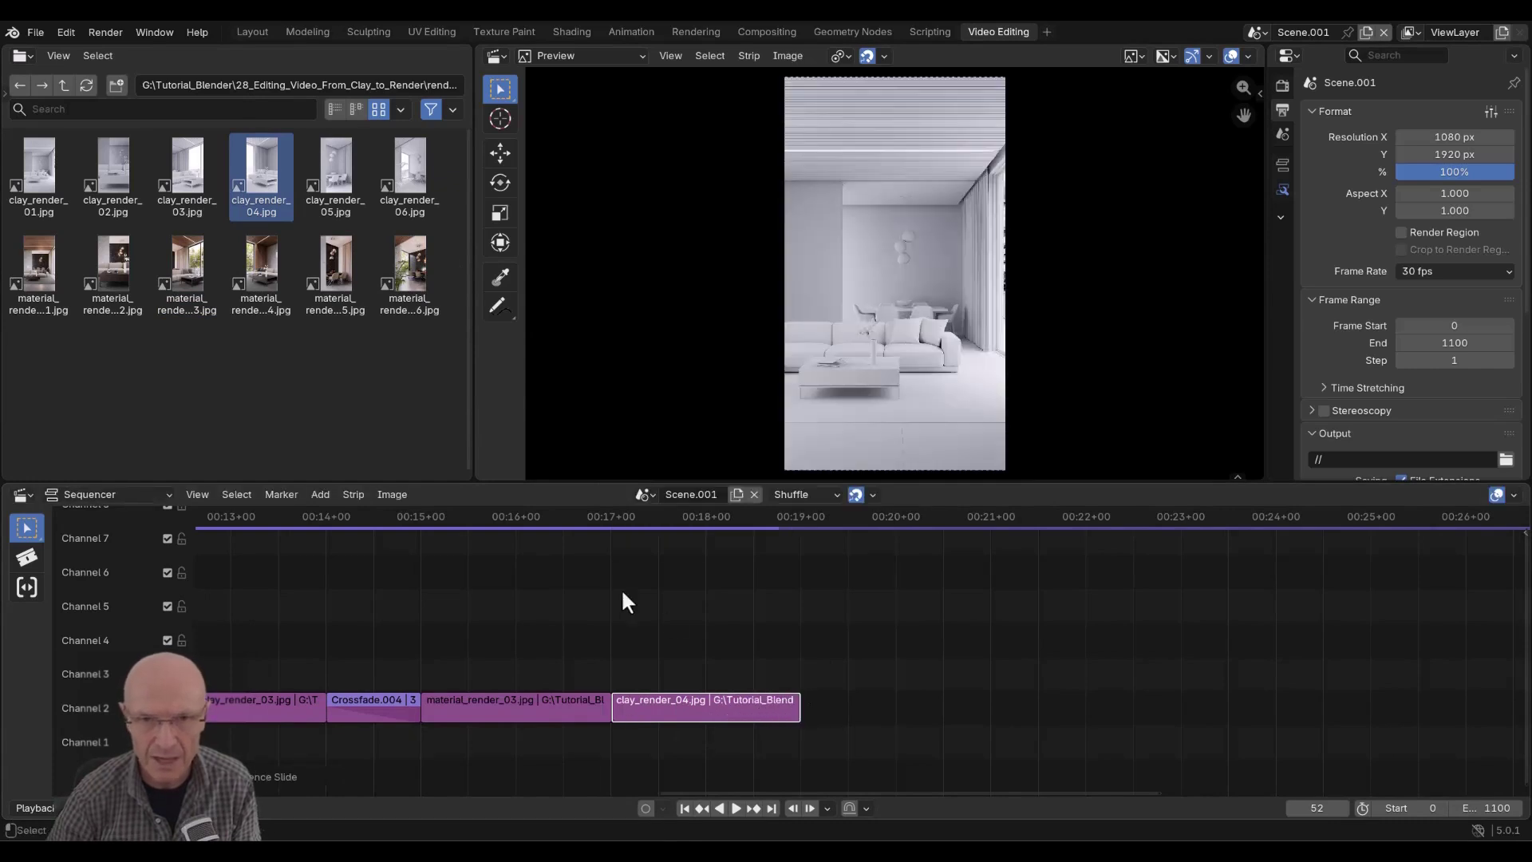
click(554, 711)
shift+click(640, 708)
right_click(639, 708)
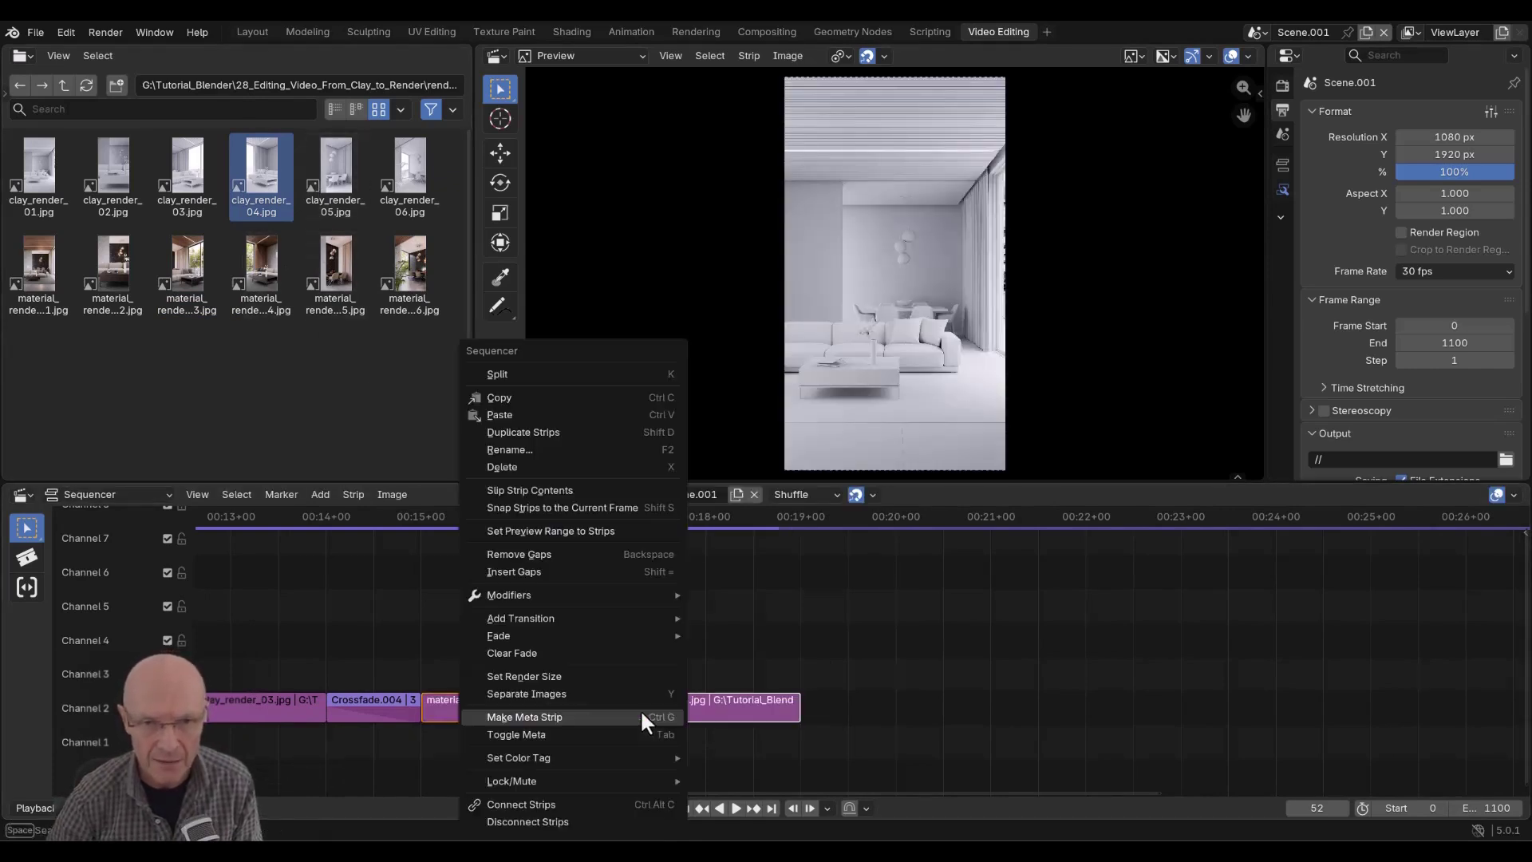
click(639, 738)
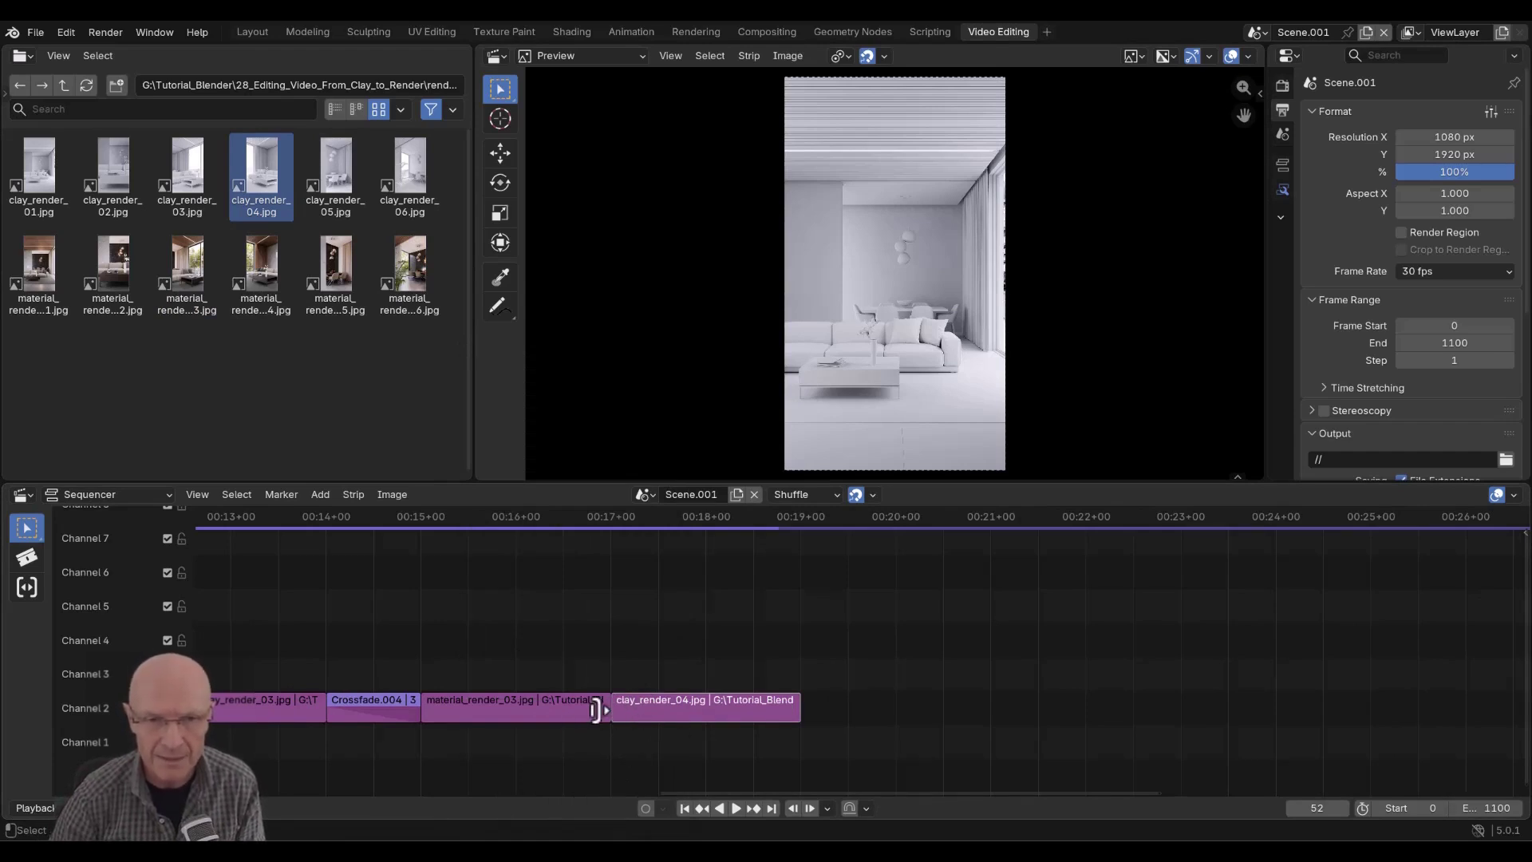
click(596, 706)
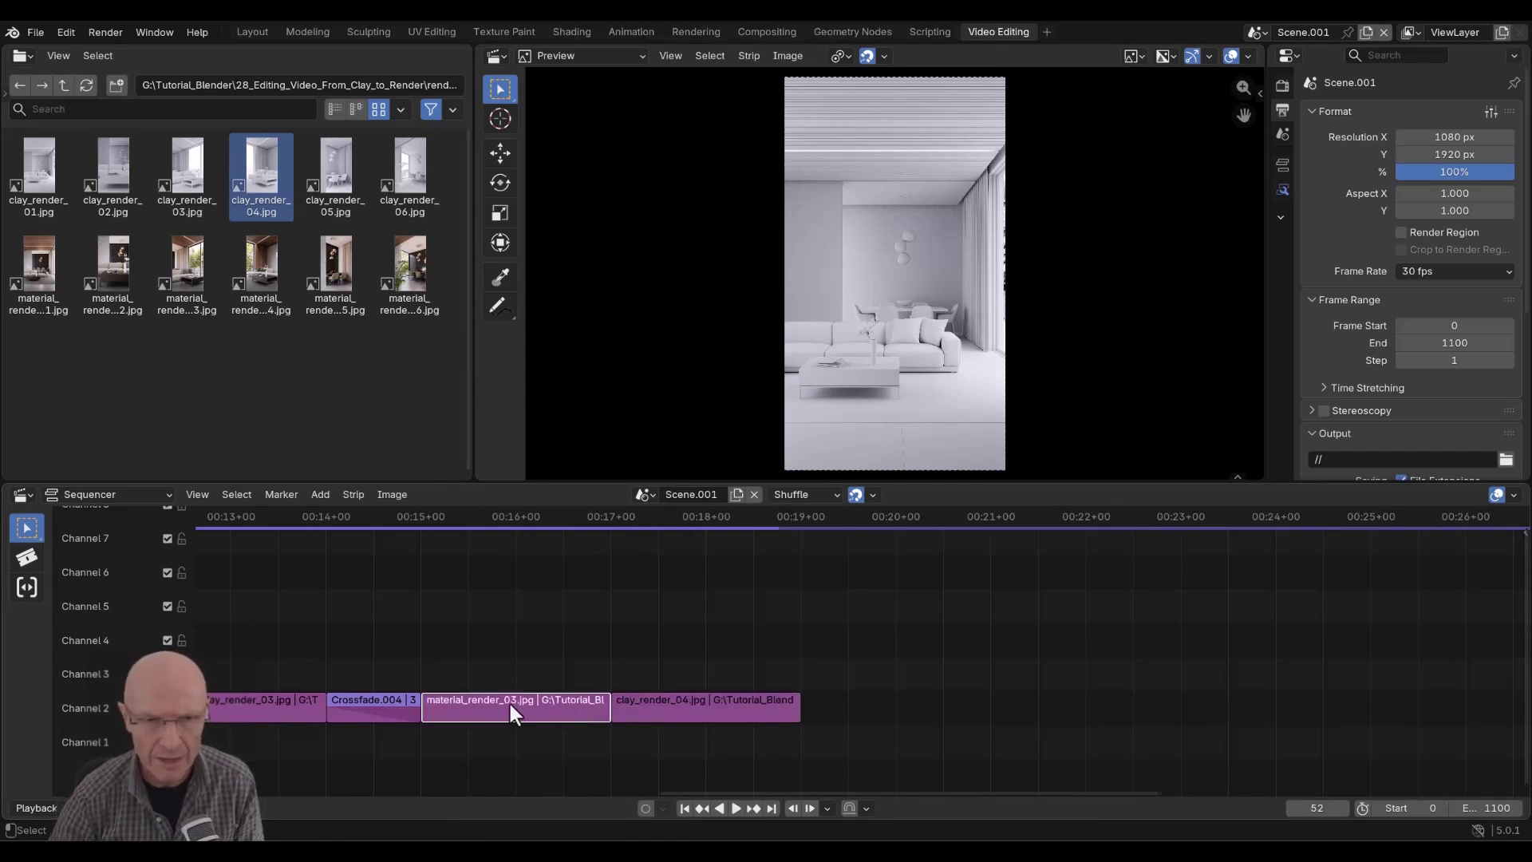
click(622, 708)
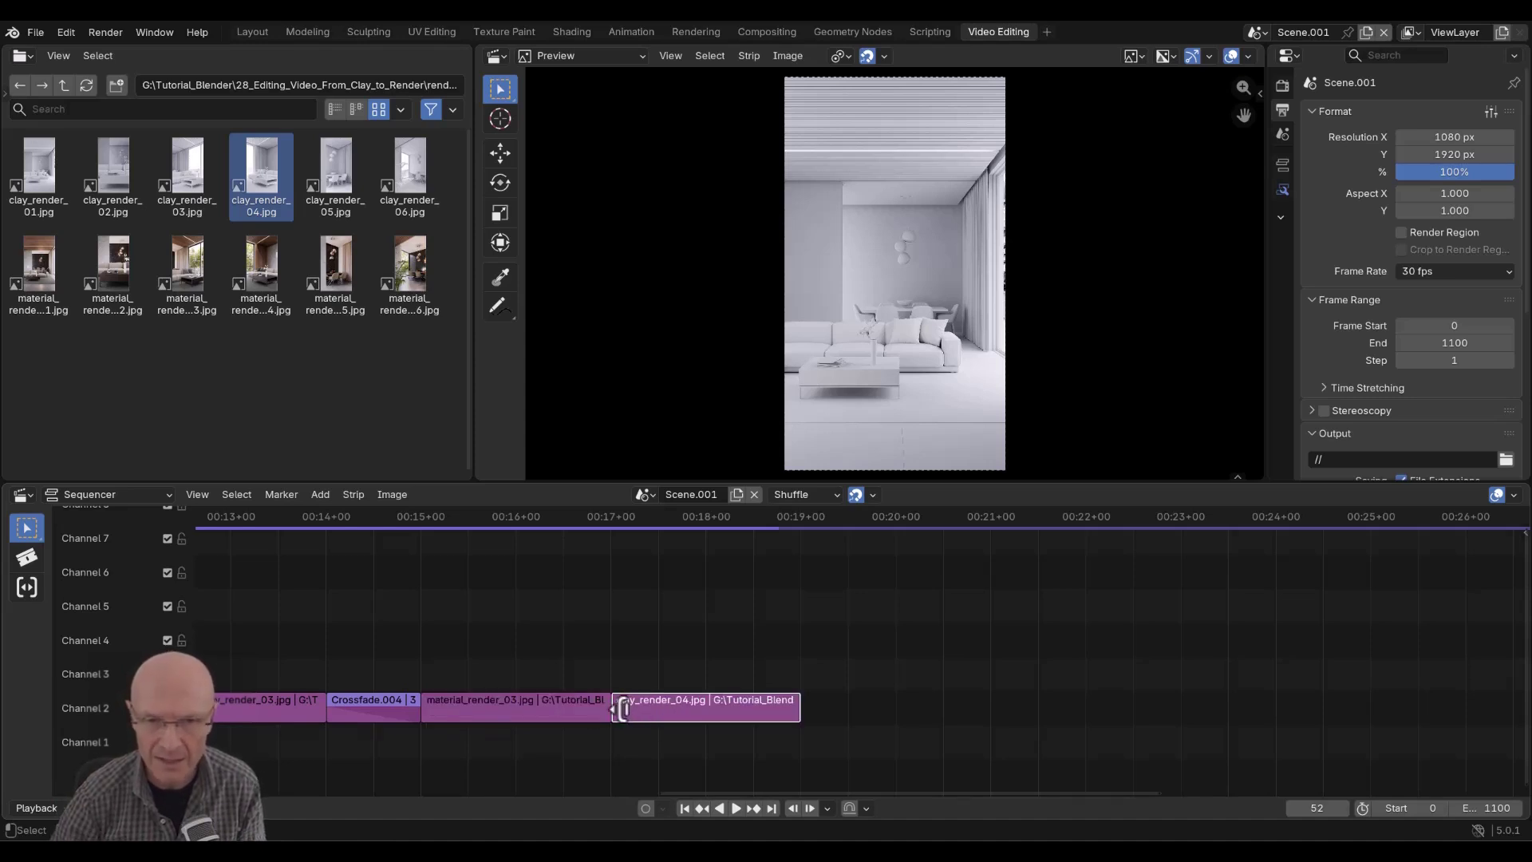
click(612, 670)
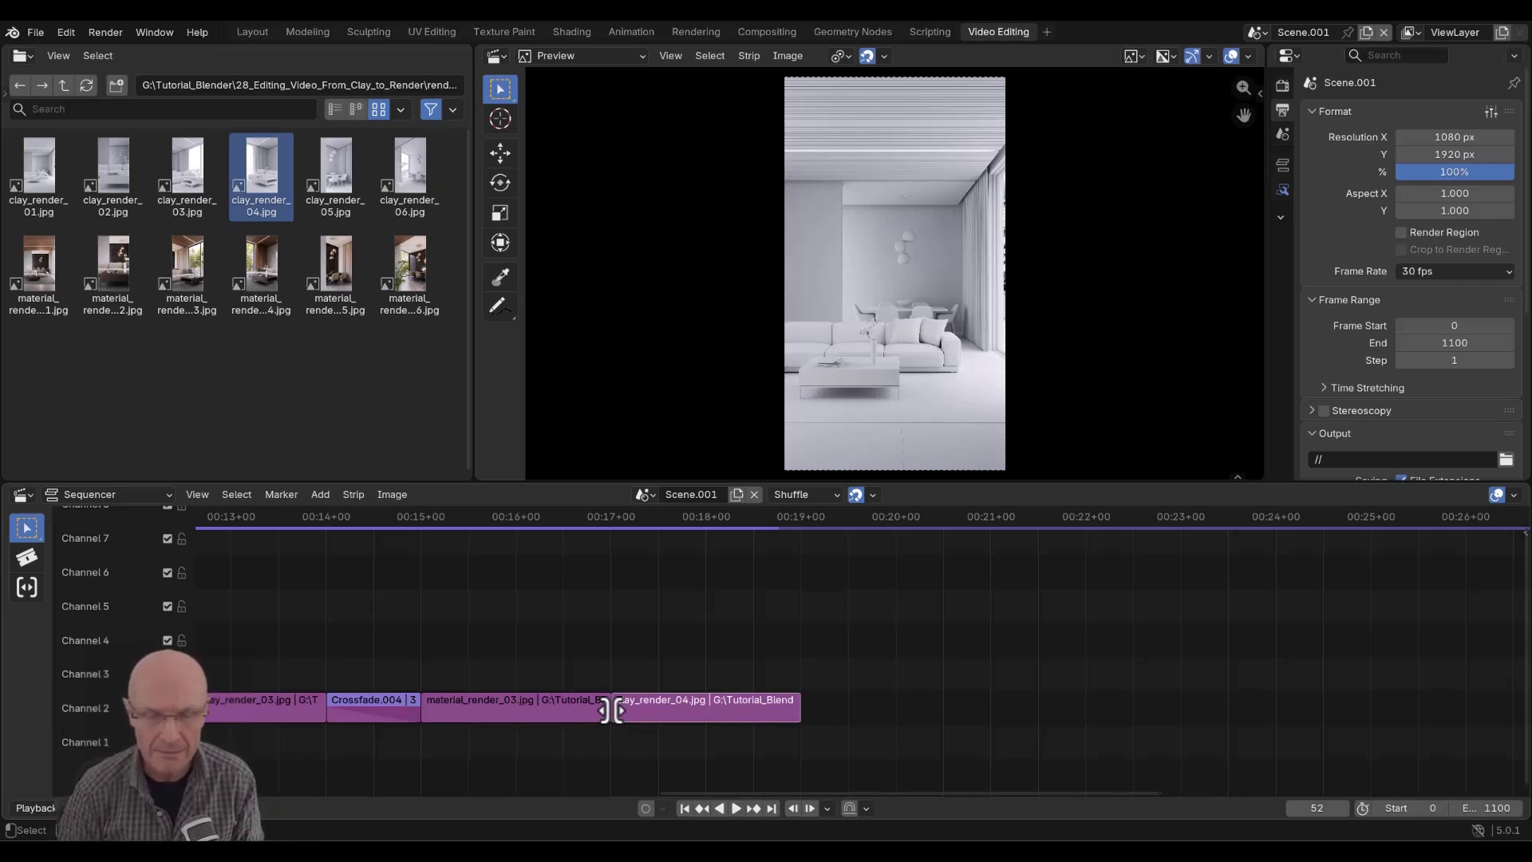
Add a Crossfade from material_render_03.jpg to clay_render_04.jpg and move clay_render_04.jpg to start at 18 seconds.
mouse_move(611, 710)
mouse_down()
mouse_move(649, 708)
mouse_move(598, 708)
mouse_move(615, 707)
mouse_up()
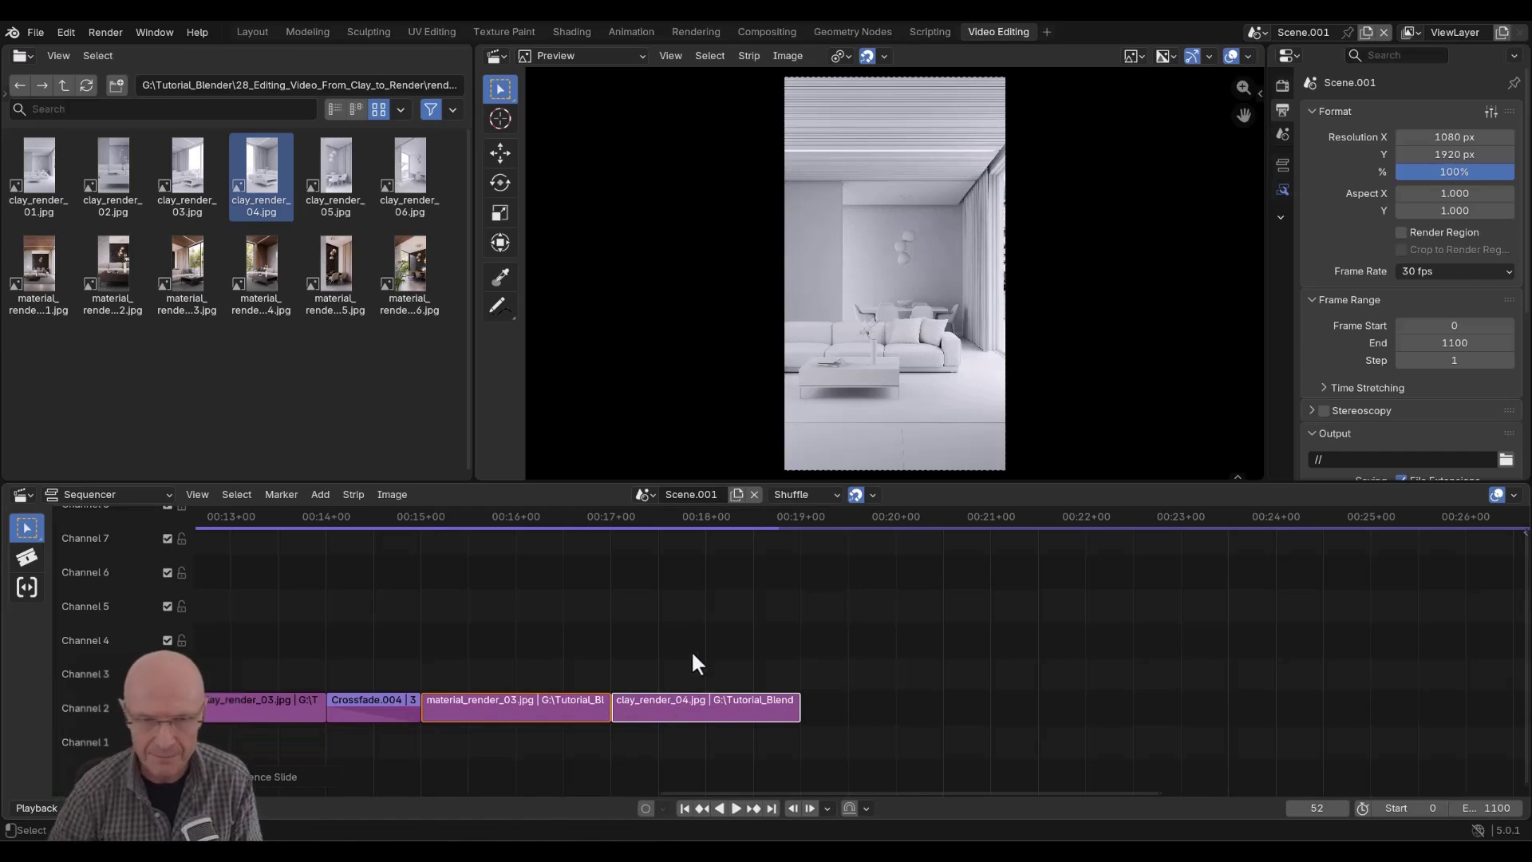
click(629, 649)
key(ctrl+z)
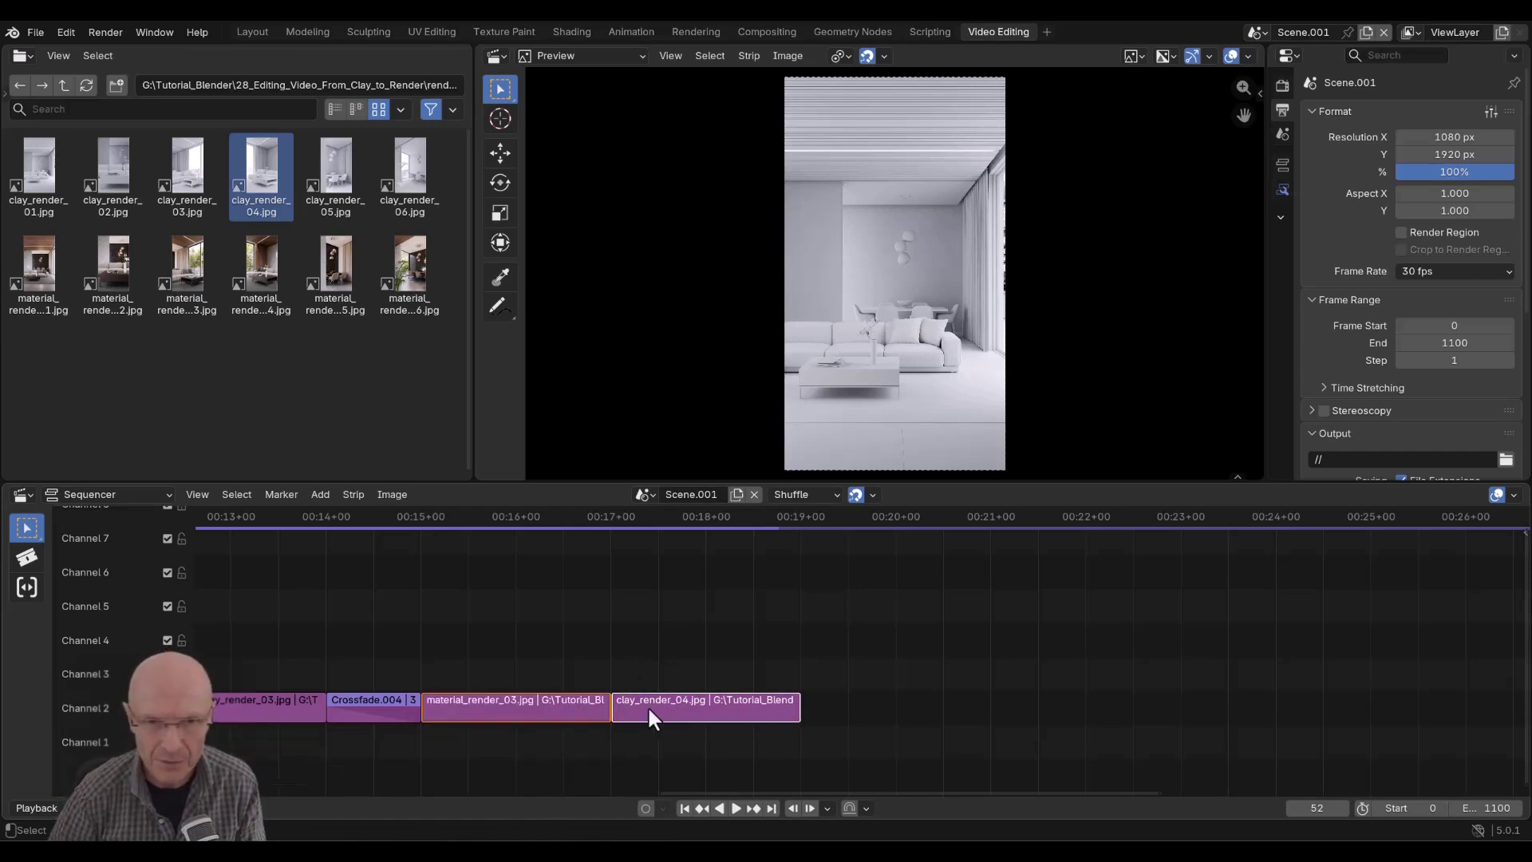
right_click(635, 705)
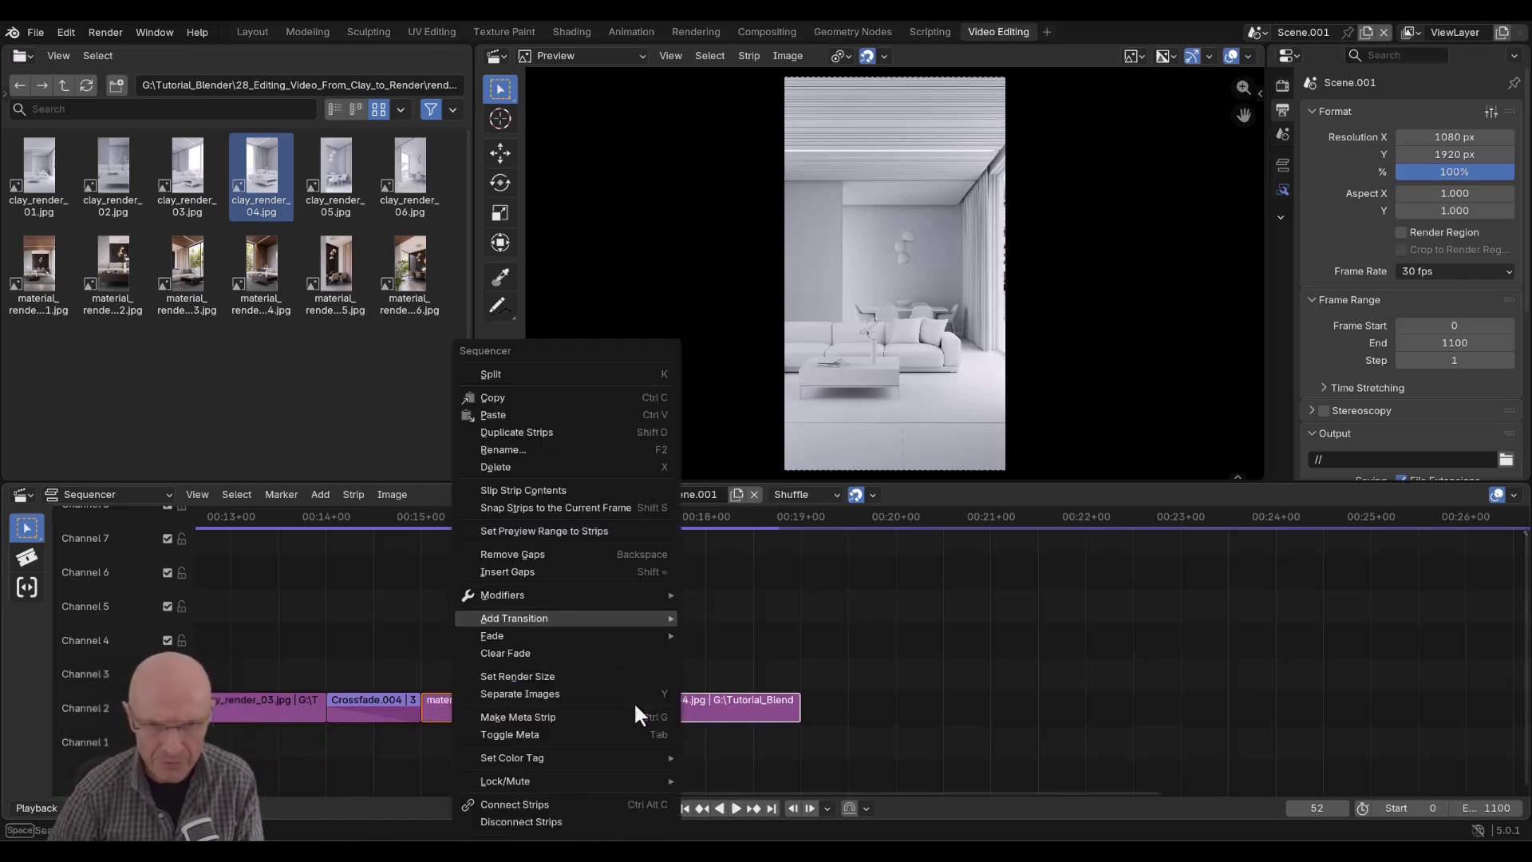
mouse_move(560, 616)
click(744, 638)
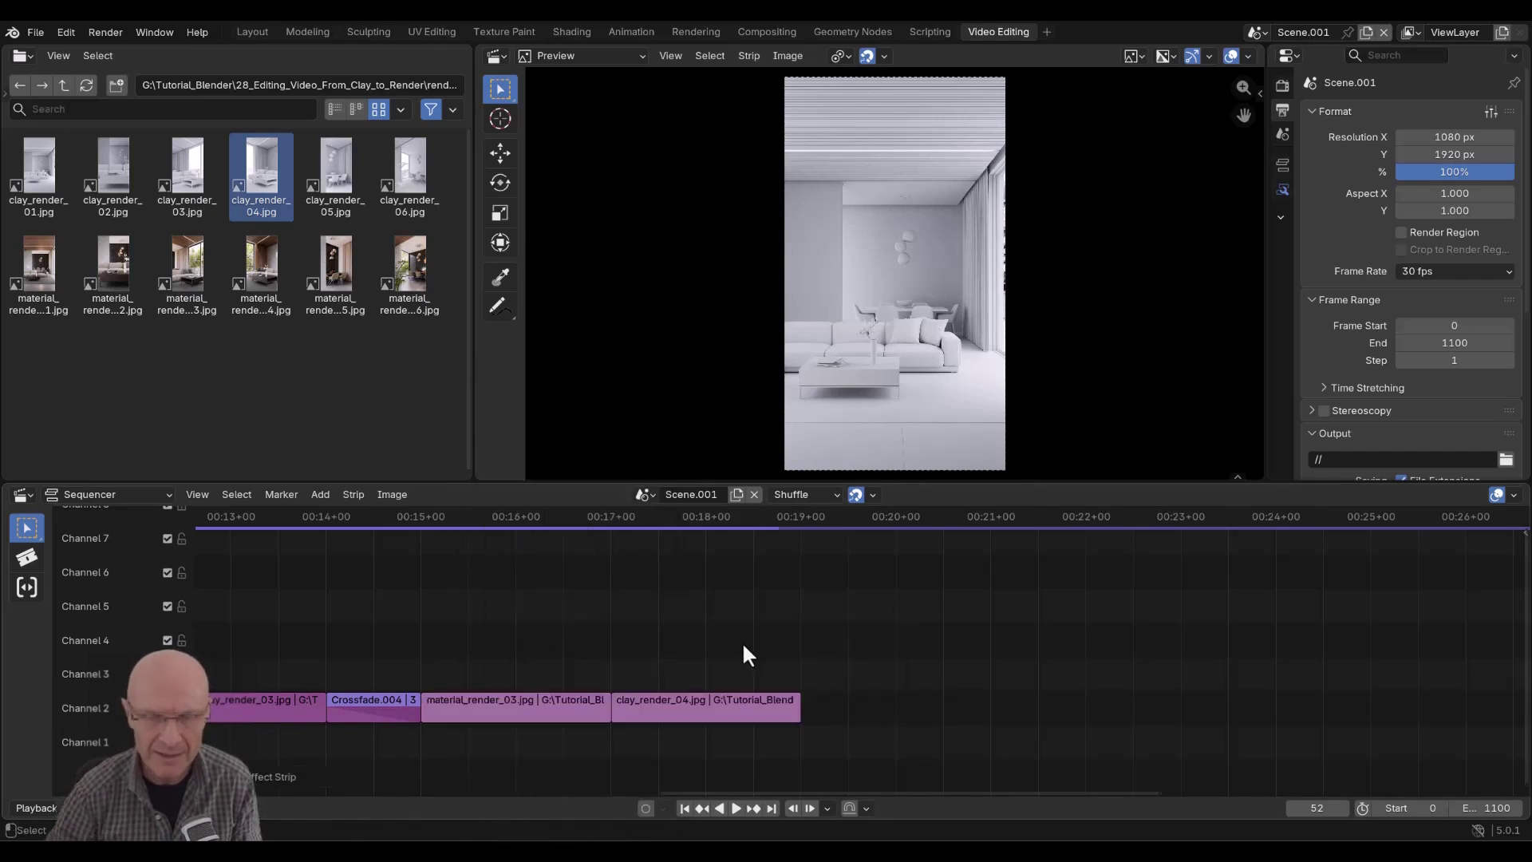
drag(717, 712, 820, 712)
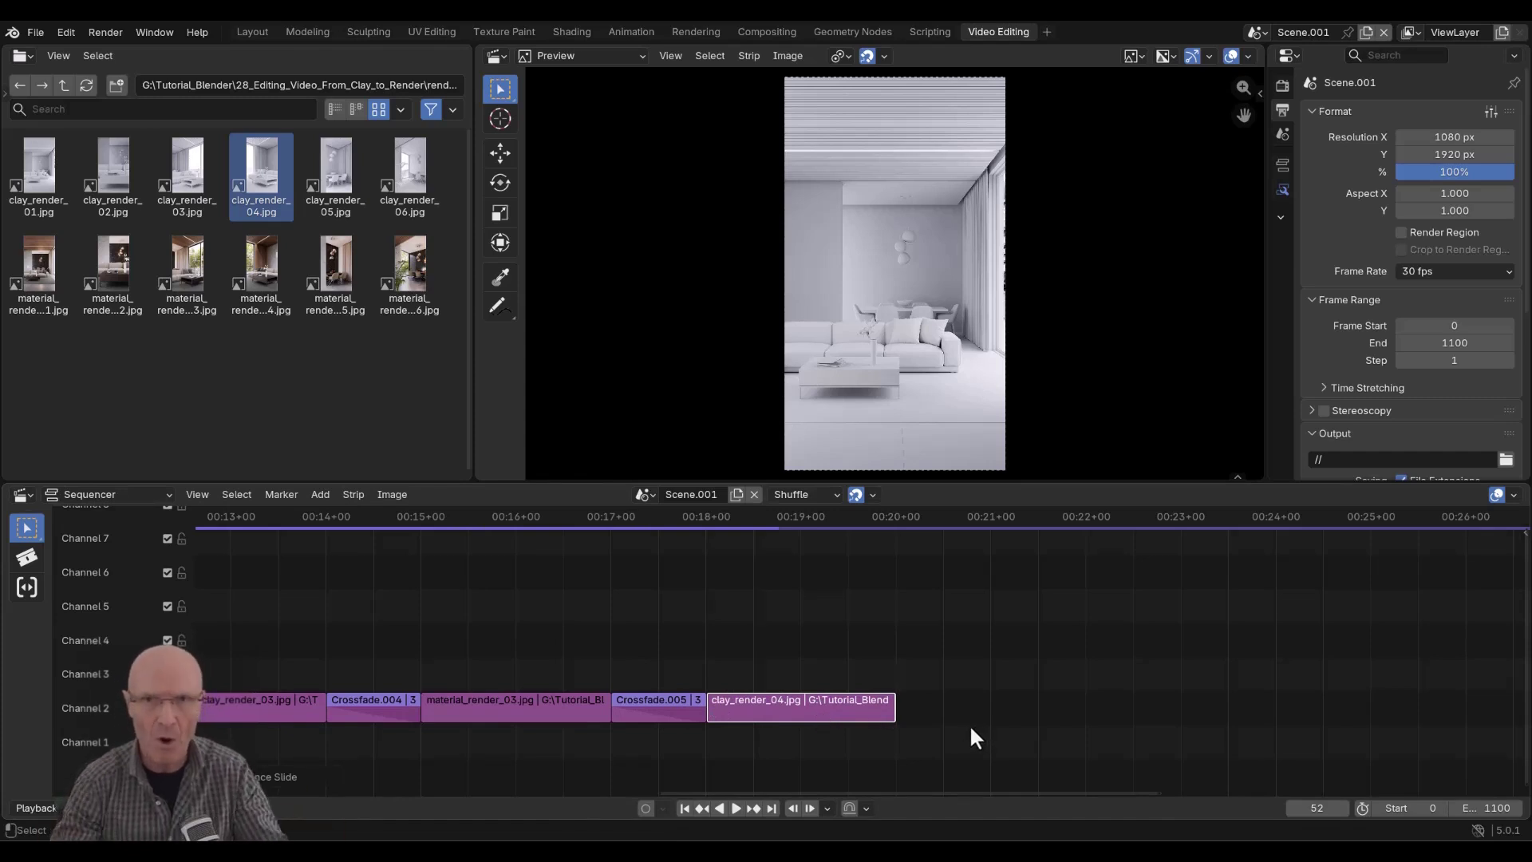
Append material_render_04.jpg on channel 2 from 21 to 23 seconds, joined to clay_render_04.jpg by a one-second Crossfade.
middle_drag(989, 726, 633, 720)
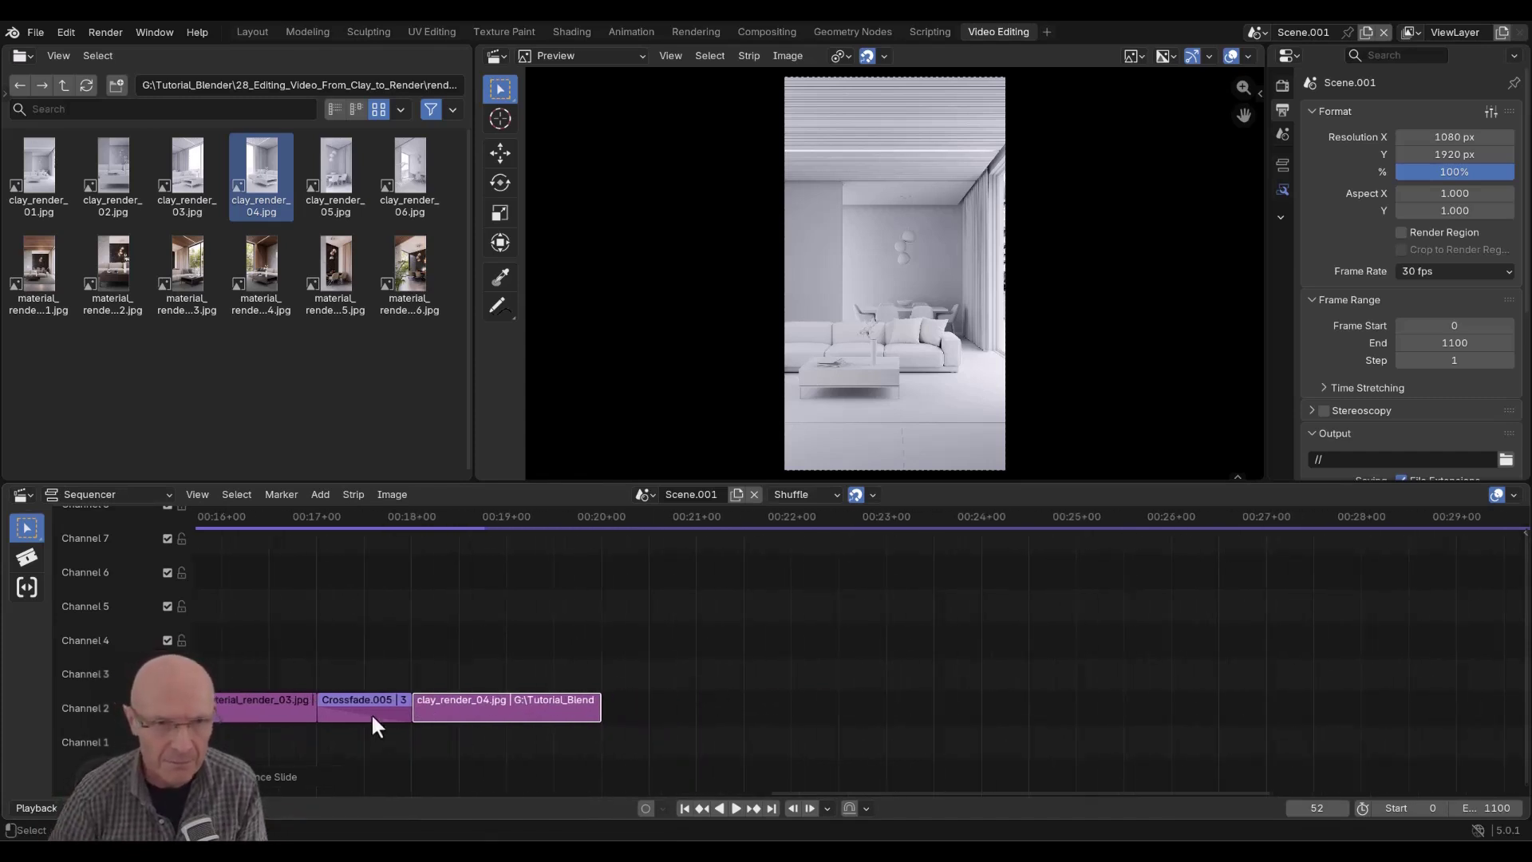
drag(261, 265, 832, 708)
shift+click(510, 709)
right_click(508, 704)
mouse_move(511, 619)
click(595, 641)
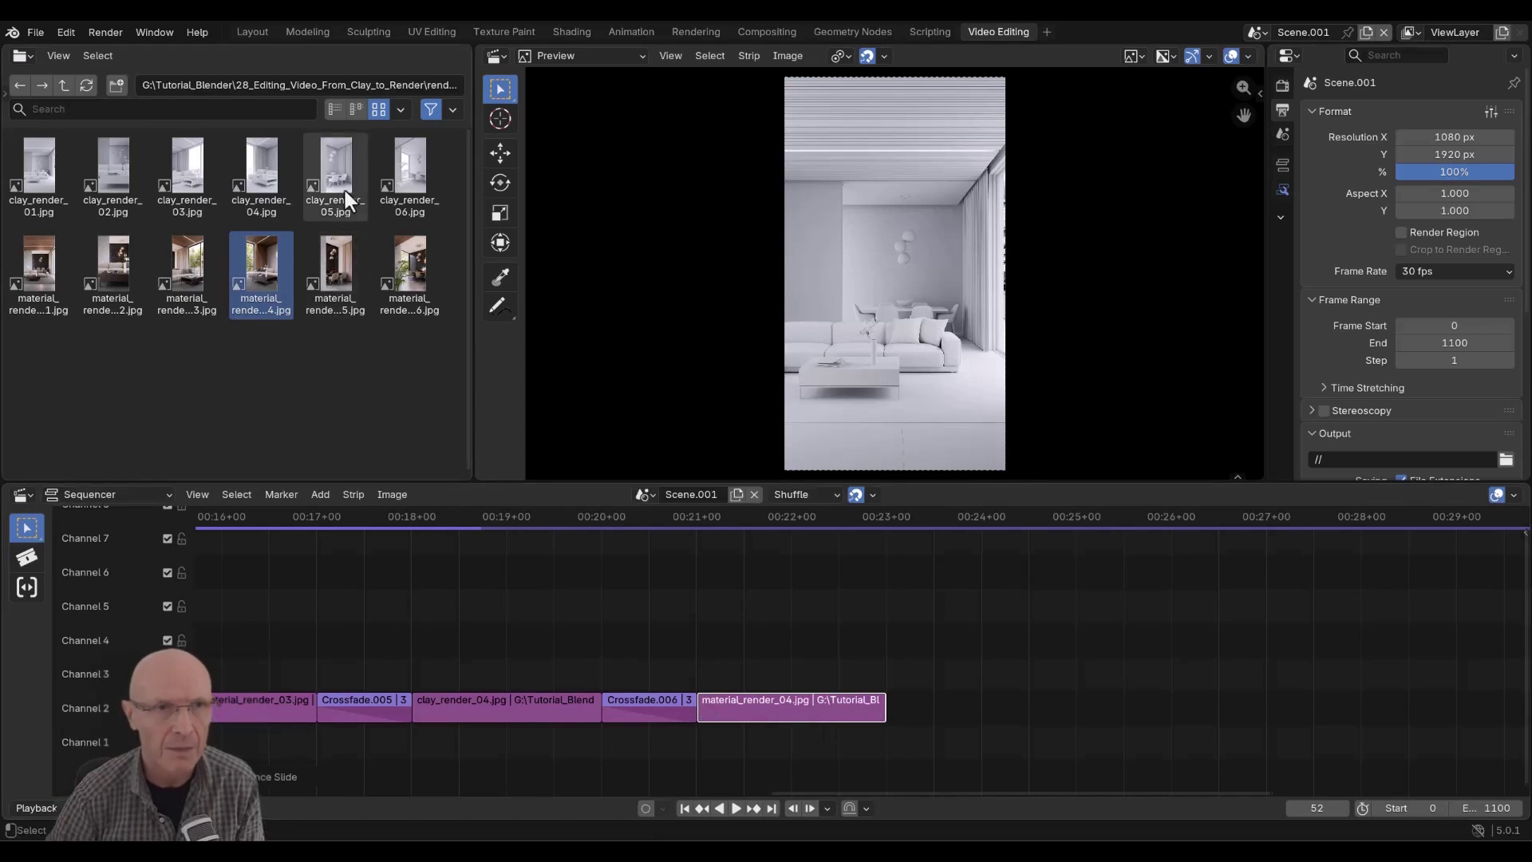
Append clay_render_05.jpg on channel 2 from 24 to 26 seconds, joined to material_render_04.jpg by a one-second Crossfade.
drag(345, 190, 884, 711)
drag(598, 702, 716, 710)
shift+click(467, 710)
right_click(464, 706)
mouse_move(476, 625)
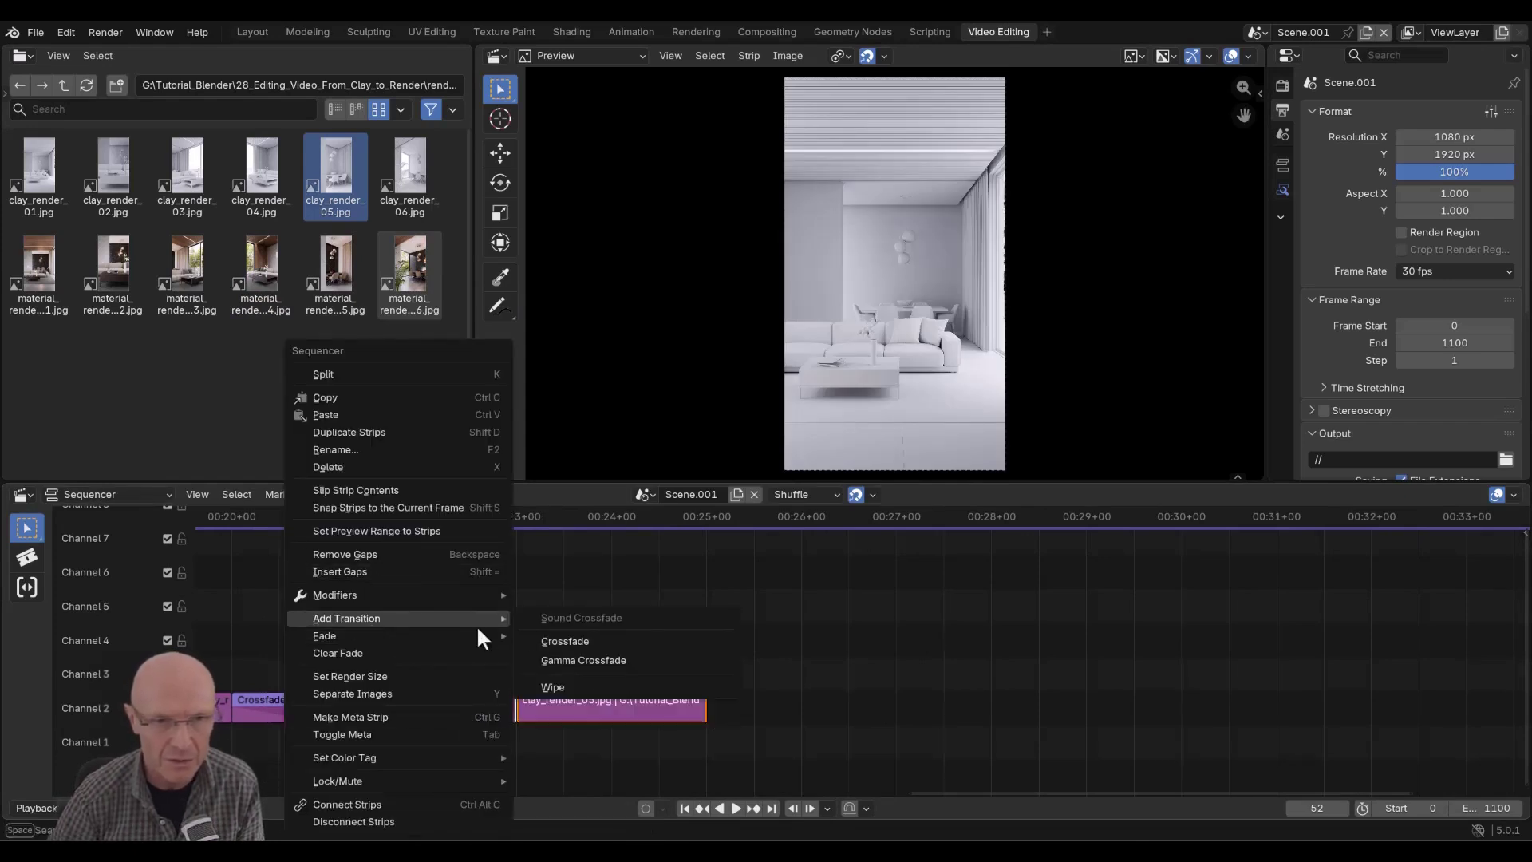
click(576, 641)
drag(596, 712, 686, 718)
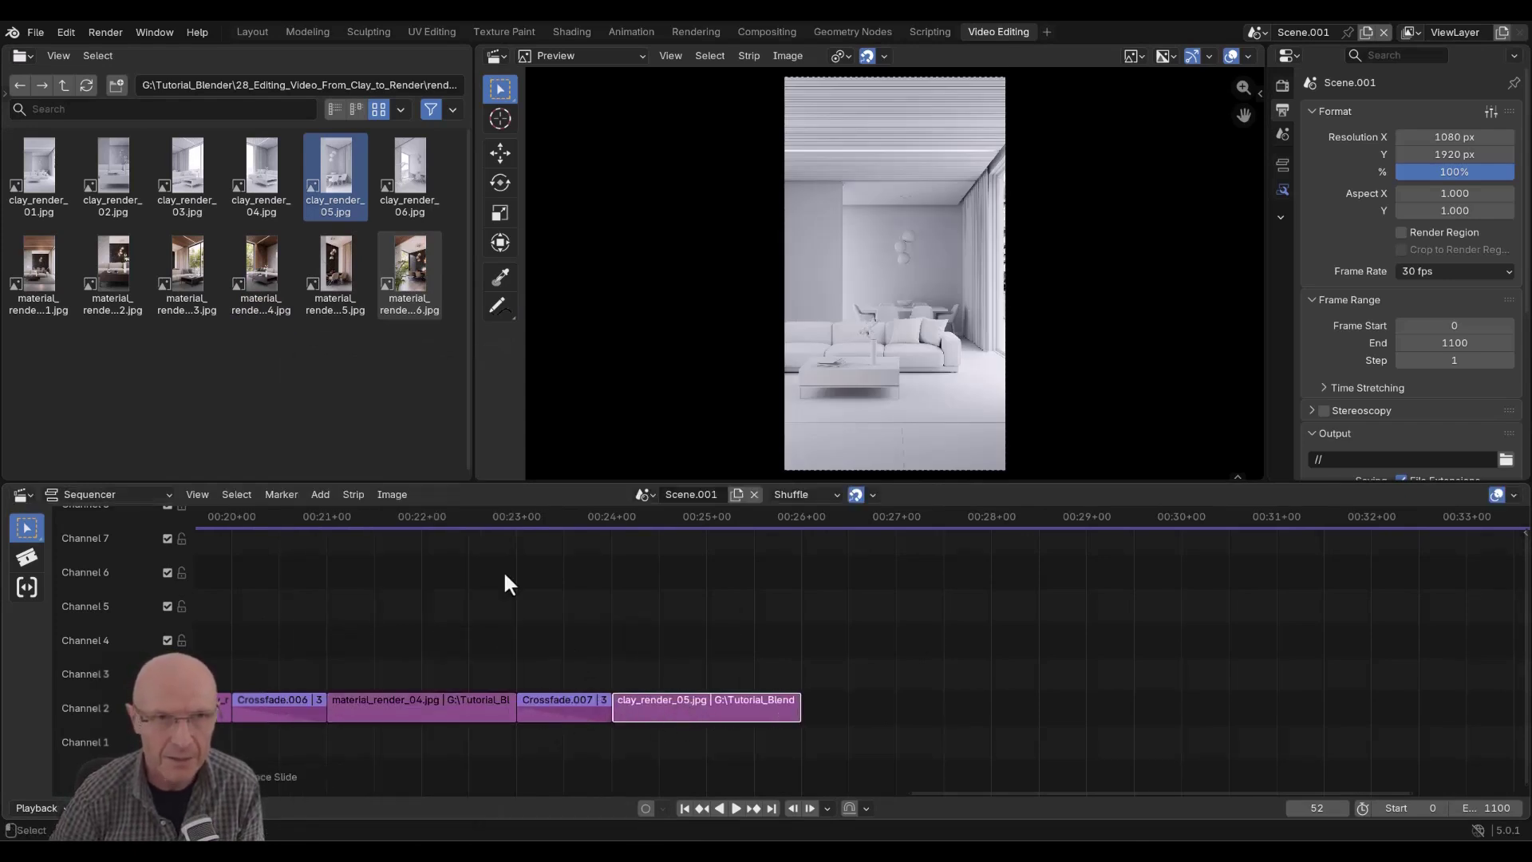
Append material_render_05.jpg directly after clay_render_05.jpg on channel 2, running from 26 to 28 seconds.
drag(336, 268, 800, 715)
middle_drag(956, 678, 665, 675)
drag(590, 705, 700, 706)
Add a Crossfade from clay_render_05.jpg to material_render_05.jpg and move material_render_05.jpg to start at 27 seconds.
click(476, 708)
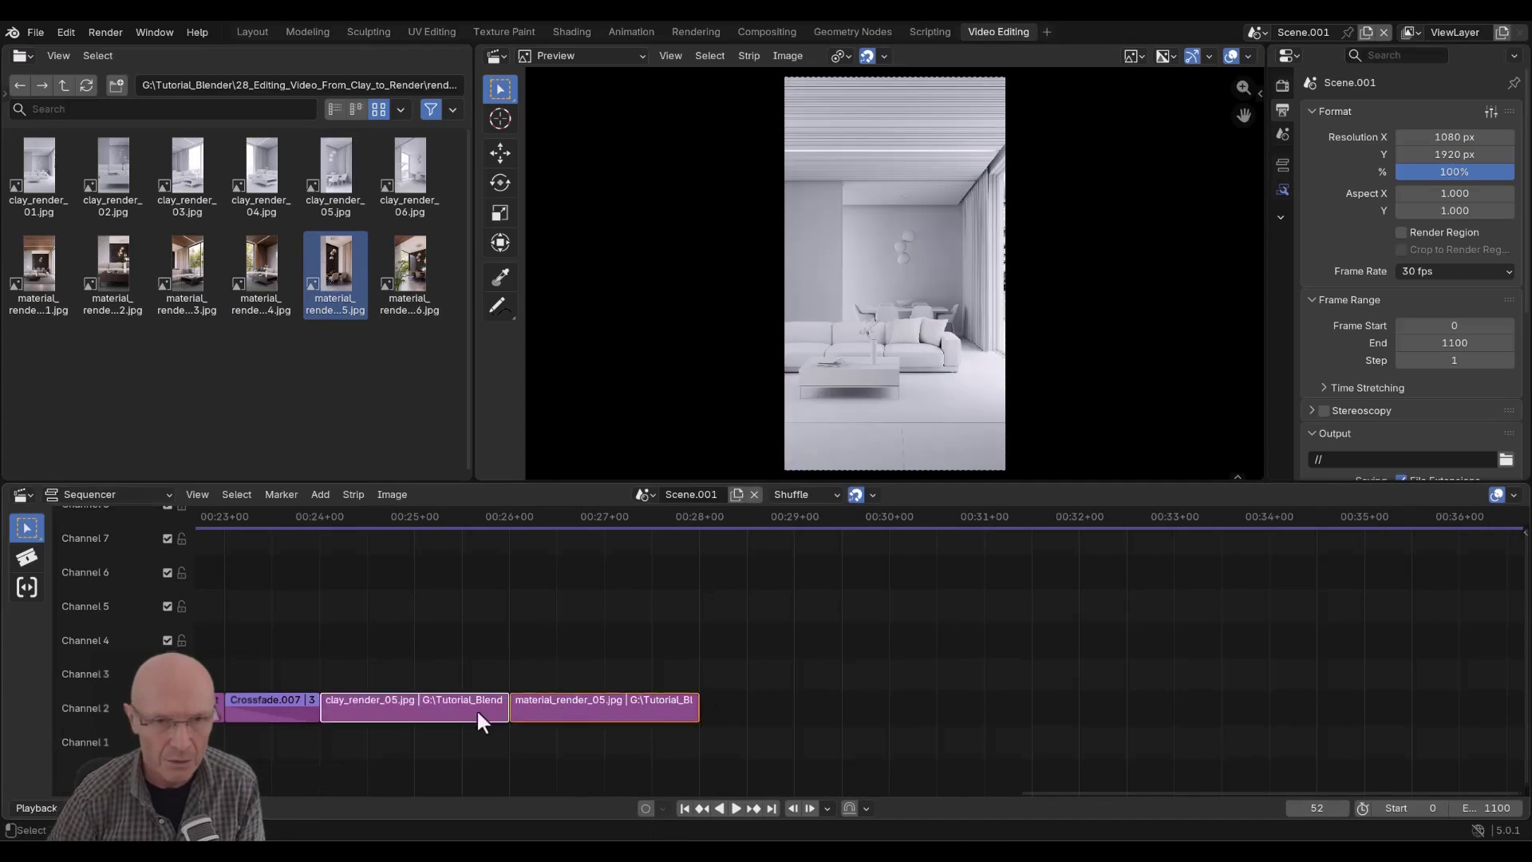
right_click(476, 708)
mouse_move(434, 618)
click(587, 645)
drag(534, 715, 696, 708)
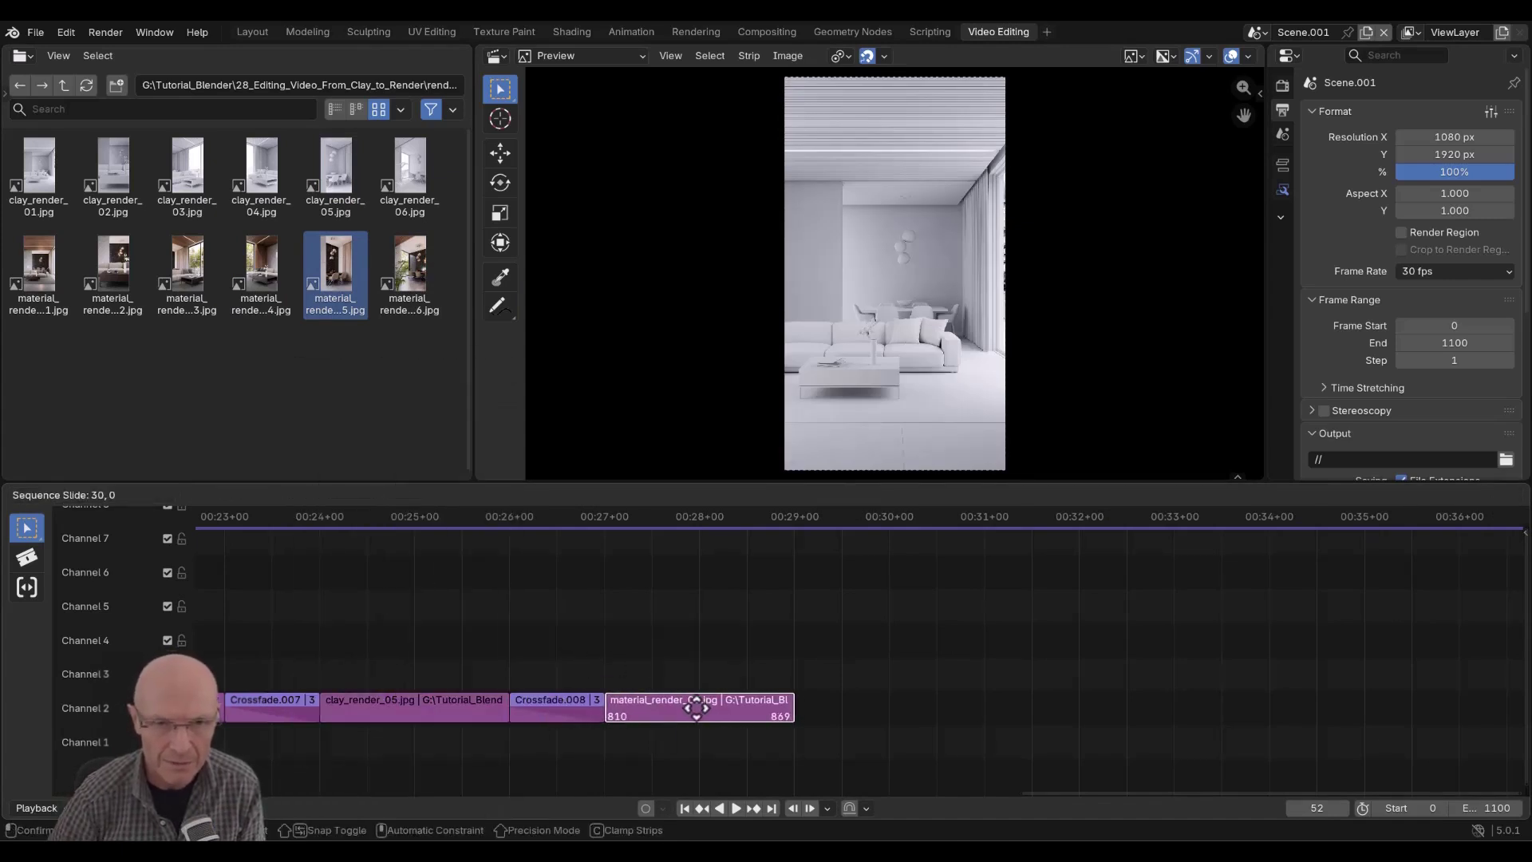
Append clay_render_06.jpg directly after material_render_05.jpg on channel 2, extending it to run from 29 to 31 seconds.
click(401, 184)
drag(400, 184, 795, 698)
middle_drag(978, 706, 644, 707)
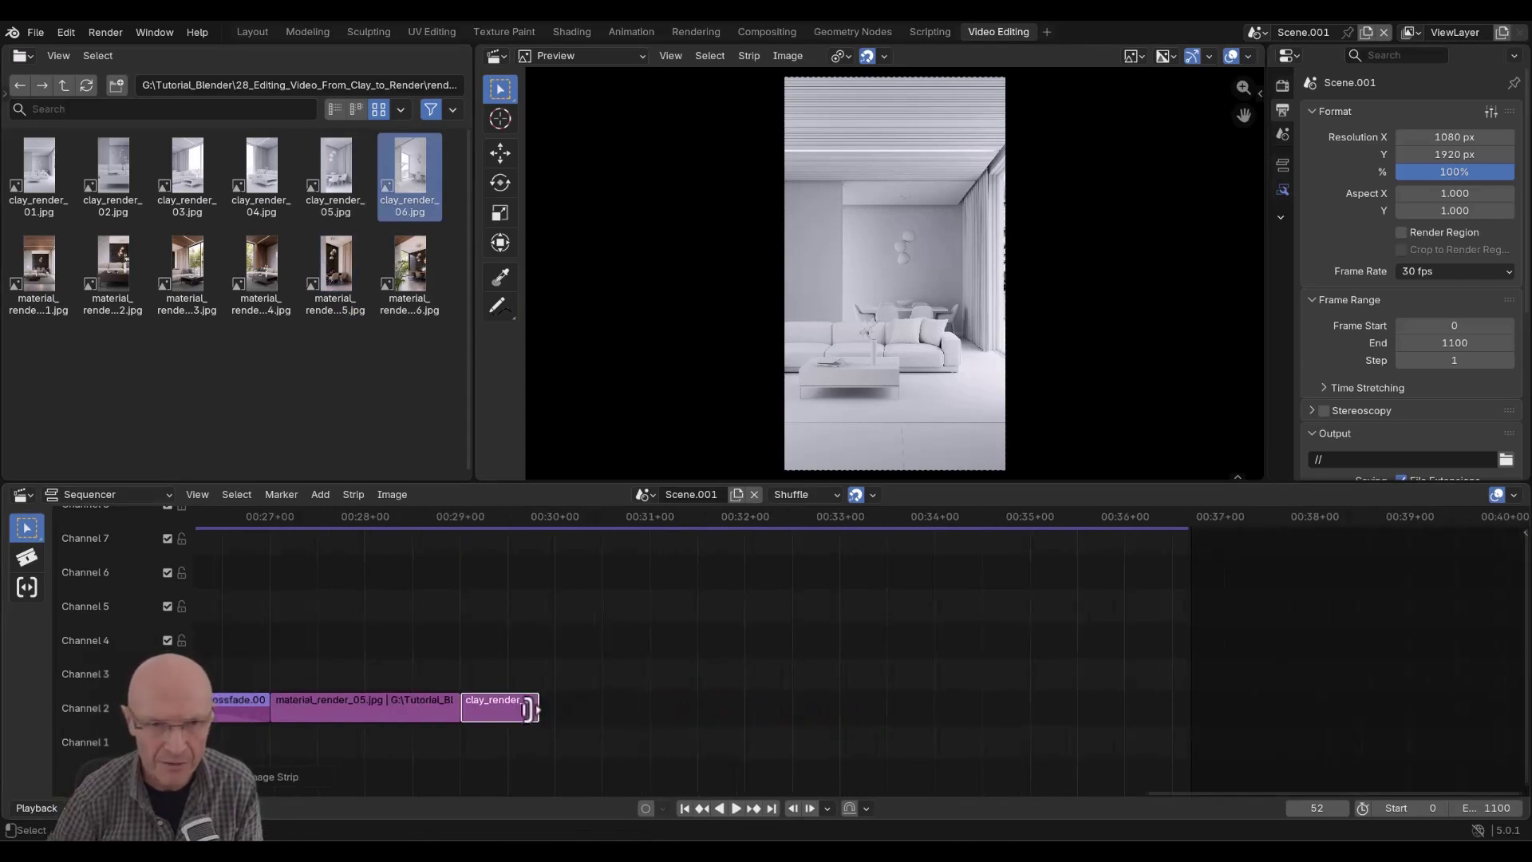
drag(534, 706, 648, 716)
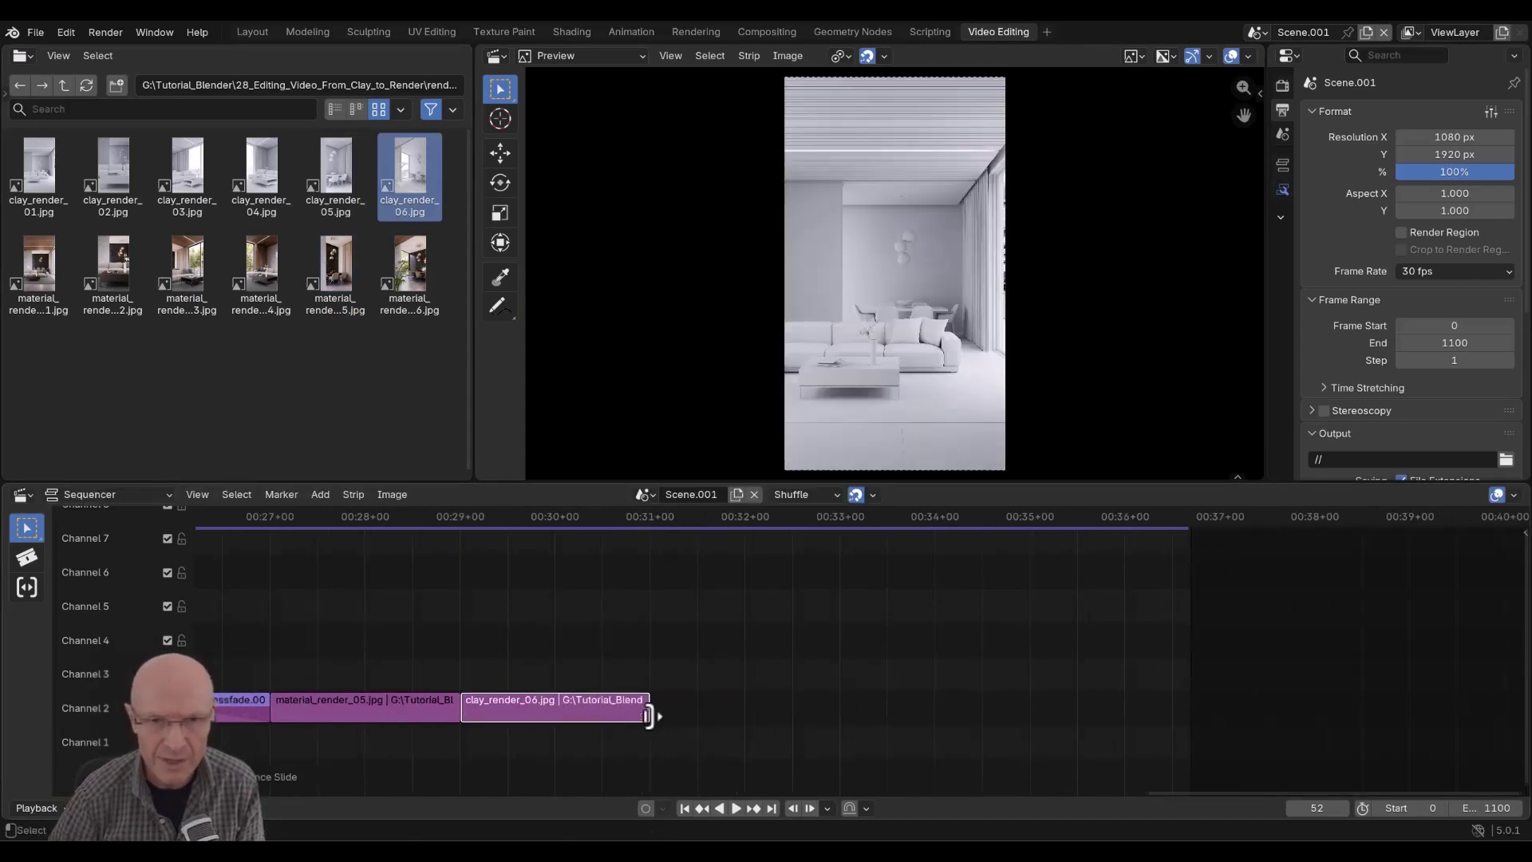
Add a Crossfade from material_render_05.jpg to clay_render_06.jpg and move clay_render_06.jpg to start at 30 seconds.
shift+click(393, 714)
right_click(388, 708)
mouse_move(344, 619)
click(520, 642)
drag(608, 713, 701, 709)
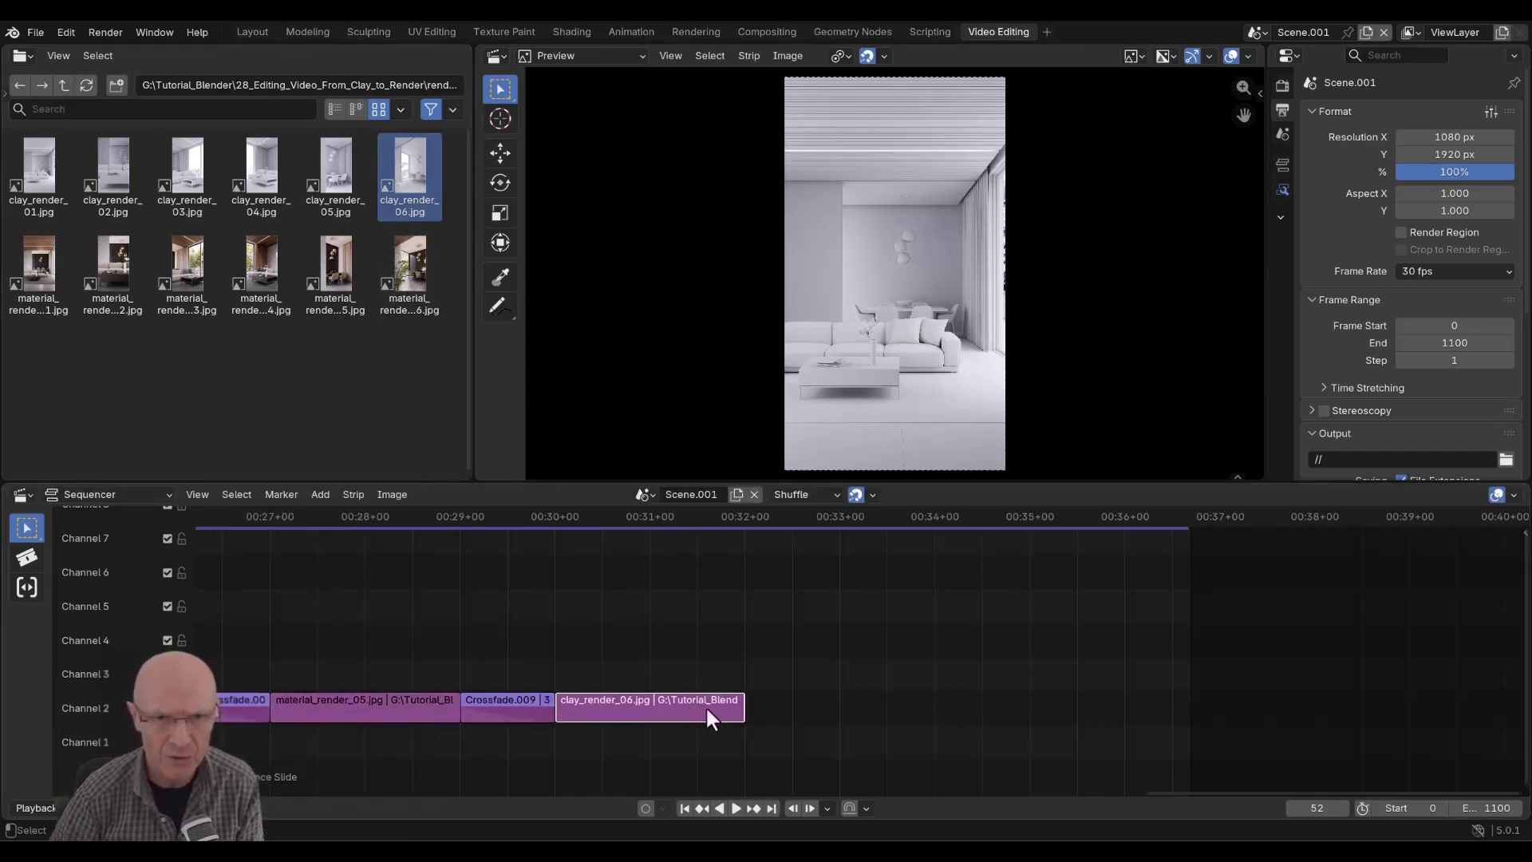
Append material_render_06.jpg on channel 2 from 33 to 35 seconds, joined to clay_render_06.jpg by a one-second Crossfade.
drag(412, 255, 935, 713)
click(711, 716)
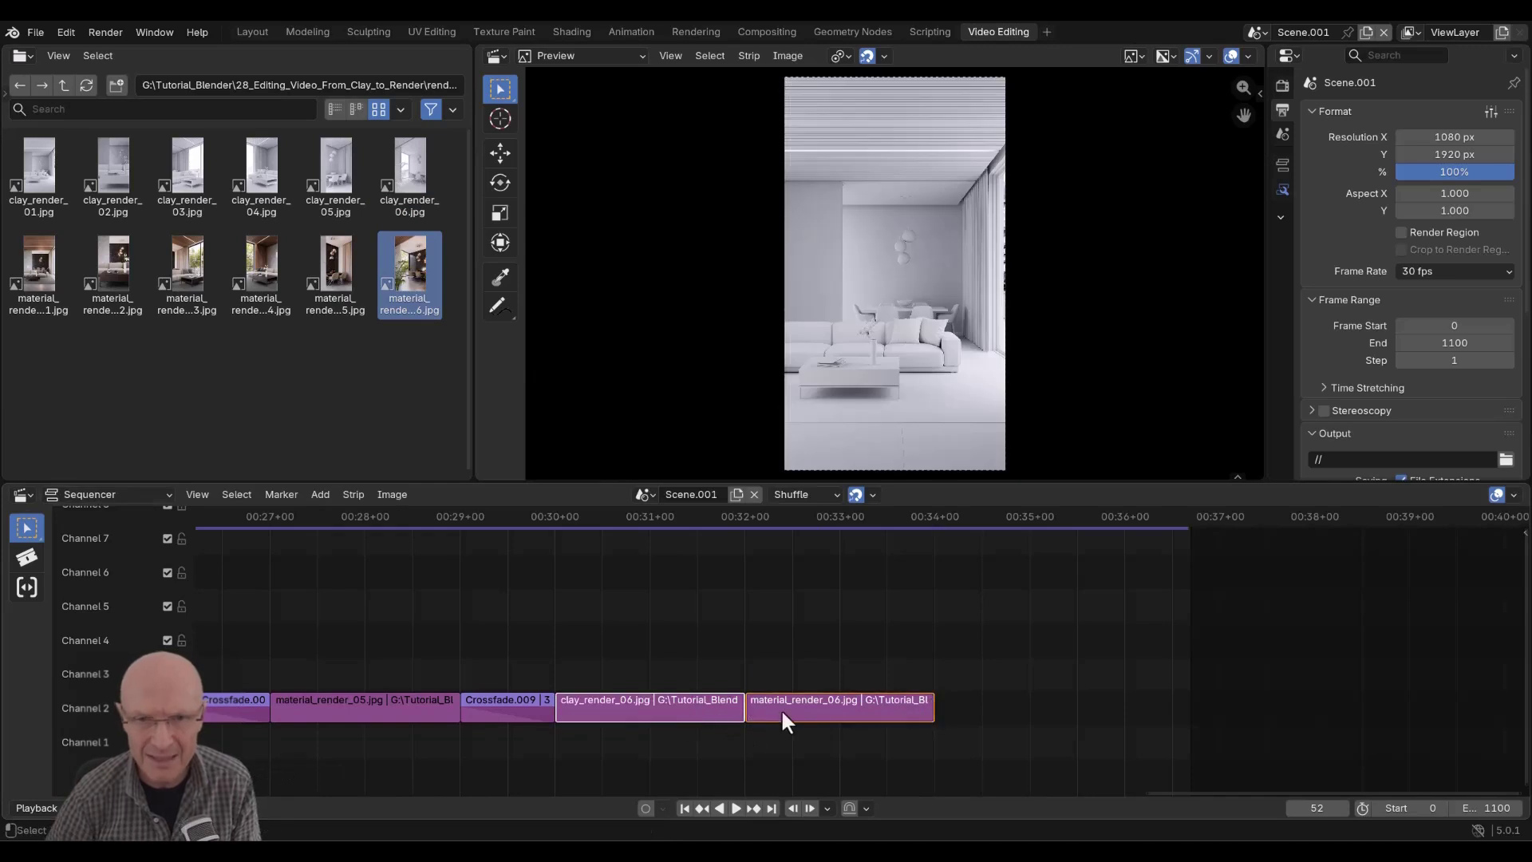
right_click(781, 707)
mouse_move(686, 620)
click(890, 640)
drag(868, 712, 963, 705)
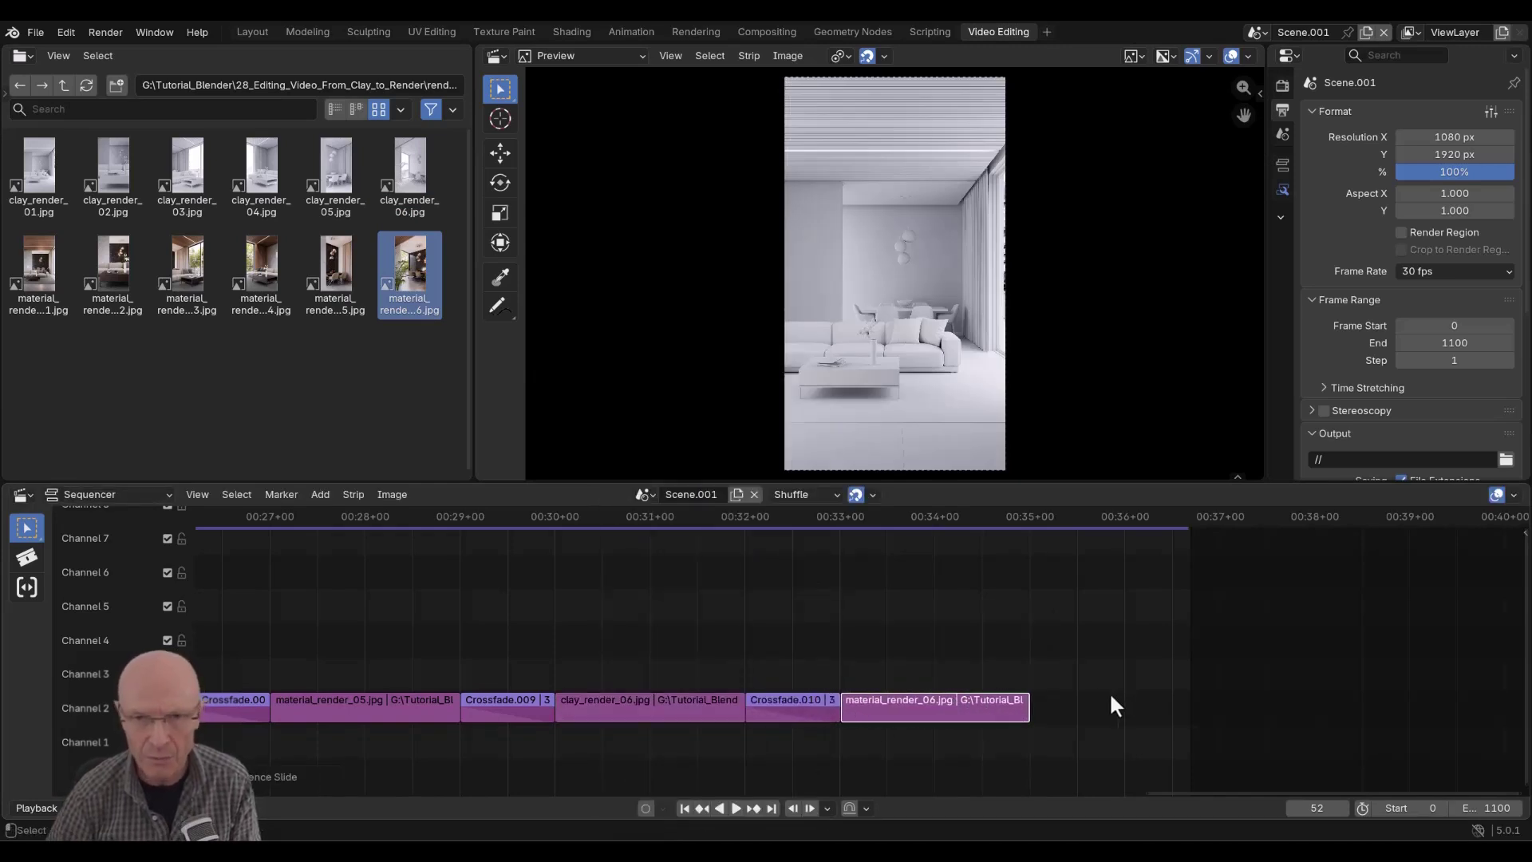
Play the assembled sequence from the start to about 15 seconds to check the clay-to-material crossfades.
scroll(696, 707, down, 6)
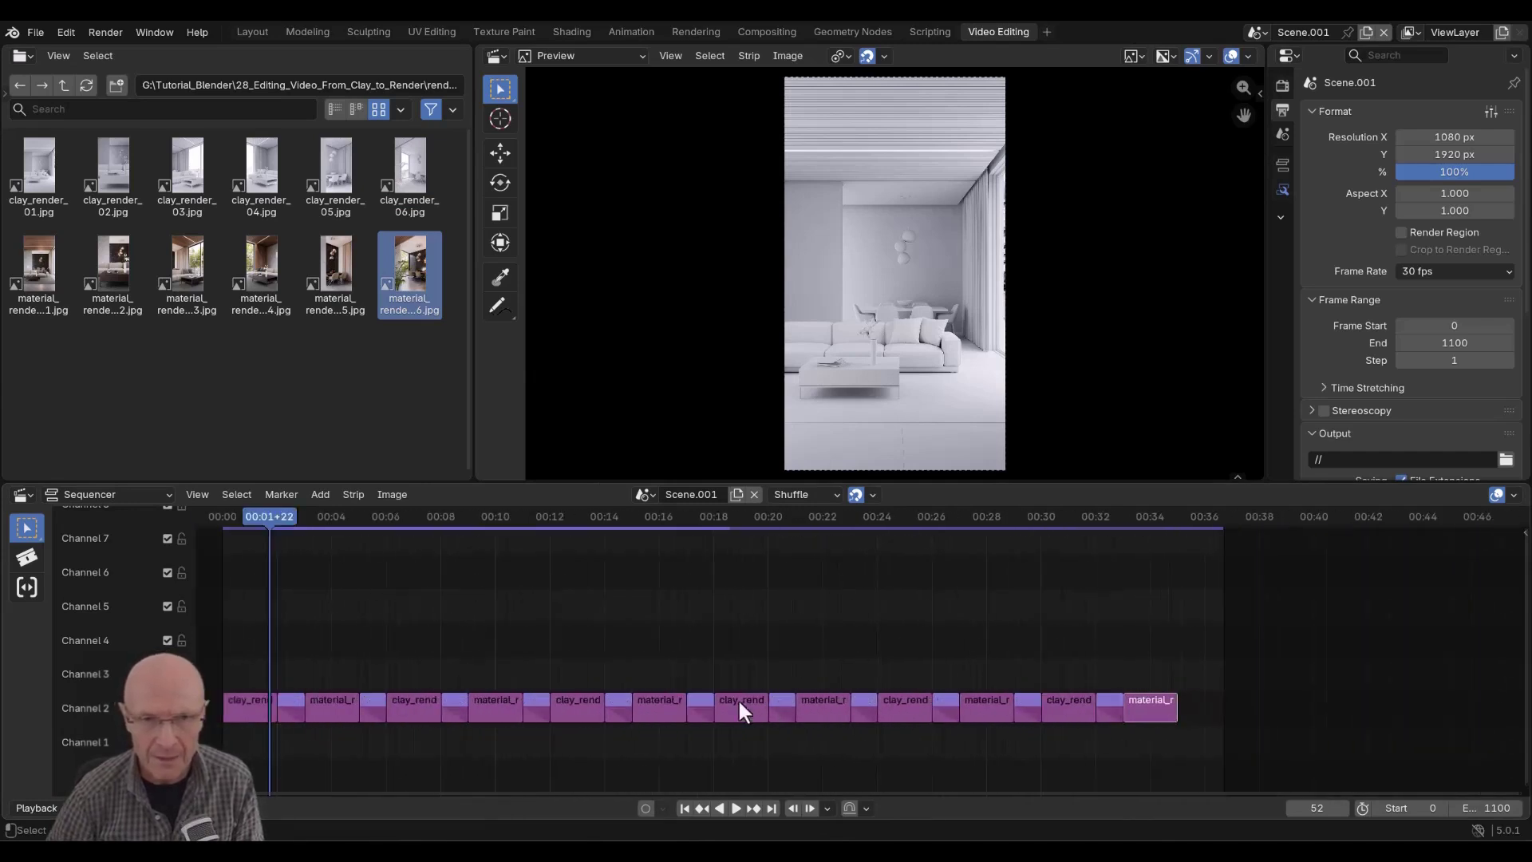
key(Home)
drag(367, 534, 330, 519)
key(space)
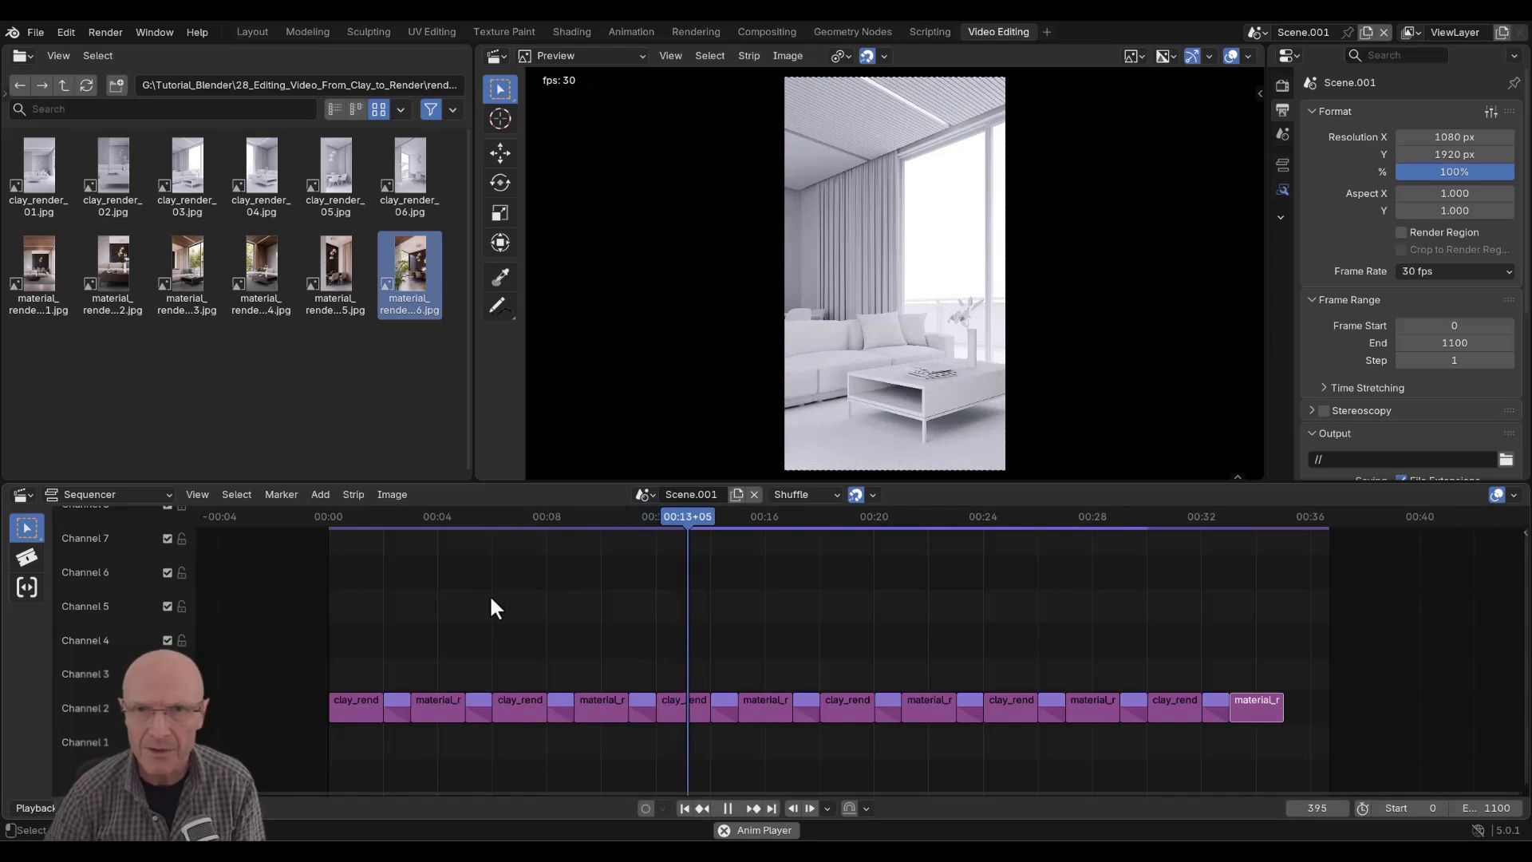
key(space)
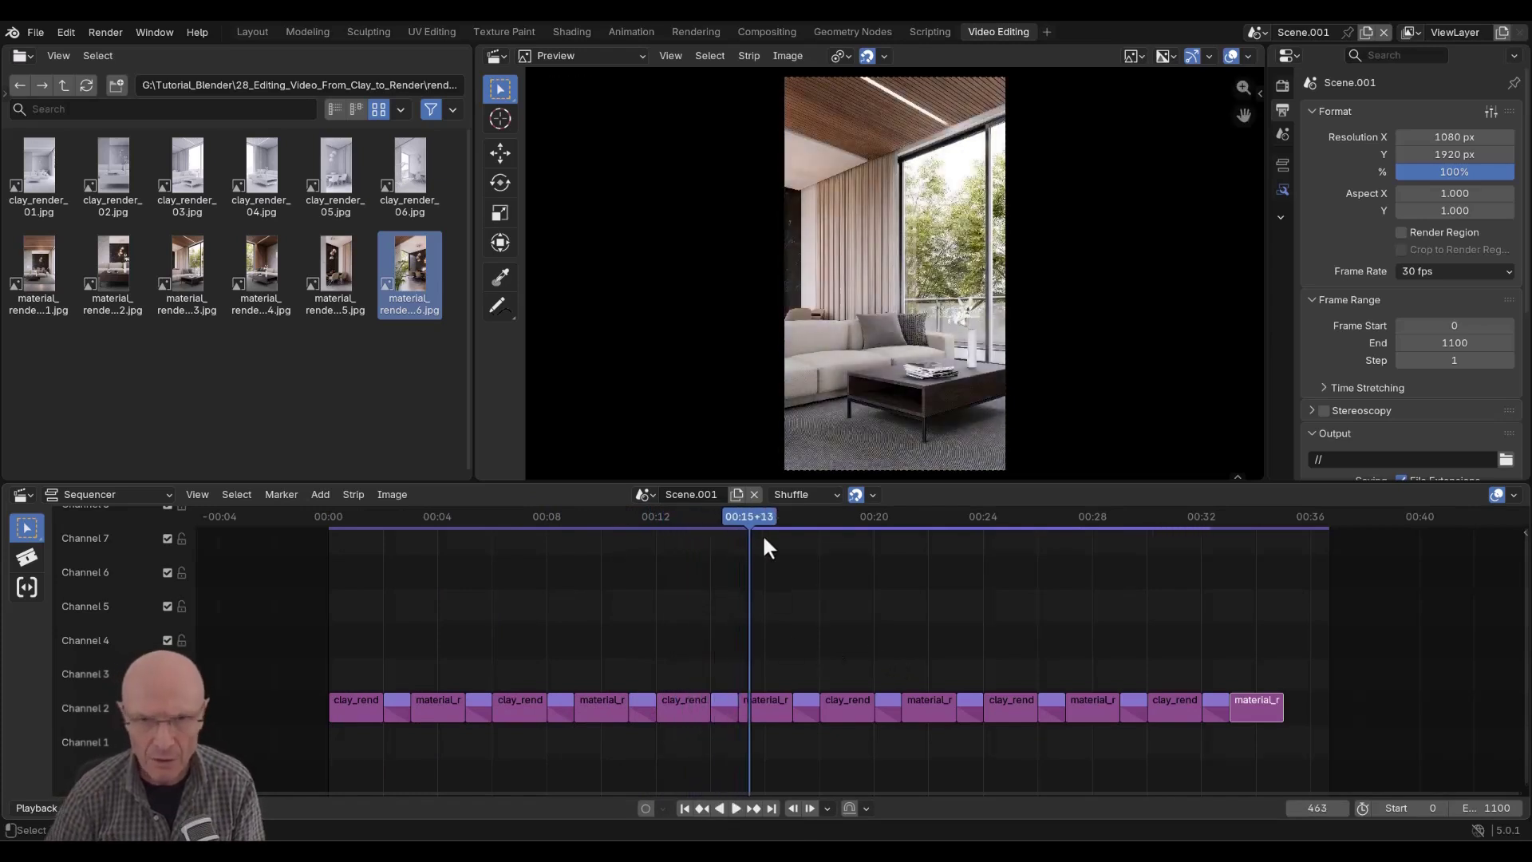
Return the playhead to the start of the sequence and set the end frame to 1200.
drag(746, 516, 326, 511)
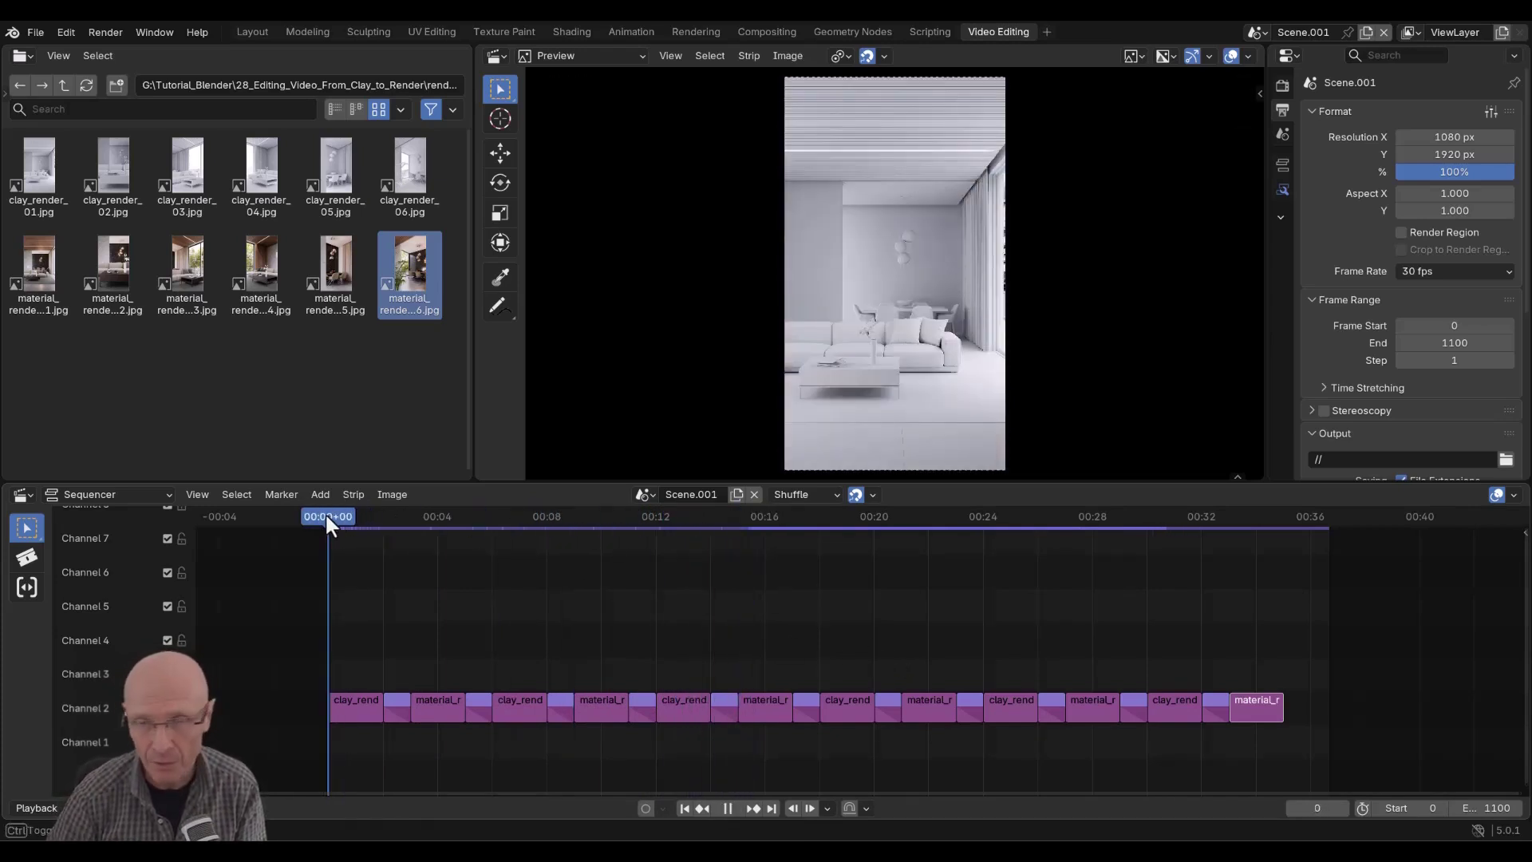
scroll(624, 661, up, 4)
middle_drag(447, 654, 794, 660)
scroll(960, 655, down, 2)
middle_drag(1499, 656, 742, 655)
scroll(846, 656, up, 5)
click(1498, 810)
text(1200)
key(Return)
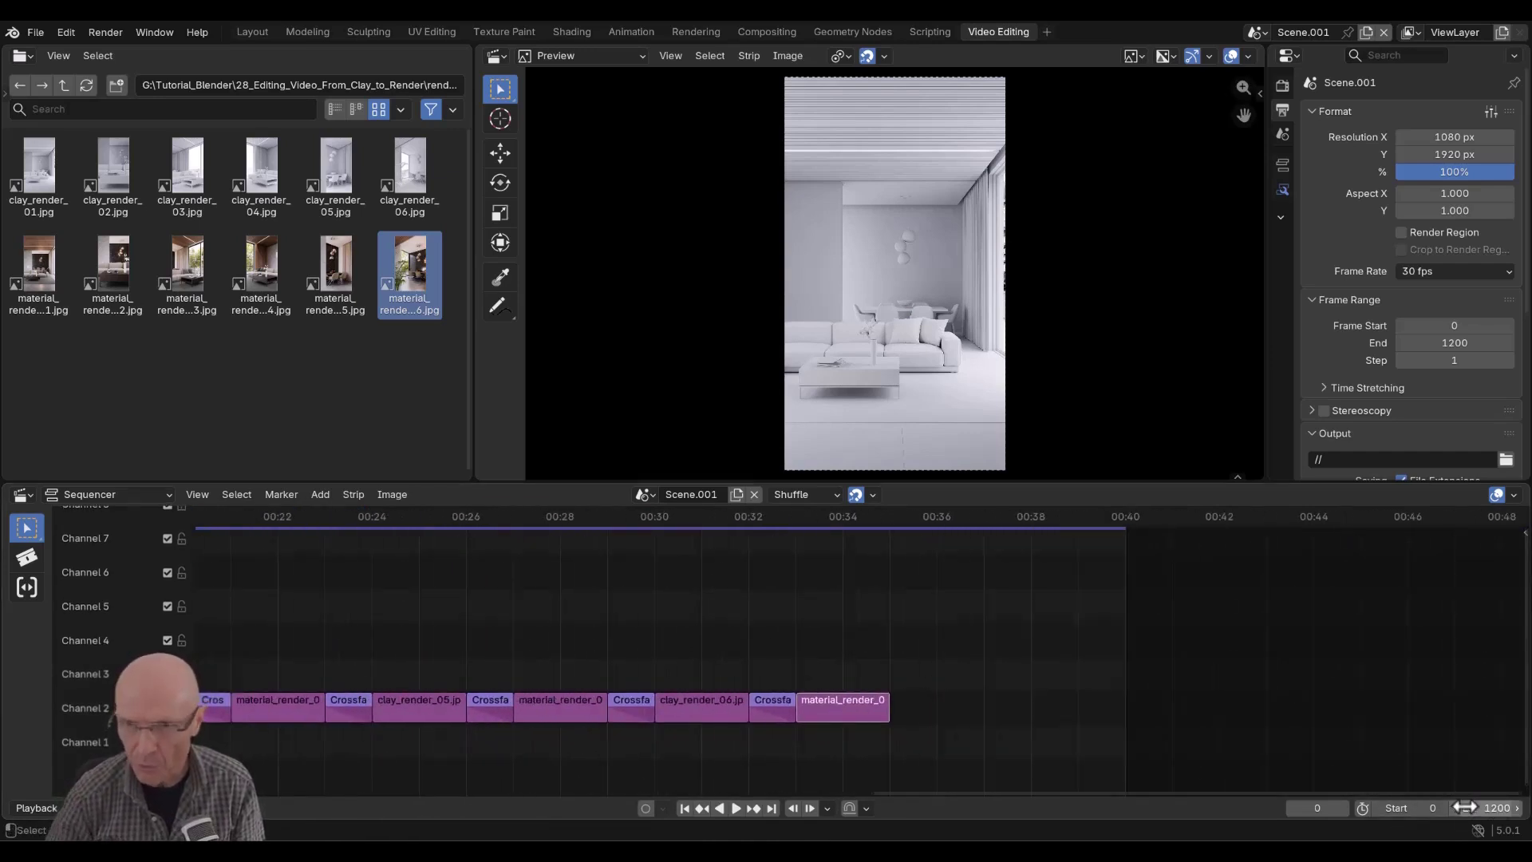
Append the corsi-blender logo PNG from the logo folder on channel 2, running from 35 to 37 seconds.
click(64, 85)
double_click(31, 178)
drag(31, 178, 907, 697)
scroll(888, 701, up, 2)
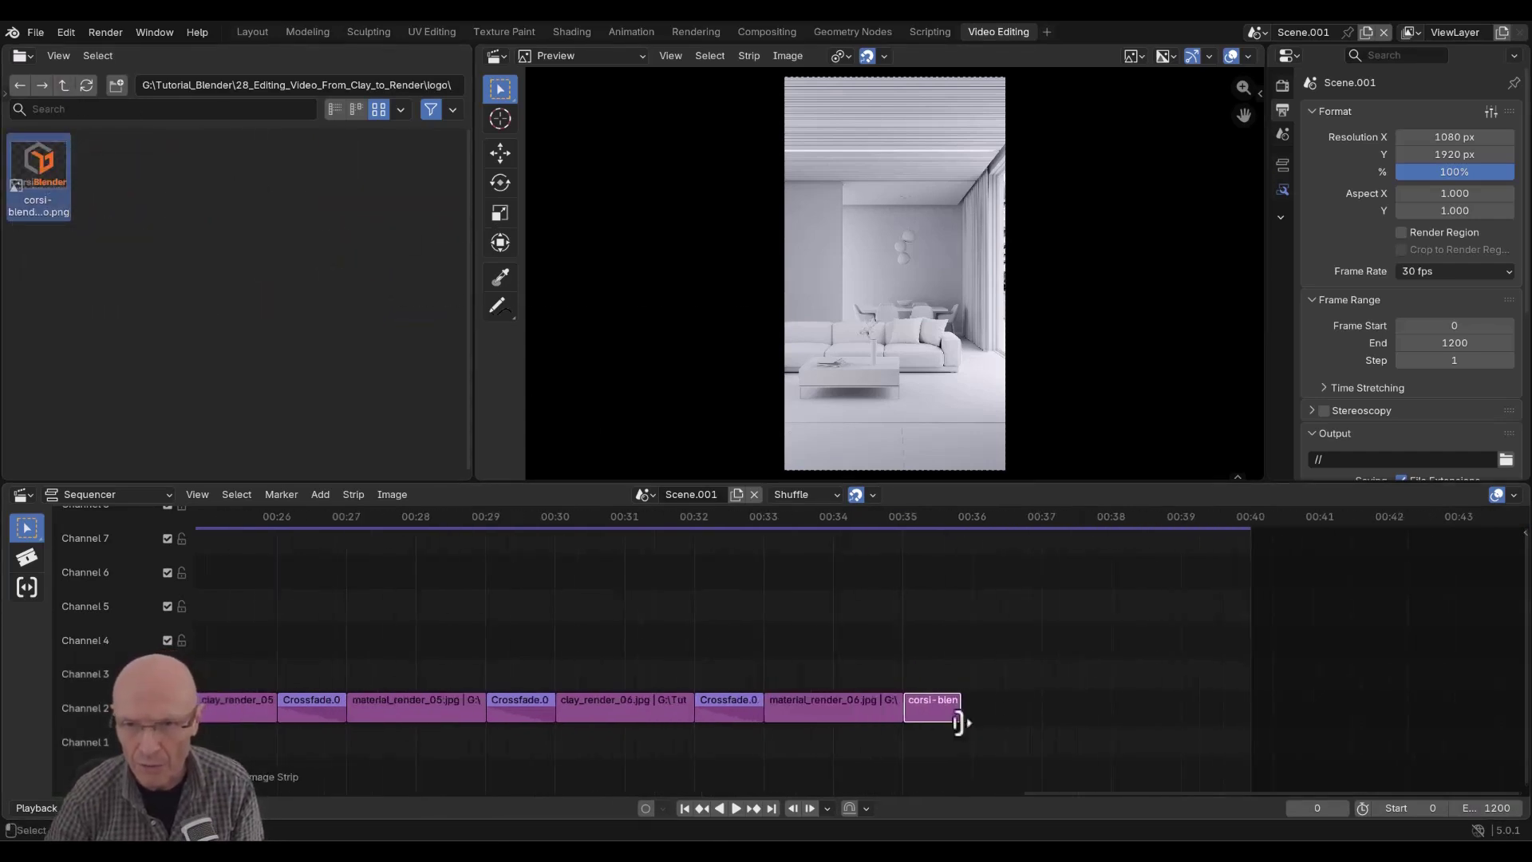
drag(961, 702, 1050, 709)
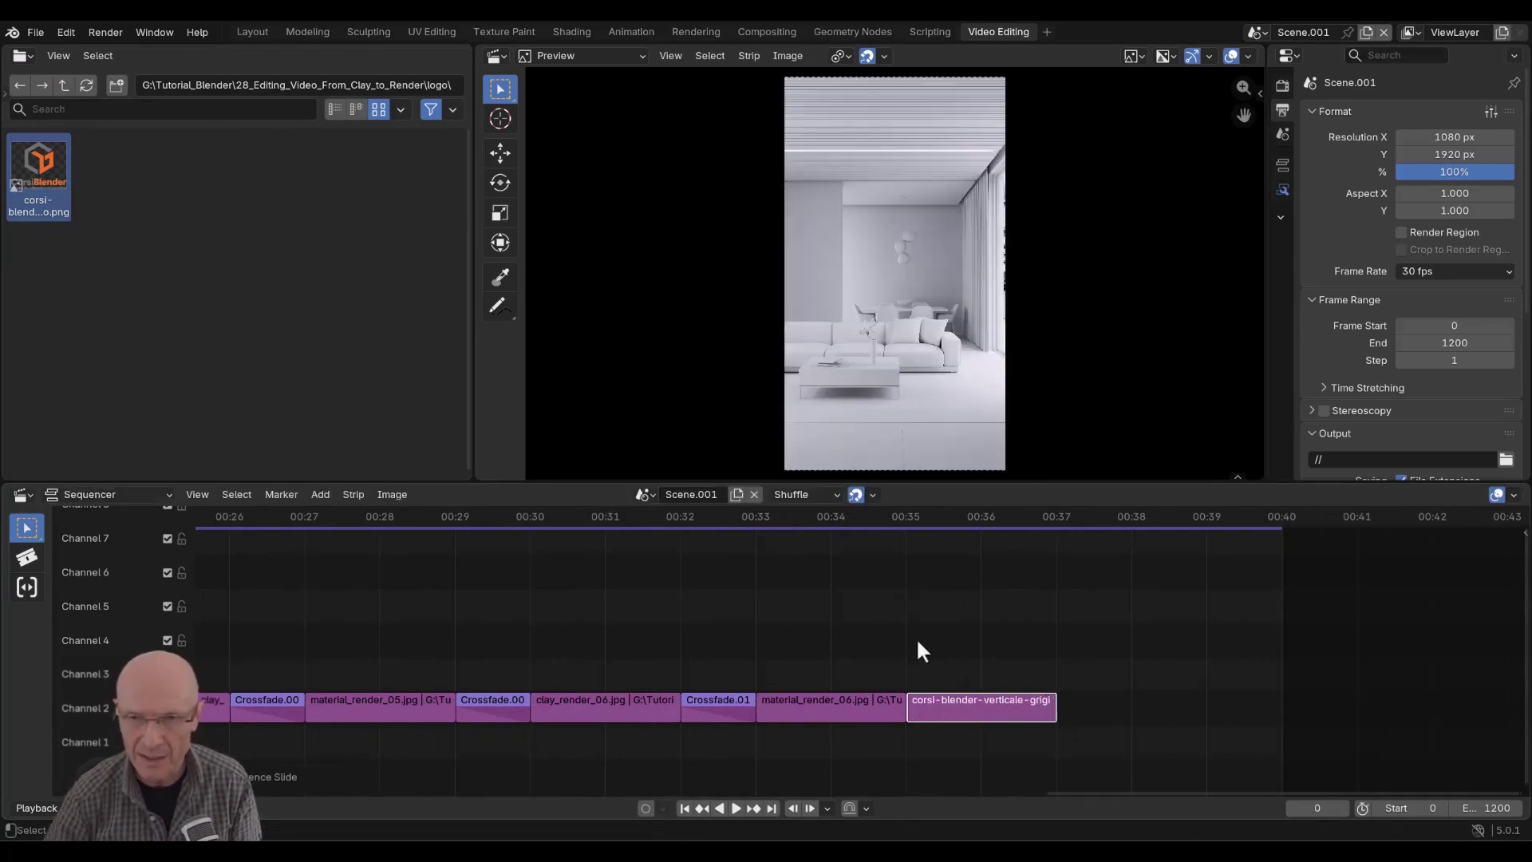
Add a Crossfade from material_render_06.jpg to the logo strip and move the logo strip to start at 36 seconds.
right_click(849, 707)
mouse_move(718, 617)
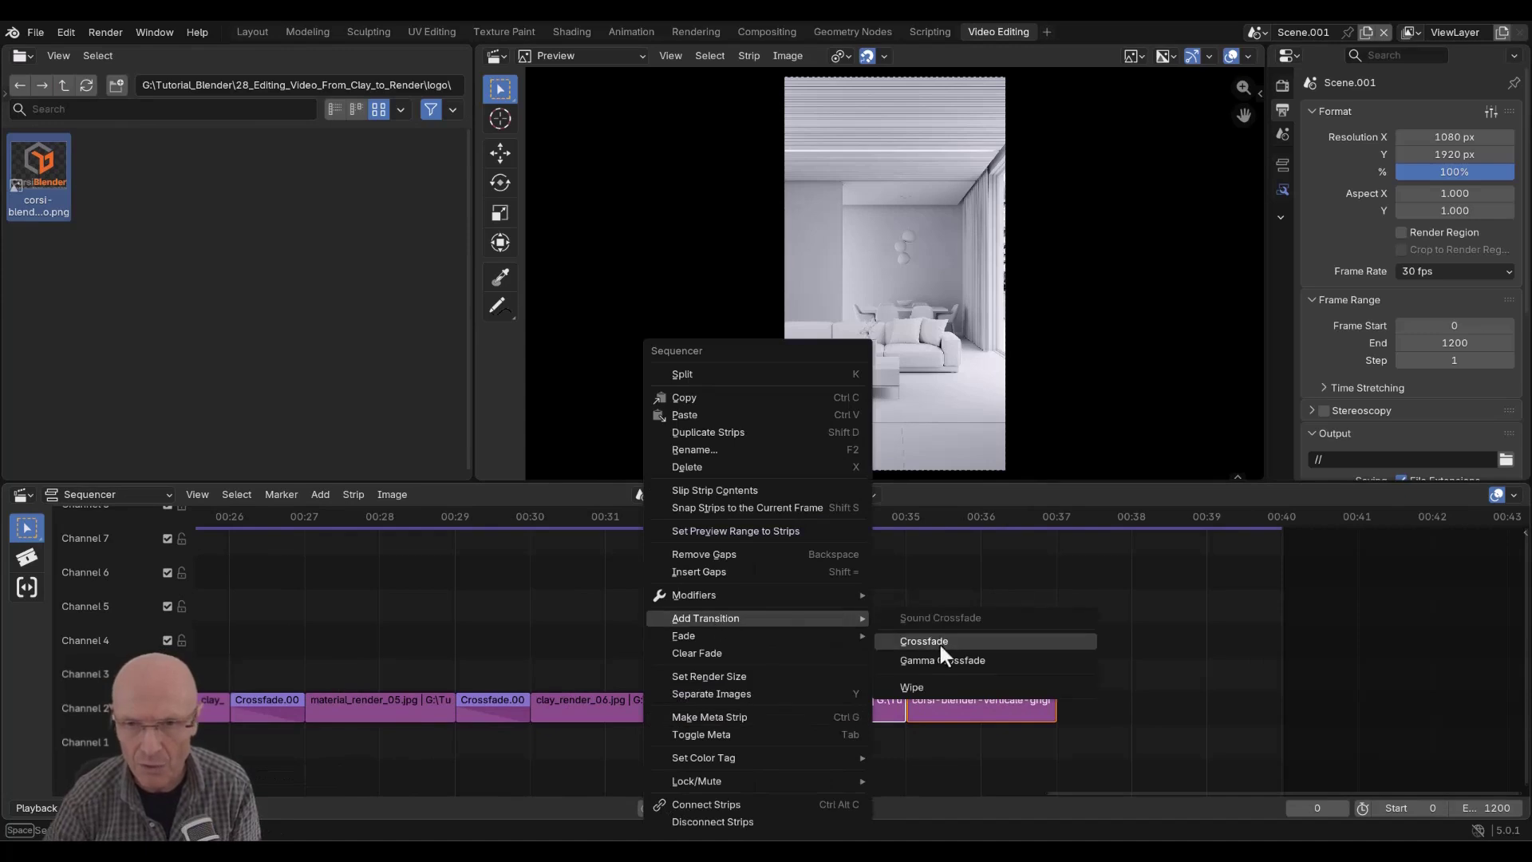
click(934, 638)
drag(970, 712, 1027, 715)
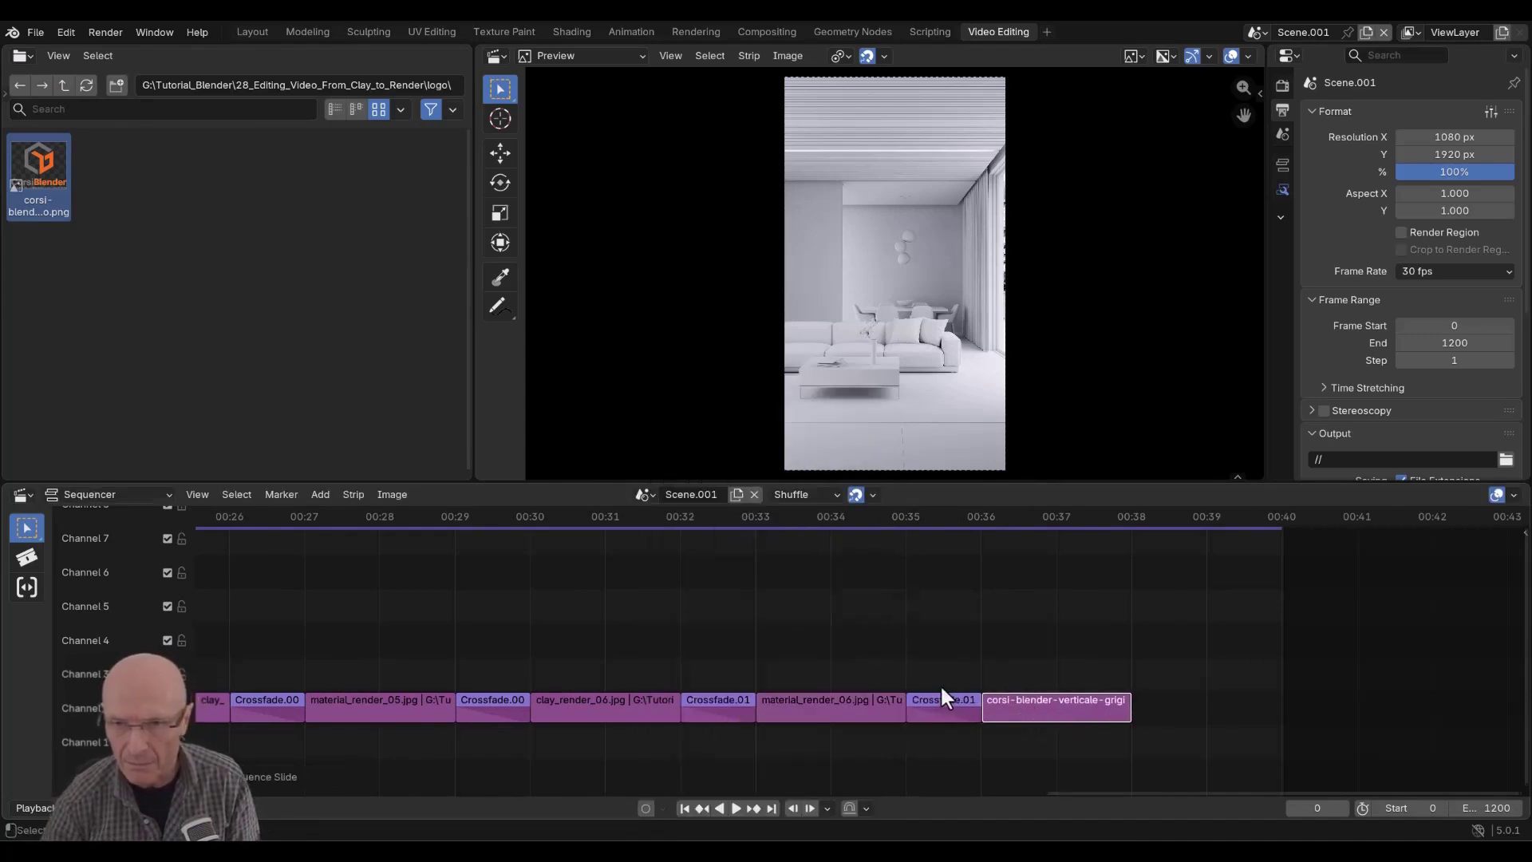
Preview the logo strip at 00:36+19 and set its X and Y scale to 0.2.
click(894, 750)
scroll(921, 678, down, 3)
mouse_move(931, 527)
mouse_down()
mouse_move(965, 525)
mouse_move(901, 530)
mouse_move(957, 533)
mouse_up()
click(965, 705)
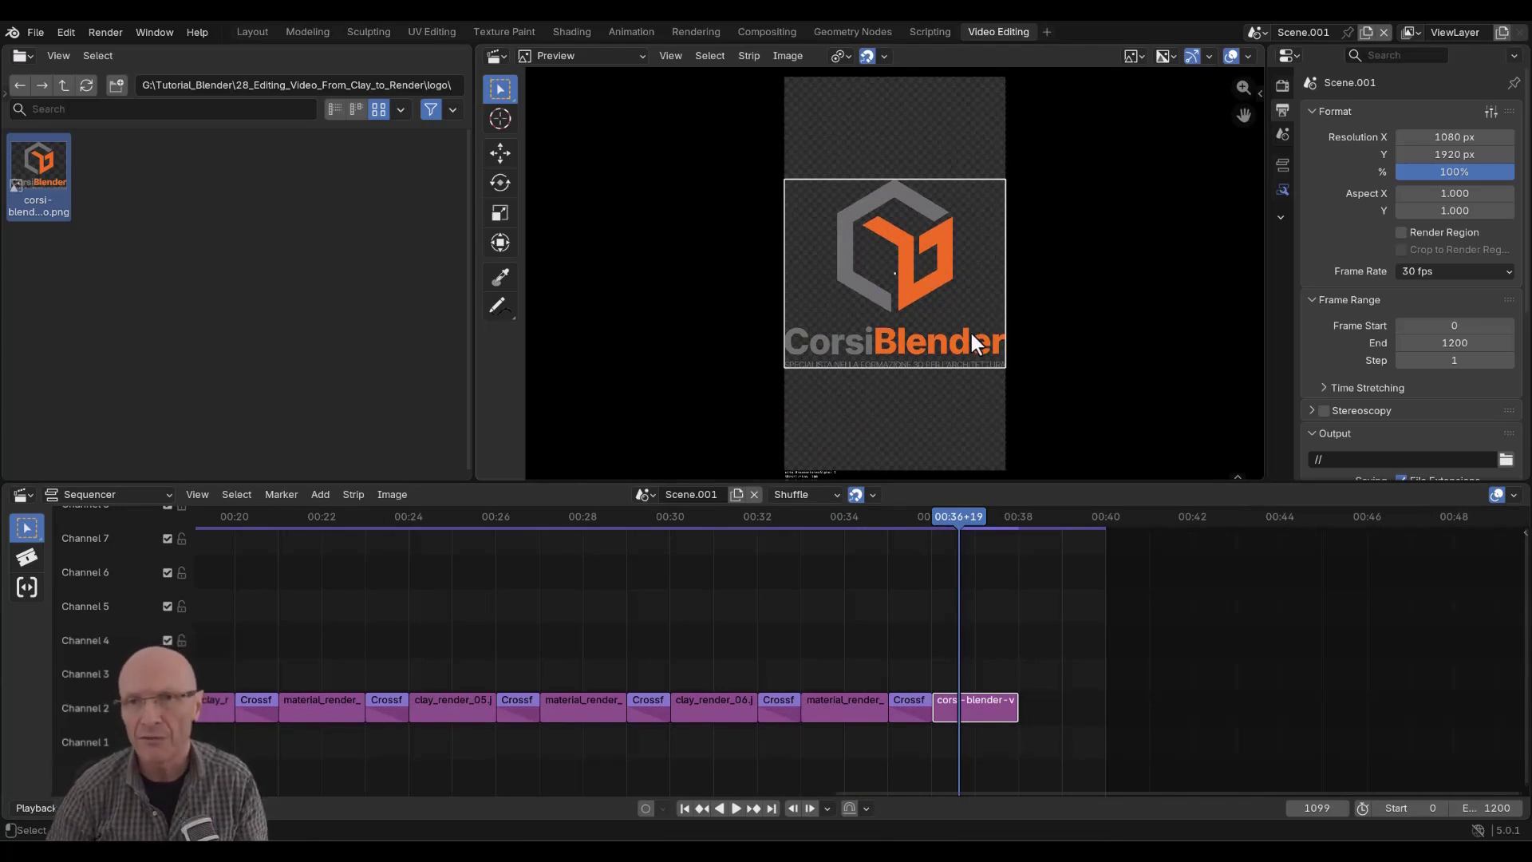
key(s)
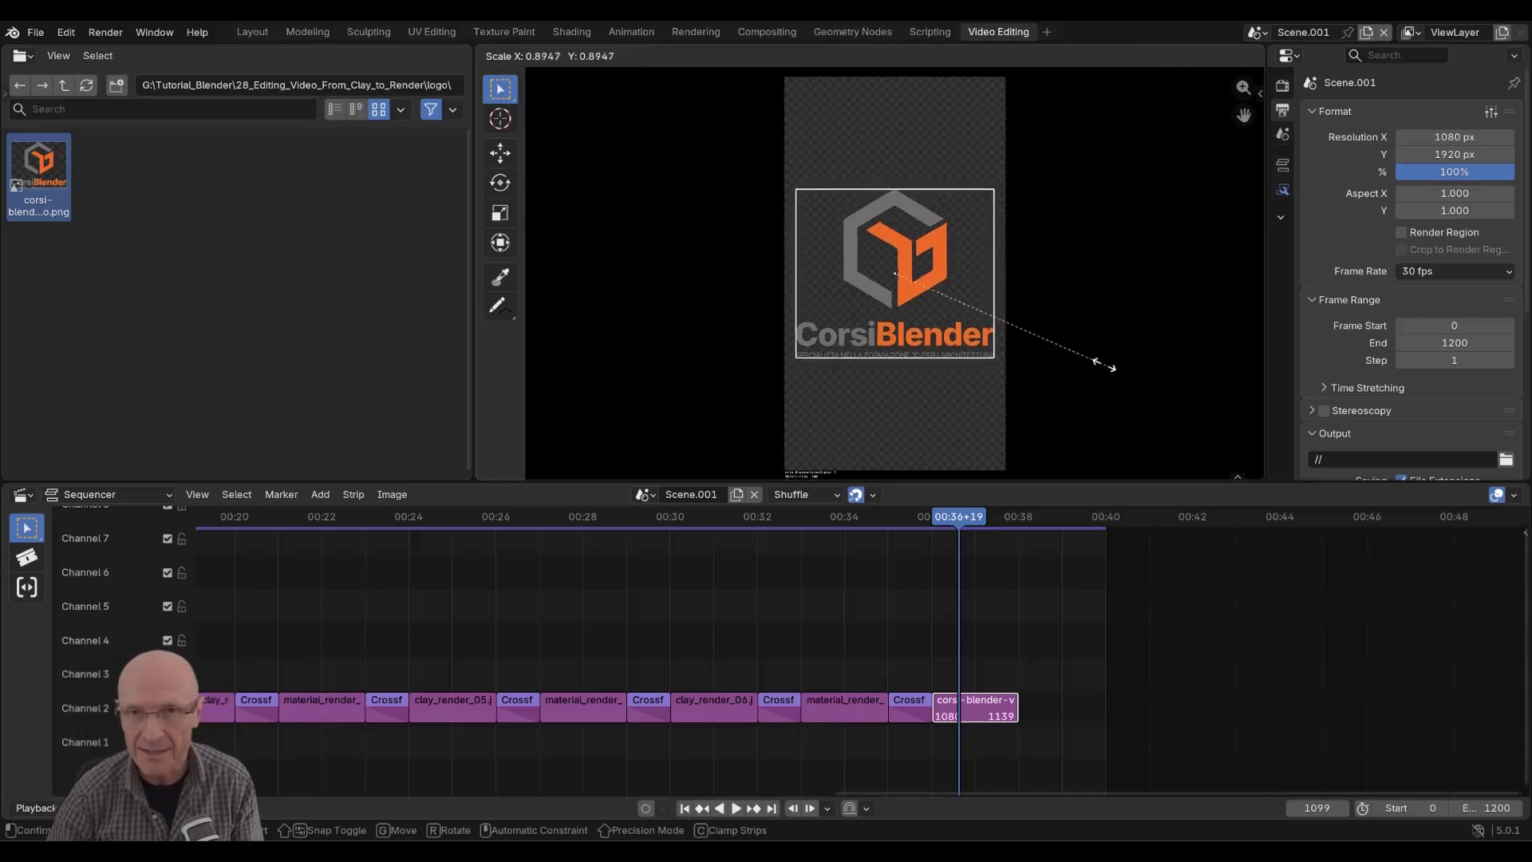
click(1002, 314)
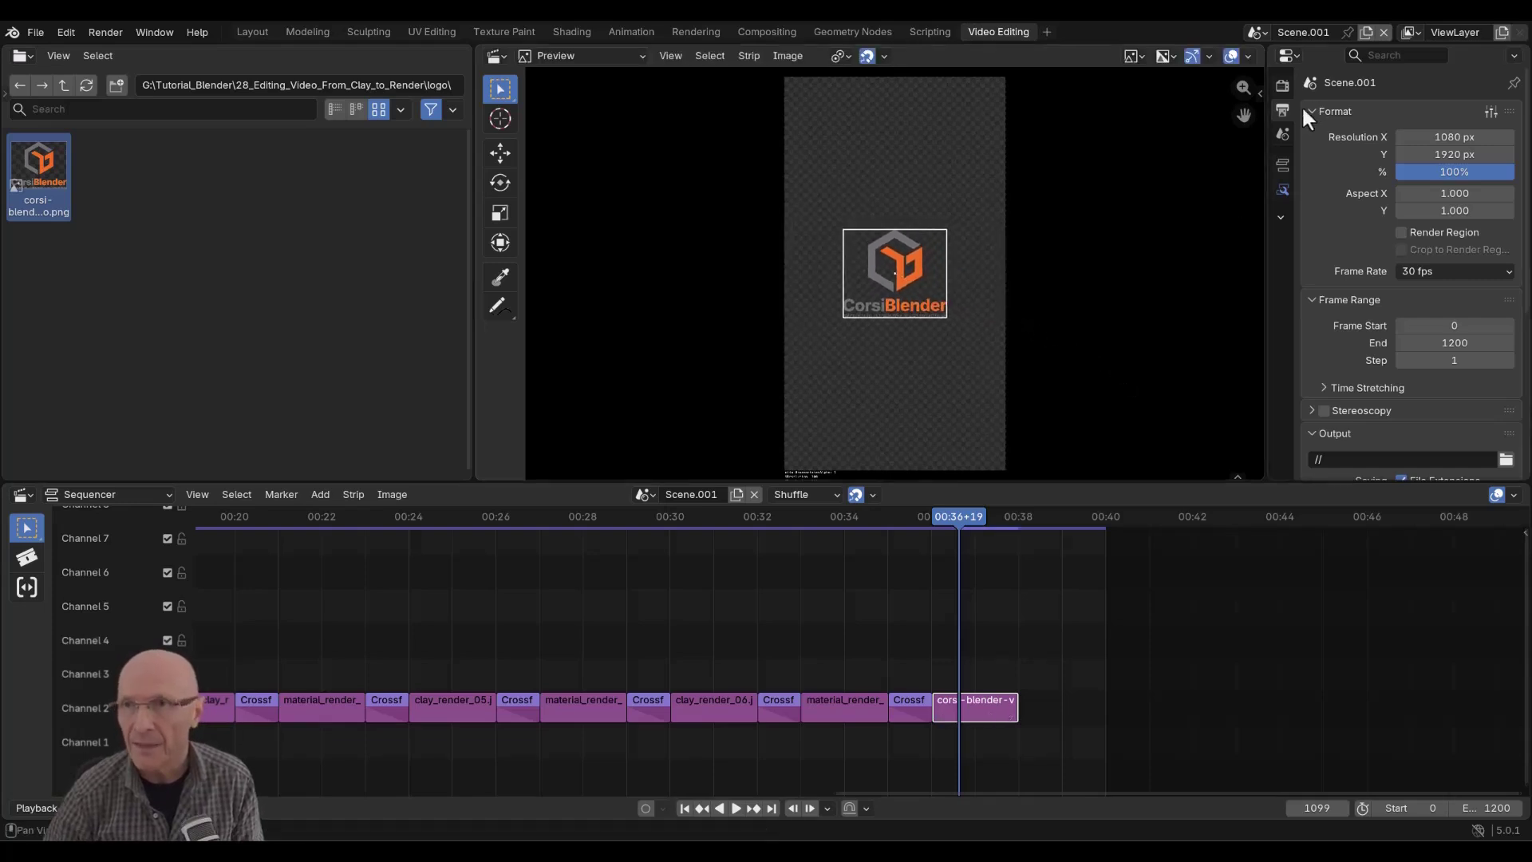
click(1280, 165)
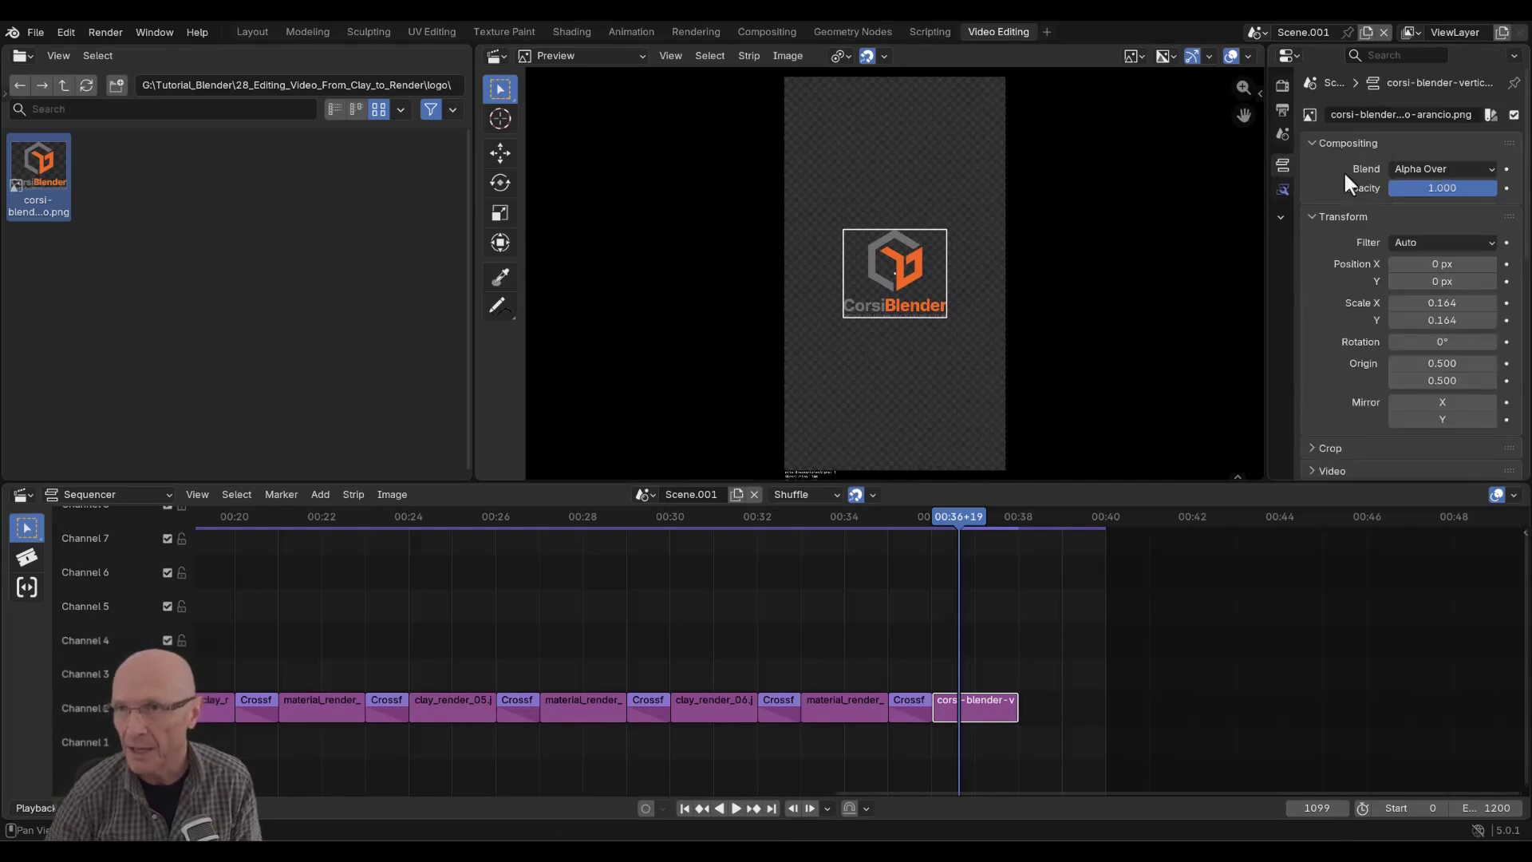
drag(1443, 303, 1443, 321)
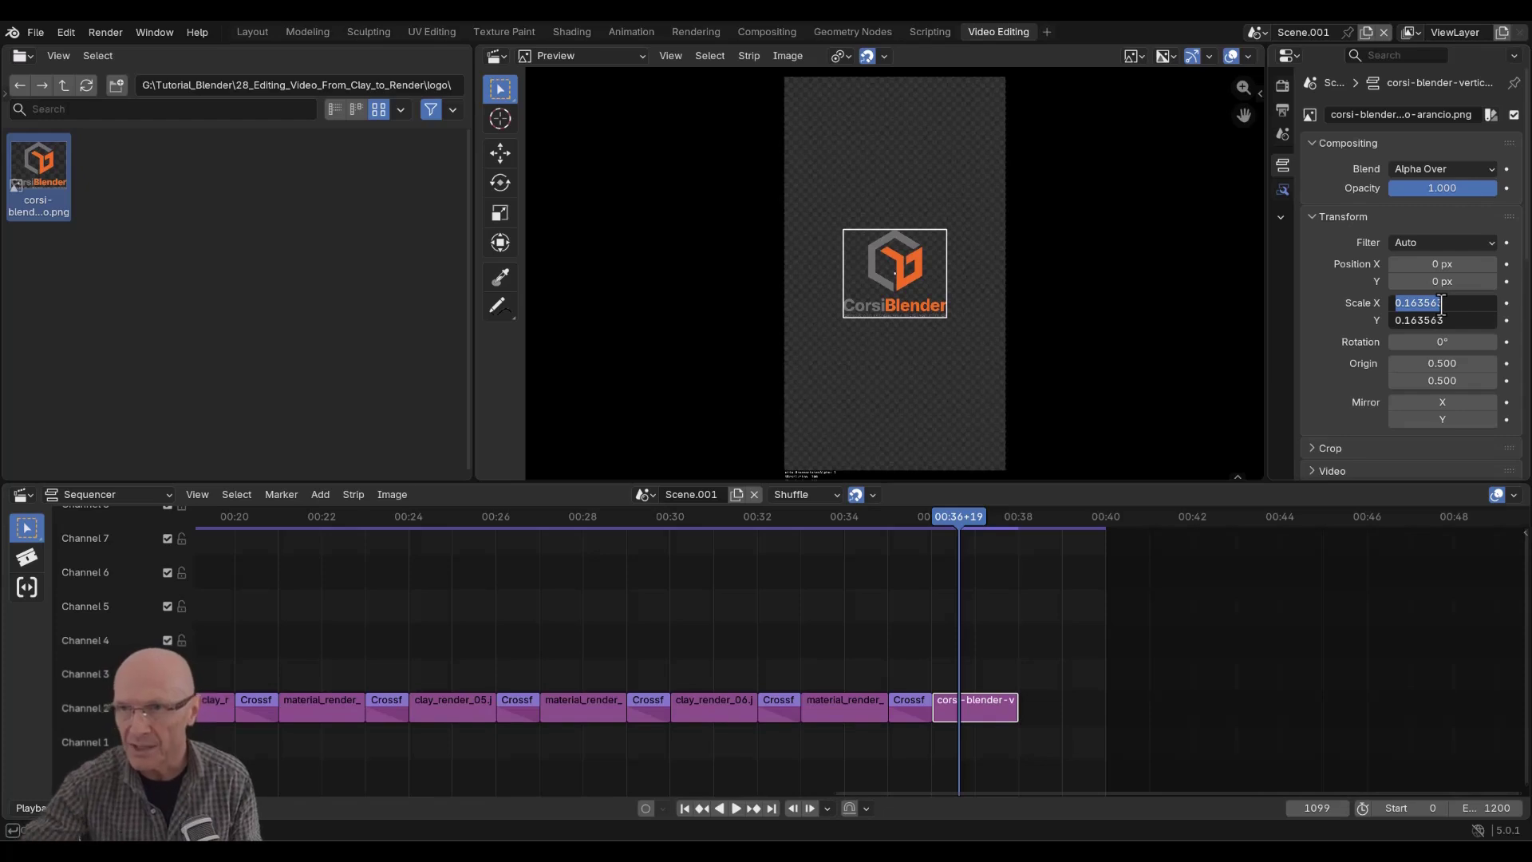
text(0.2)
key(Return)
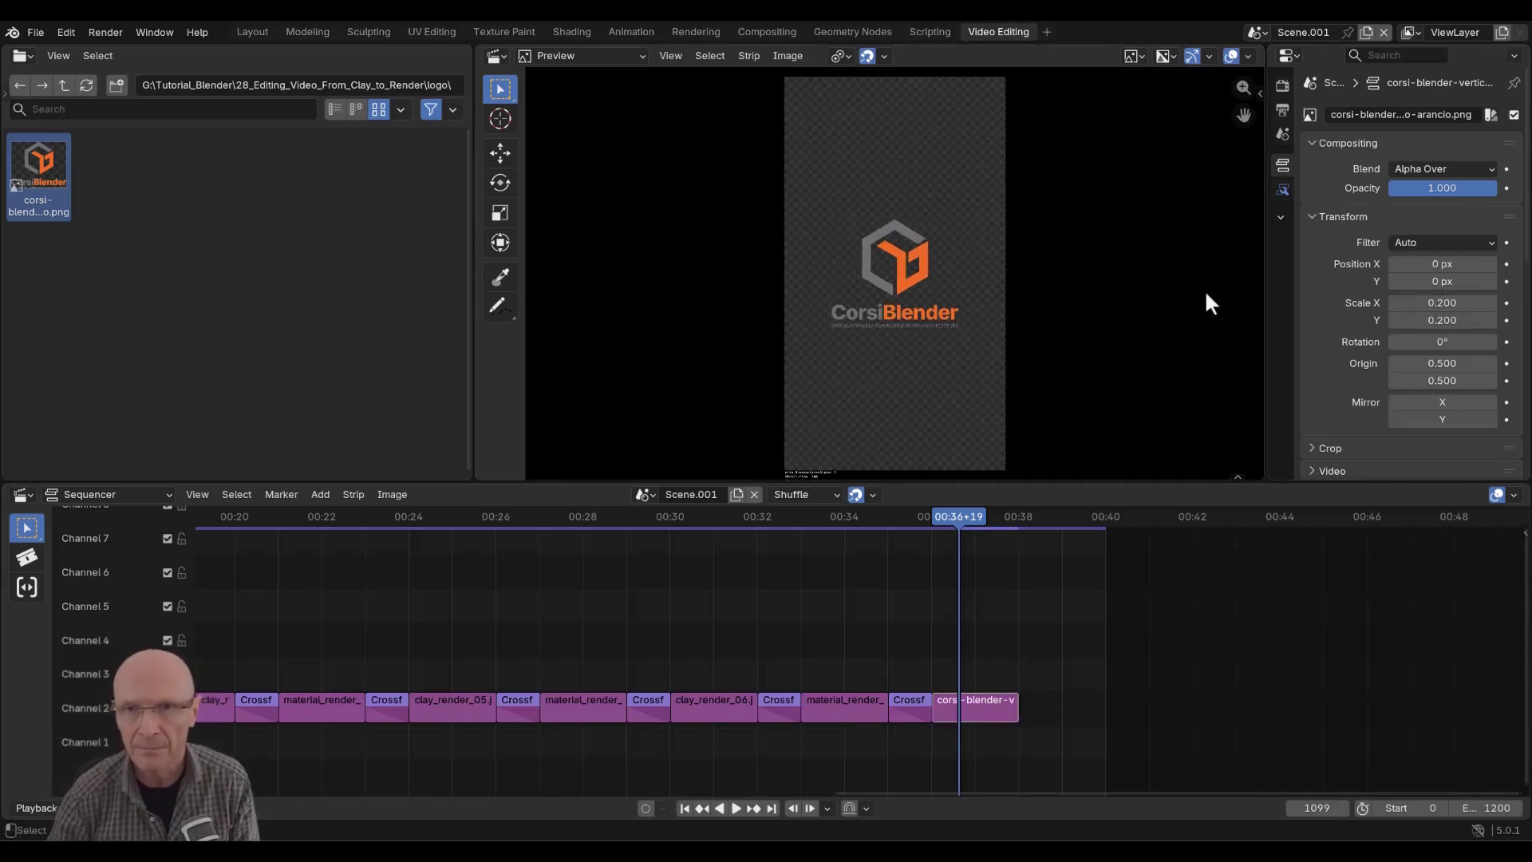
Add the venice-story MP3 from the sound folder on channel 3, starting at 0 seconds.
key(Home)
scroll(581, 693, down, 1)
middle_drag(563, 691, 590, 686)
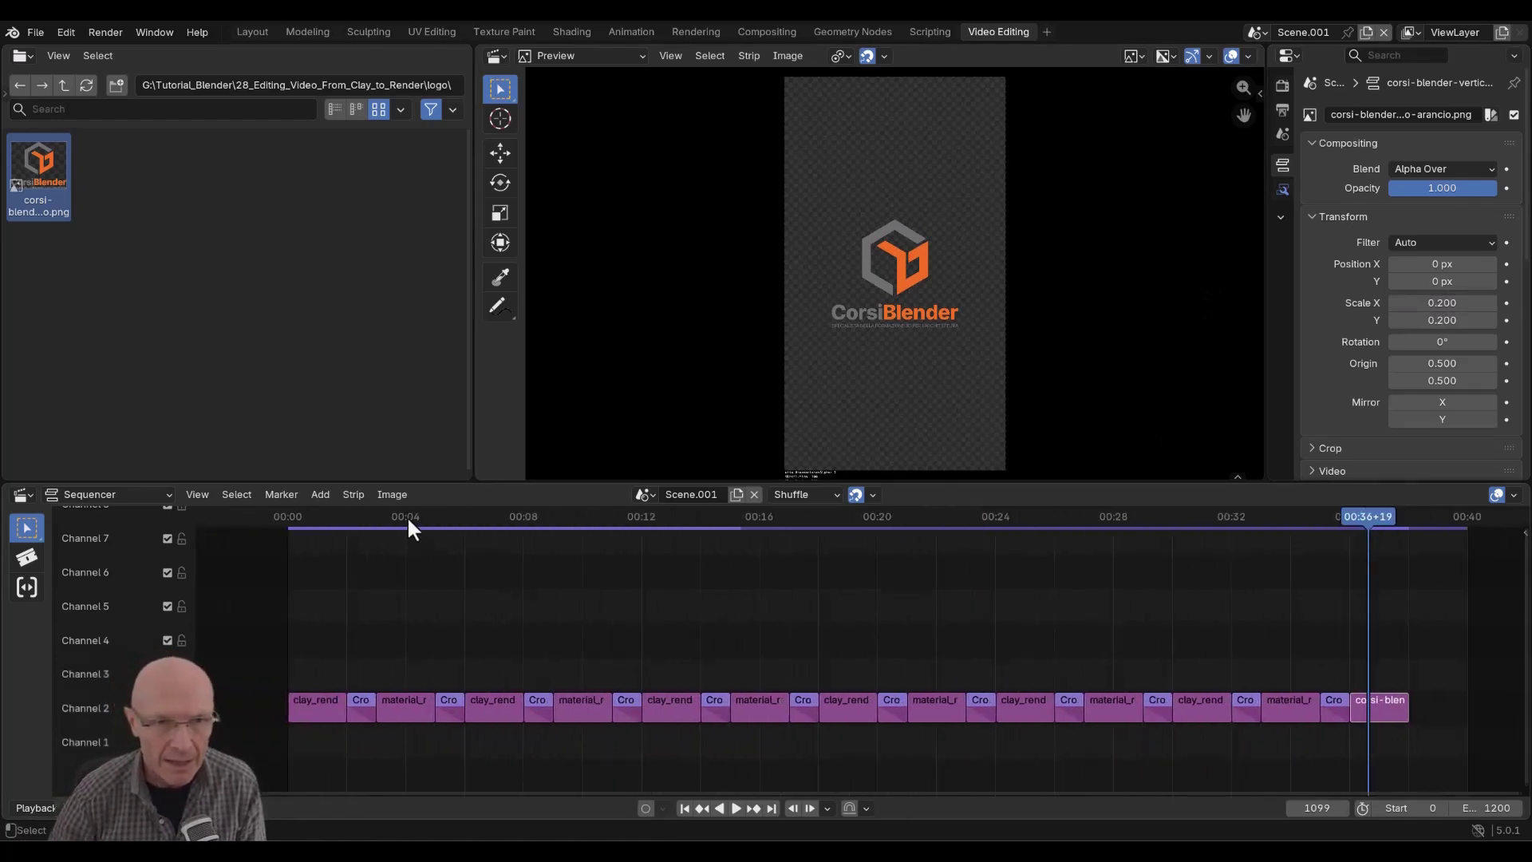
click(66, 86)
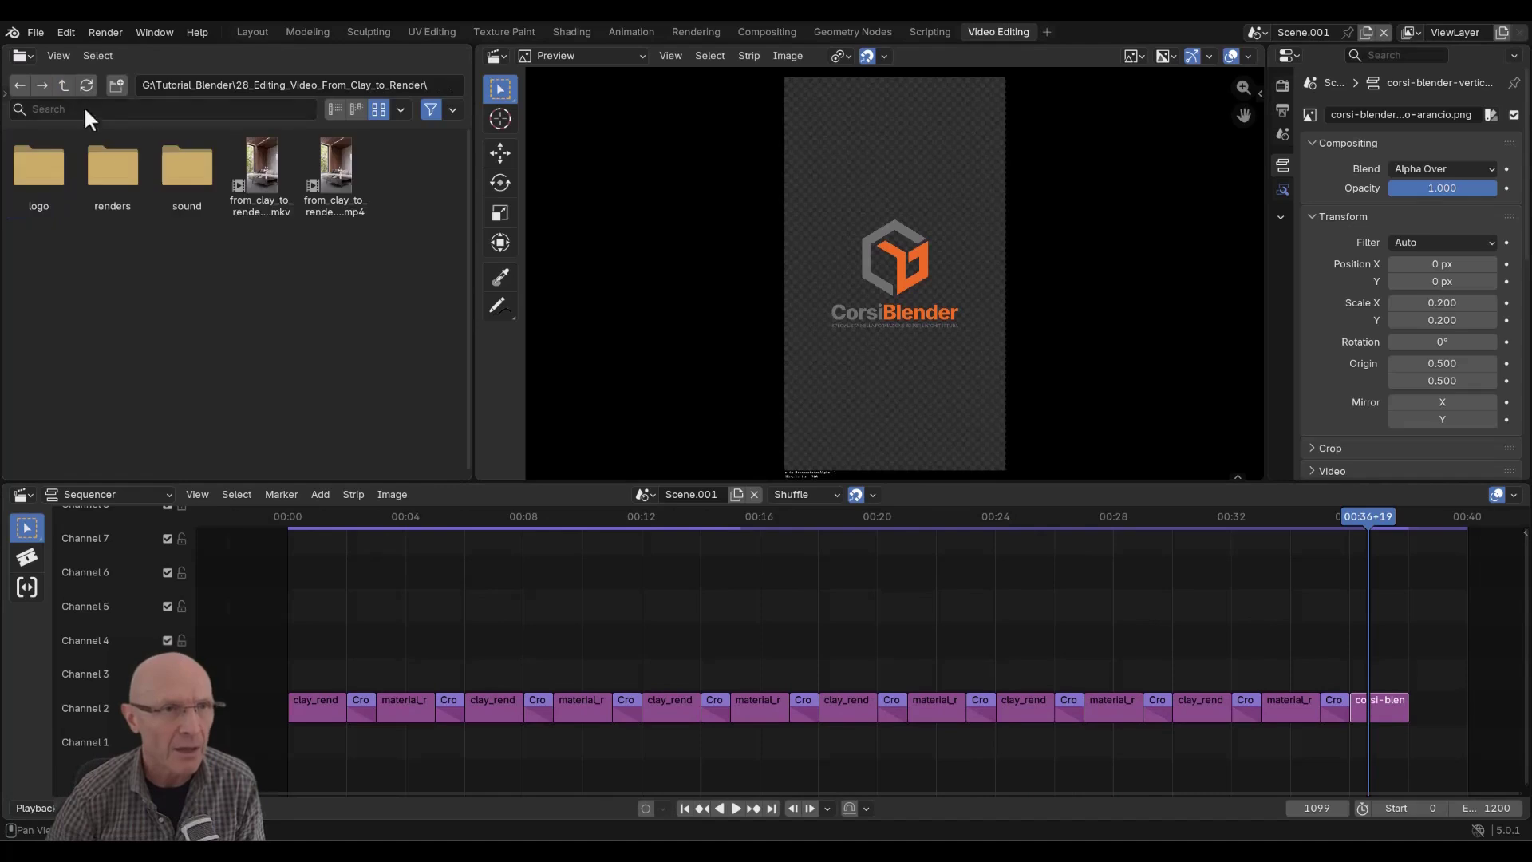
double_click(184, 174)
drag(36, 171, 290, 675)
drag(285, 669, 287, 670)
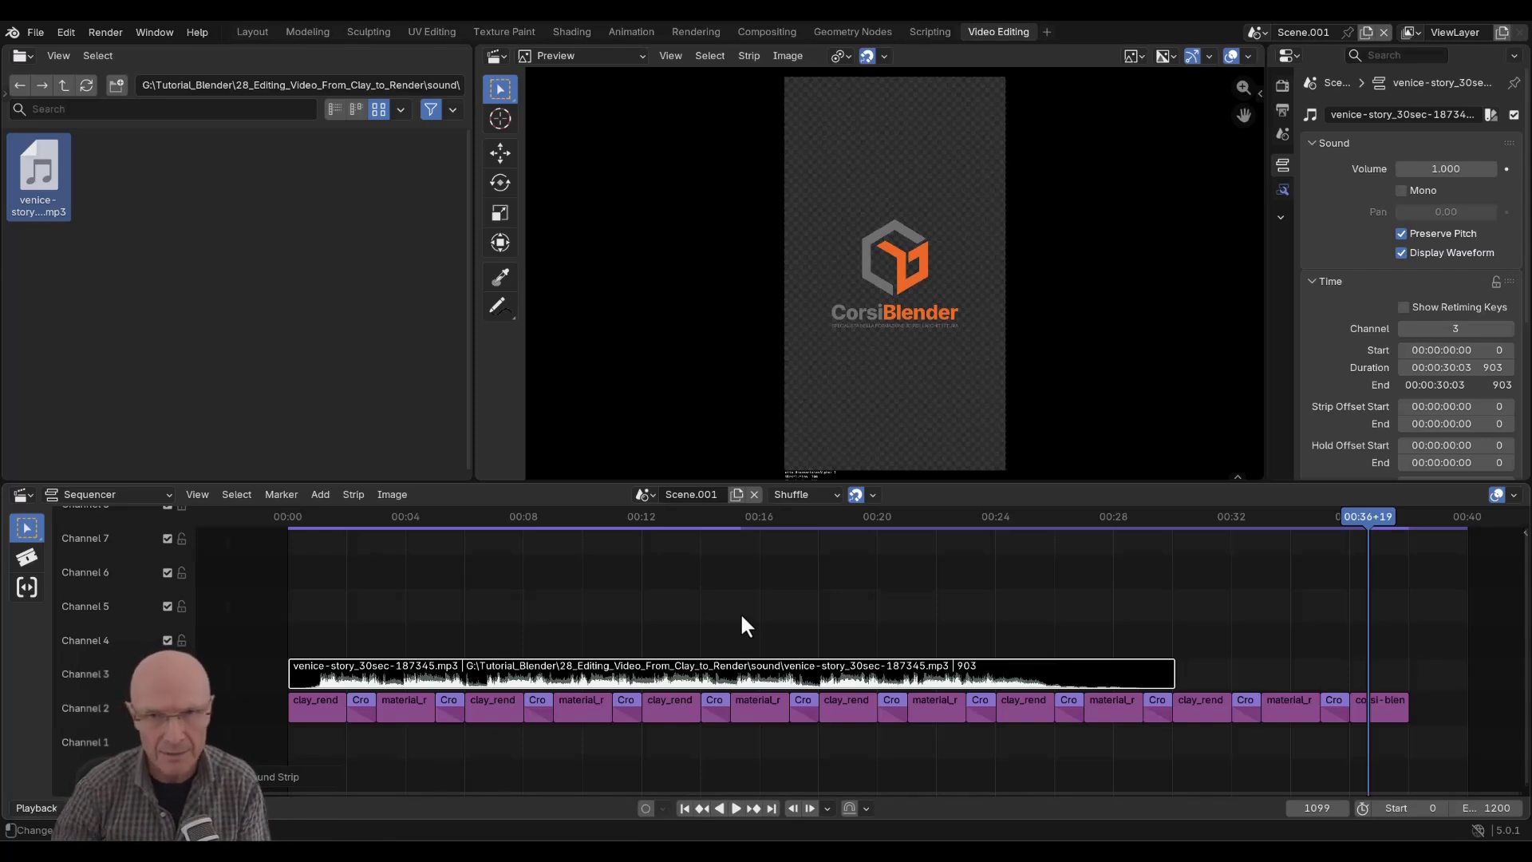
Set the volume of the venice-story sound strip to 0.35.
click(1432, 169)
text(0.35)
key(Return)
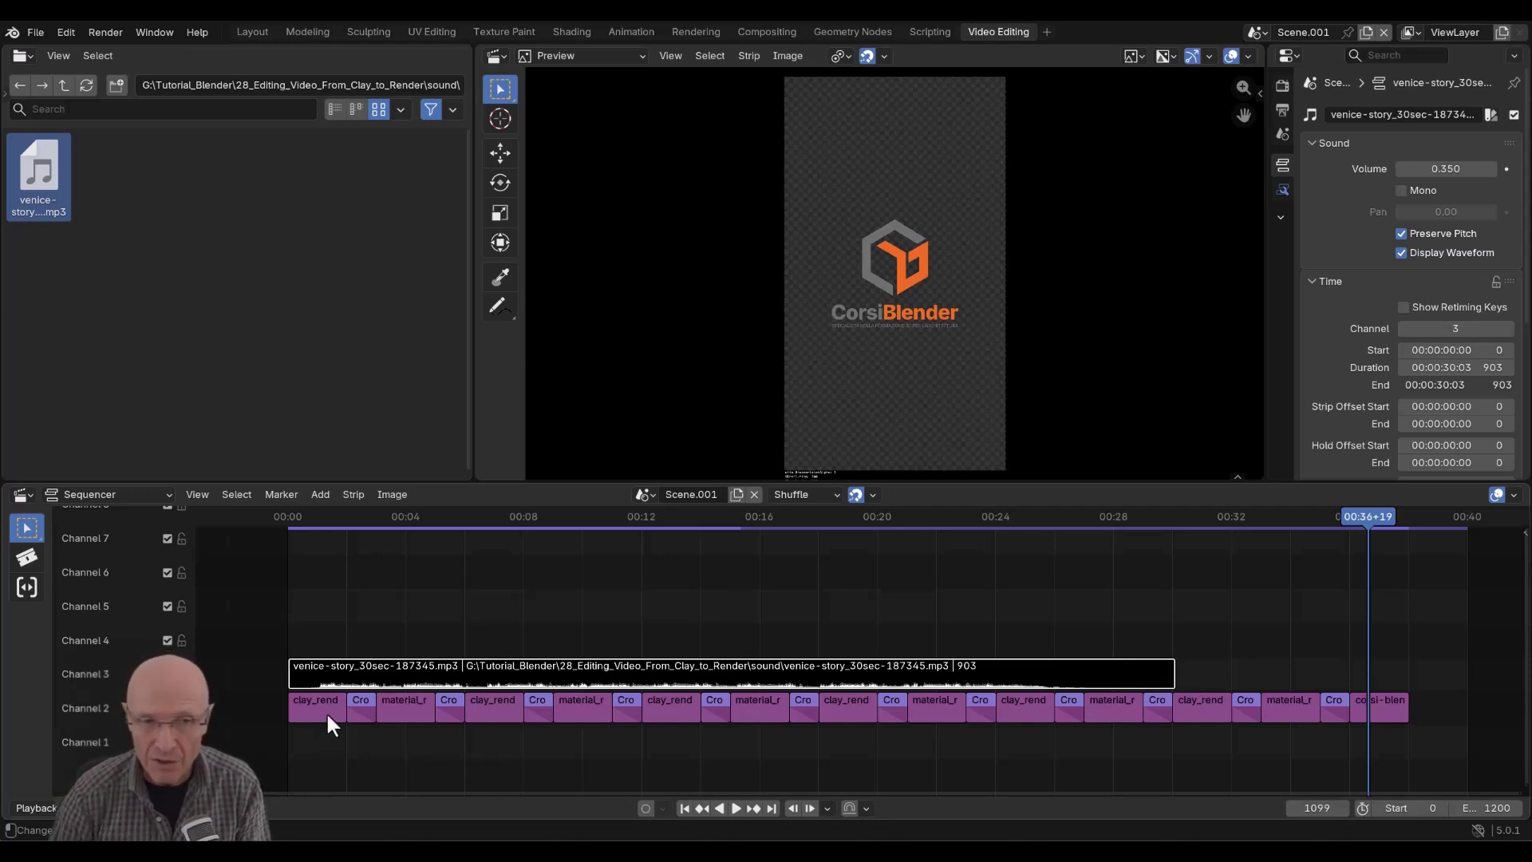
Try to shorten the end of clay_render_01.jpg by 15 frames and undo the trim.
scroll(967, 707, up, 2)
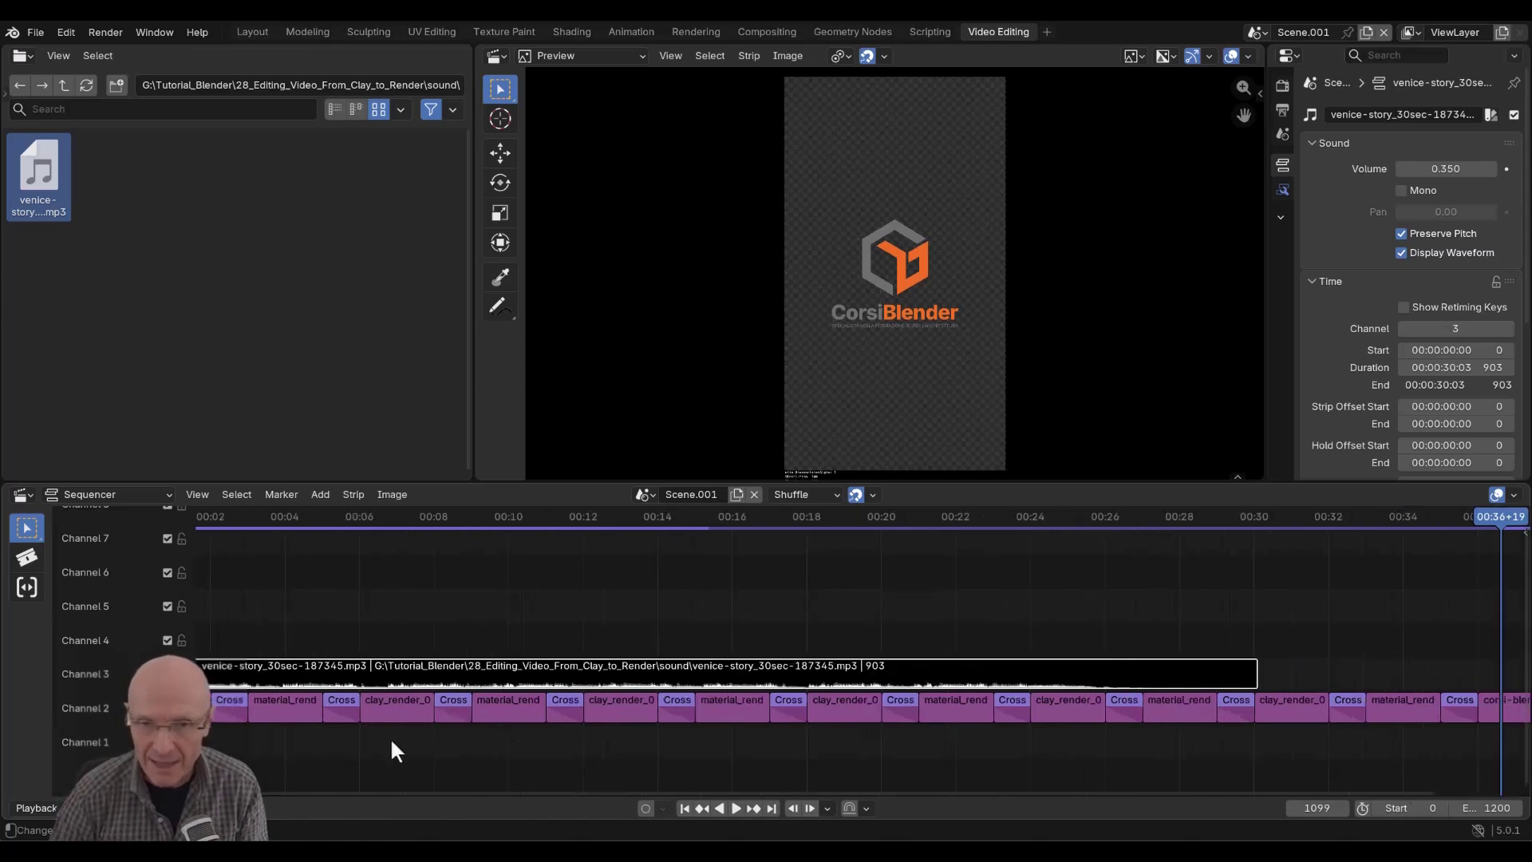
scroll(693, 721, up, 5)
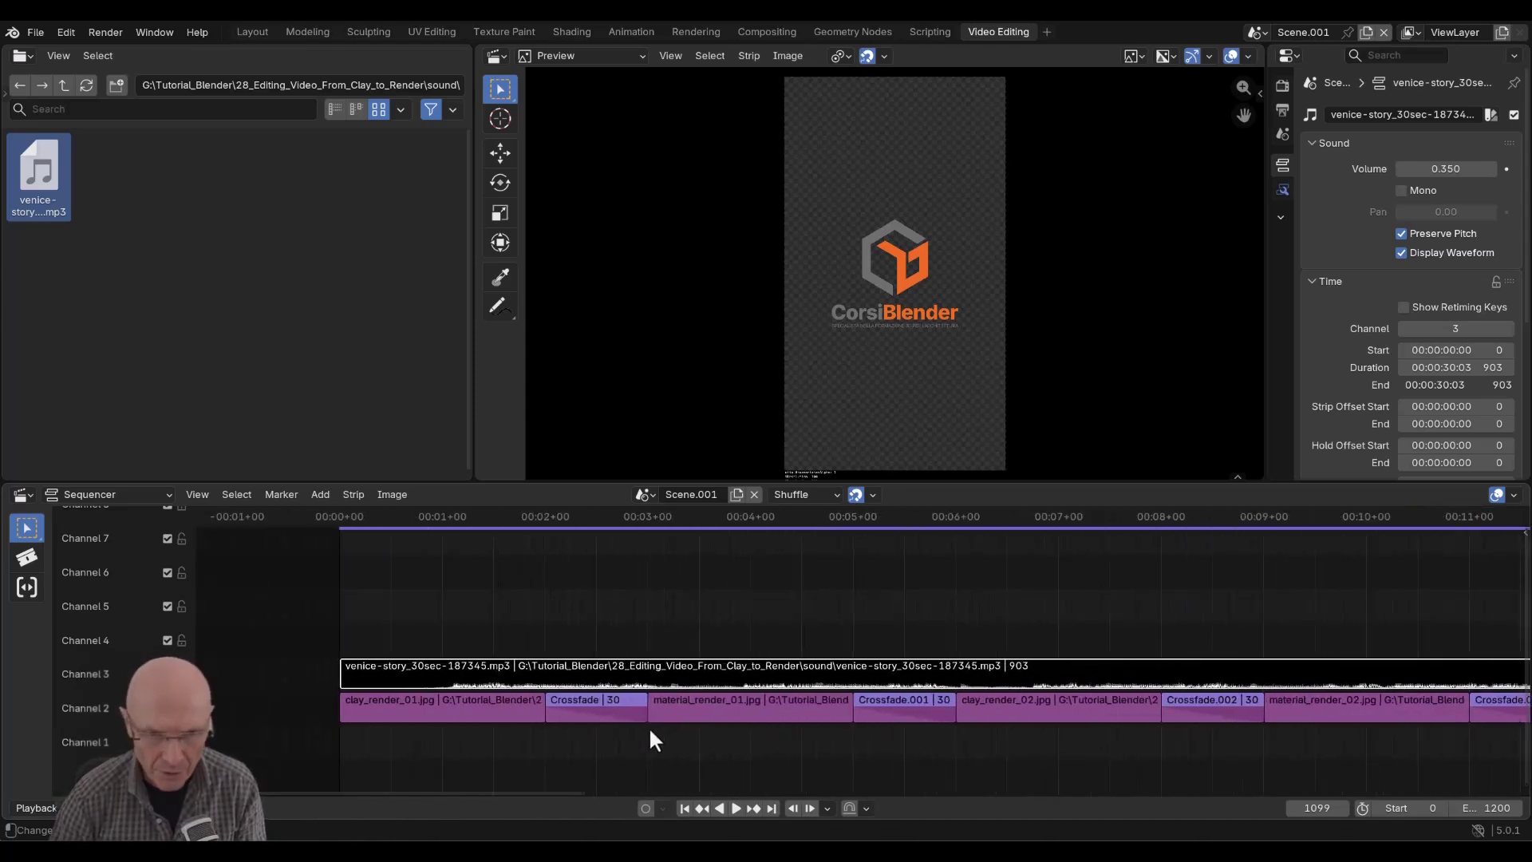
scroll(573, 724, up, 1)
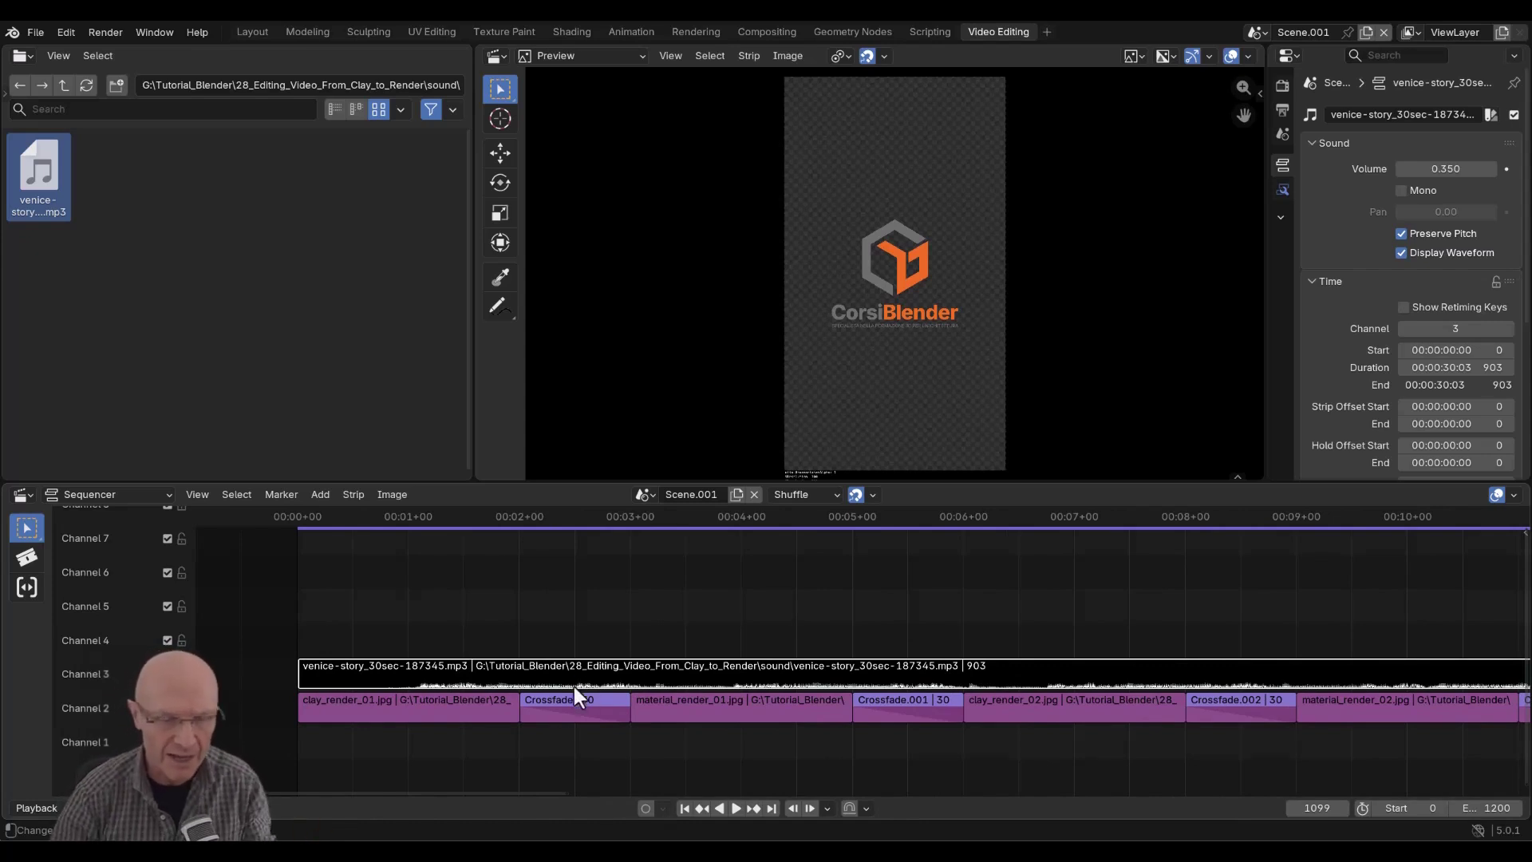
click(491, 710)
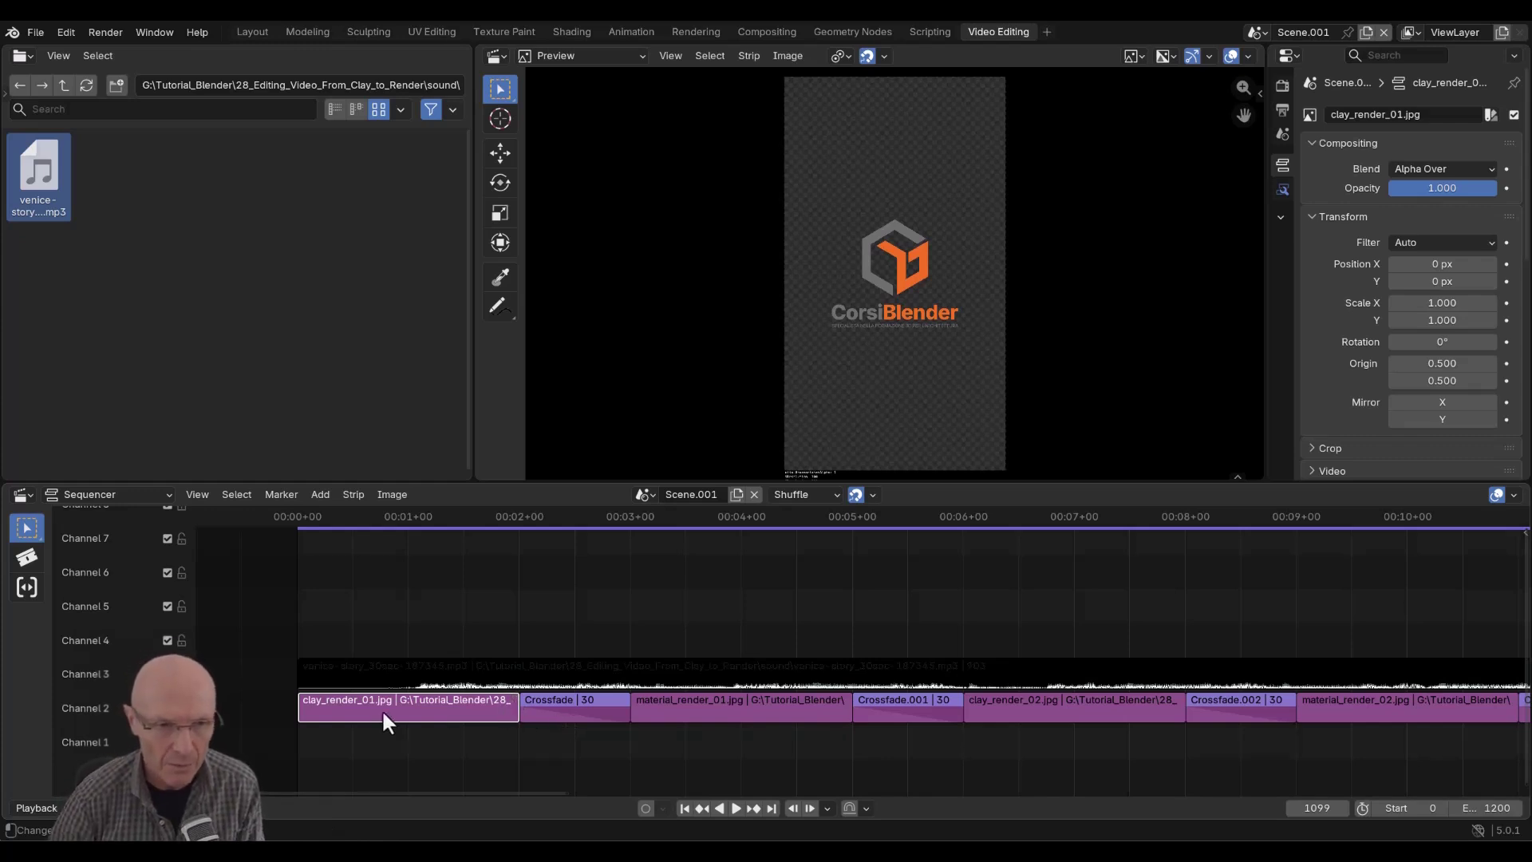
click(65, 86)
double_click(112, 166)
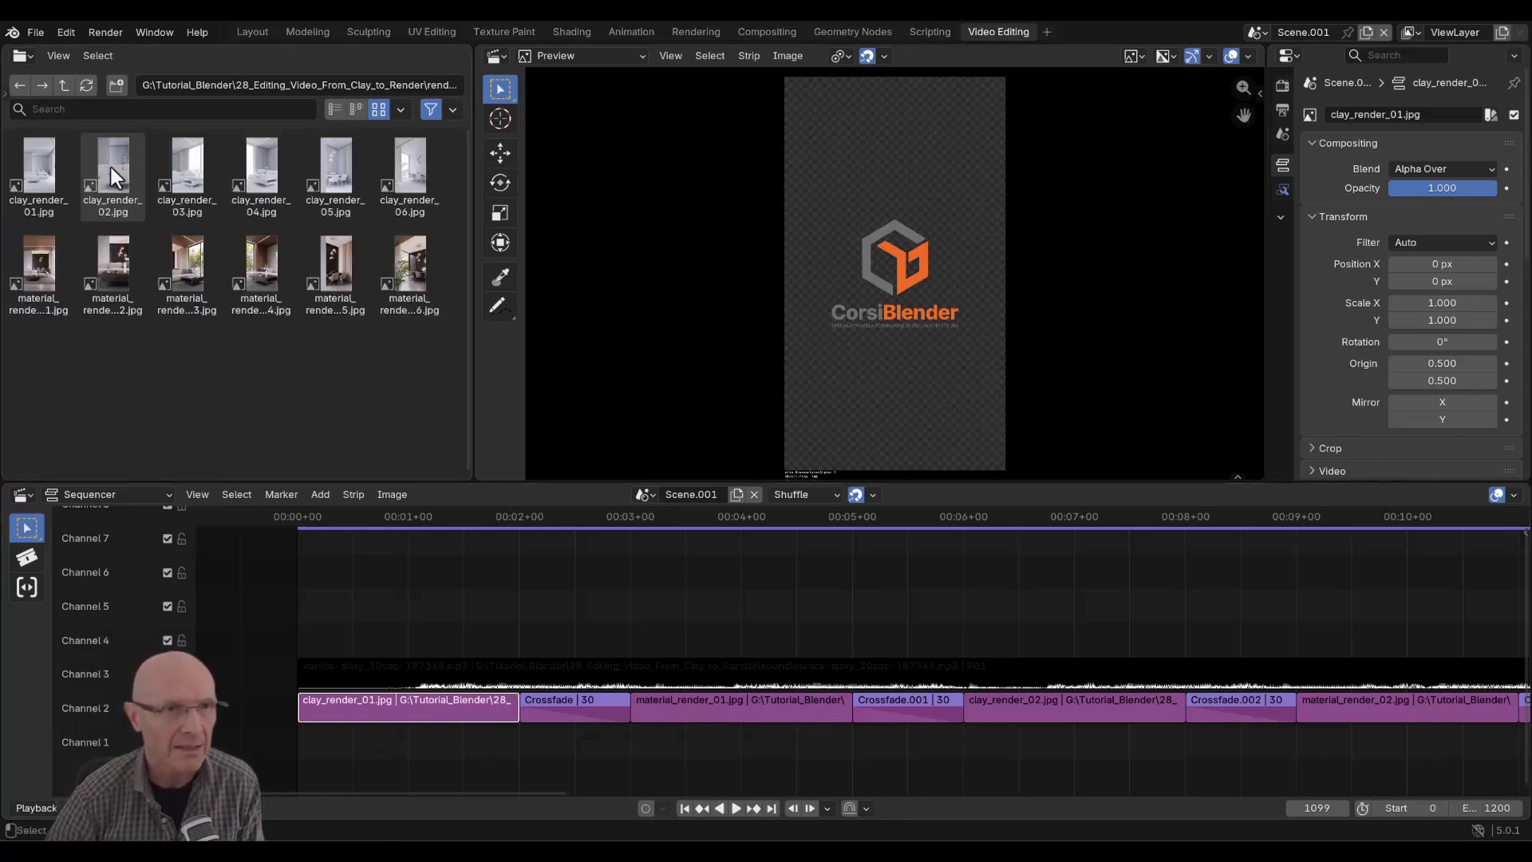
click(50, 169)
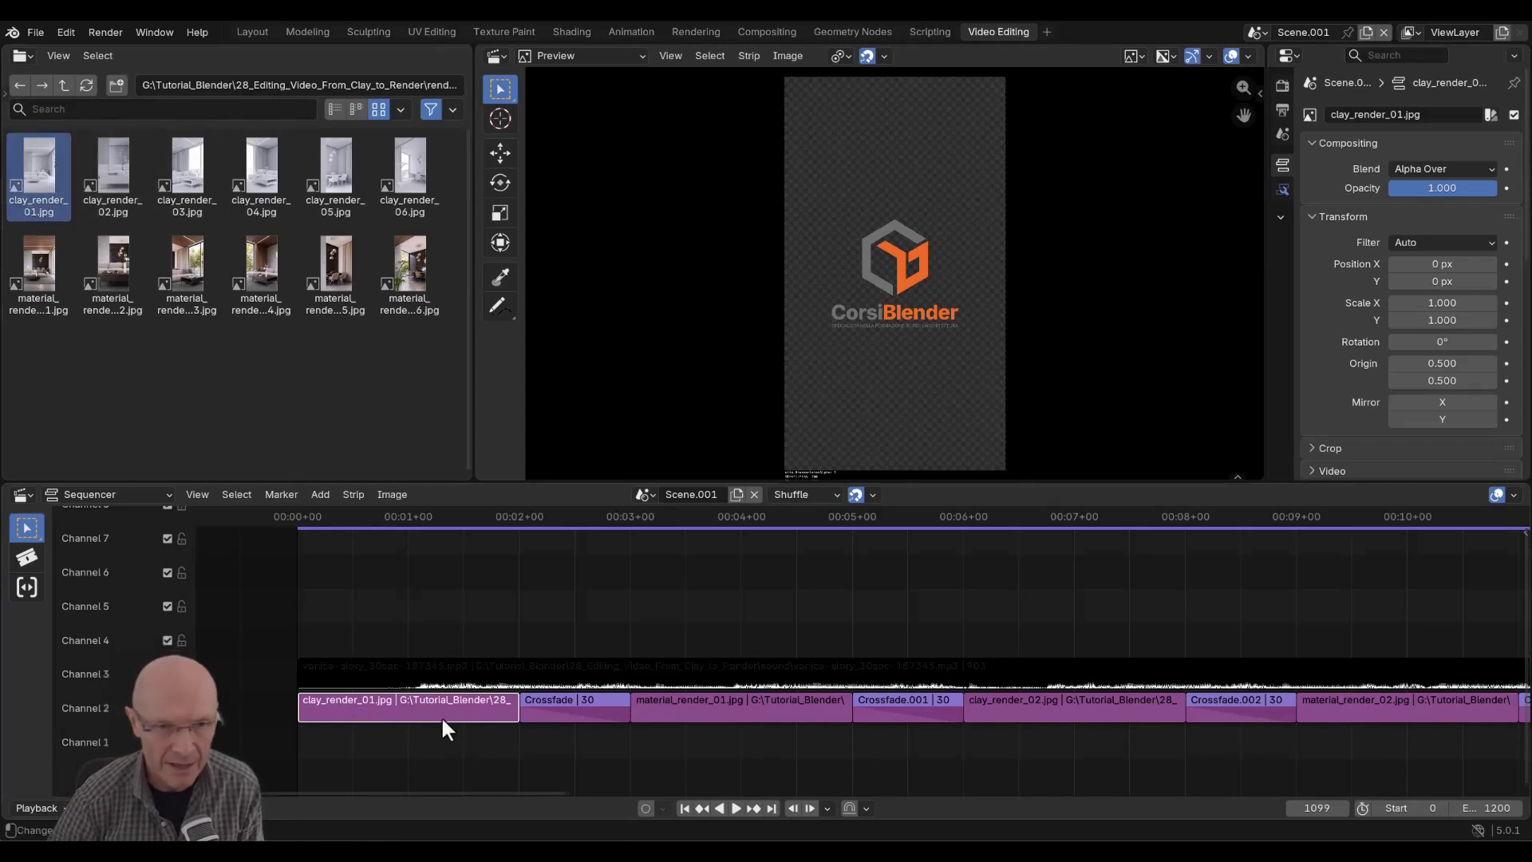
drag(509, 707, 454, 707)
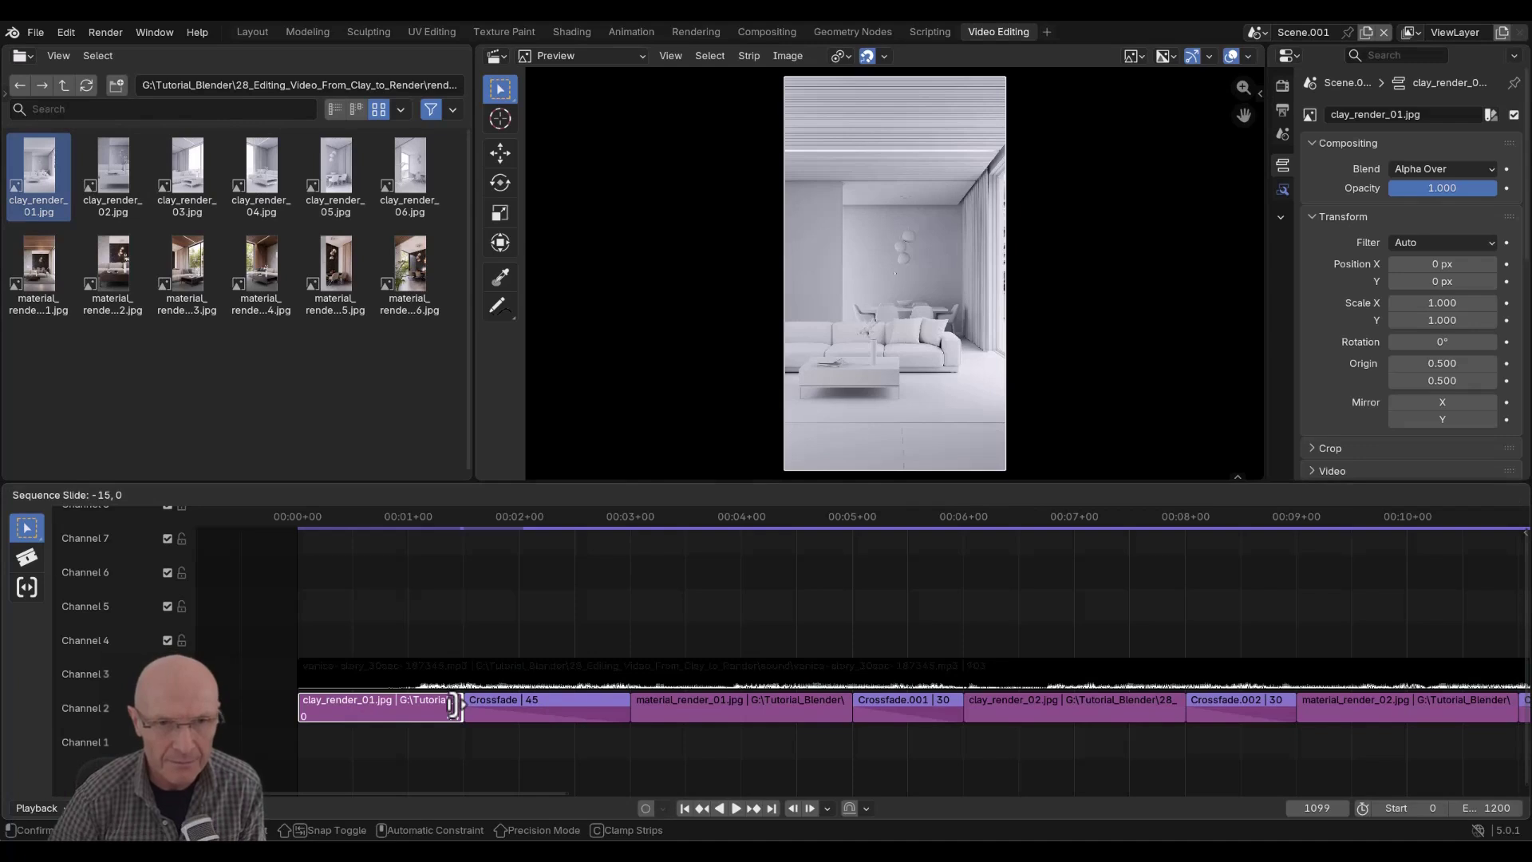
scroll(667, 667, up, 3)
key(ctrl+z)
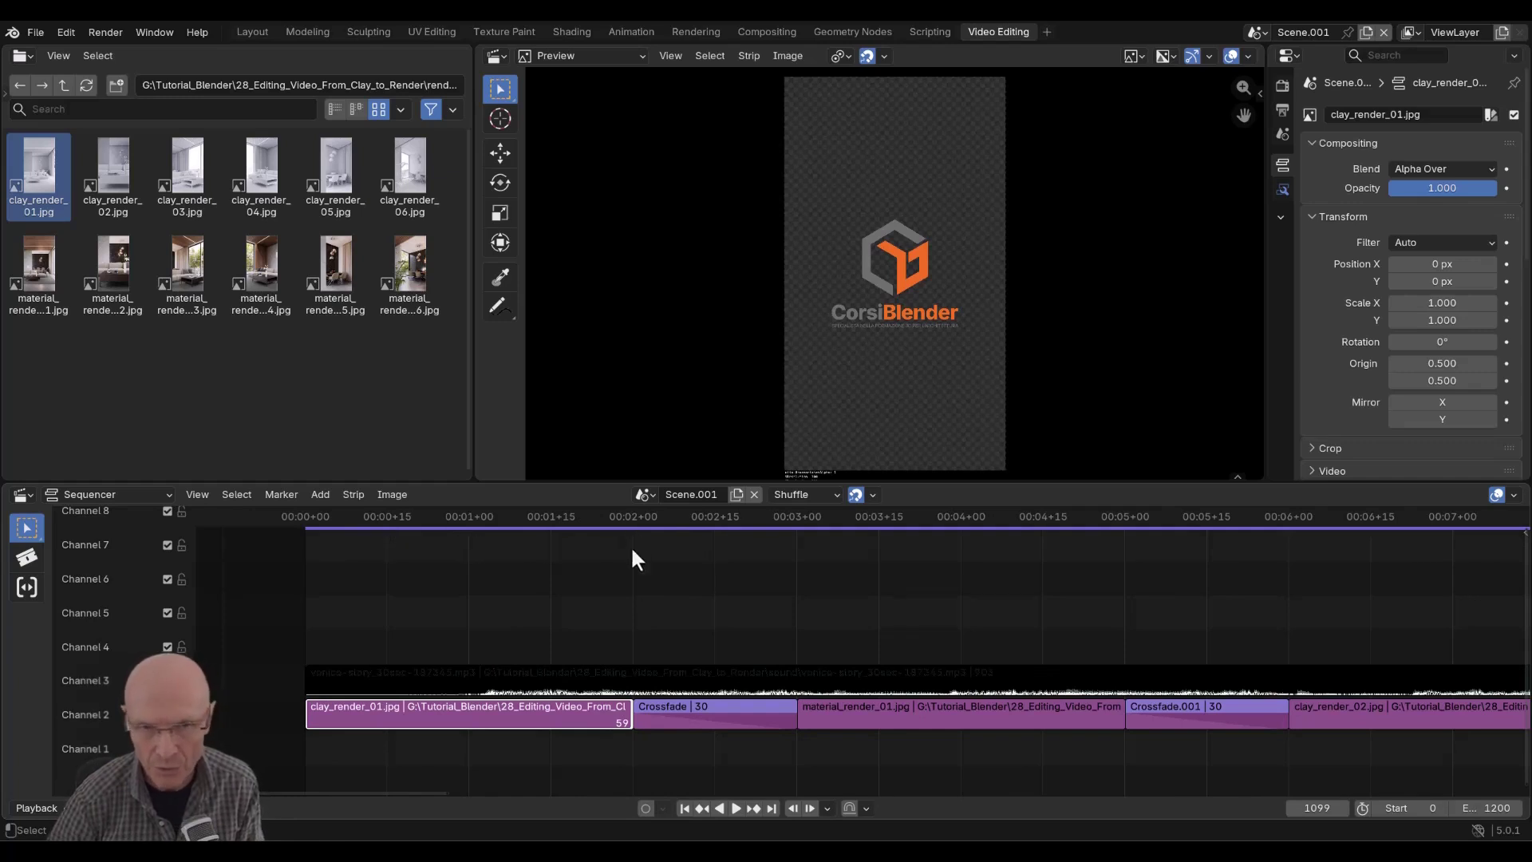
Trim clay_render_01.jpg to end at 00:01+15 and move material_render_01.jpg to start at 2 seconds, leaving a 15-frame Crossfade.
drag(625, 716, 550, 717)
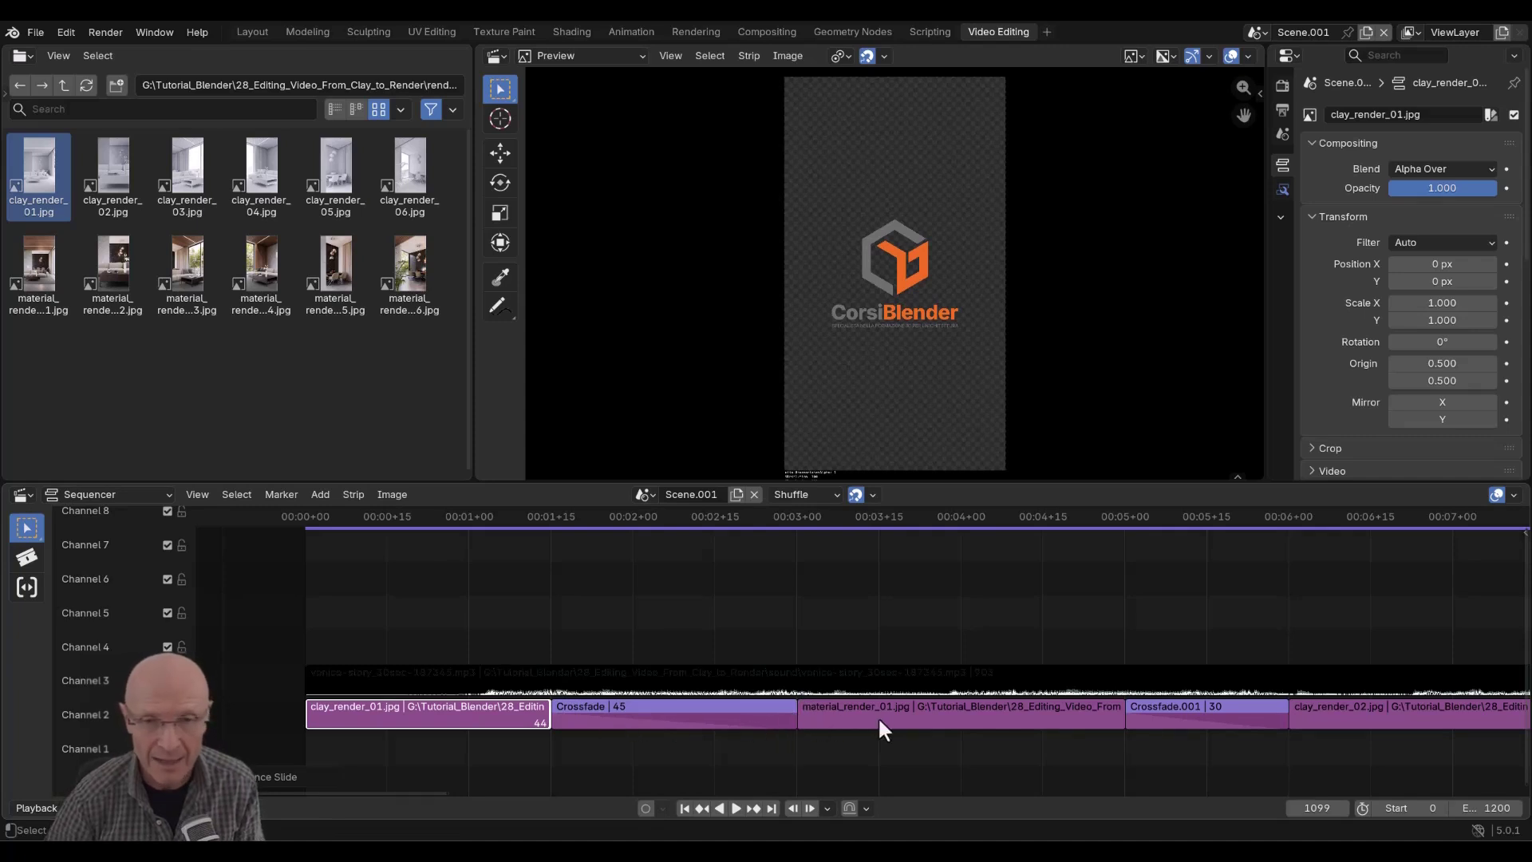
click(850, 717)
drag(852, 722, 686, 696)
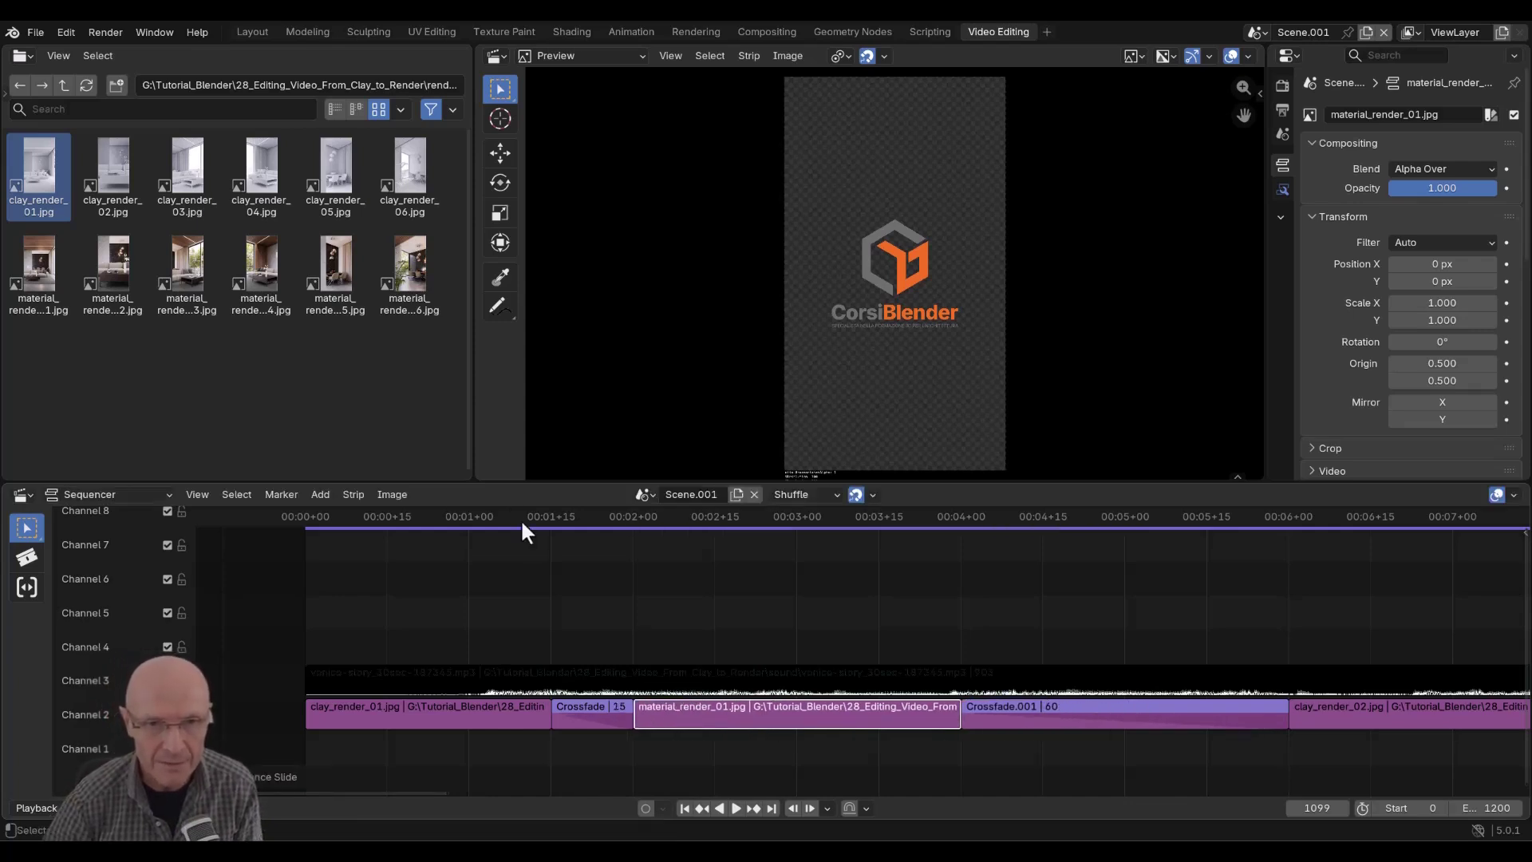
Play the shortened Crossfade between clay_render_01.jpg and material_render_01.jpg and return the playhead to the start.
mouse_move(502, 516)
mouse_down()
mouse_move(701, 536)
mouse_move(508, 534)
mouse_up()
key(space)
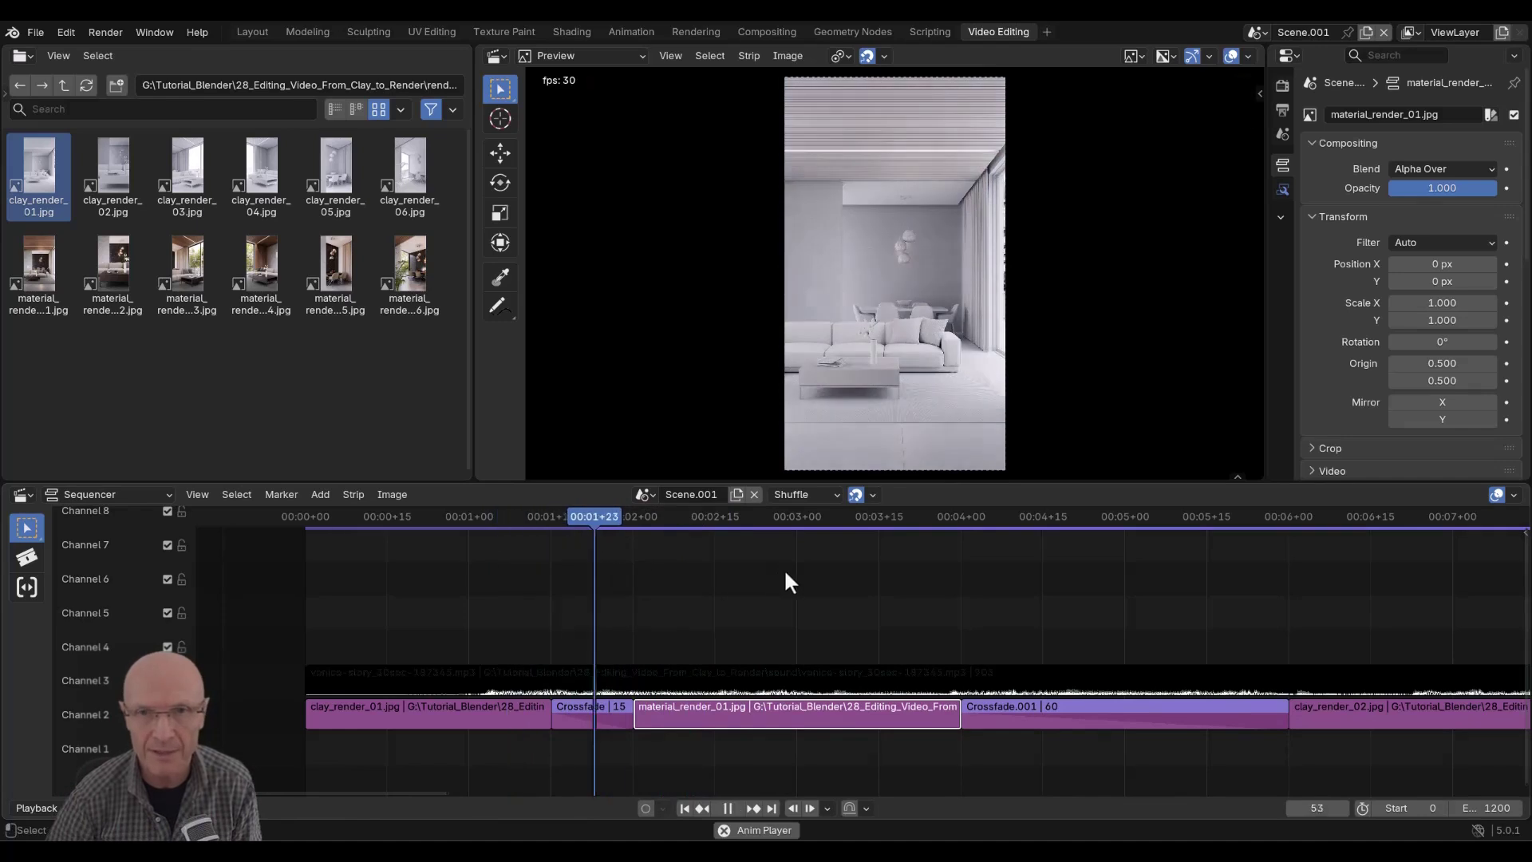
key(space)
drag(768, 520, 303, 522)
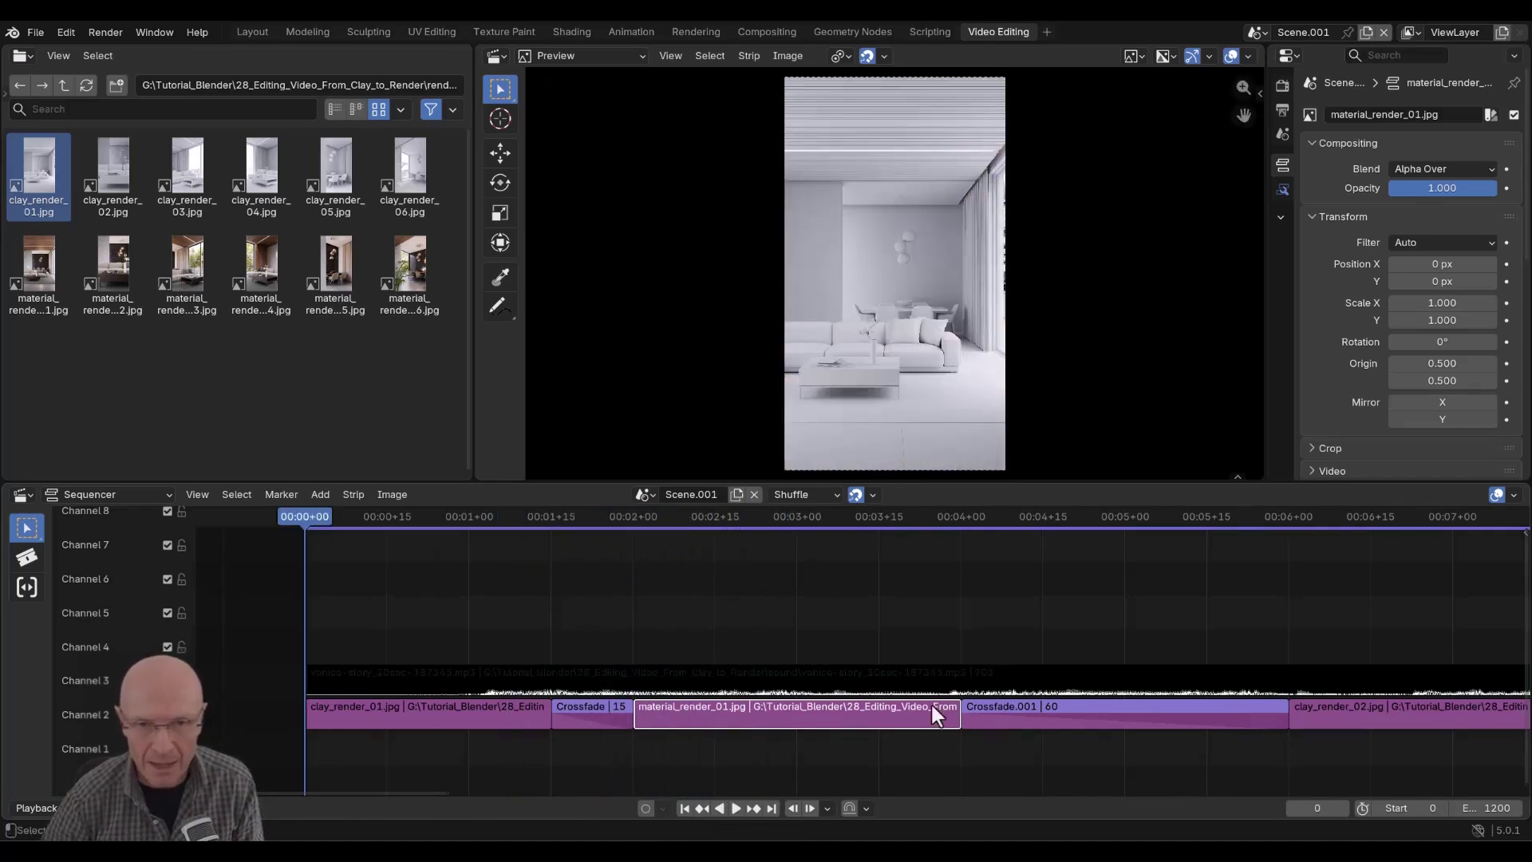
Trim material_render_01.jpg to end at 00:03+15 and move clay_render_02.jpg to start at 4 seconds.
scroll(786, 701, down, 1)
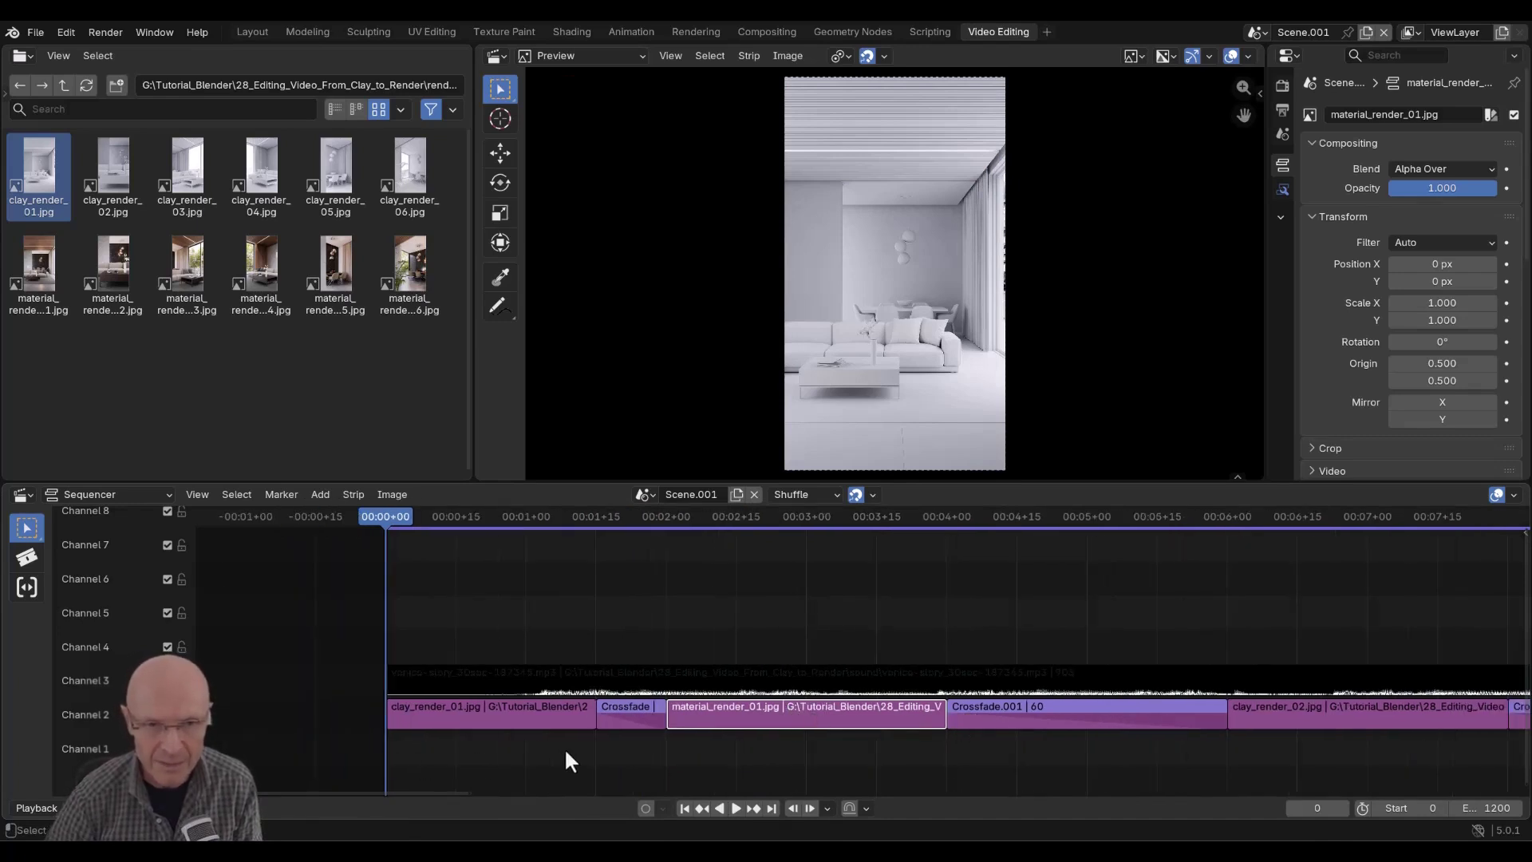
click(498, 713)
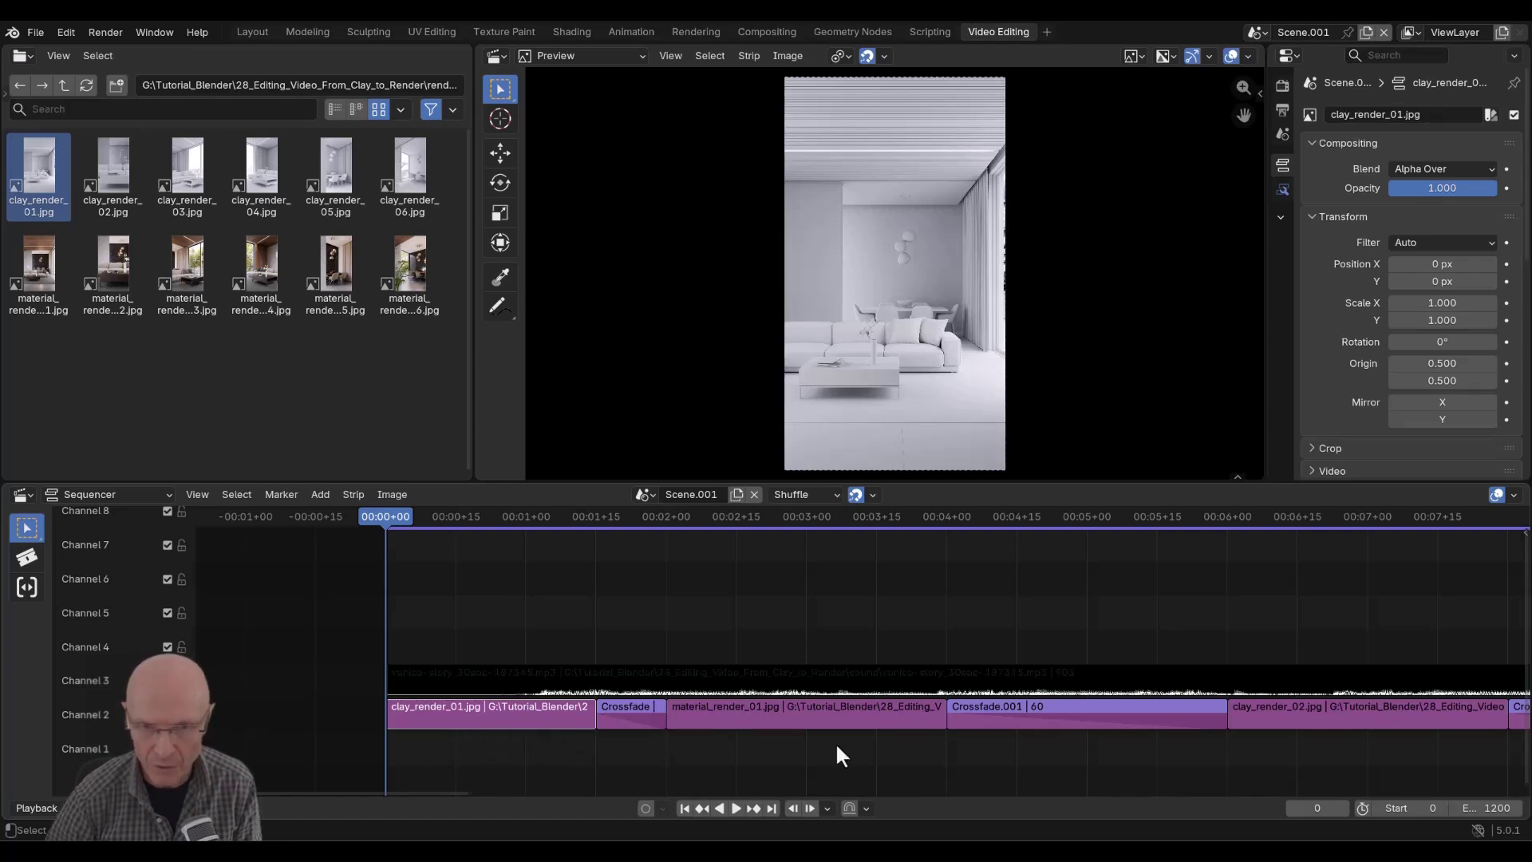
ctrl+scroll(755, 738, right, 2)
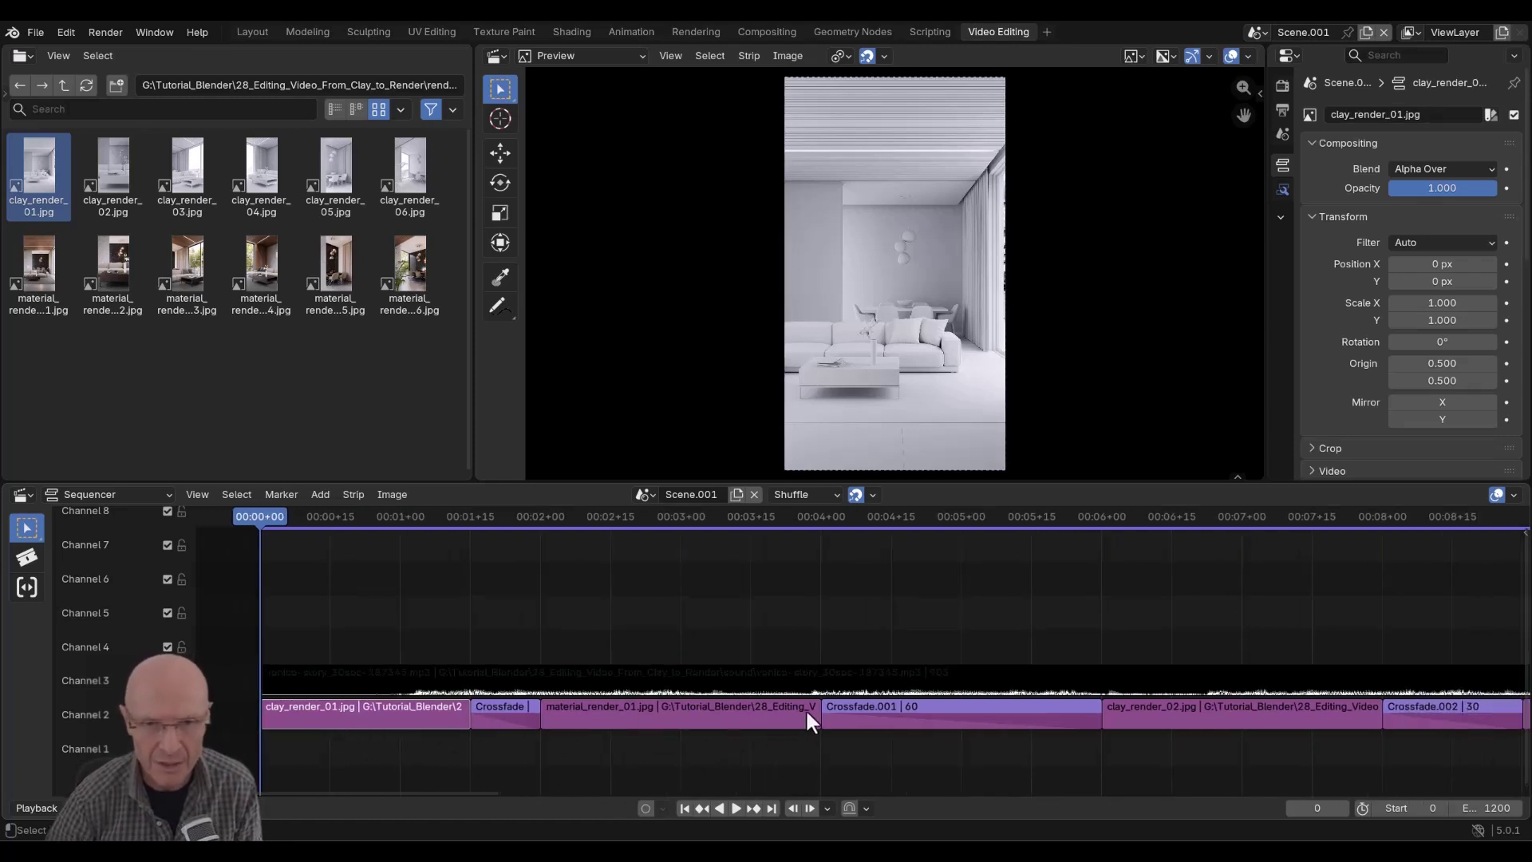
click(783, 716)
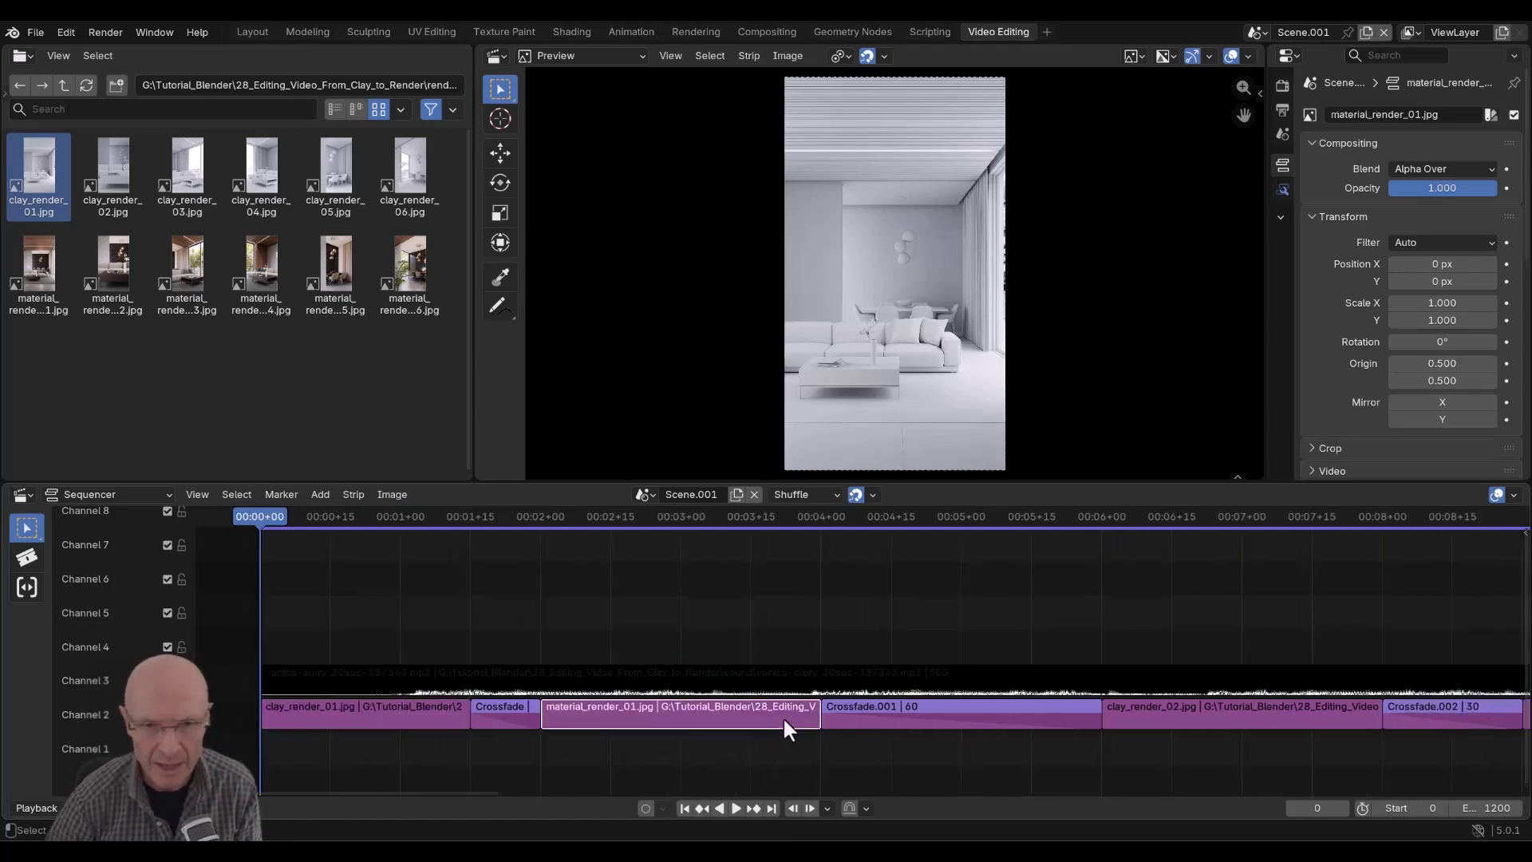
drag(806, 716, 751, 714)
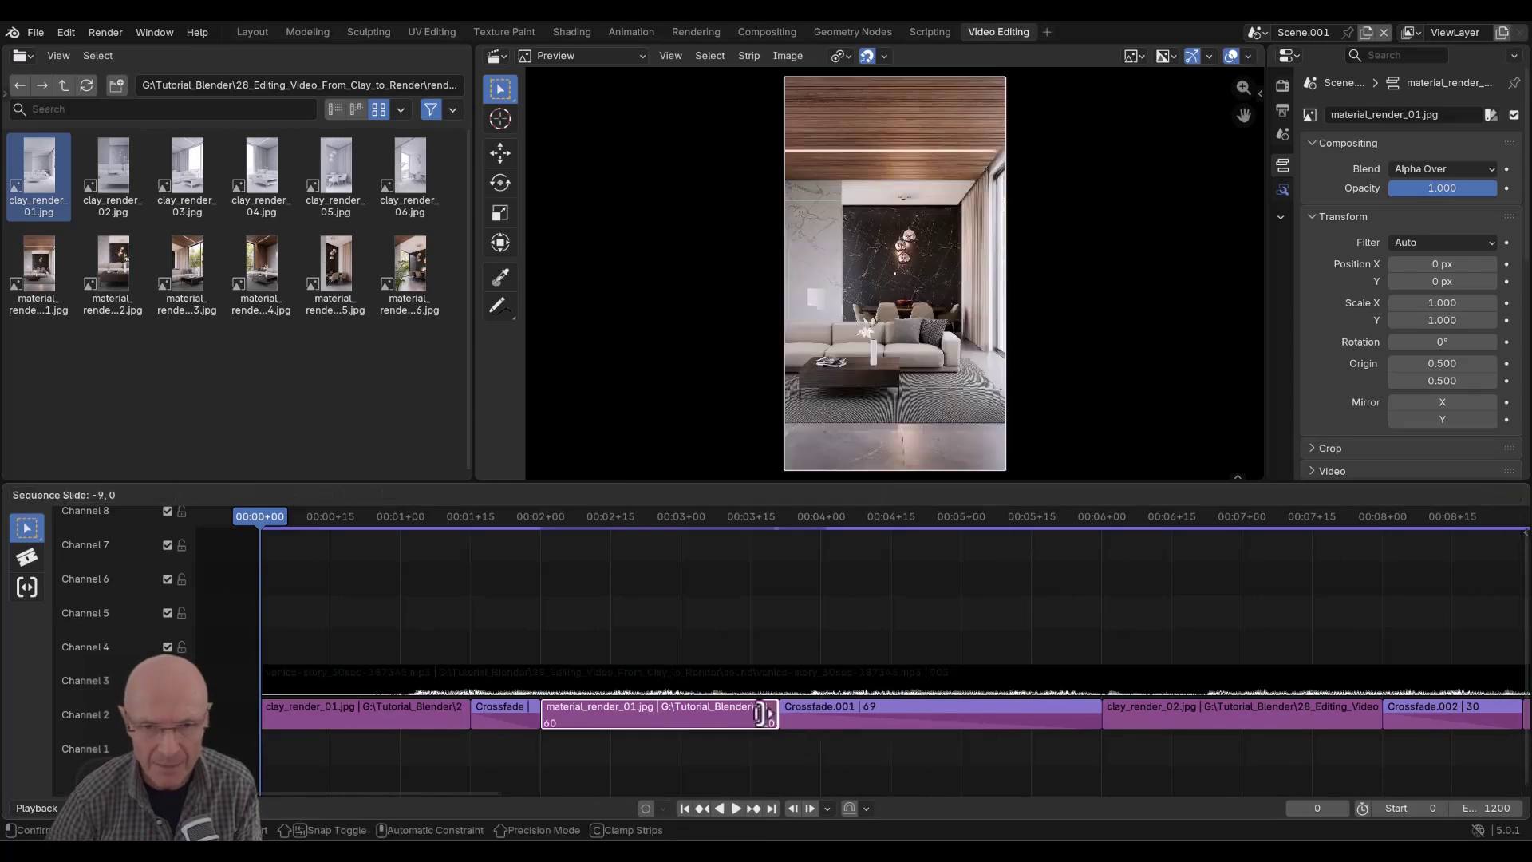
drag(1115, 716, 836, 714)
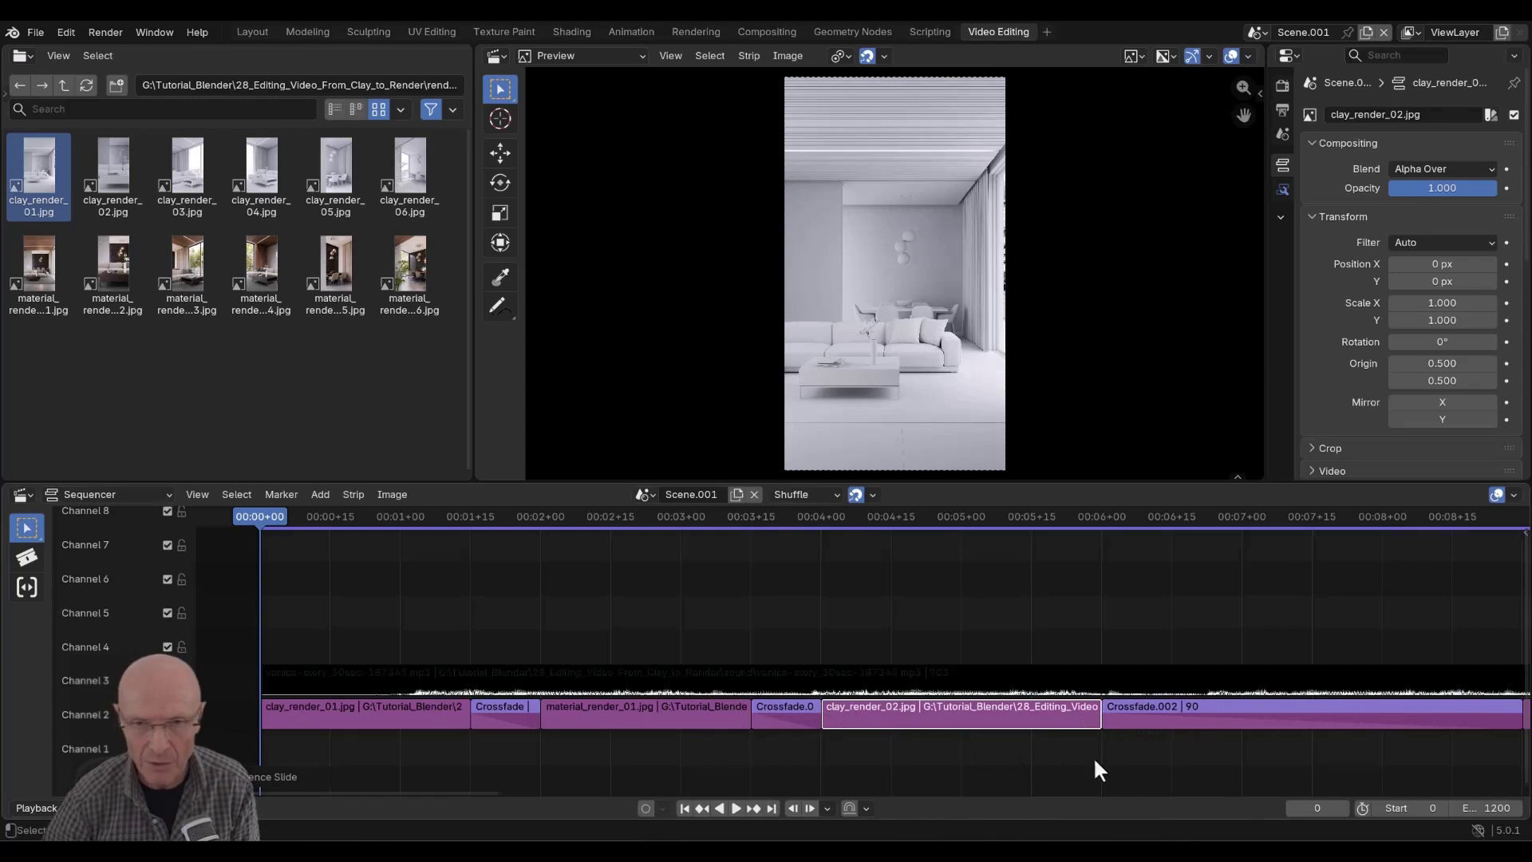
Trim clay_render_02.jpg to end at 00:05+15.
middle_drag(1157, 754, 907, 743)
drag(836, 713, 778, 710)
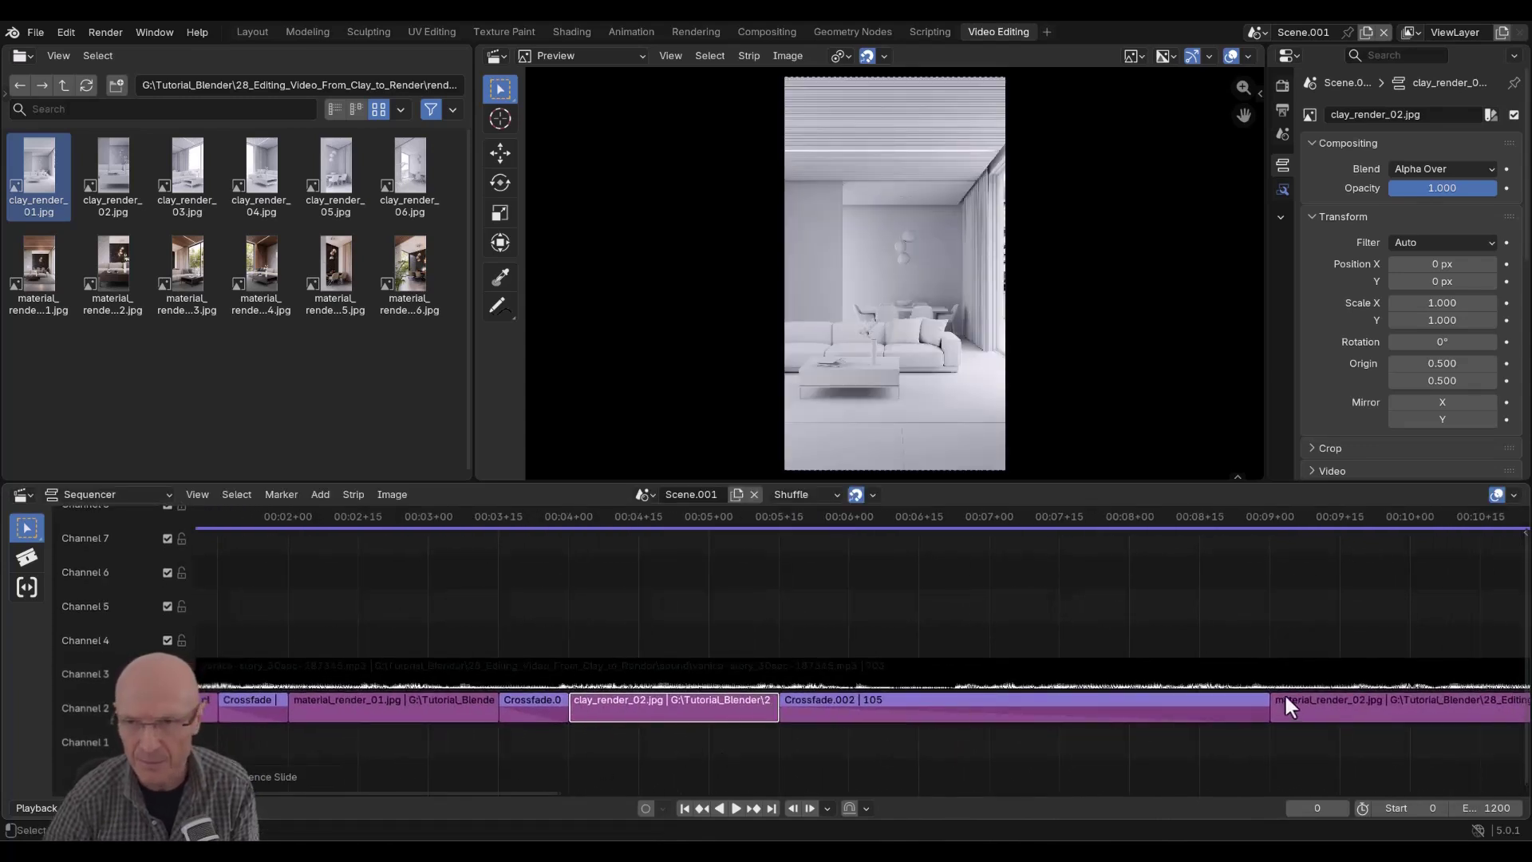
Move material_render_02.jpg to start at 6 seconds and trim it to end at 00:07+15.
drag(1275, 706, 856, 711)
middle_drag(1178, 799, 815, 757)
drag(1144, 705, 651, 691)
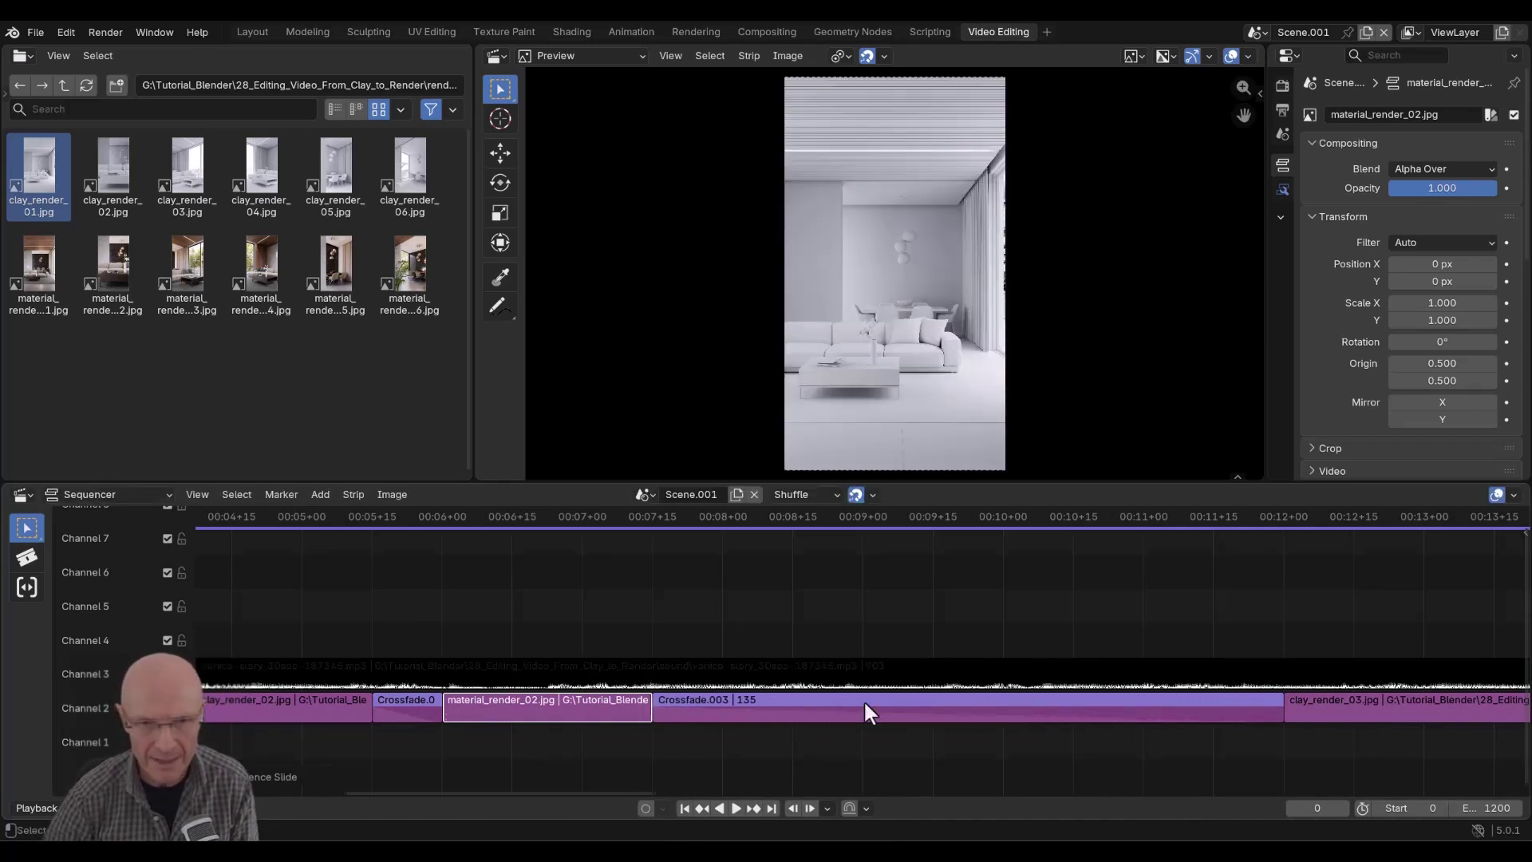
Move clay_render_03.jpg to start at 8 seconds and trim it to end at 00:09+15.
drag(1287, 702, 724, 711)
scroll(1243, 705, down, 3)
middle_drag(1254, 716, 971, 719)
scroll(944, 727, up, 1)
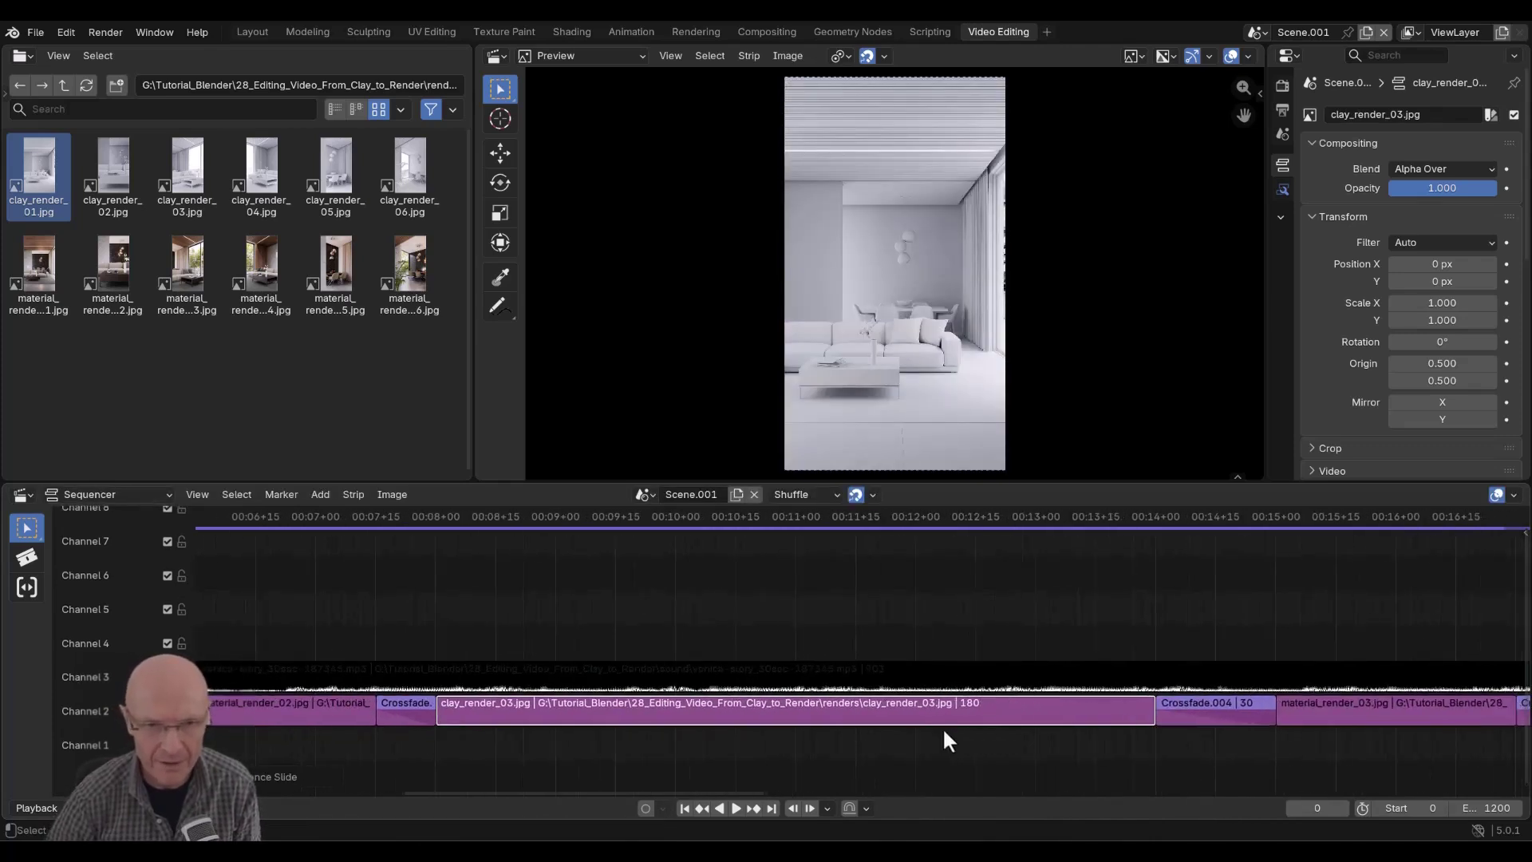
middle_drag(871, 736, 922, 732)
drag(1197, 710, 660, 702)
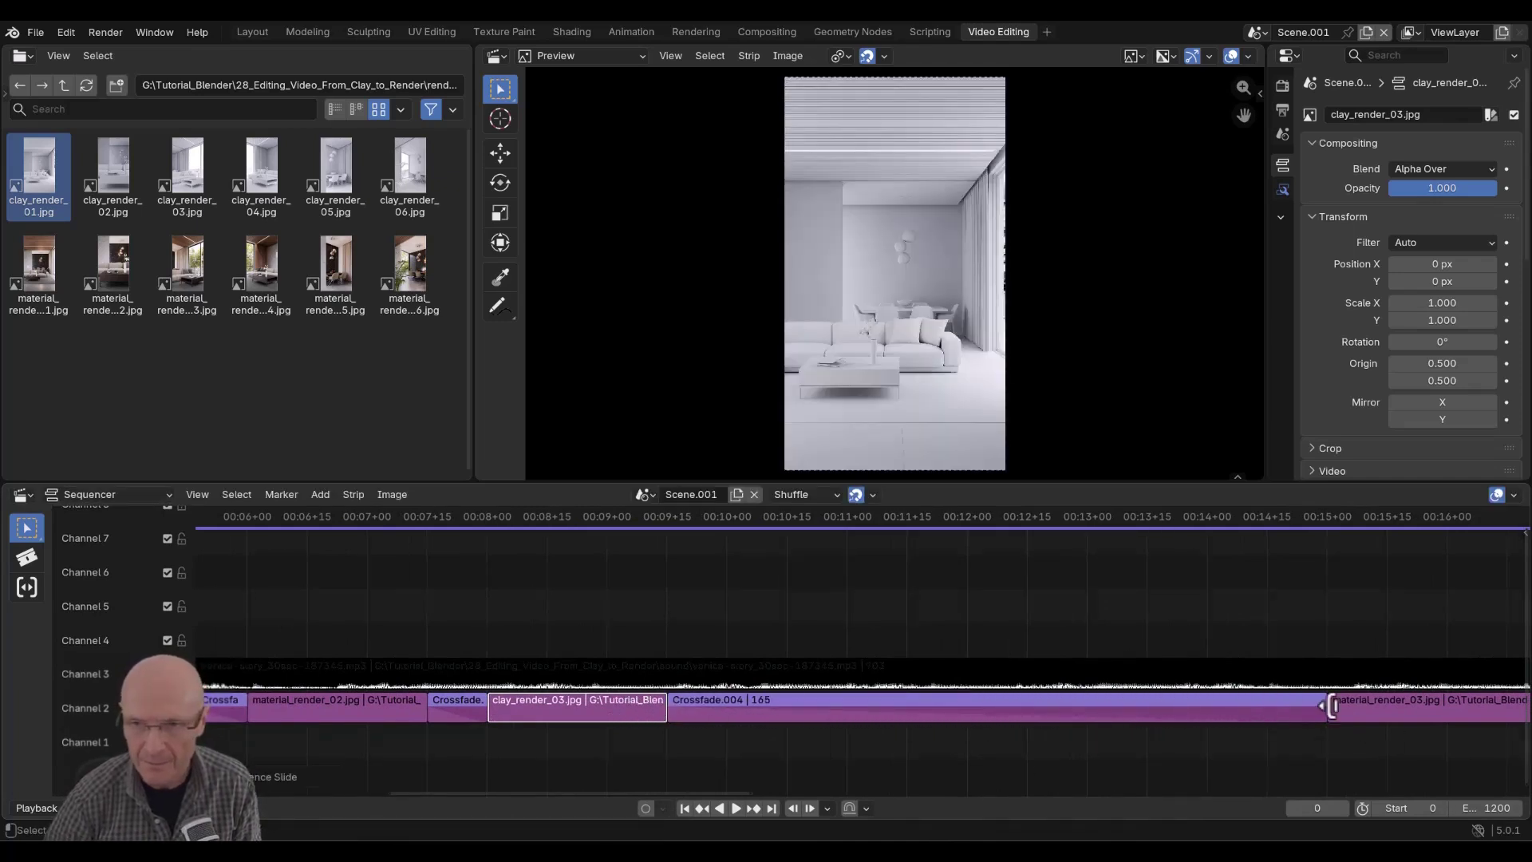
Move material_render_03.jpg to start at 10 seconds and trim it to end at 00:11+15.
drag(1330, 706, 726, 696)
middle_drag(1286, 726, 946, 720)
drag(1220, 710, 566, 708)
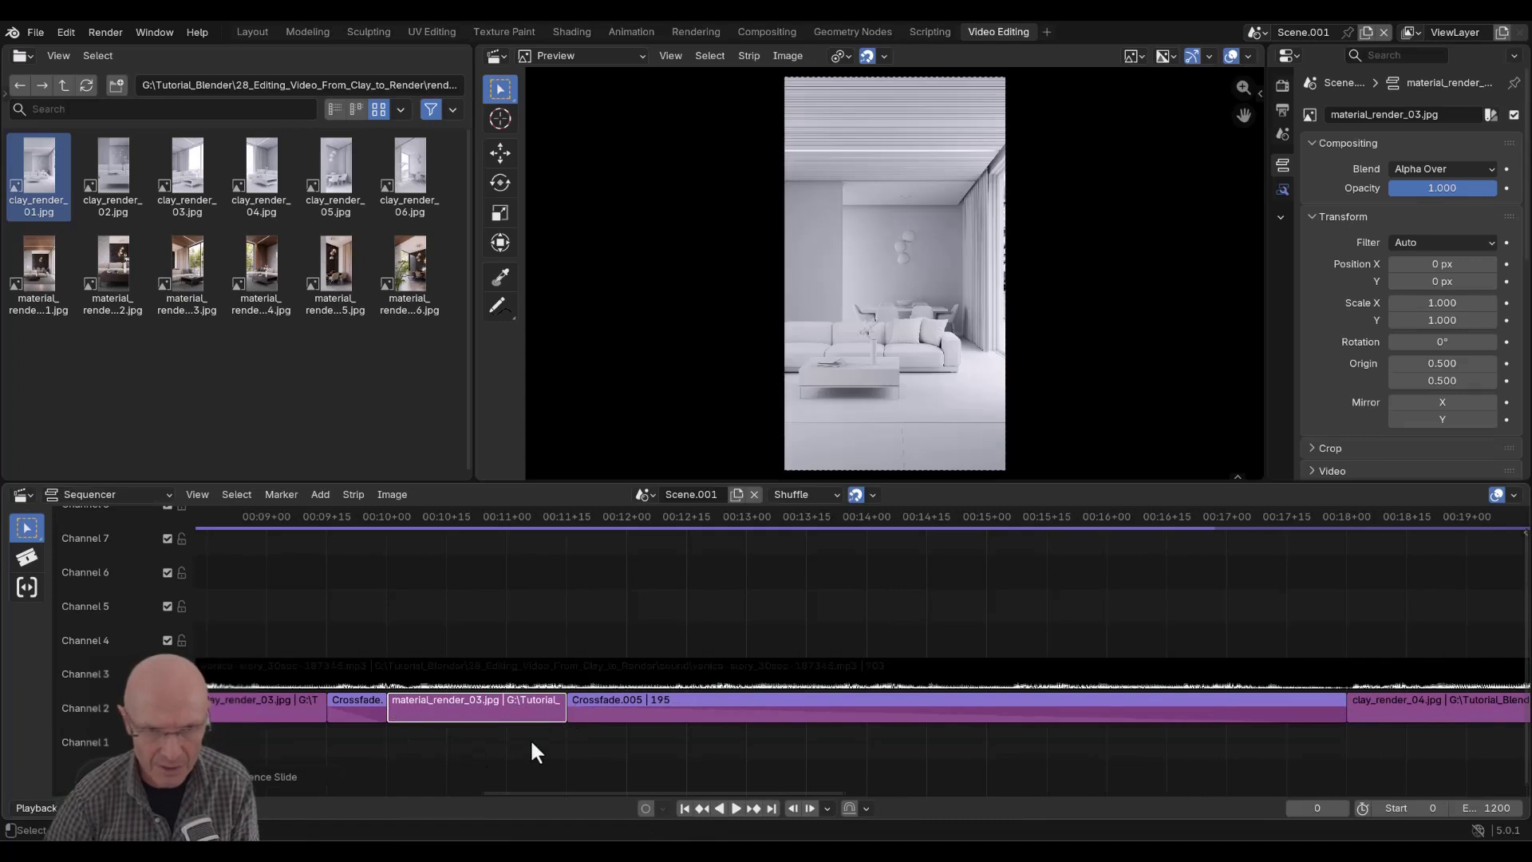
Move clay_render_04.jpg to start at 12 seconds and material_render_04.jpg to start at 00:14+15.
drag(1377, 701, 657, 691)
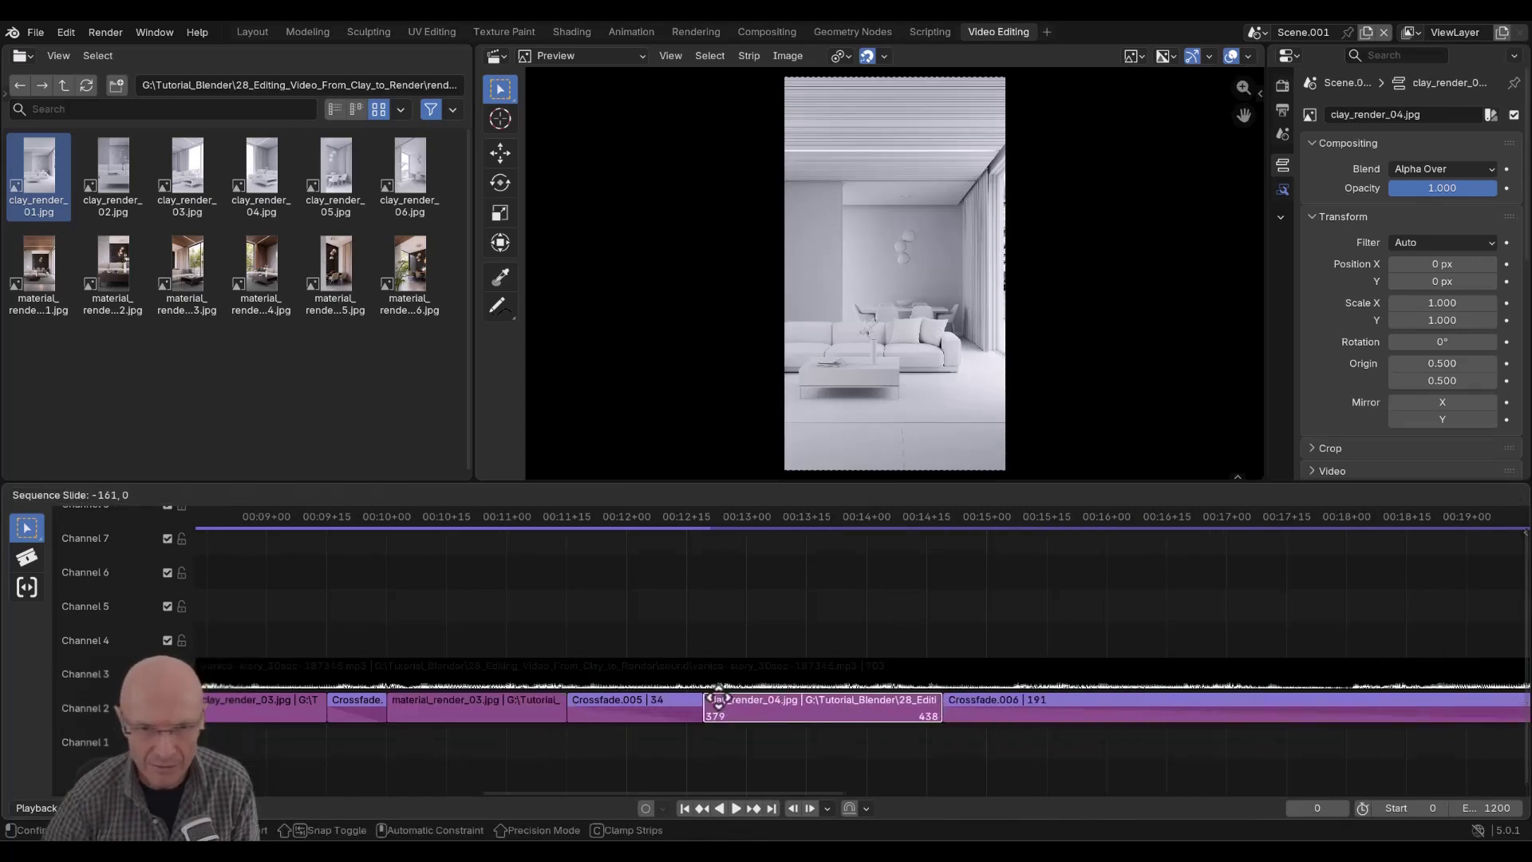
middle_drag(1249, 721, 946, 721)
drag(1460, 703, 692, 718)
scroll(869, 726, down, 4)
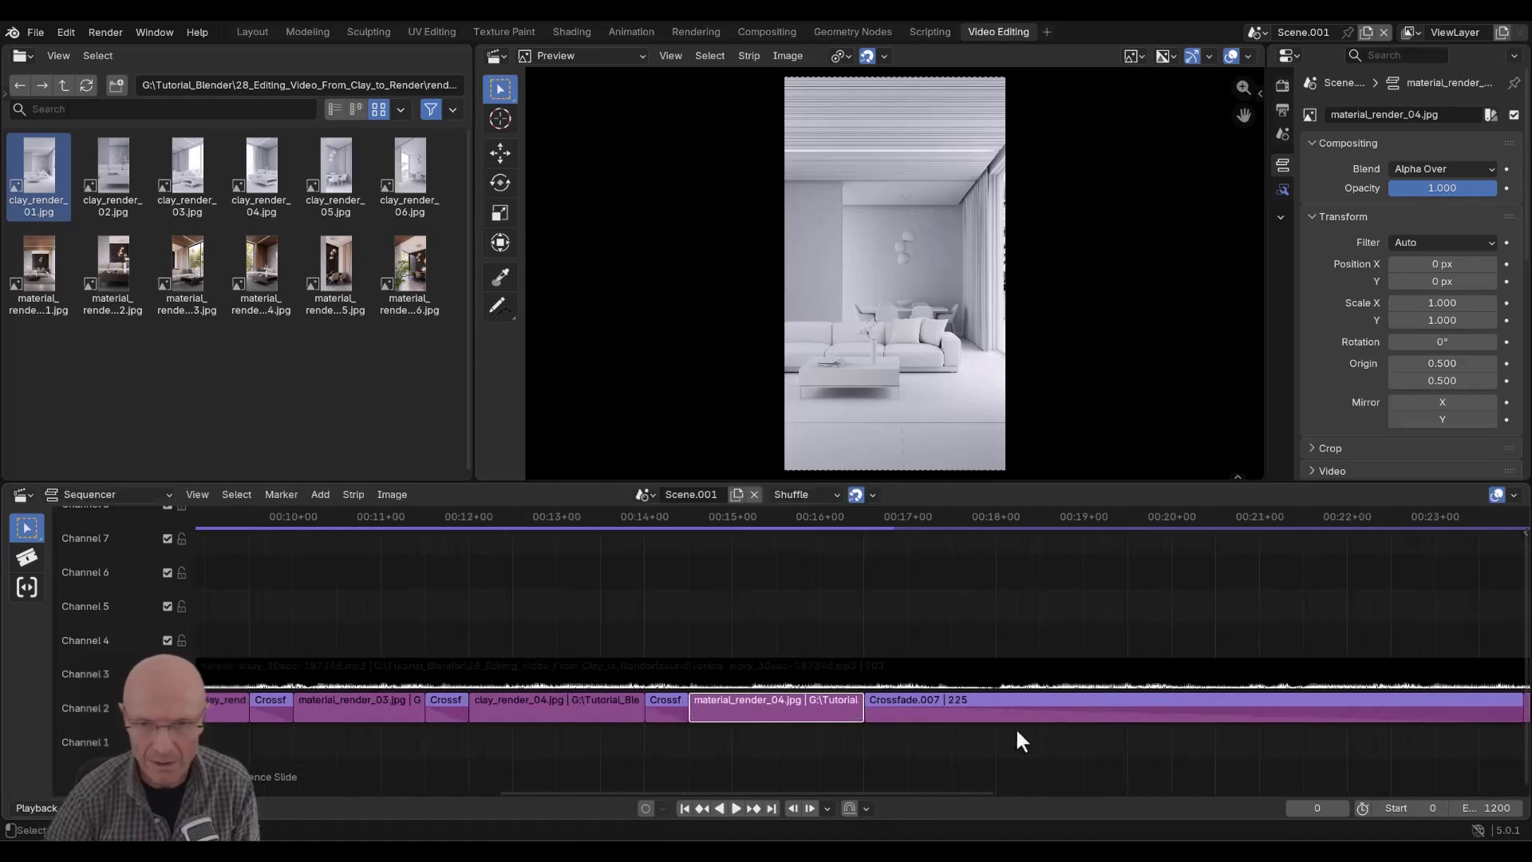
Move clay_render_05.jpg to start at 17 seconds, leaving a 15-frame Crossfade after material_render_04.jpg.
middle_drag(1141, 728, 866, 715)
scroll(870, 718, up, 2)
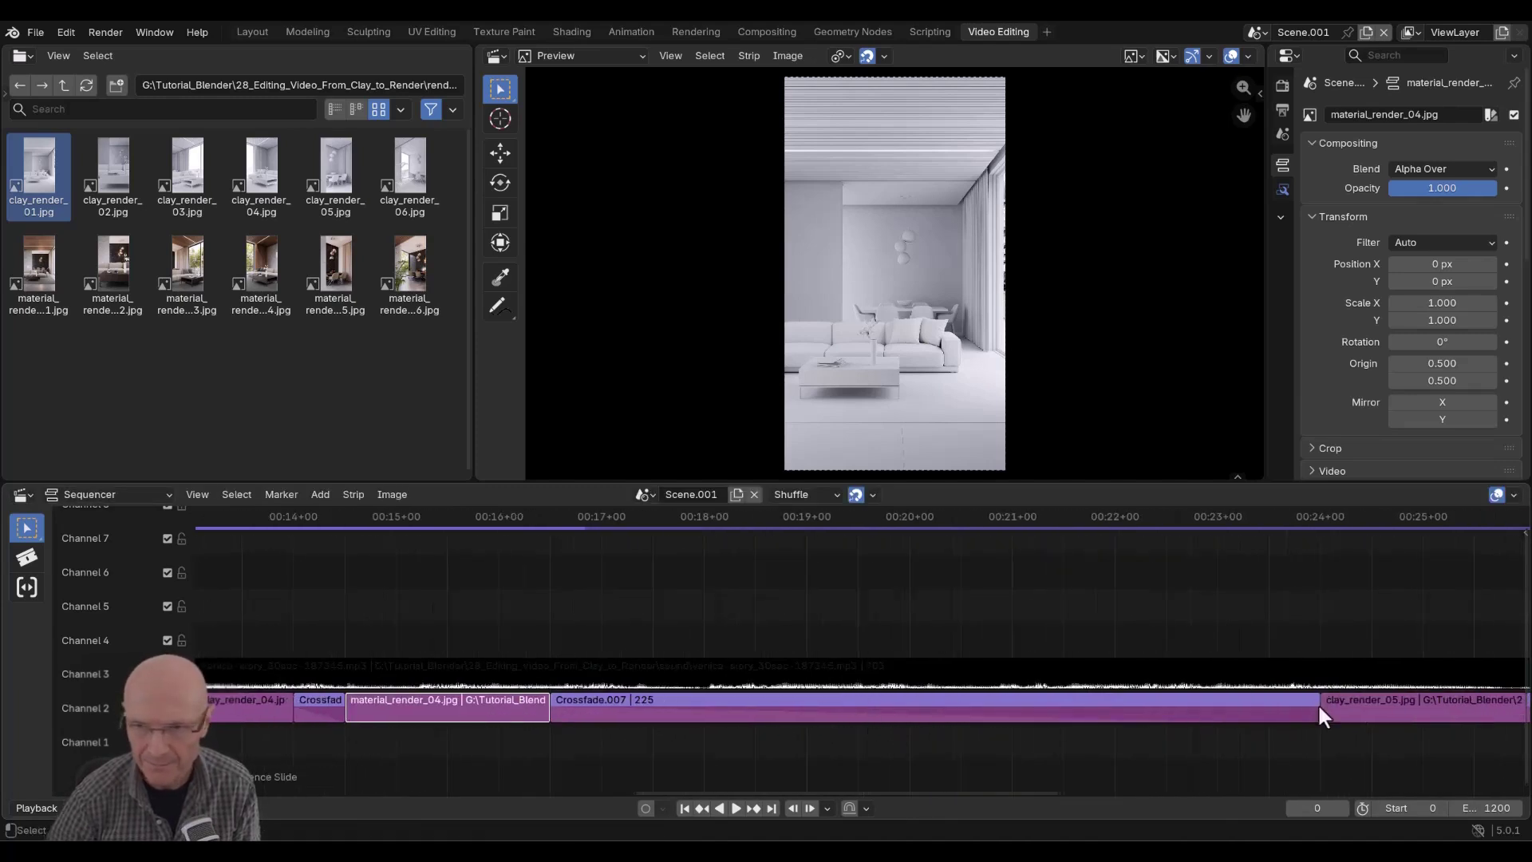
drag(1317, 706, 783, 707)
drag(1369, 710, 651, 706)
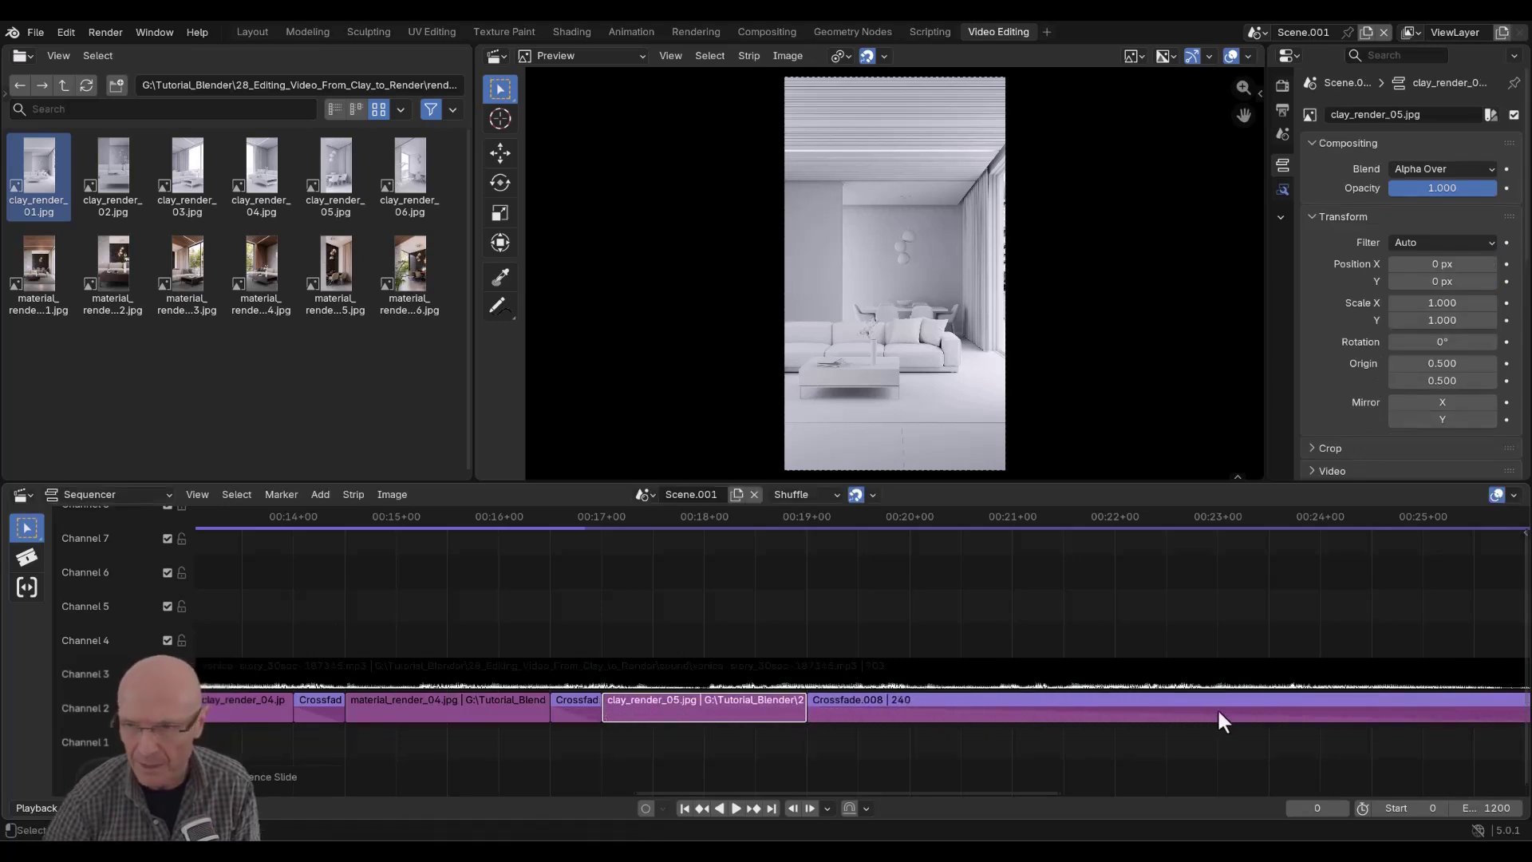
Examine the strip and Crossfade lengths from the start of the timeline up to clay_render_05.jpg.
scroll(1293, 719, down, 4)
middle_drag(1304, 721, 1232, 712)
scroll(1231, 713, up, 3)
scroll(1226, 712, up, 1)
scroll(363, 744, up, 2)
middle_drag(485, 727, 1012, 699)
scroll(550, 754, up, 1)
middle_drag(909, 698, 1057, 691)
scroll(560, 705, down, 5)
middle_drag(526, 710, 974, 645)
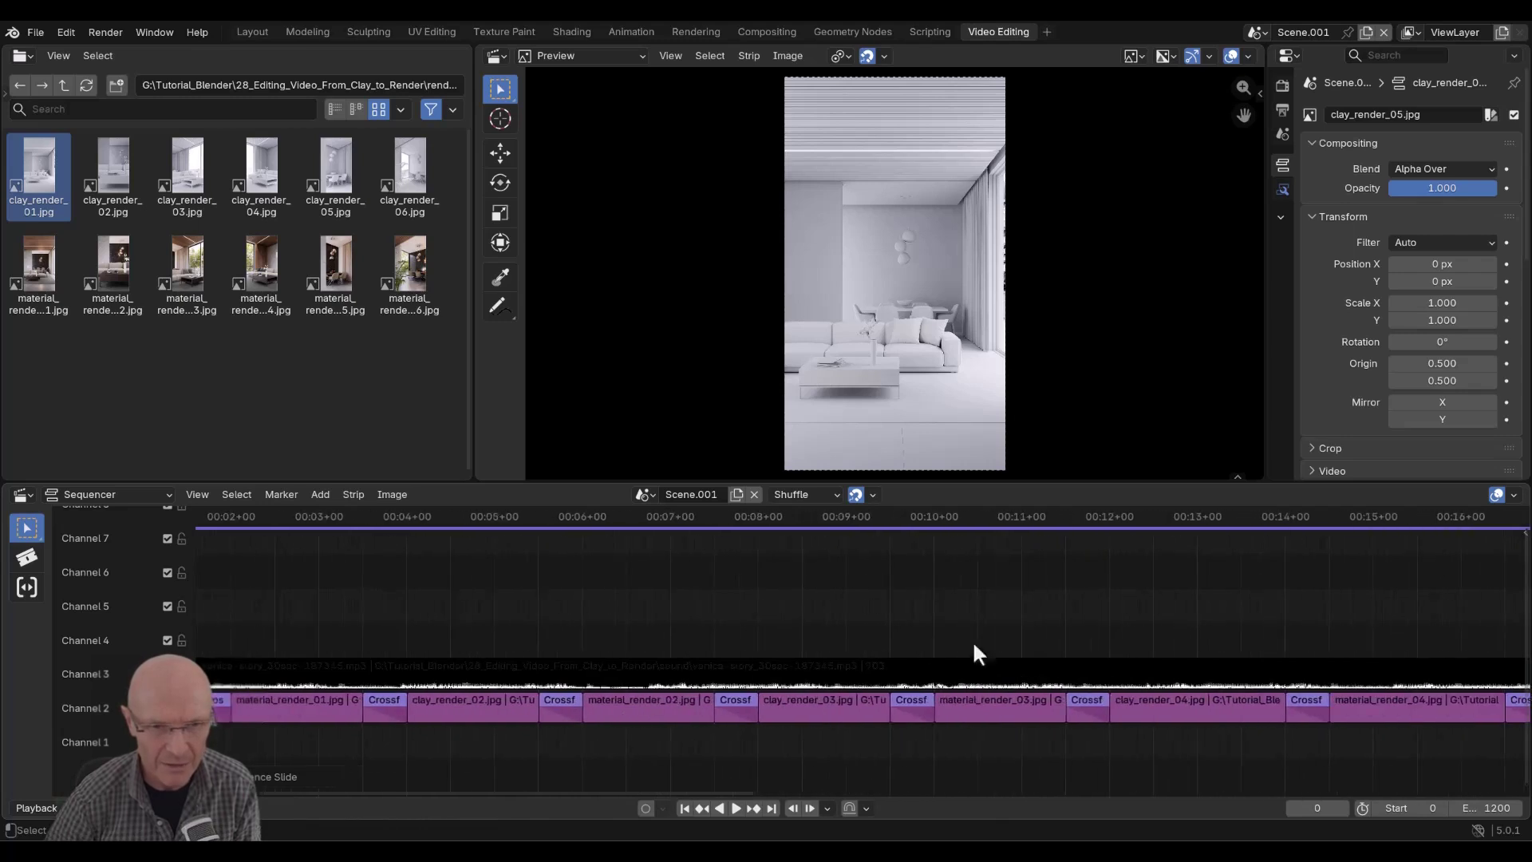
middle_drag(597, 692, 965, 656)
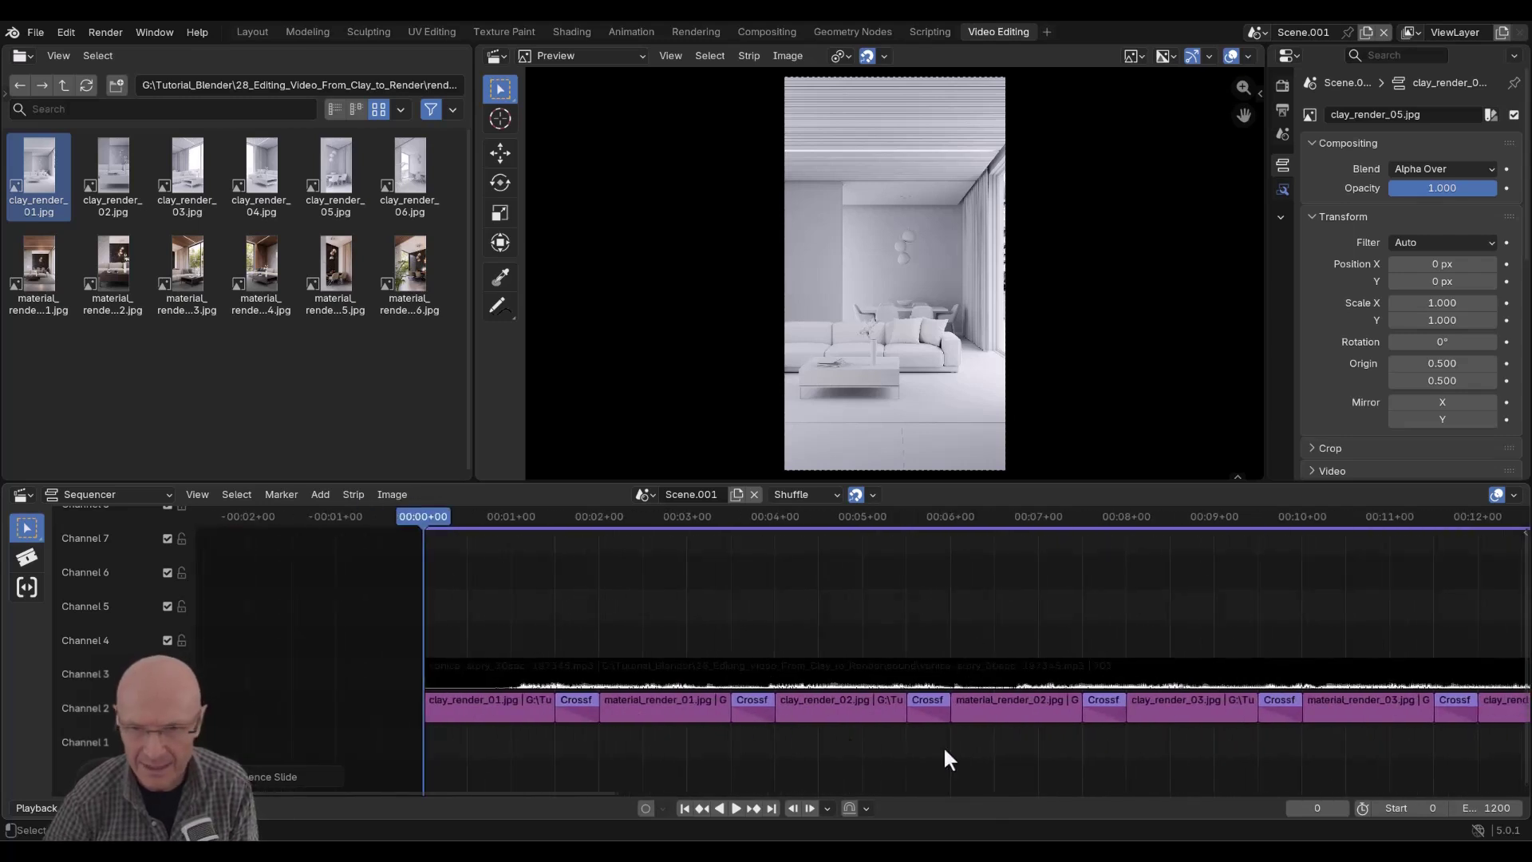
middle_drag(1201, 735, 752, 736)
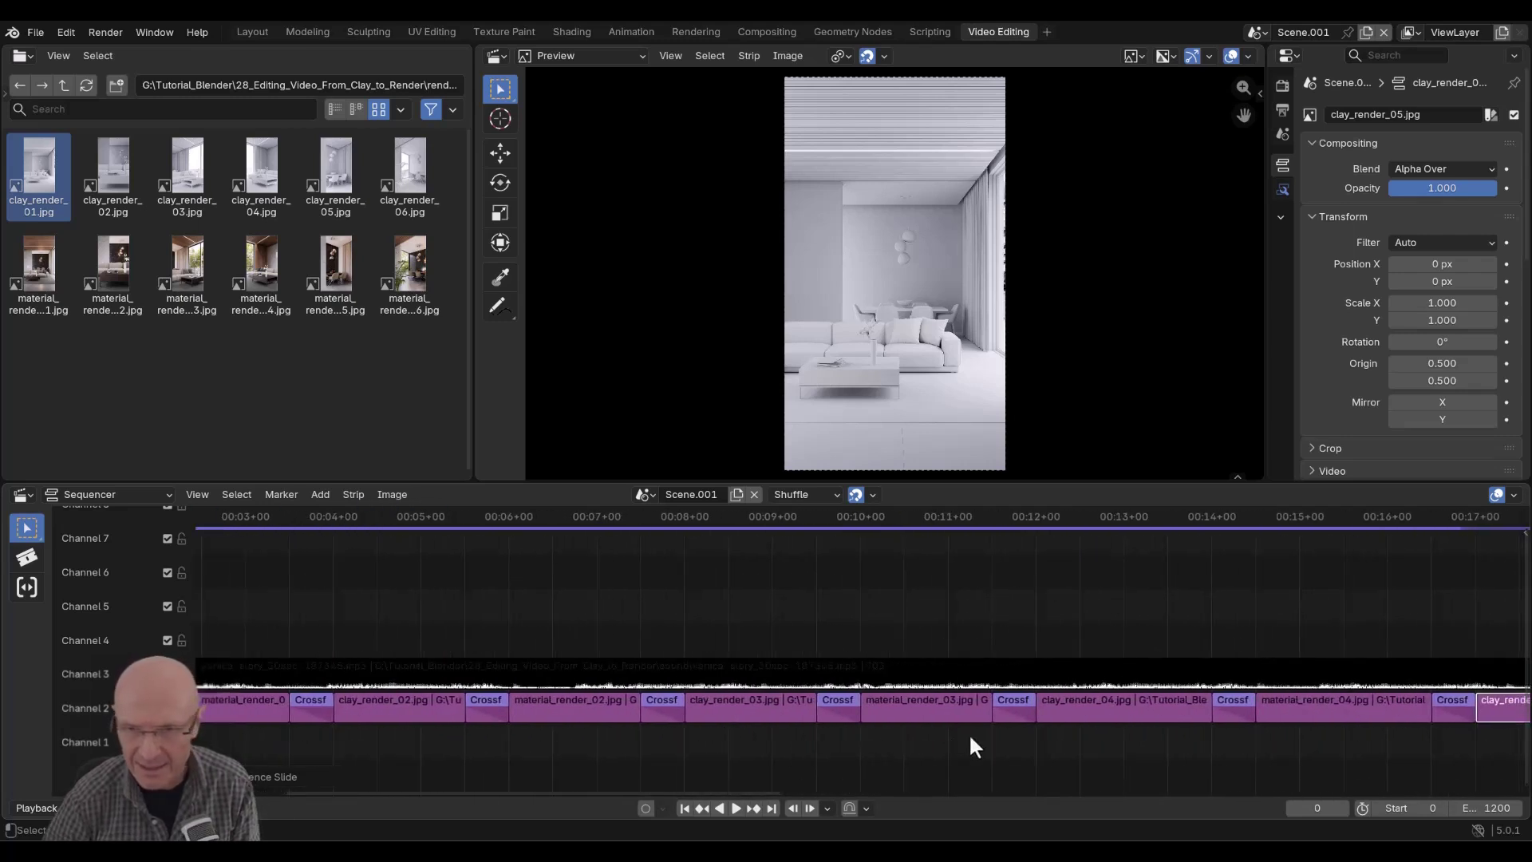
Trim clay_render_04.jpg to end at 00:13+15 and move material_render_04.jpg to start at 14 seconds.
middle_drag(1114, 745, 964, 732)
drag(966, 707, 923, 706)
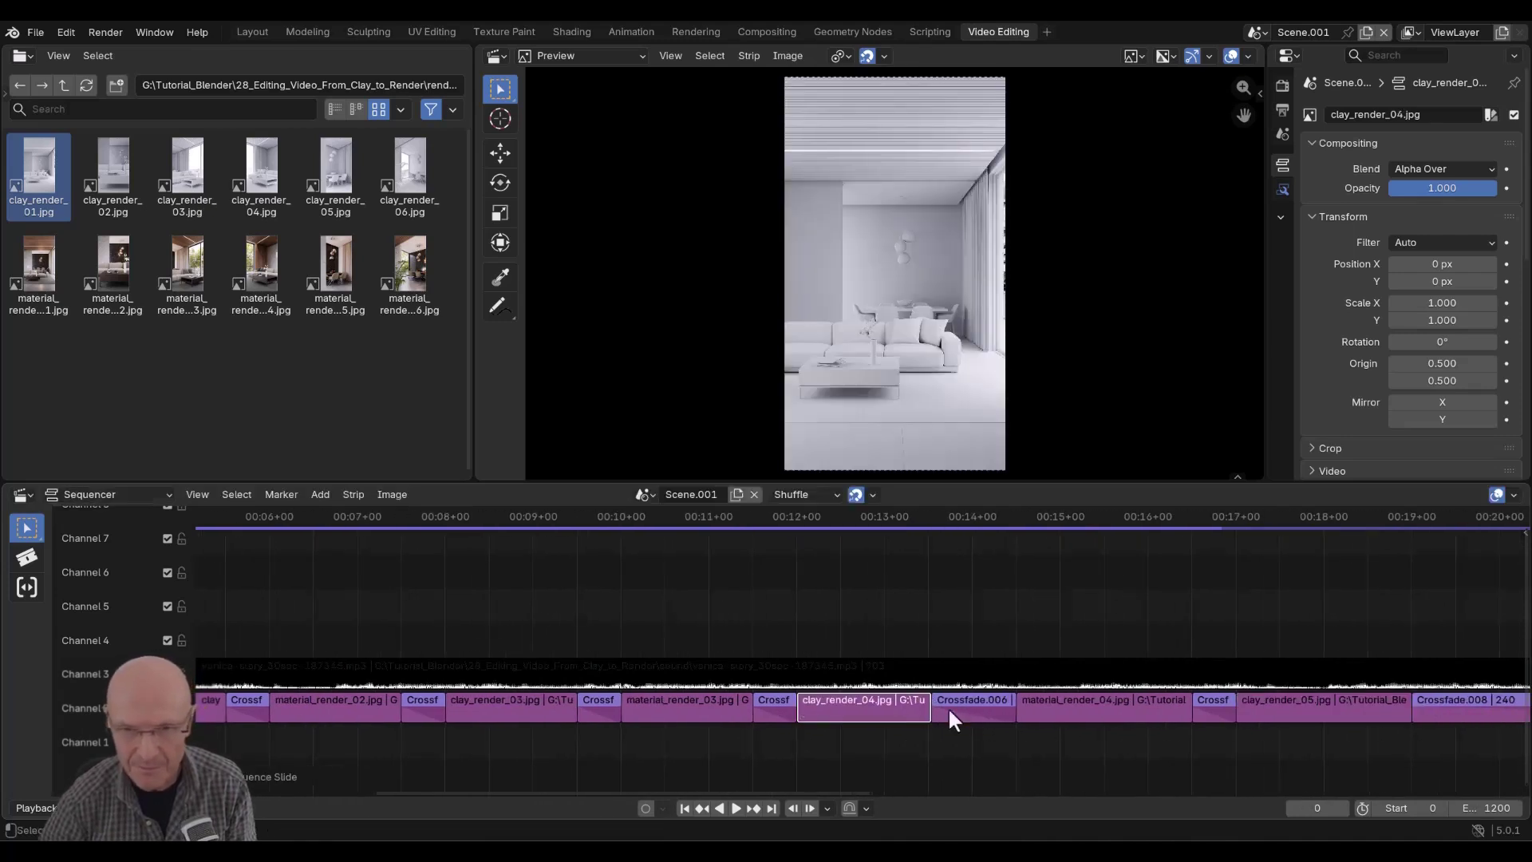
drag(1029, 707, 919, 710)
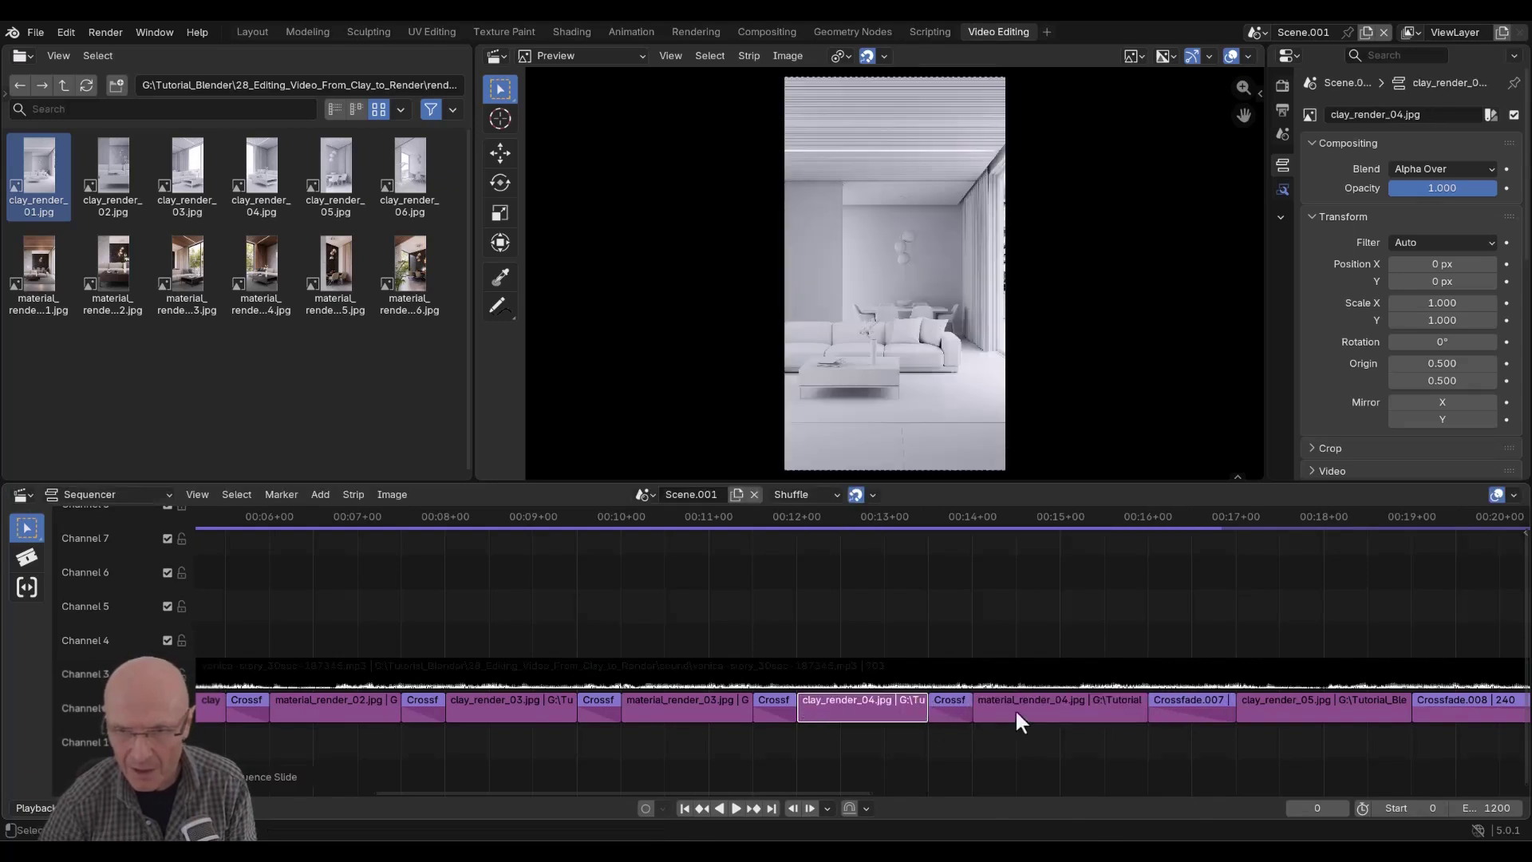
click(1076, 710)
Trim clay_render_05.jpg to end at 00:18+15 and move material_render_05.jpg to start at 19 seconds.
middle_drag(1176, 723, 1127, 725)
middle_drag(943, 728, 836, 725)
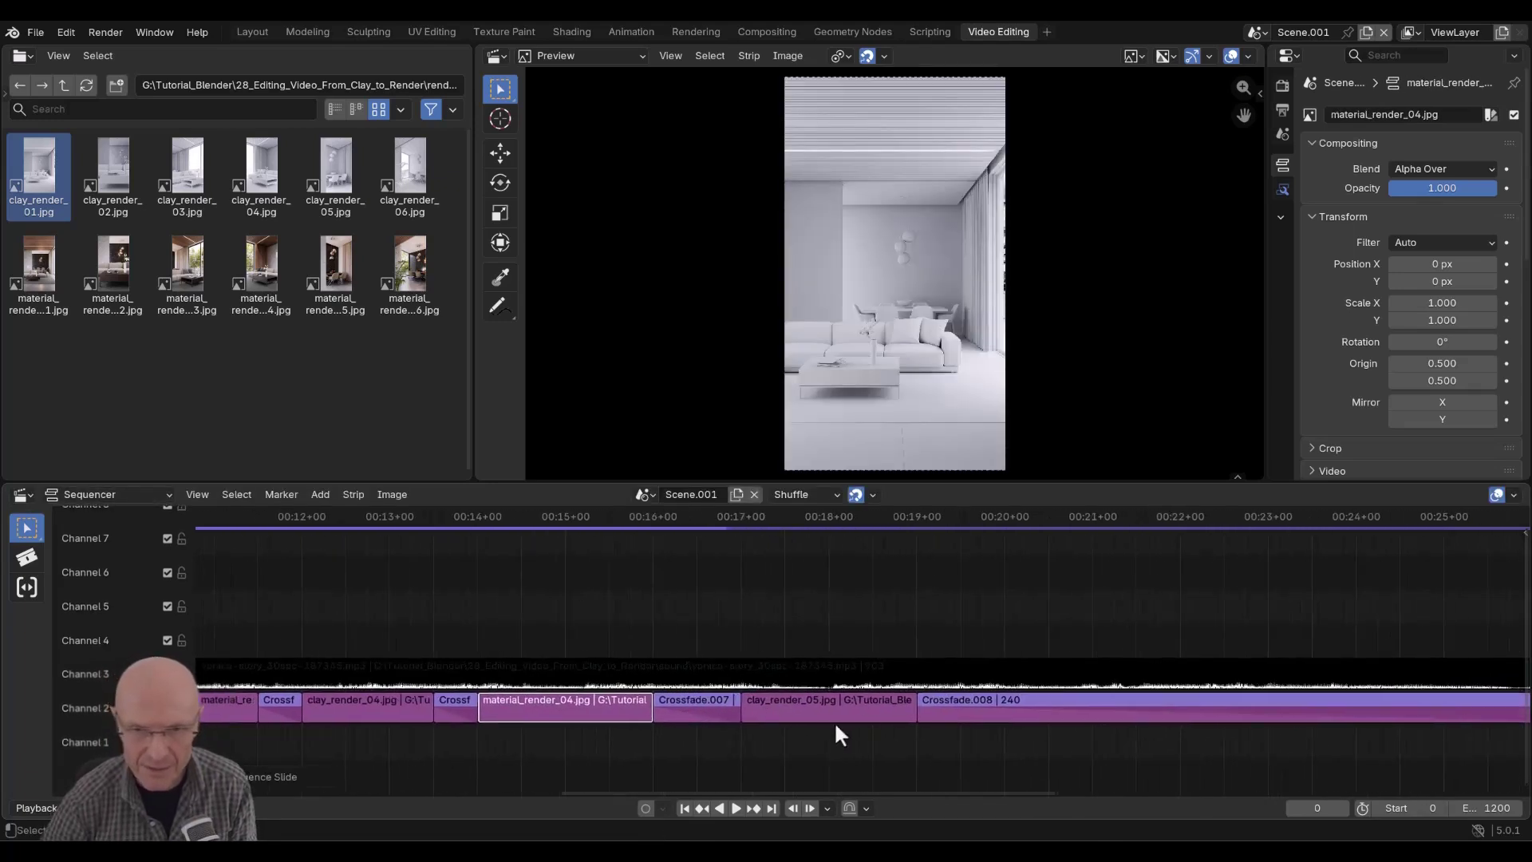
drag(903, 710, 864, 708)
middle_drag(1021, 713, 743, 715)
drag(1353, 710, 649, 717)
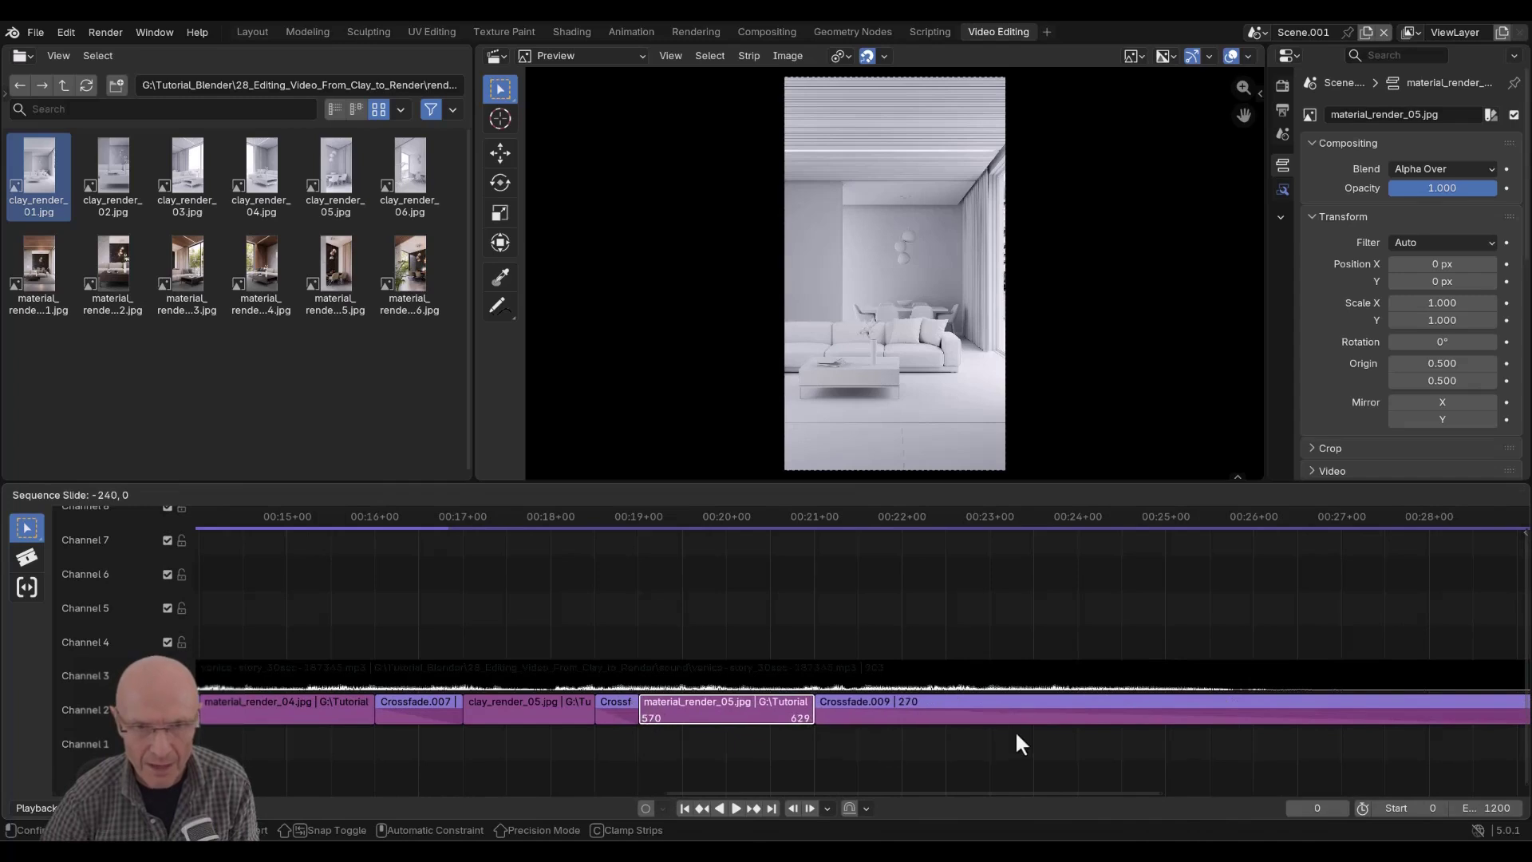
Move clay_render_06.jpg to start at 00:21+15 and material_render_06.jpg to start at 24 seconds.
middle_drag(1388, 710, 1171, 709)
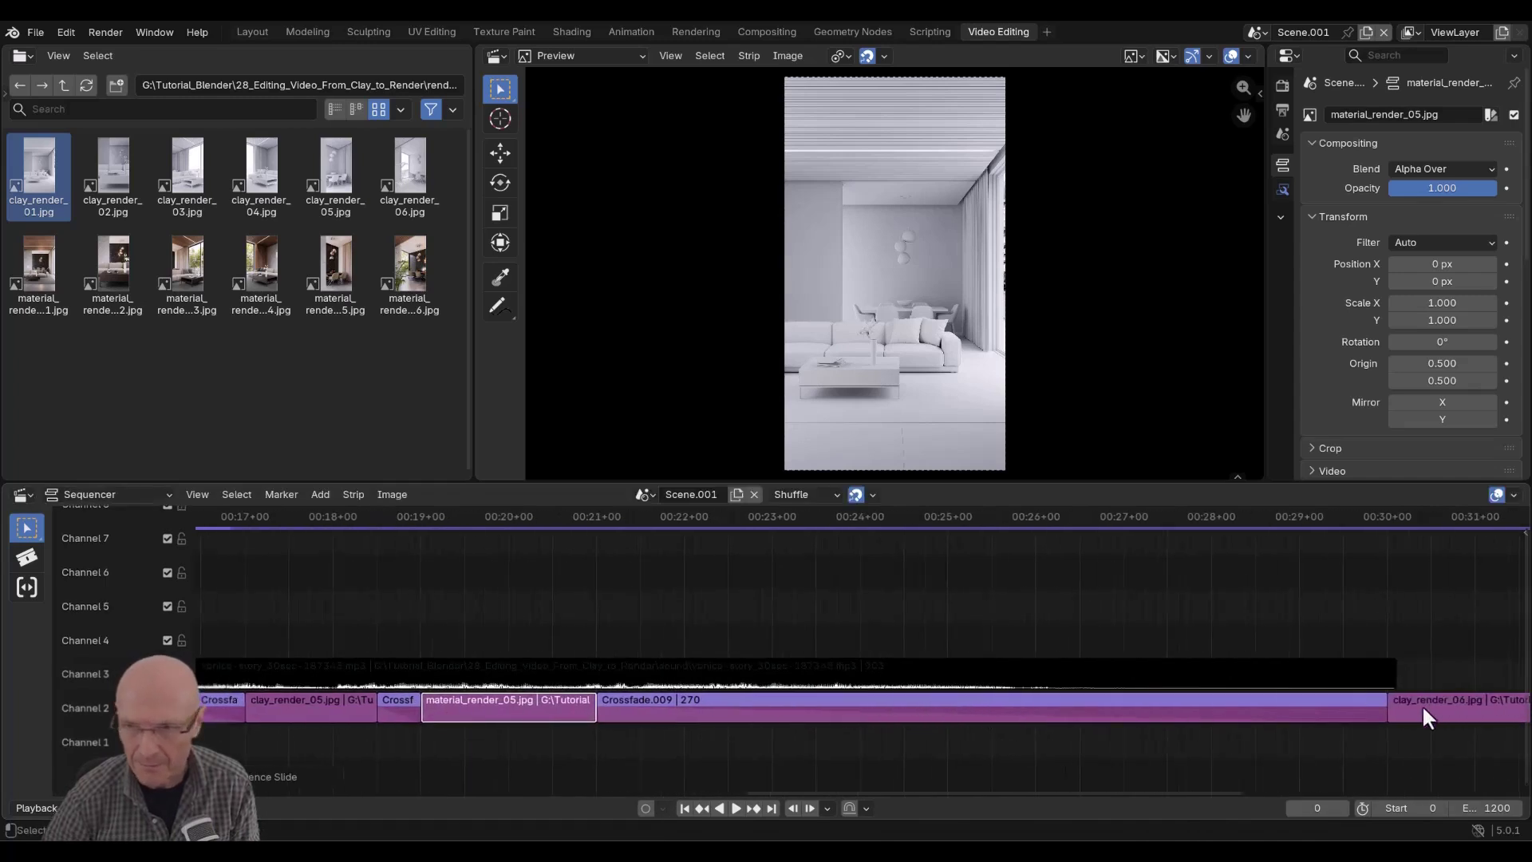
drag(1425, 714, 680, 714)
middle_drag(1420, 711, 1145, 710)
drag(1418, 707, 647, 704)
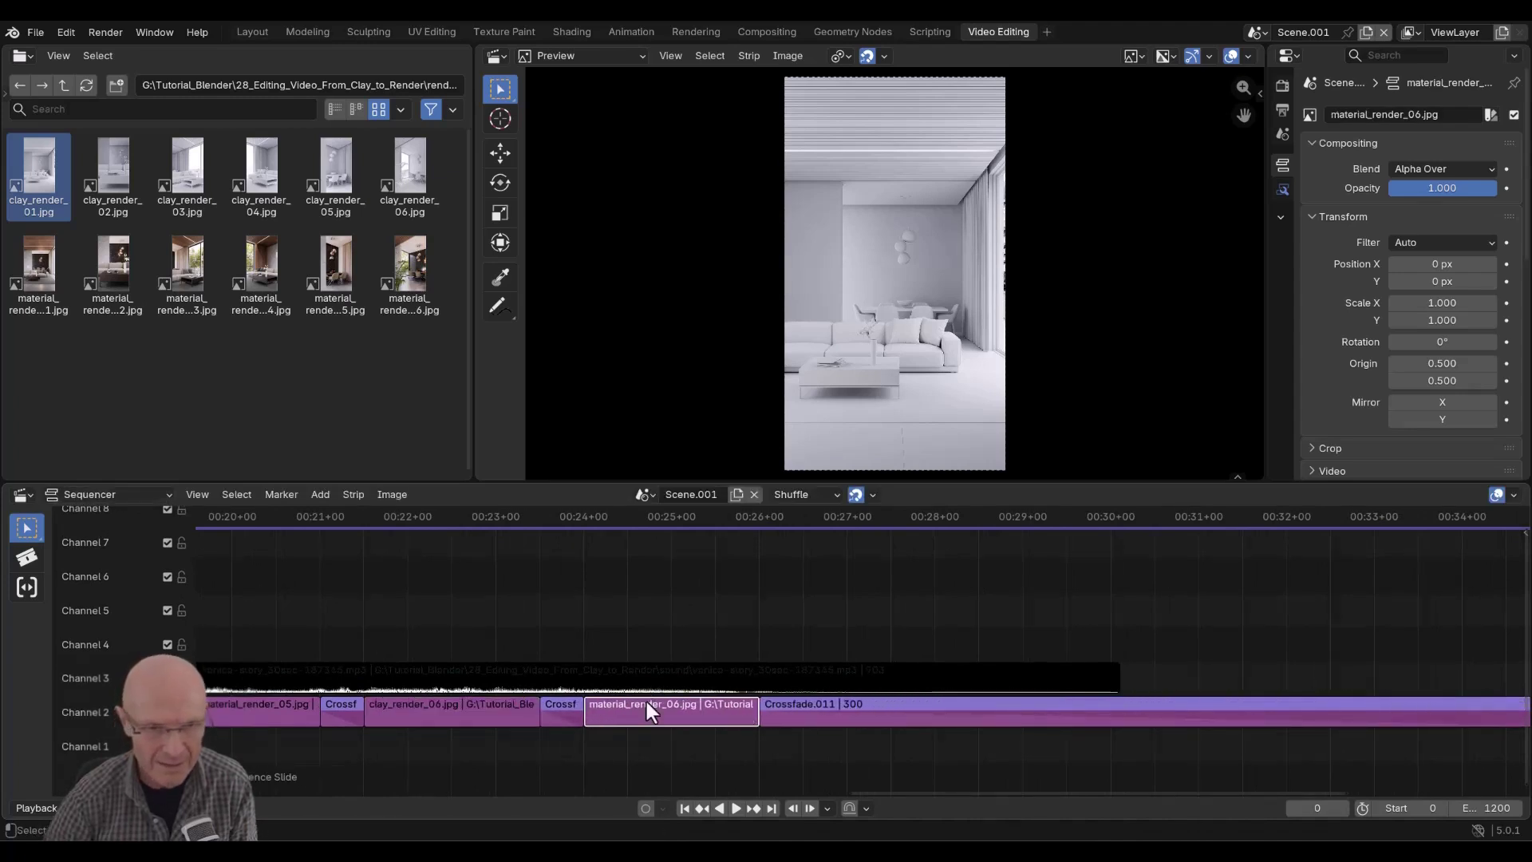
Trim clay_render_06.jpg to end at 23 seconds and material_render_04.jpg to end at 00:15+15.
drag(528, 713, 484, 712)
middle_drag(485, 712, 1219, 713)
drag(642, 707, 585, 700)
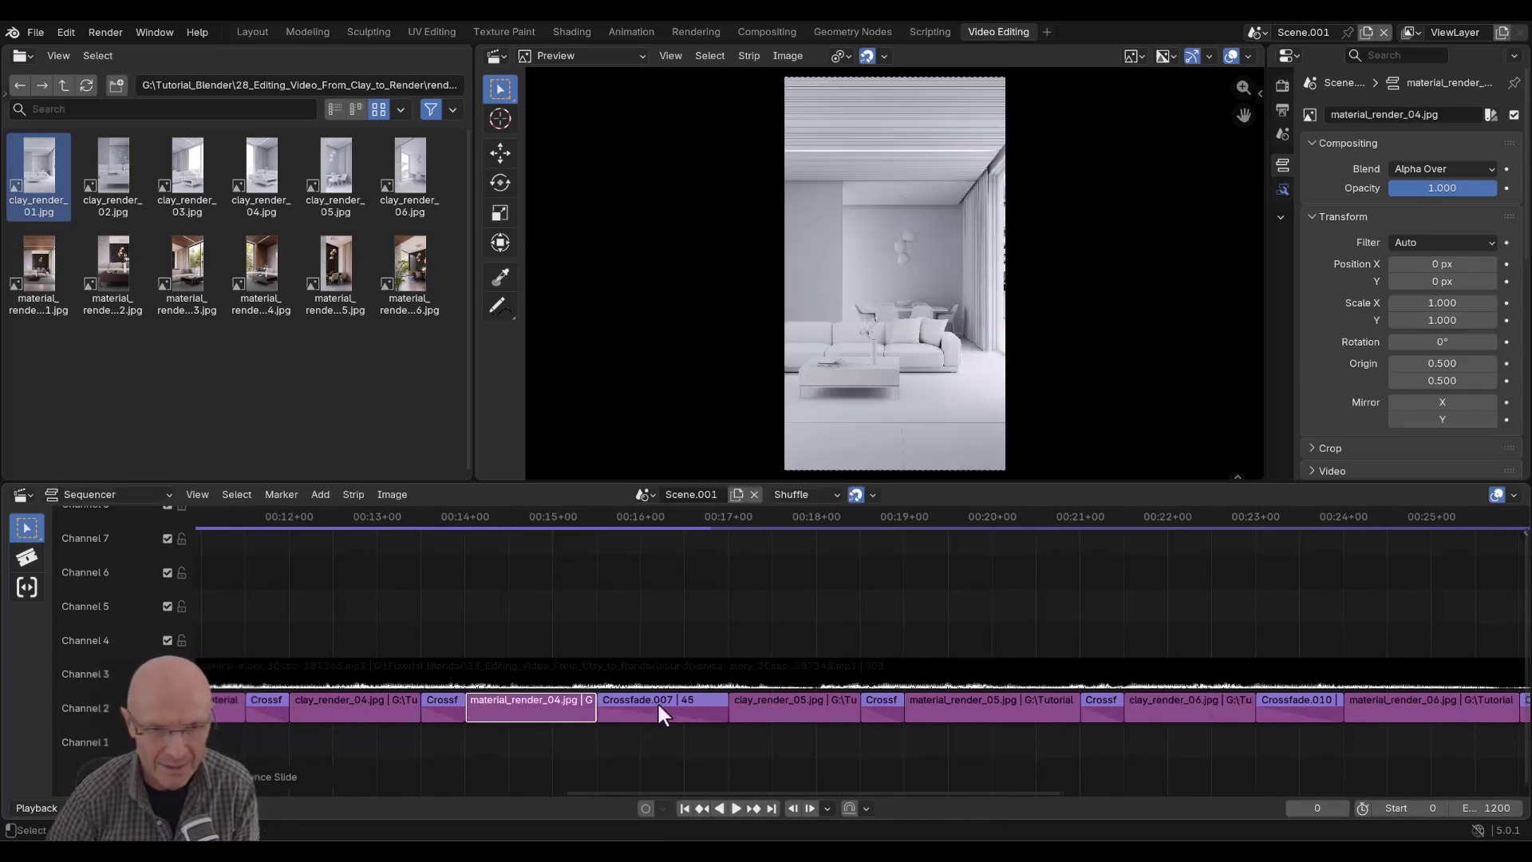
Move clay_render_05.jpg to start at 16 seconds, material_render_05.jpg at 18 seconds and clay_render_06.jpg at 00:20+15.
drag(789, 706, 696, 704)
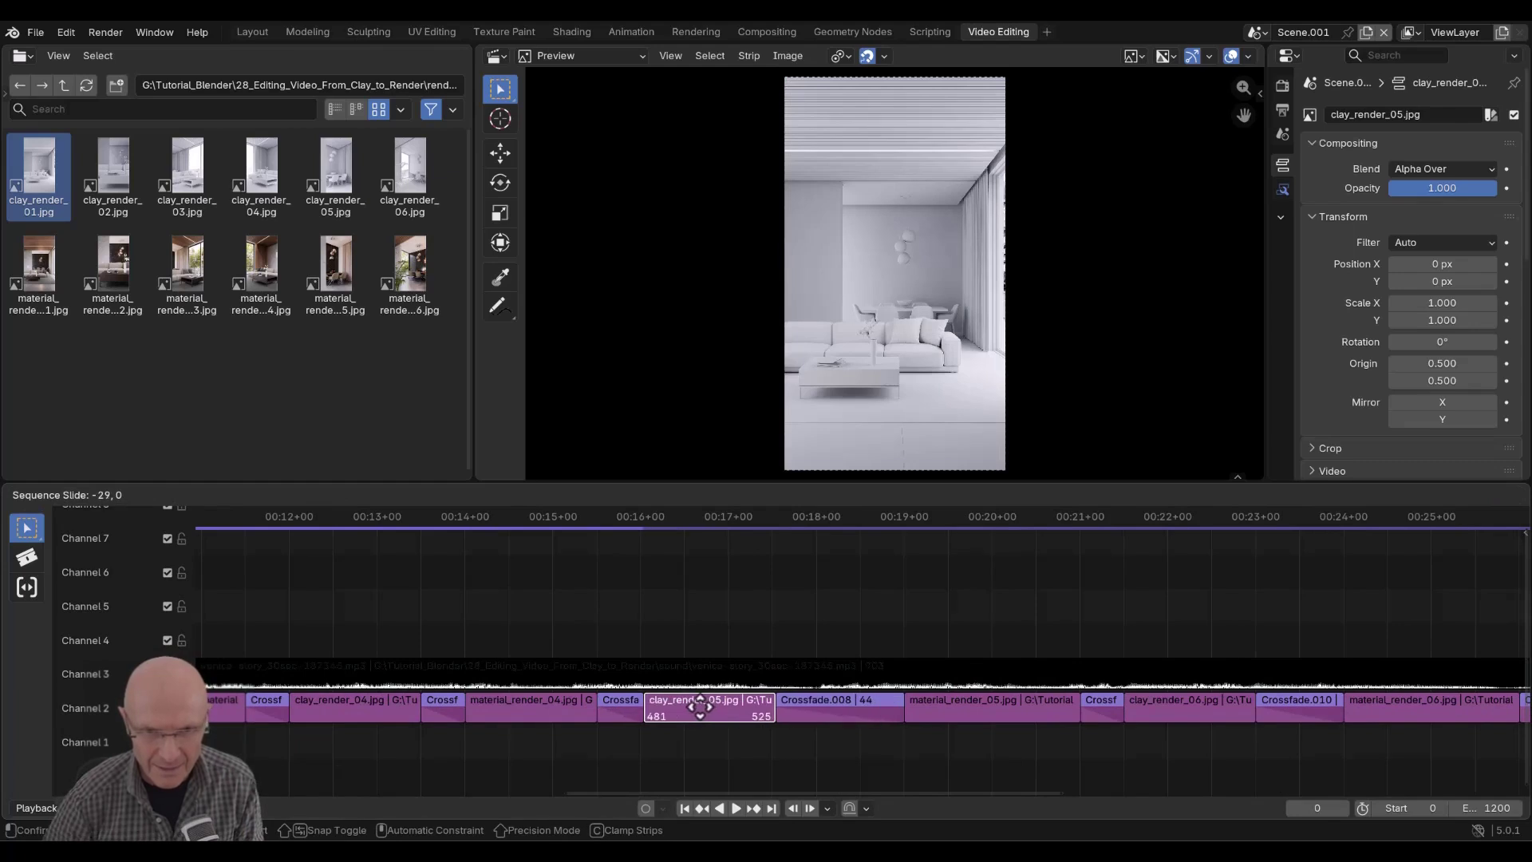
drag(1004, 704, 916, 705)
drag(1189, 709, 1100, 709)
Move material_render_06.jpg to start at 00:22+15 and the logo strip to start at 25 seconds.
middle_drag(1190, 720, 908, 732)
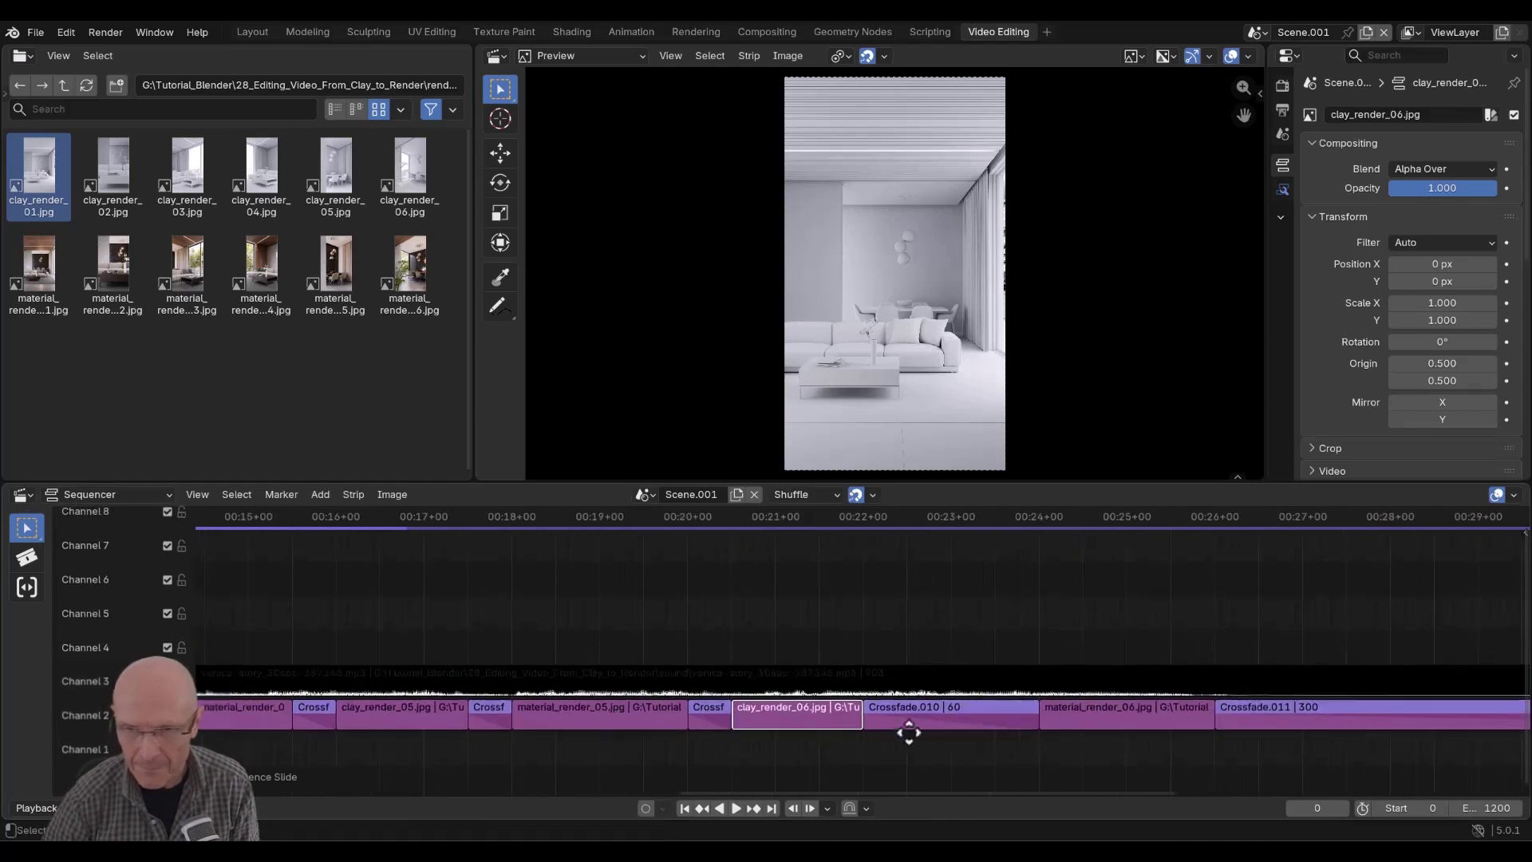
drag(1055, 715, 933, 717)
middle_drag(1324, 726, 702, 715)
drag(1364, 716, 513, 731)
middle_drag(684, 741, 919, 733)
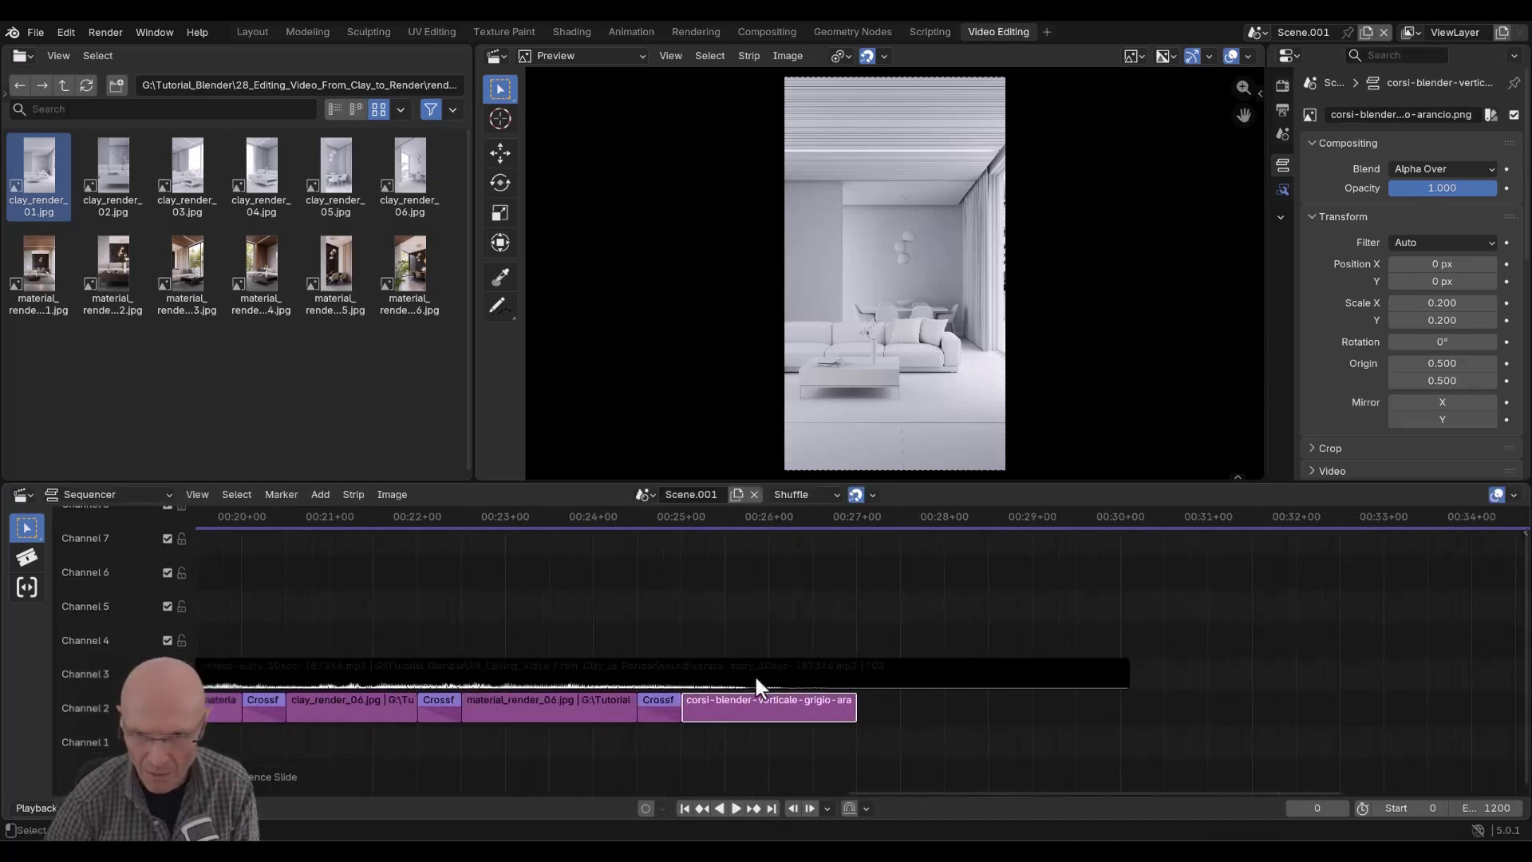
Review the whole strip sequence from the closing logo back to clay_render_01.jpg.
middle_drag(699, 758, 1009, 714)
scroll(932, 716, down, 1)
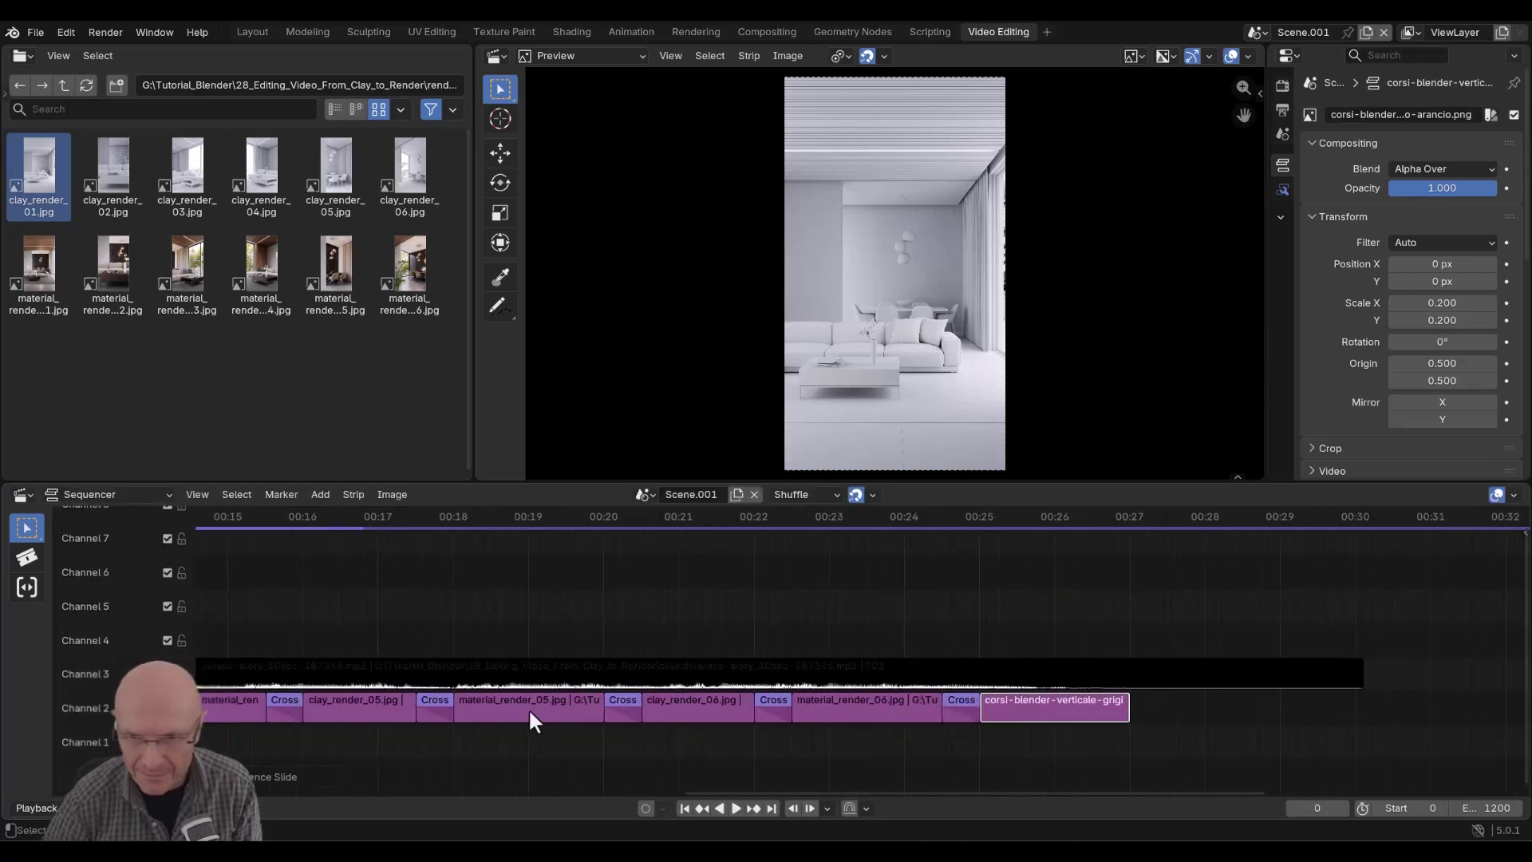
scroll(526, 706, up, 2)
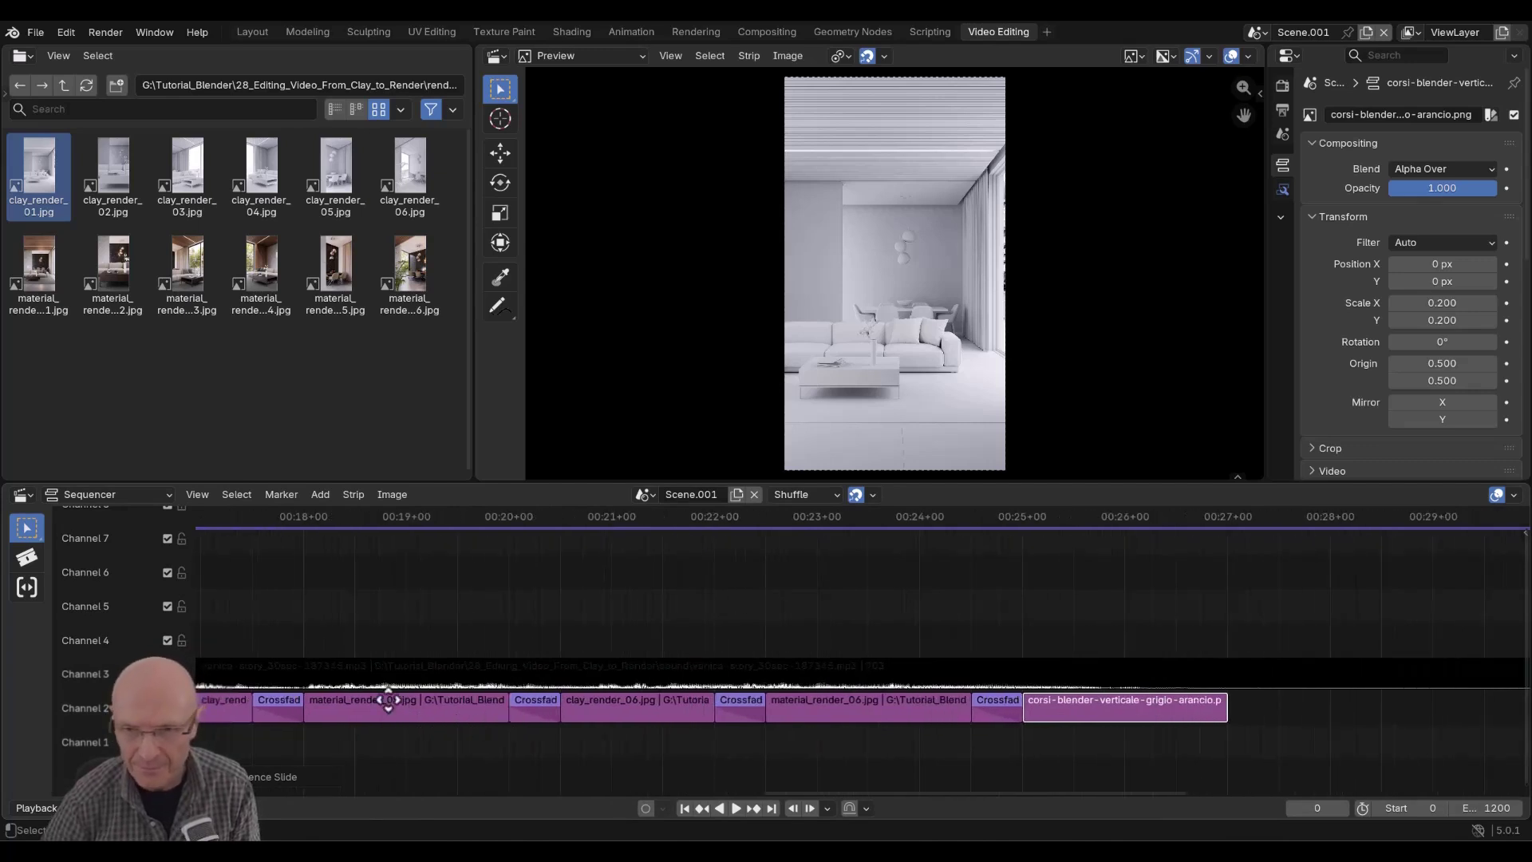
middle_drag(388, 701, 654, 693)
scroll(558, 702, down, 4)
middle_drag(549, 705, 1021, 686)
scroll(741, 703, down, 4)
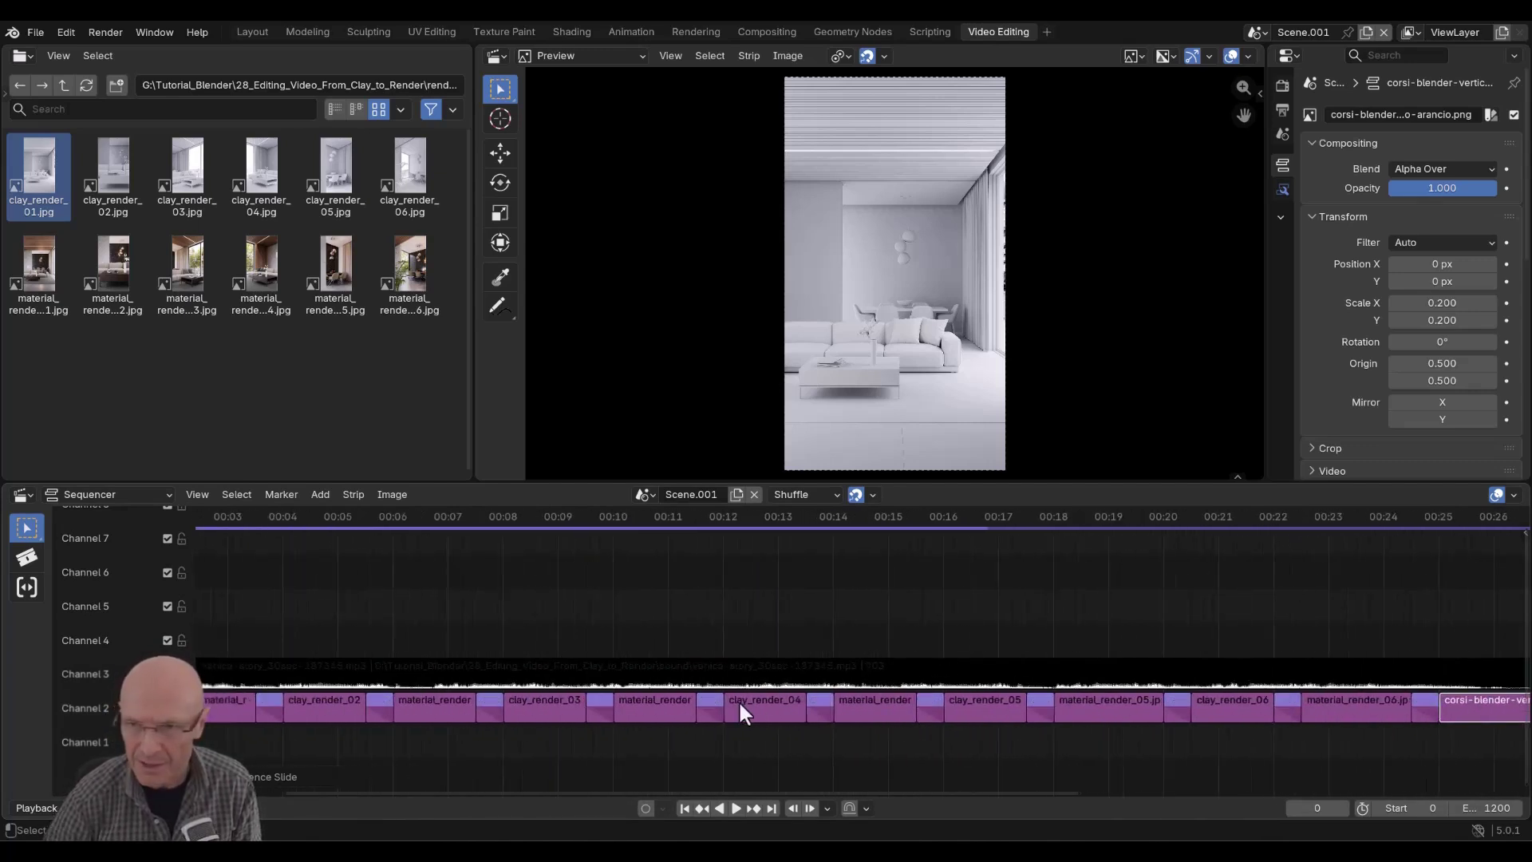
middle_drag(1234, 697, 1452, 696)
middle_drag(901, 698, 903, 646)
scroll(959, 685, up, 1)
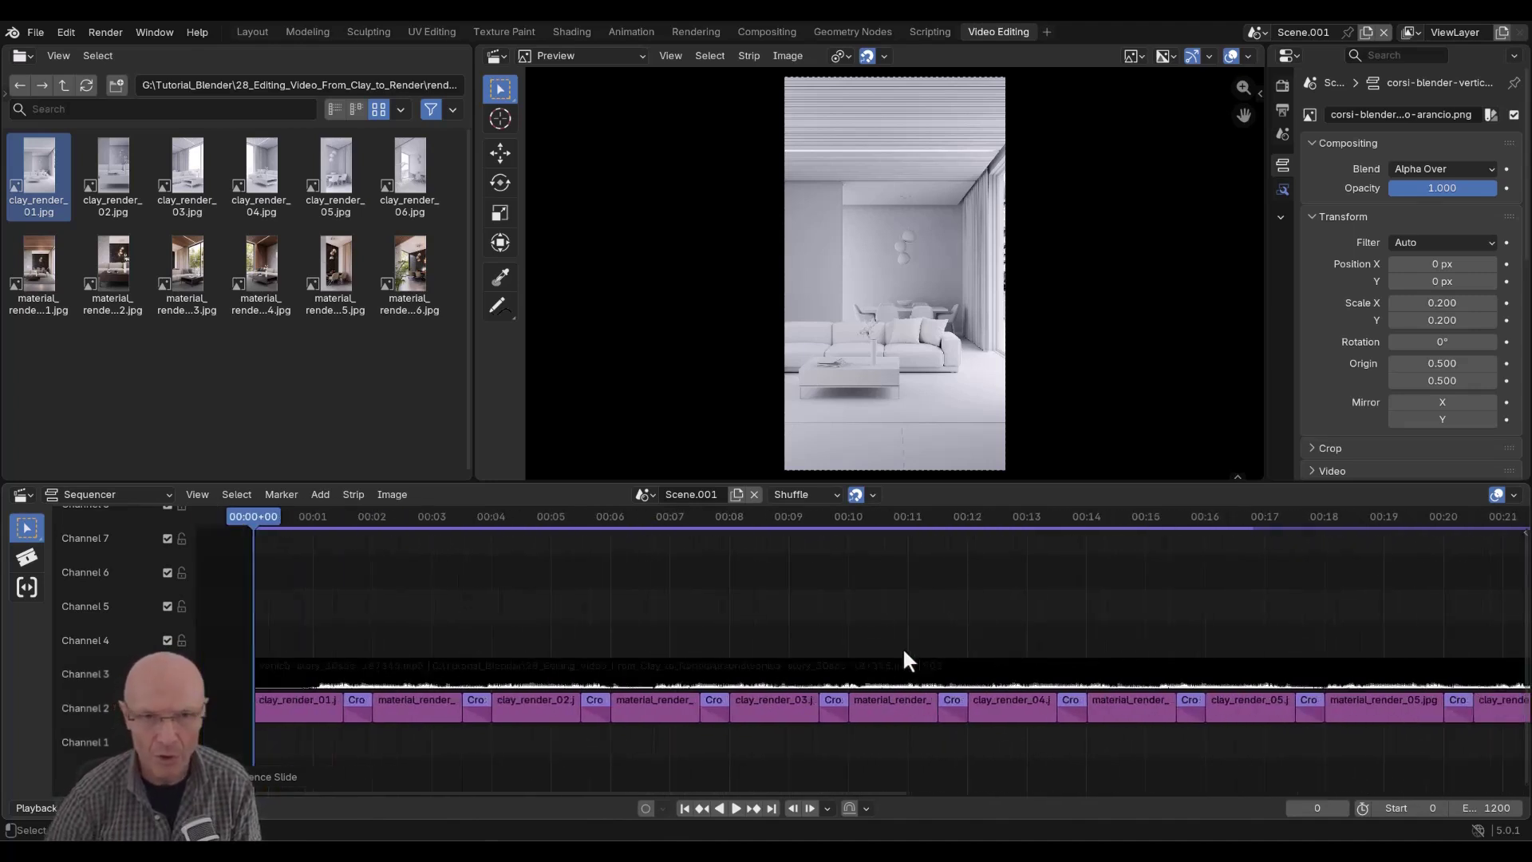
Set the volume of the venice-story music strip to 0.3 and play the sequence past the end of the logo.
click(653, 678)
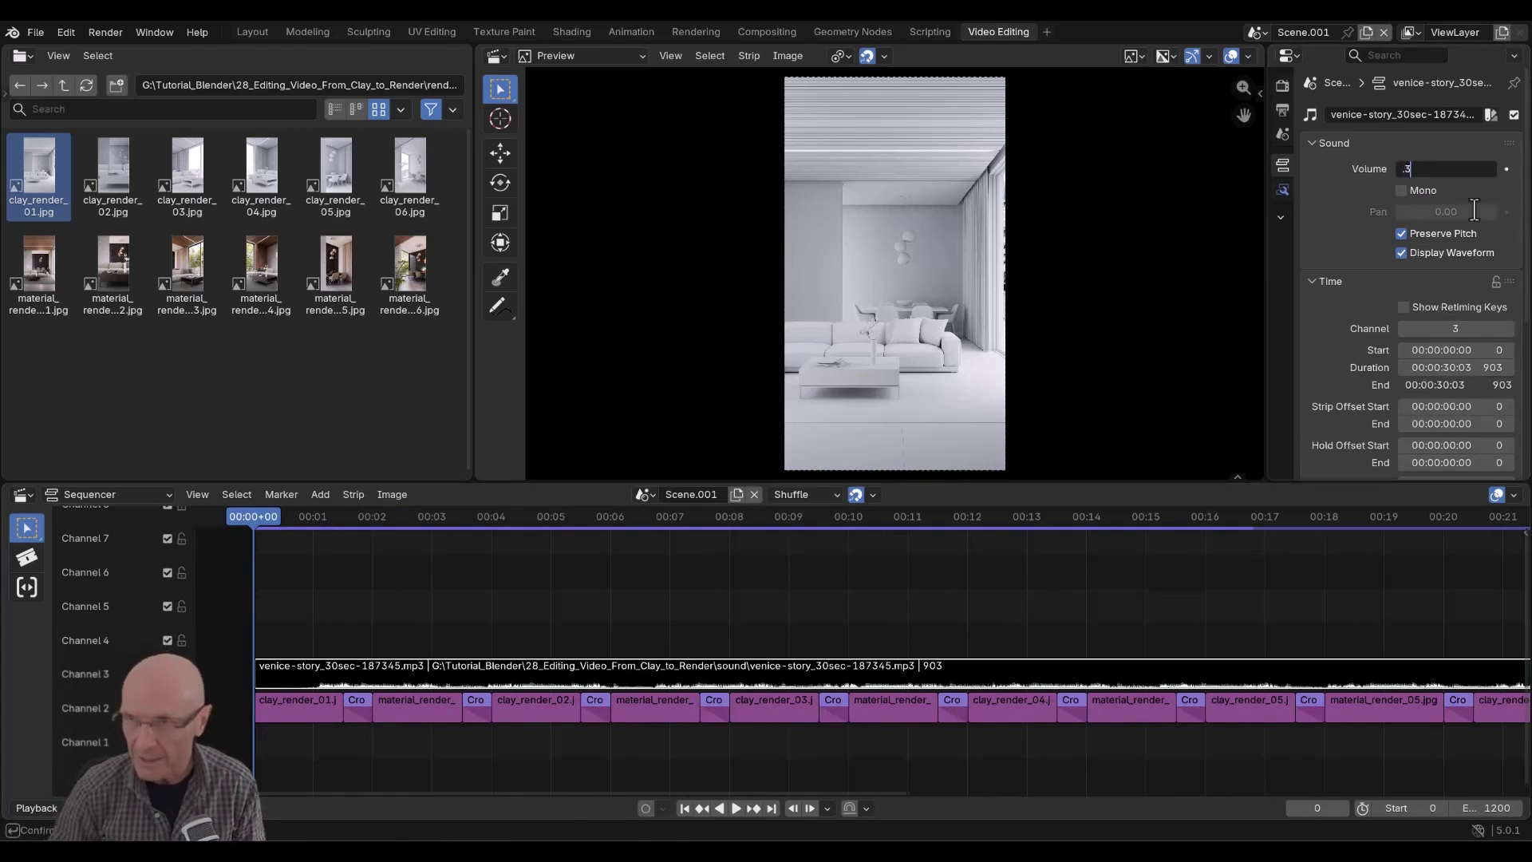
key(Return)
key(space)
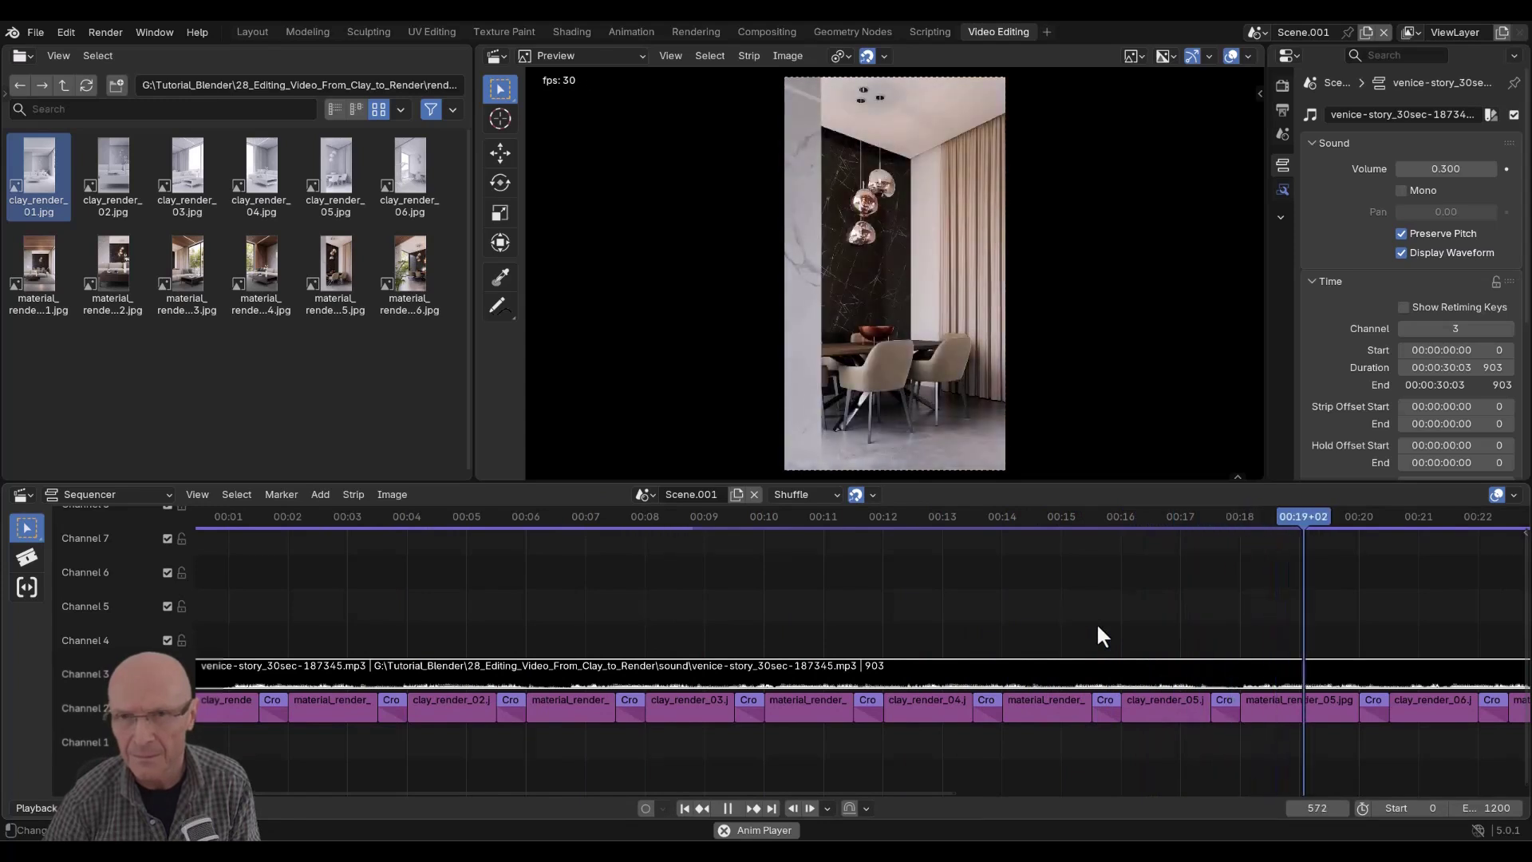
middle_drag(1268, 636, 965, 623)
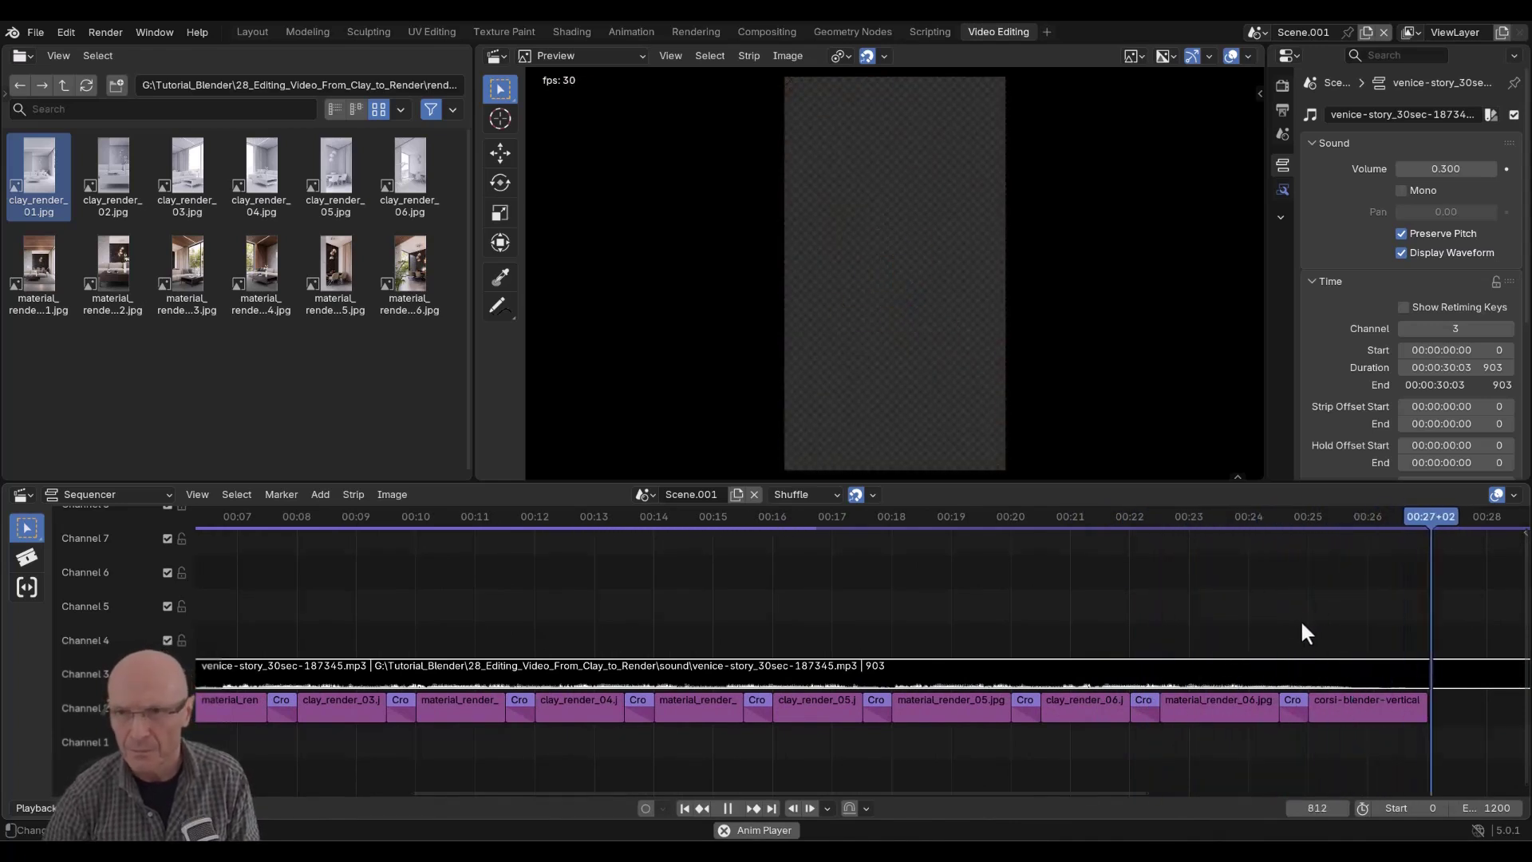
key(space)
Extend the closing logo strip to end at 28 seconds.
scroll(923, 626, down, 2)
middle_drag(1224, 605, 1009, 604)
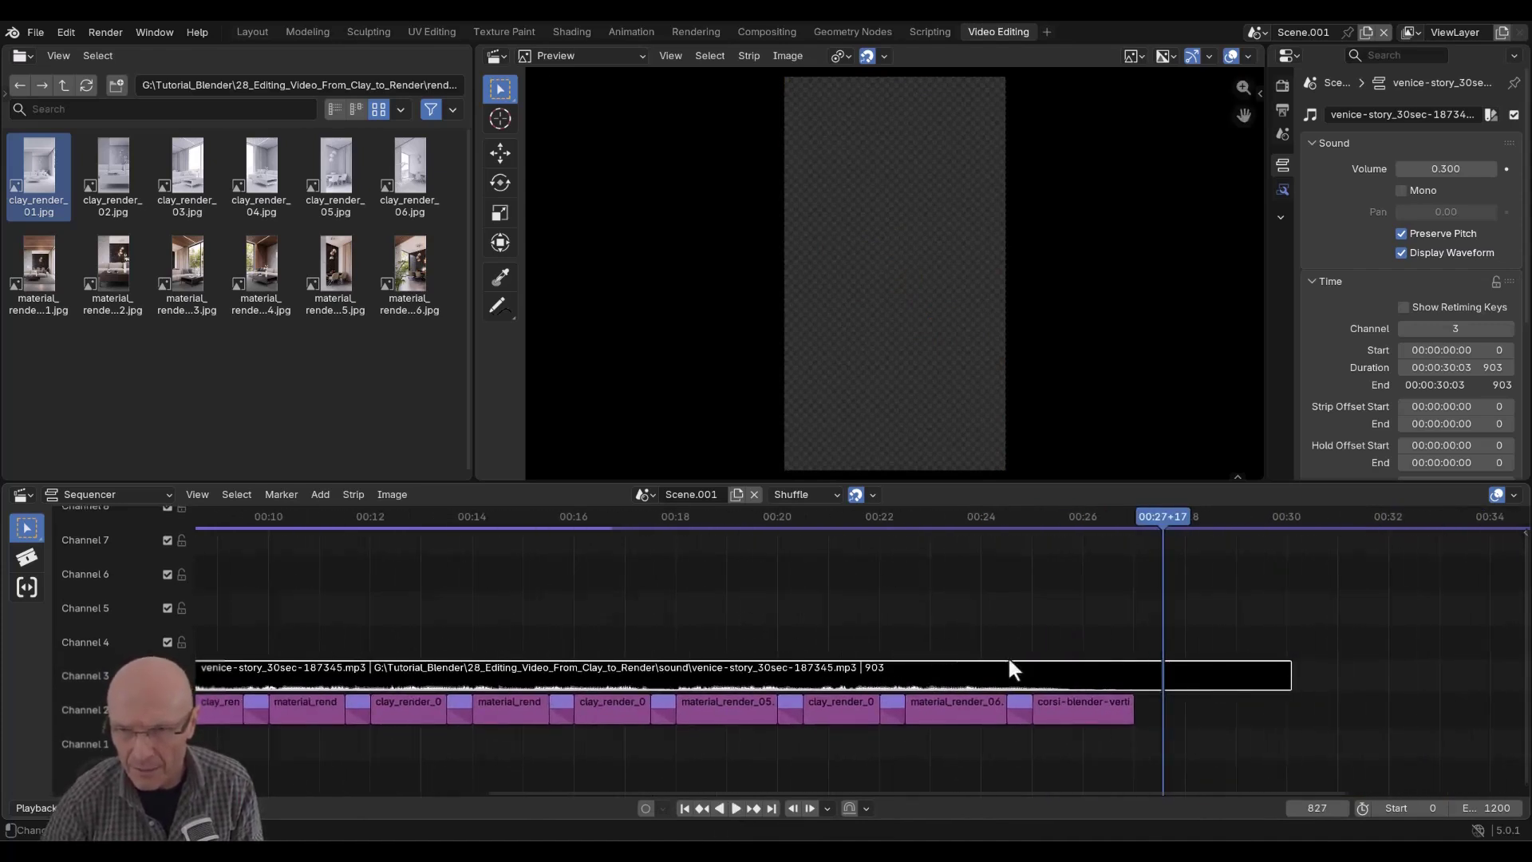
scroll(1221, 703, up, 2)
middle_drag(1077, 702, 778, 701)
scroll(837, 722, up, 3)
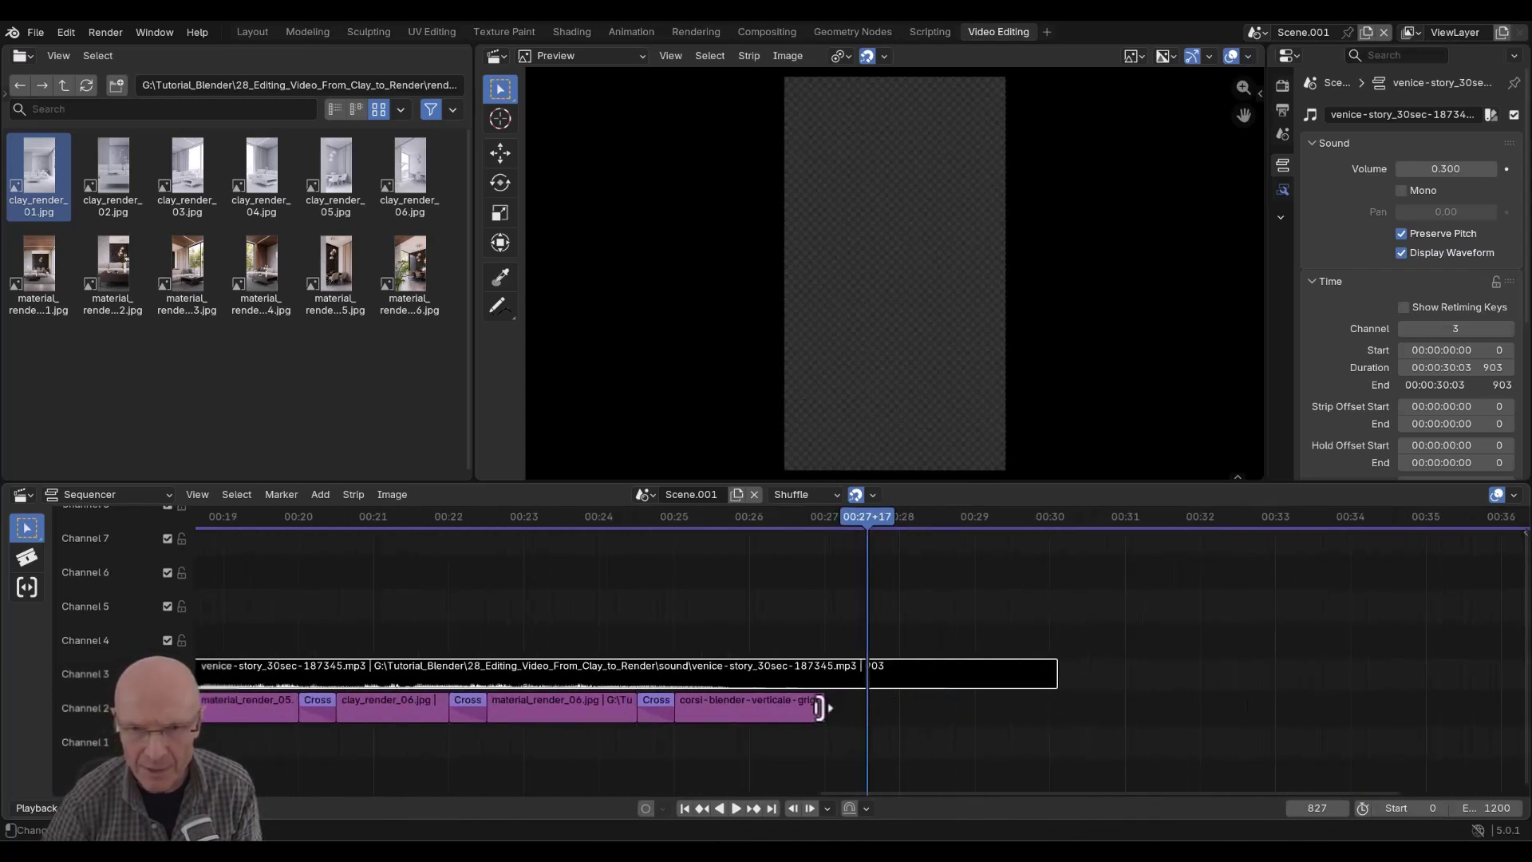
drag(818, 707, 867, 709)
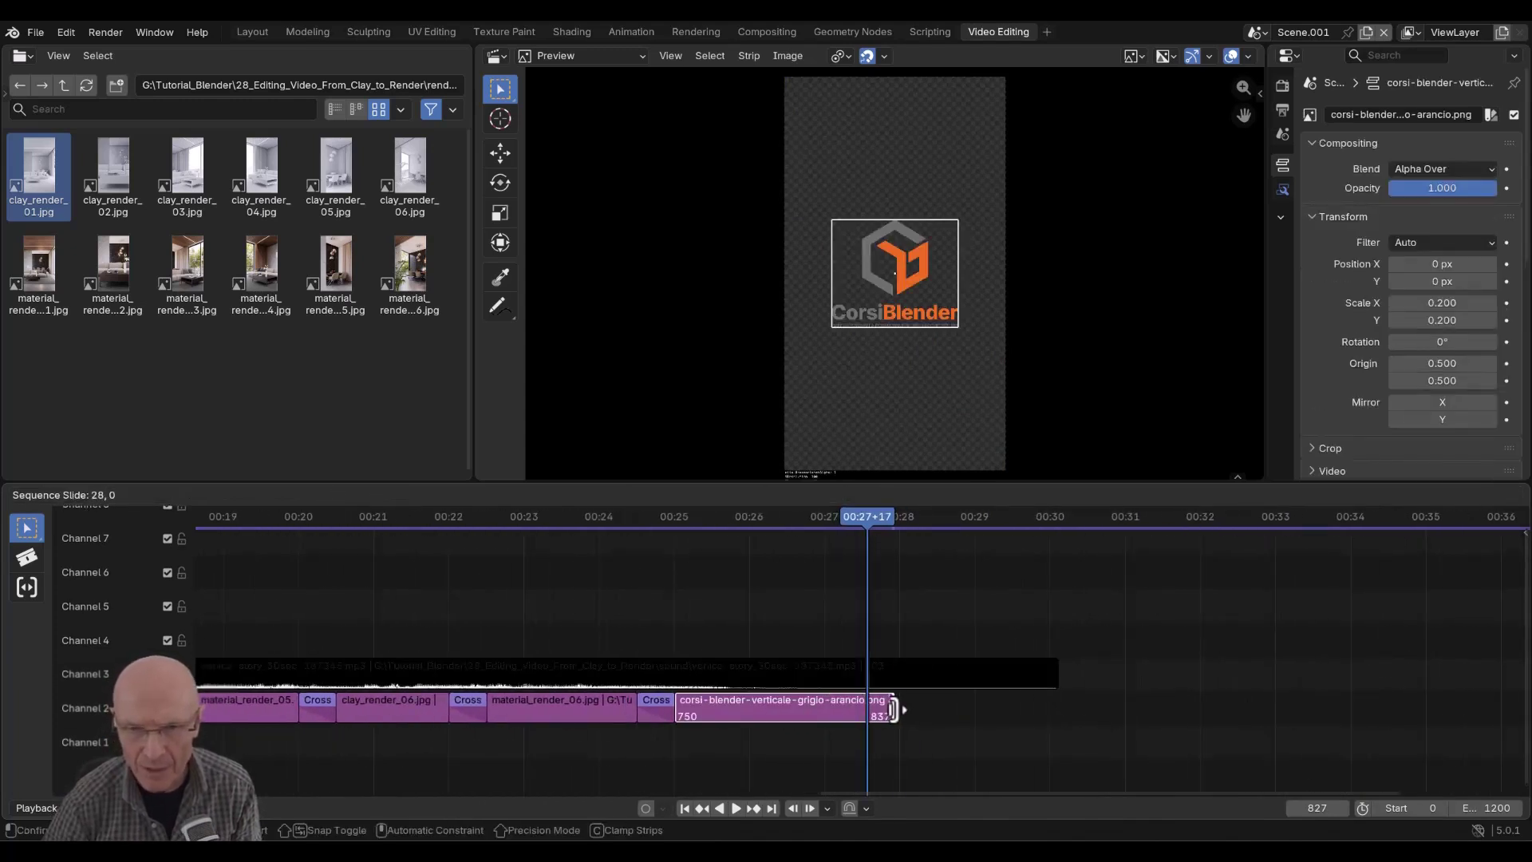
drag(898, 710, 899, 709)
Add a black Color strip on channel 1 beneath the closing logo from 00:24+15 to 28 seconds and play that section.
scroll(966, 700, down, 1)
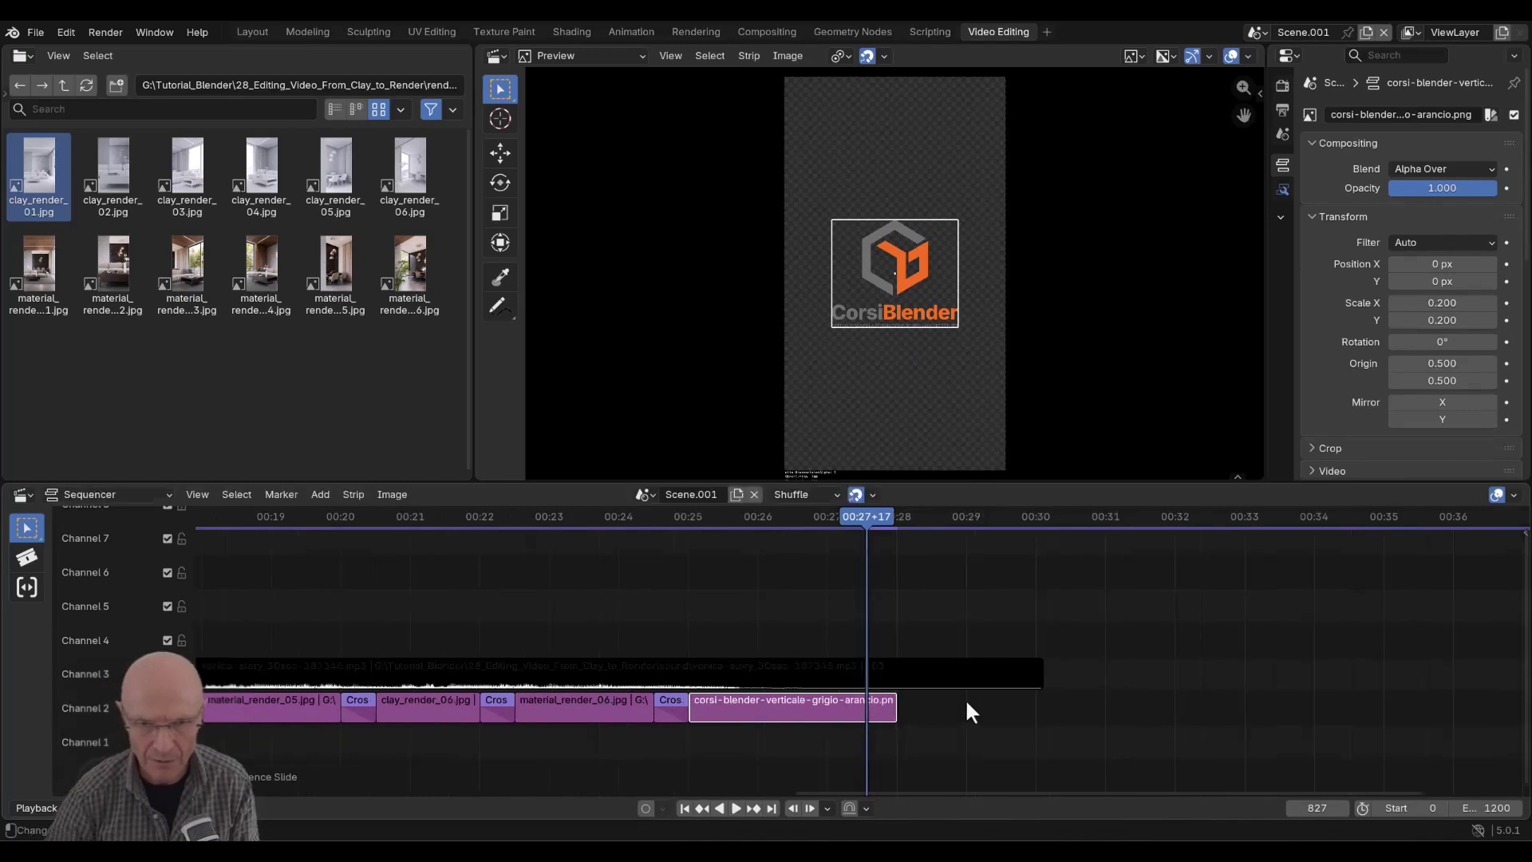
middle_drag(966, 701, 1146, 689)
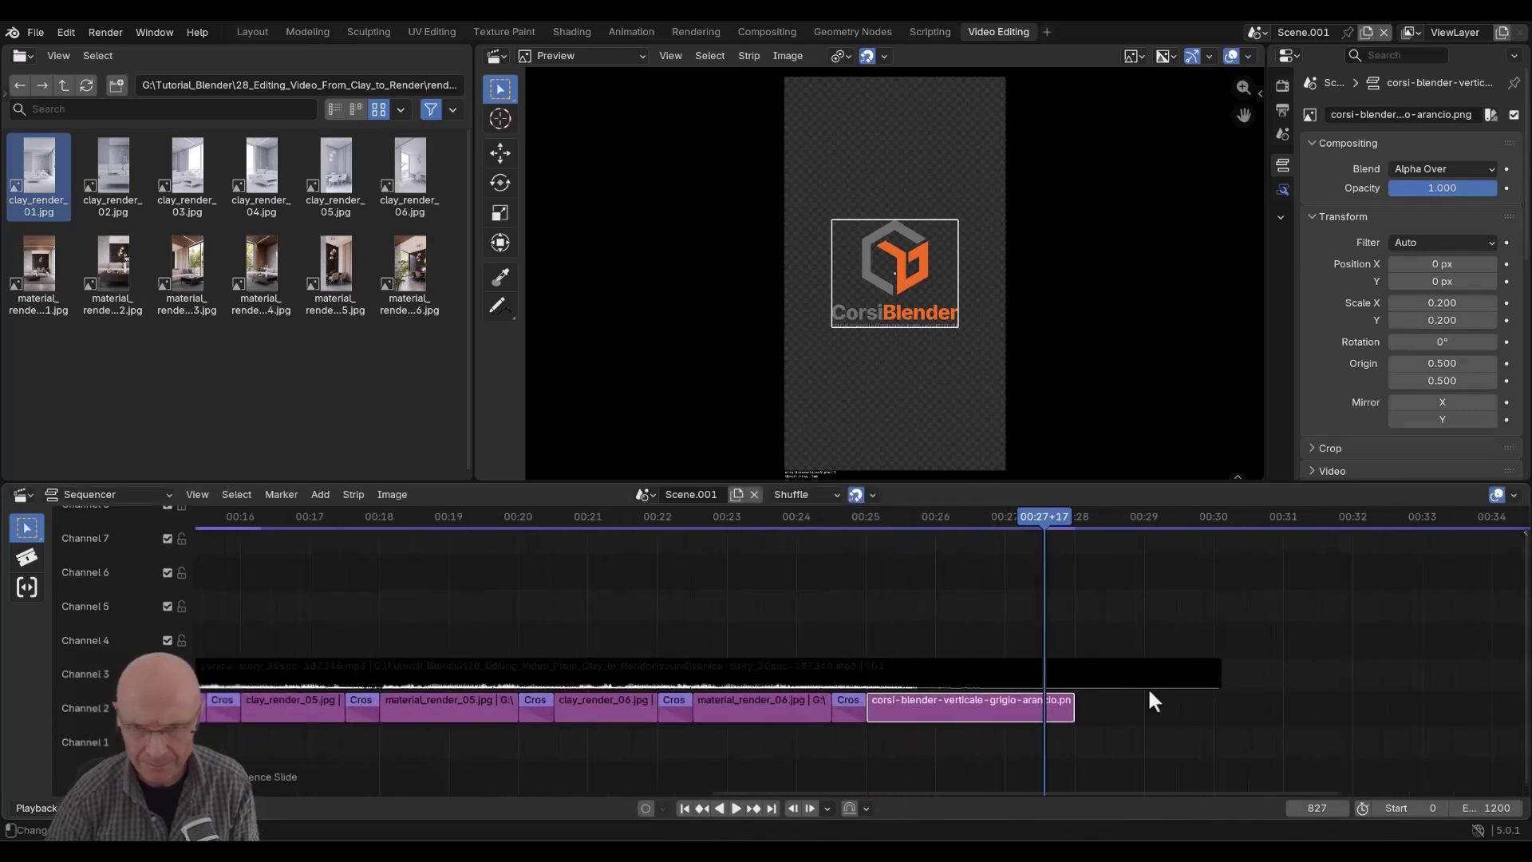
click(322, 496)
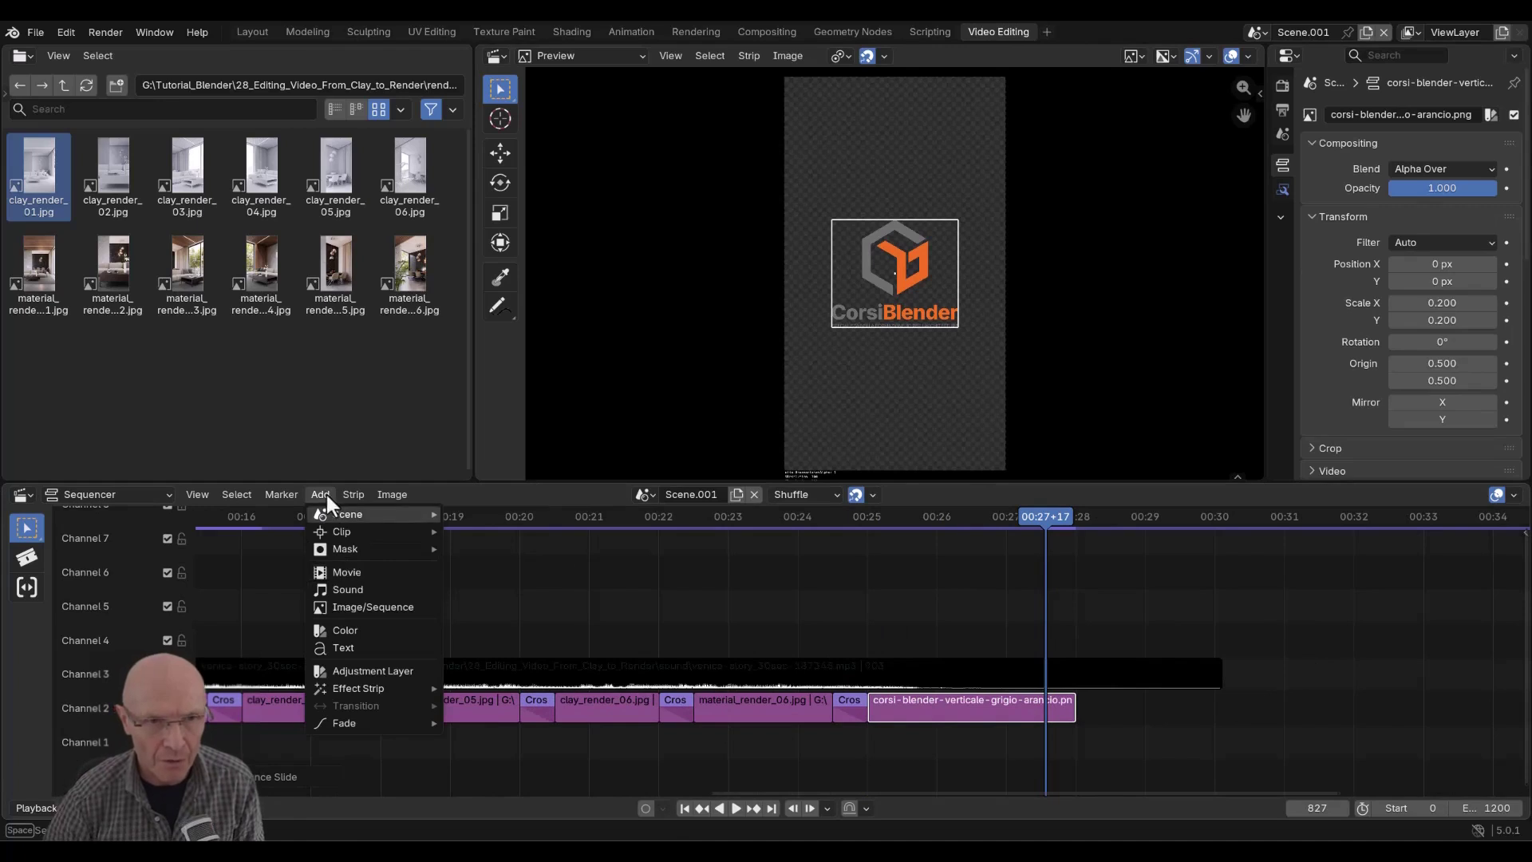
click(342, 630)
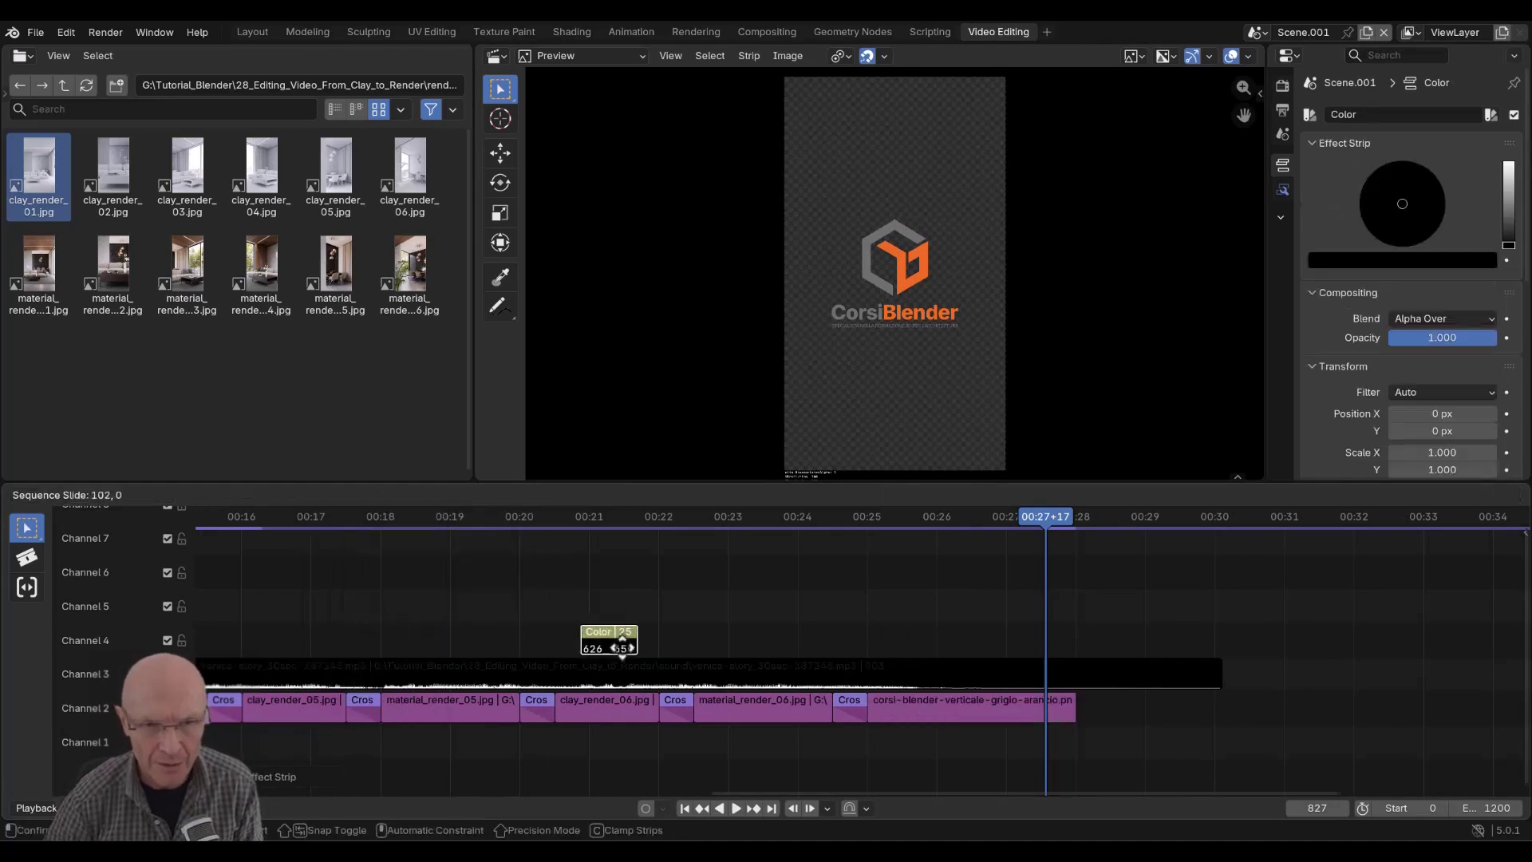
click(883, 742)
drag(884, 742, 1082, 739)
drag(1061, 525, 823, 522)
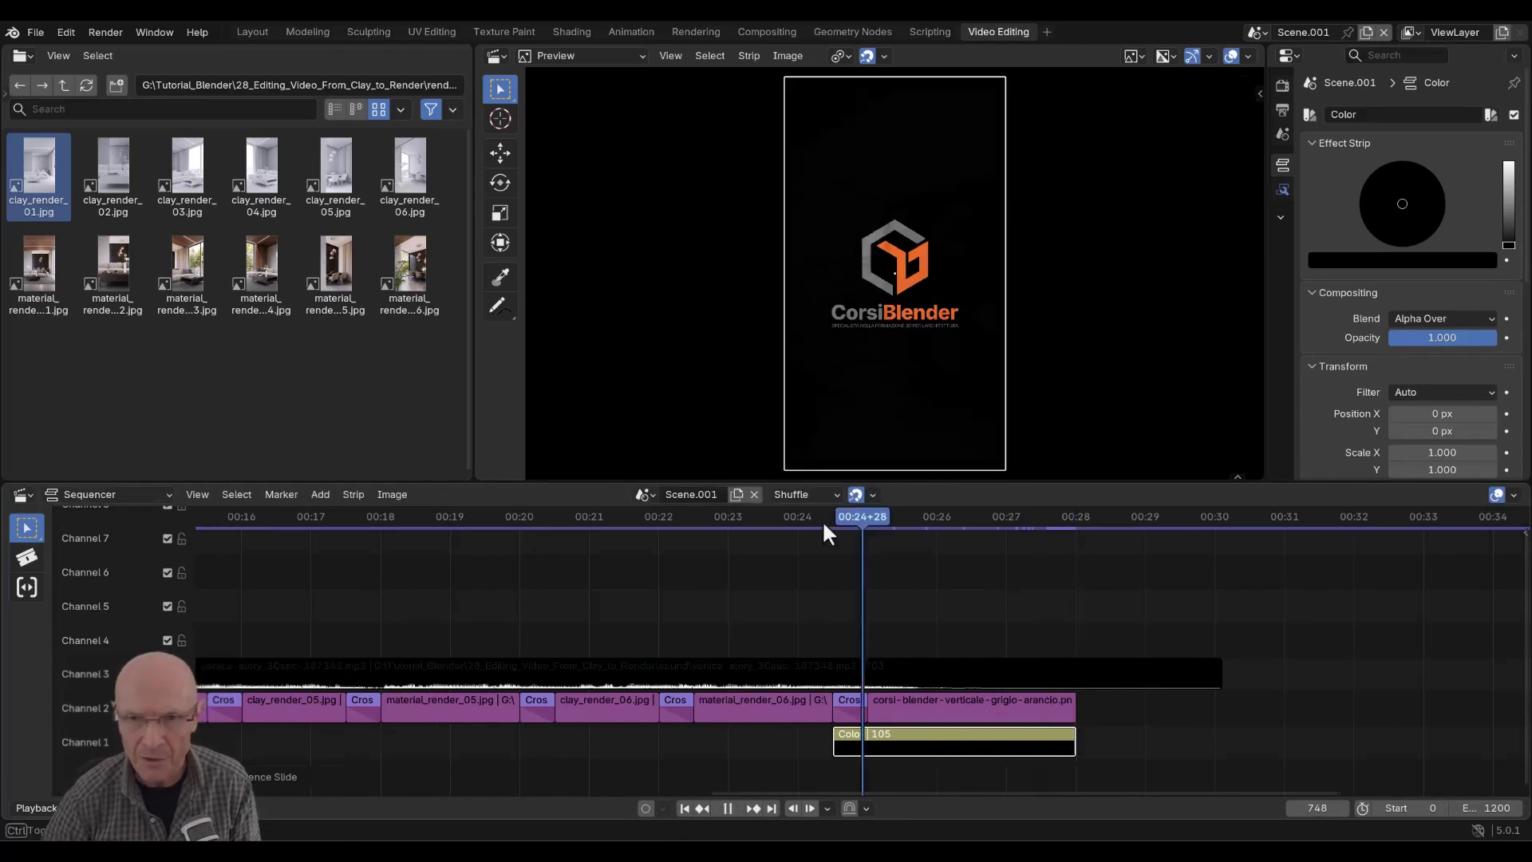
key(space)
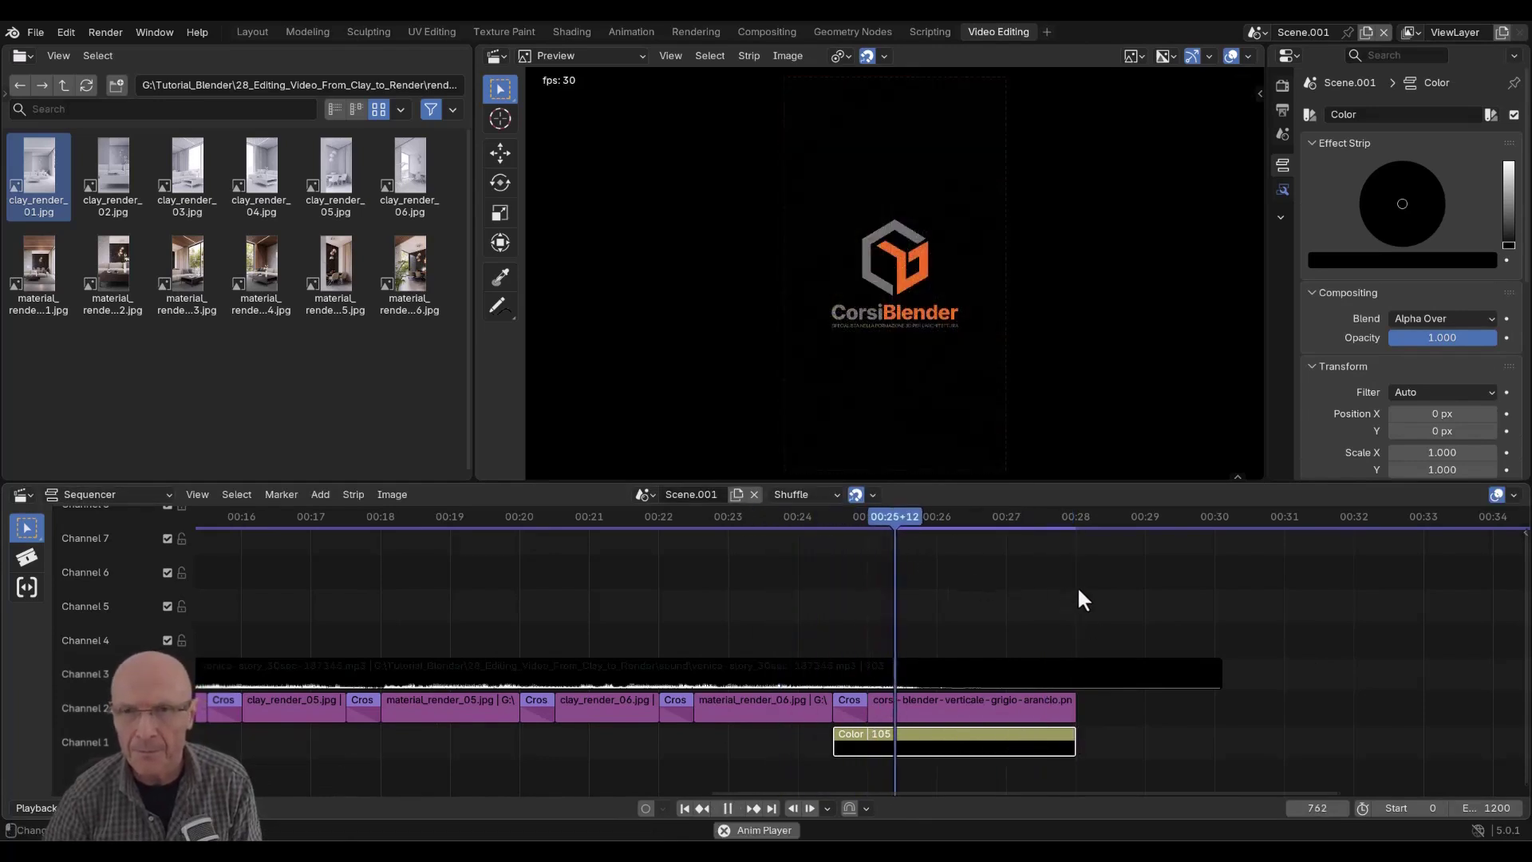
key(space)
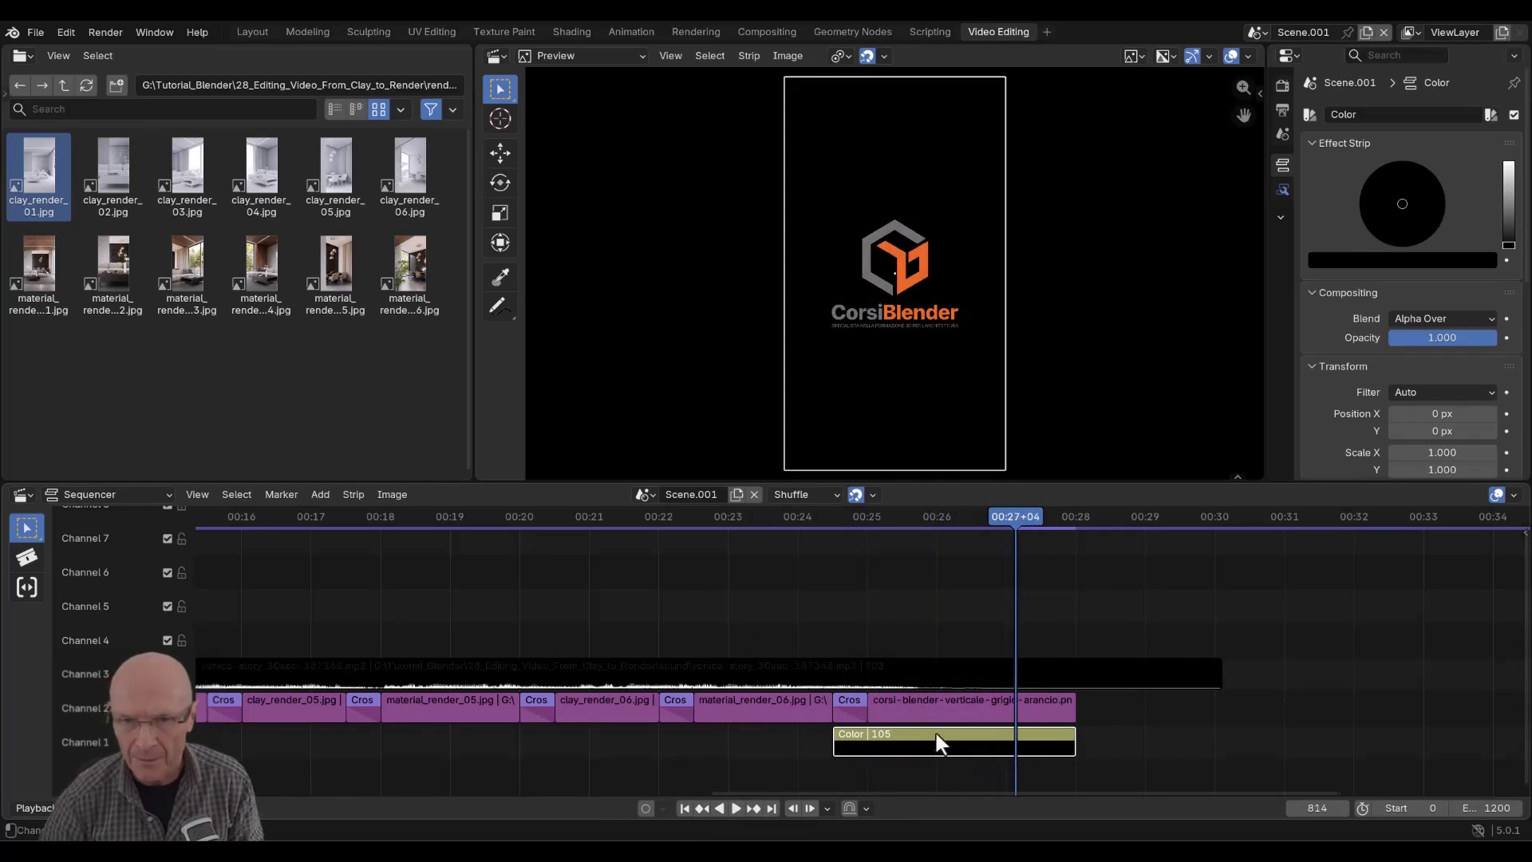
Move the closing logo strip to start at 26 seconds, extend the Color strip to end at 29 seconds and play the ending.
drag(953, 707, 1145, 738)
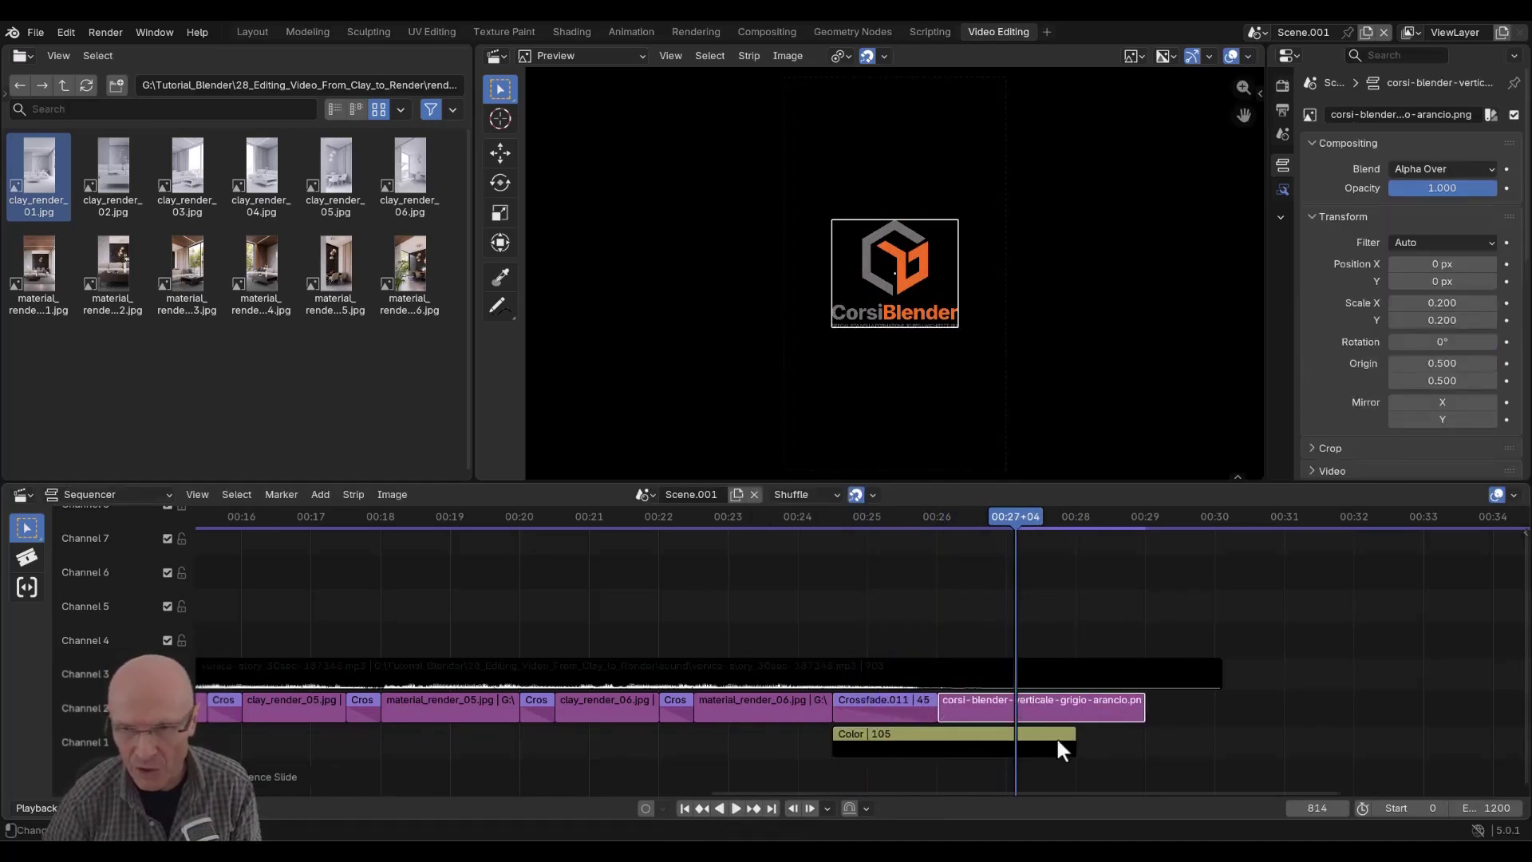
click(803, 518)
key(space)
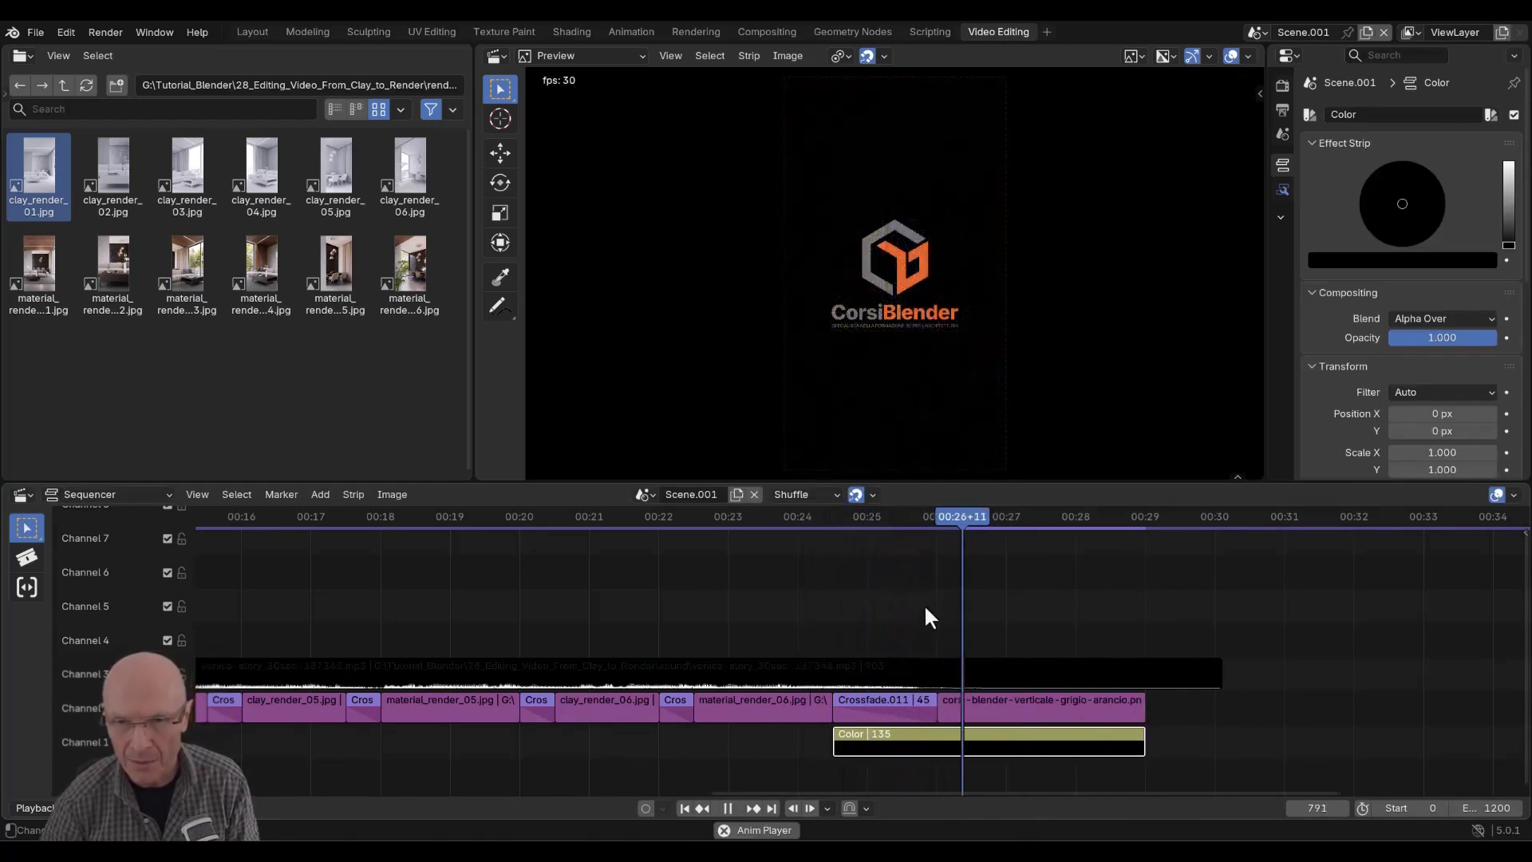
key(space)
Add a Fade Out to the closing logo strip and play the ending.
click(1065, 704)
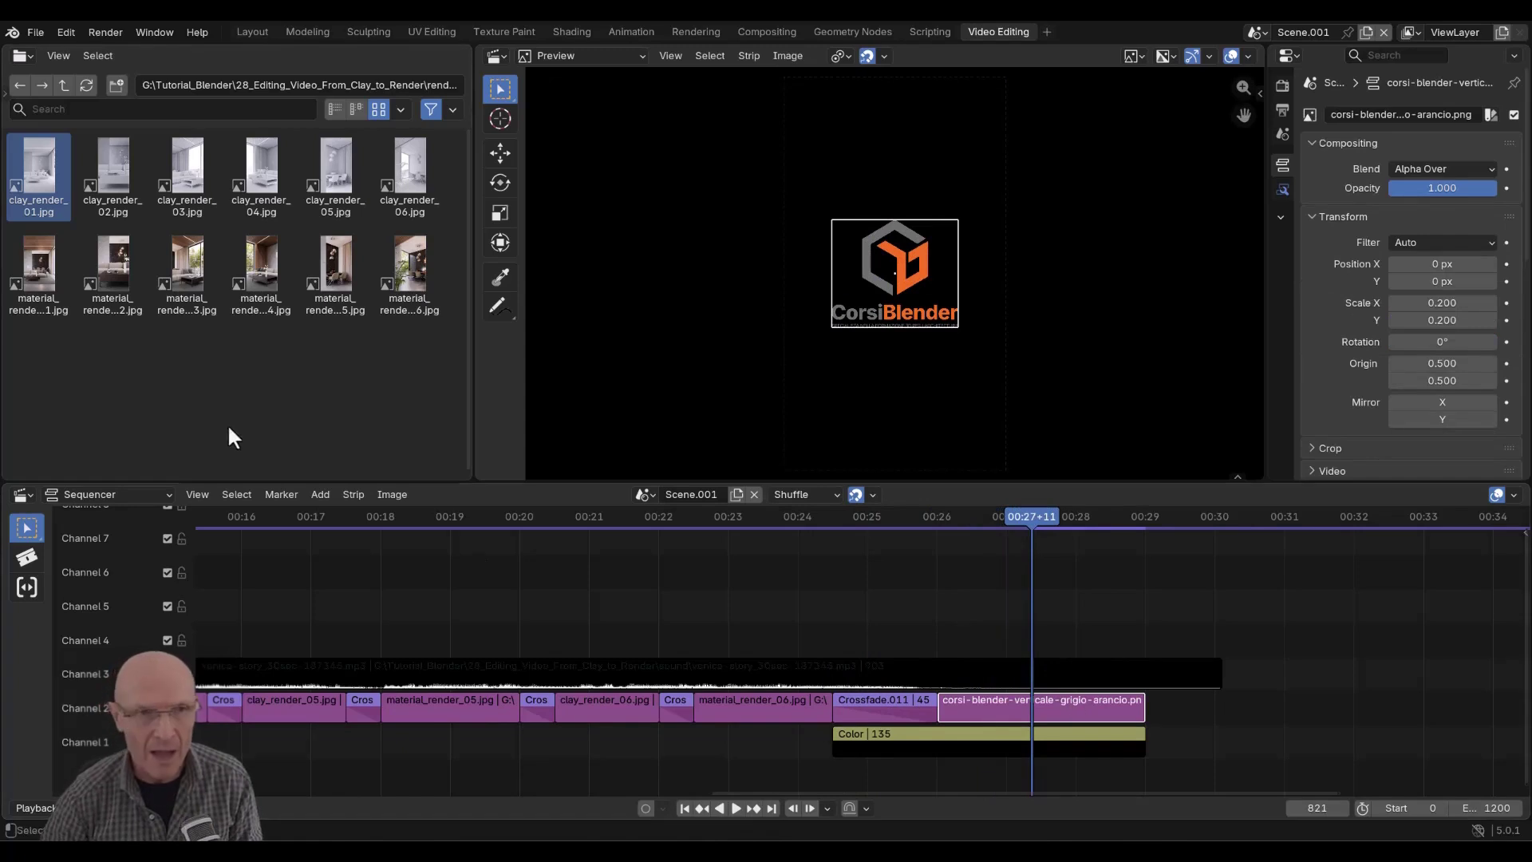
right_click(964, 704)
mouse_move(948, 635)
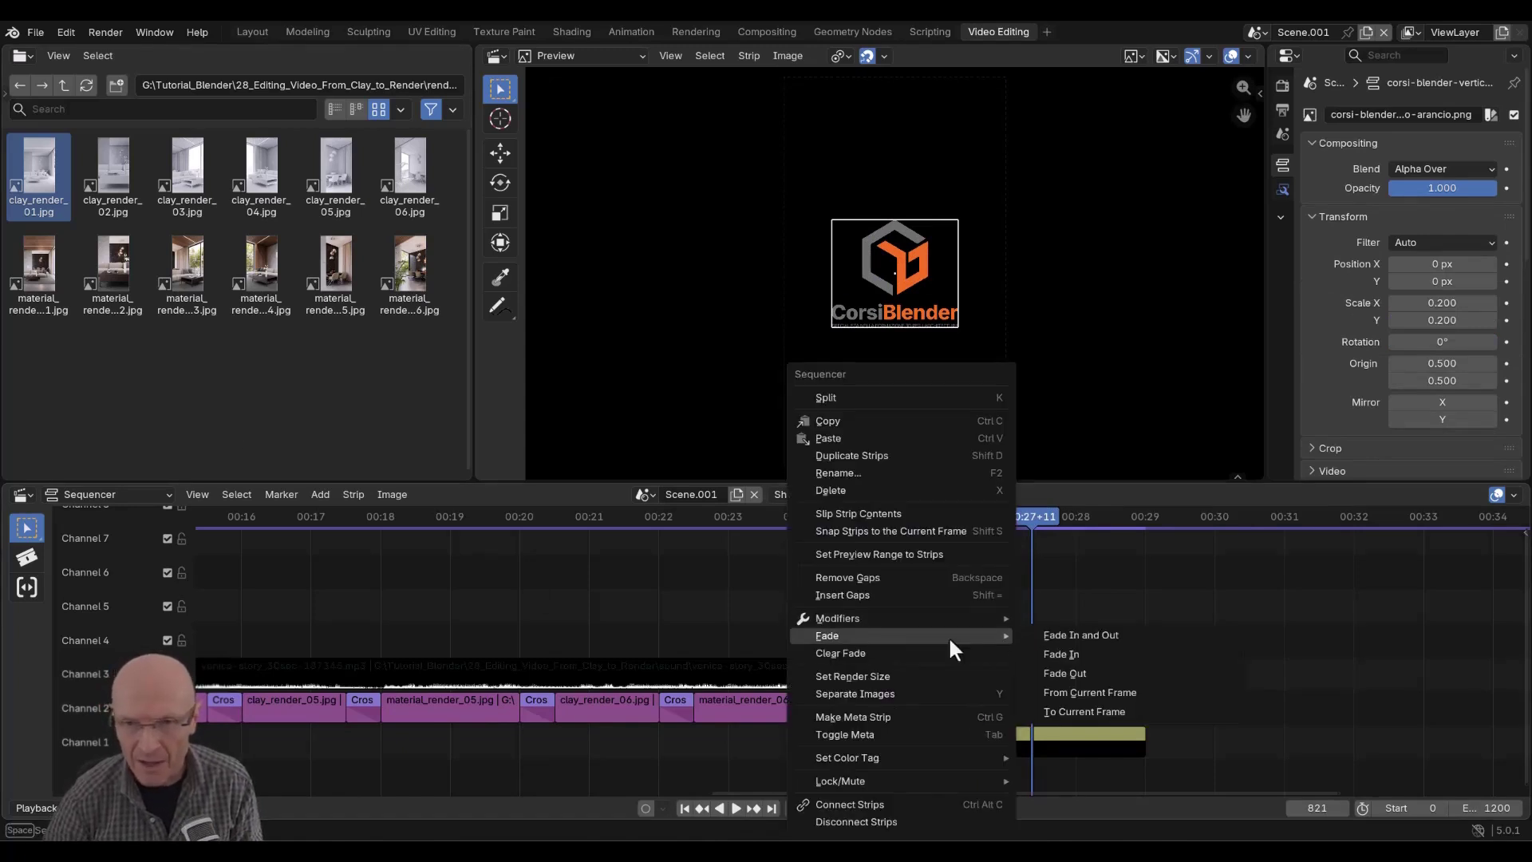
click(1071, 668)
drag(1035, 519, 990, 520)
key(space)
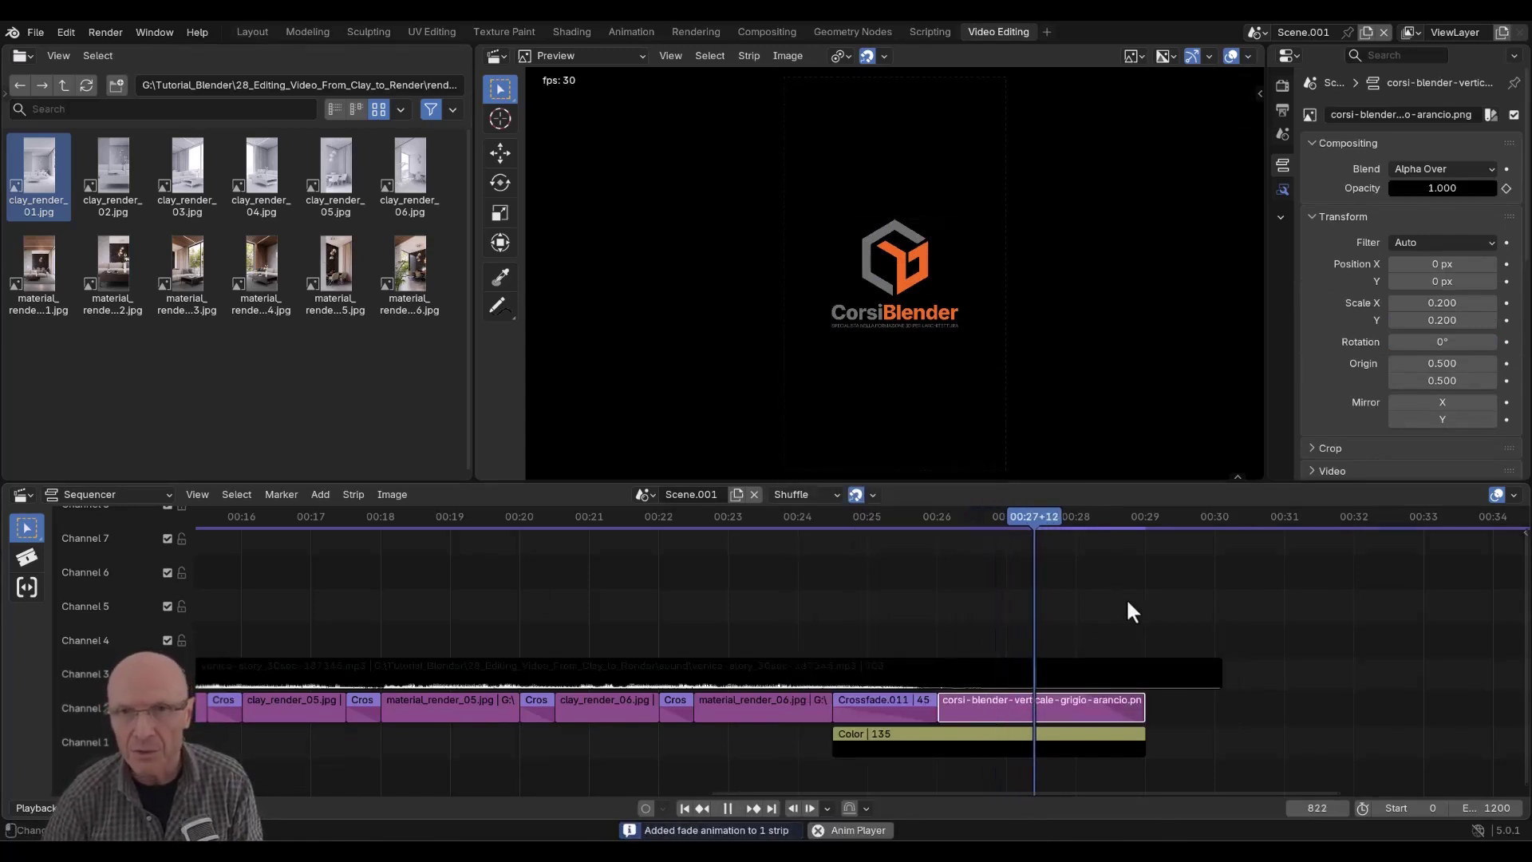
key(space)
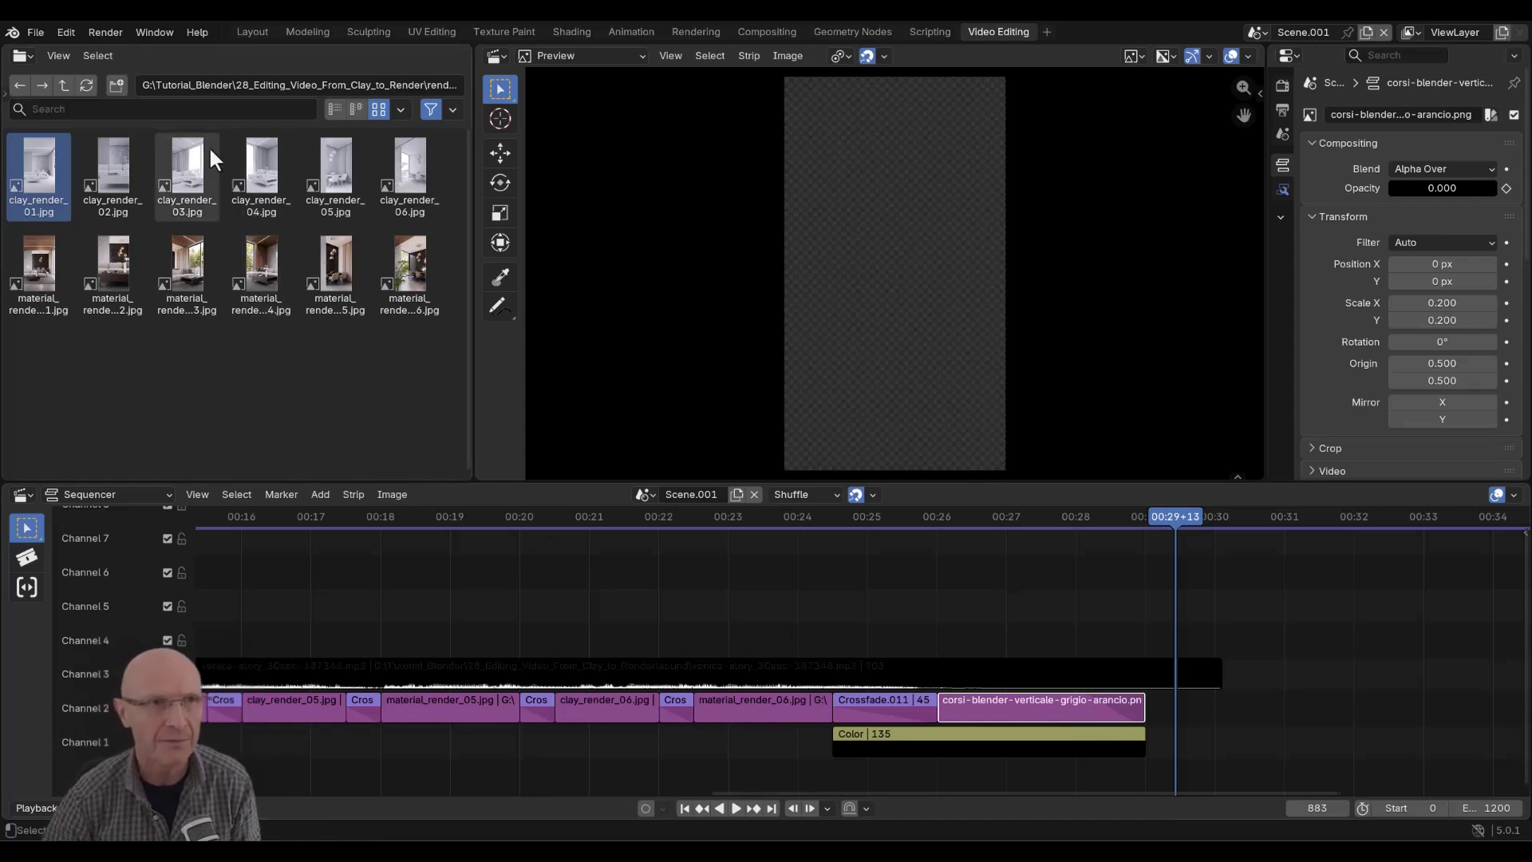
Switch the file browser area to the Graph Editor and frame the logo's opacity fade curve.
click(21, 54)
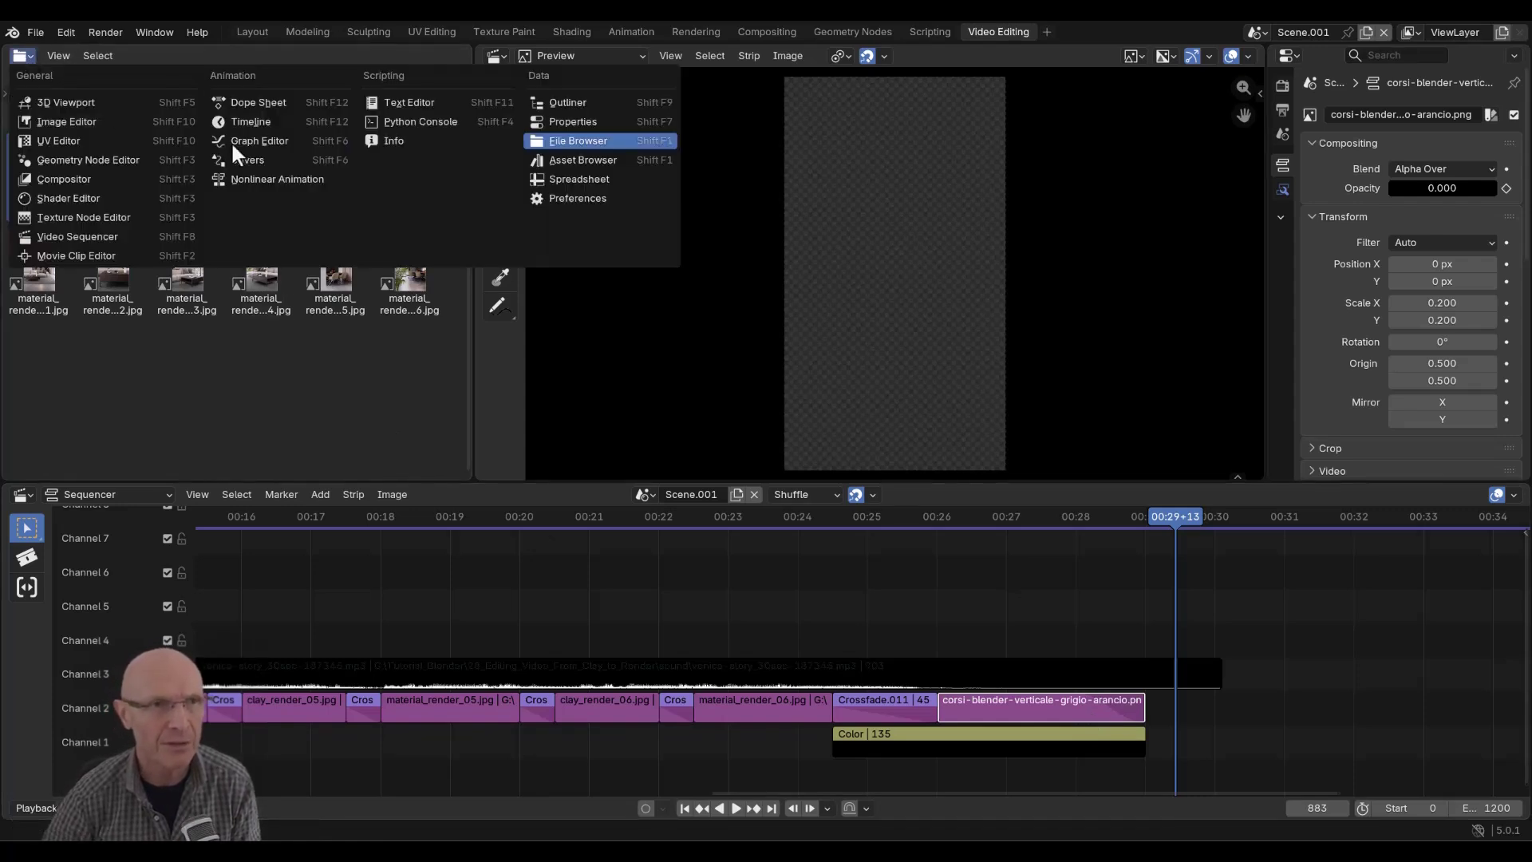
click(240, 141)
key(n)
ctrl+scroll(239, 283, up, 1)
ctrl+scroll(271, 280, down, 2)
scroll(319, 279, up, 8)
scroll(338, 303, up, 13)
middle_drag(377, 284, 320, 311)
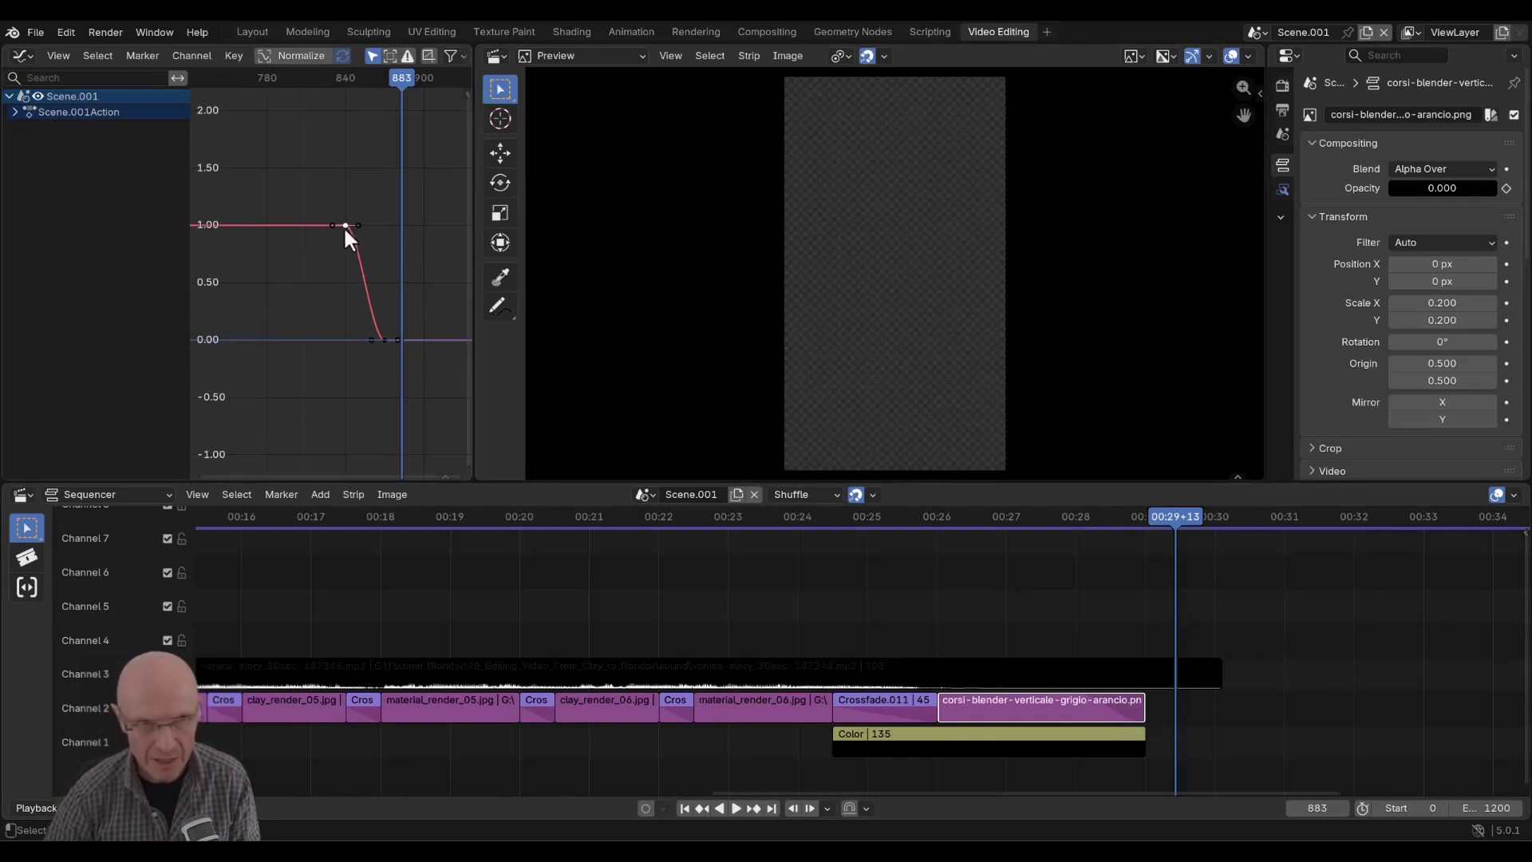
Shift the logo fade's full-opacity keyframe about 30 frames earlier along the time axis and play the longer fade.
key(g)
key(x)
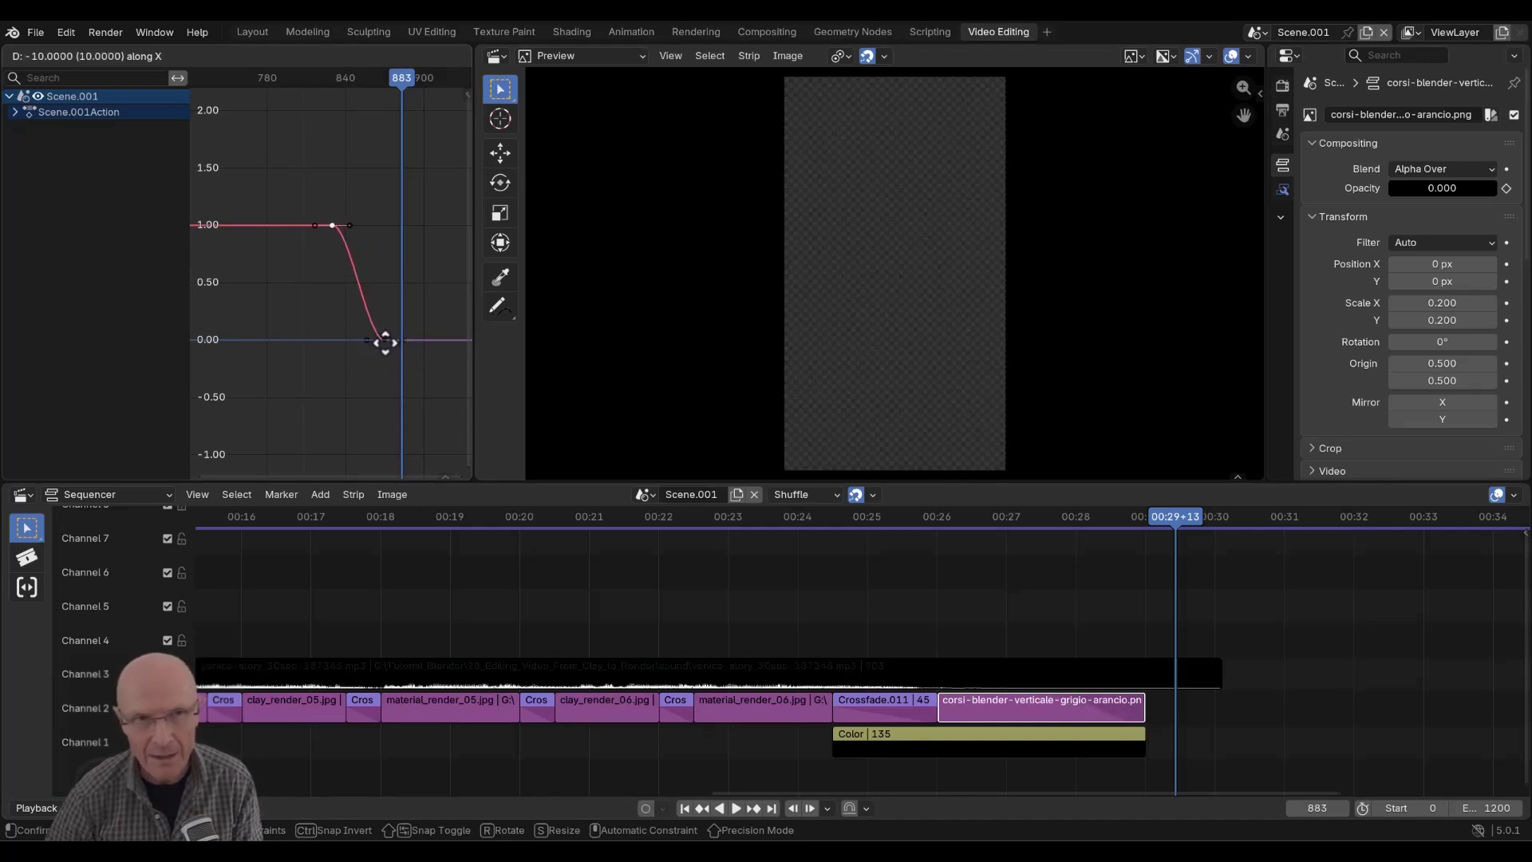
click(359, 340)
drag(1139, 512, 967, 515)
key(space)
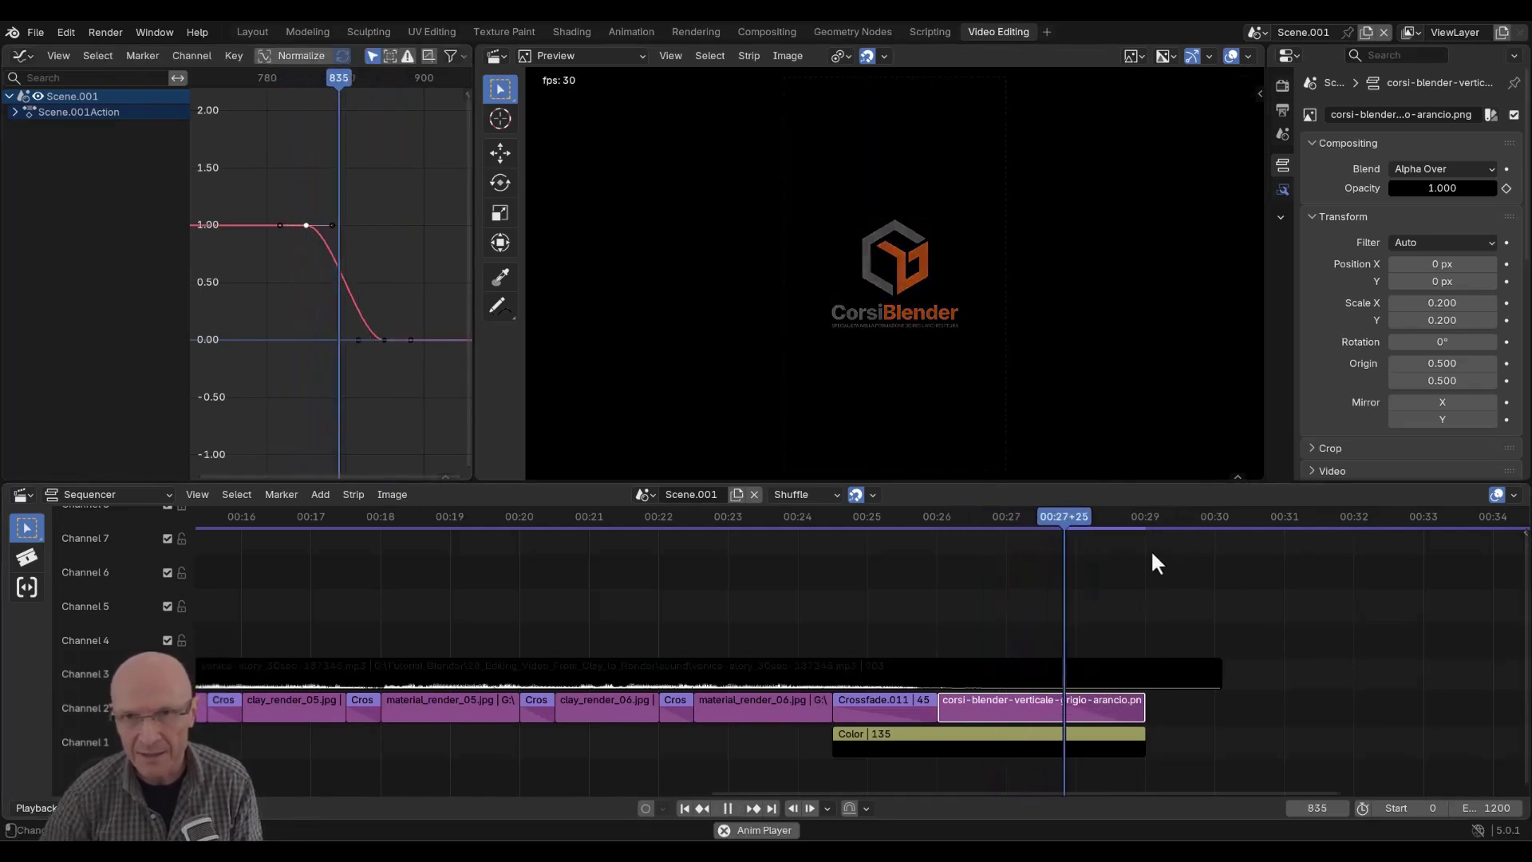
key(space)
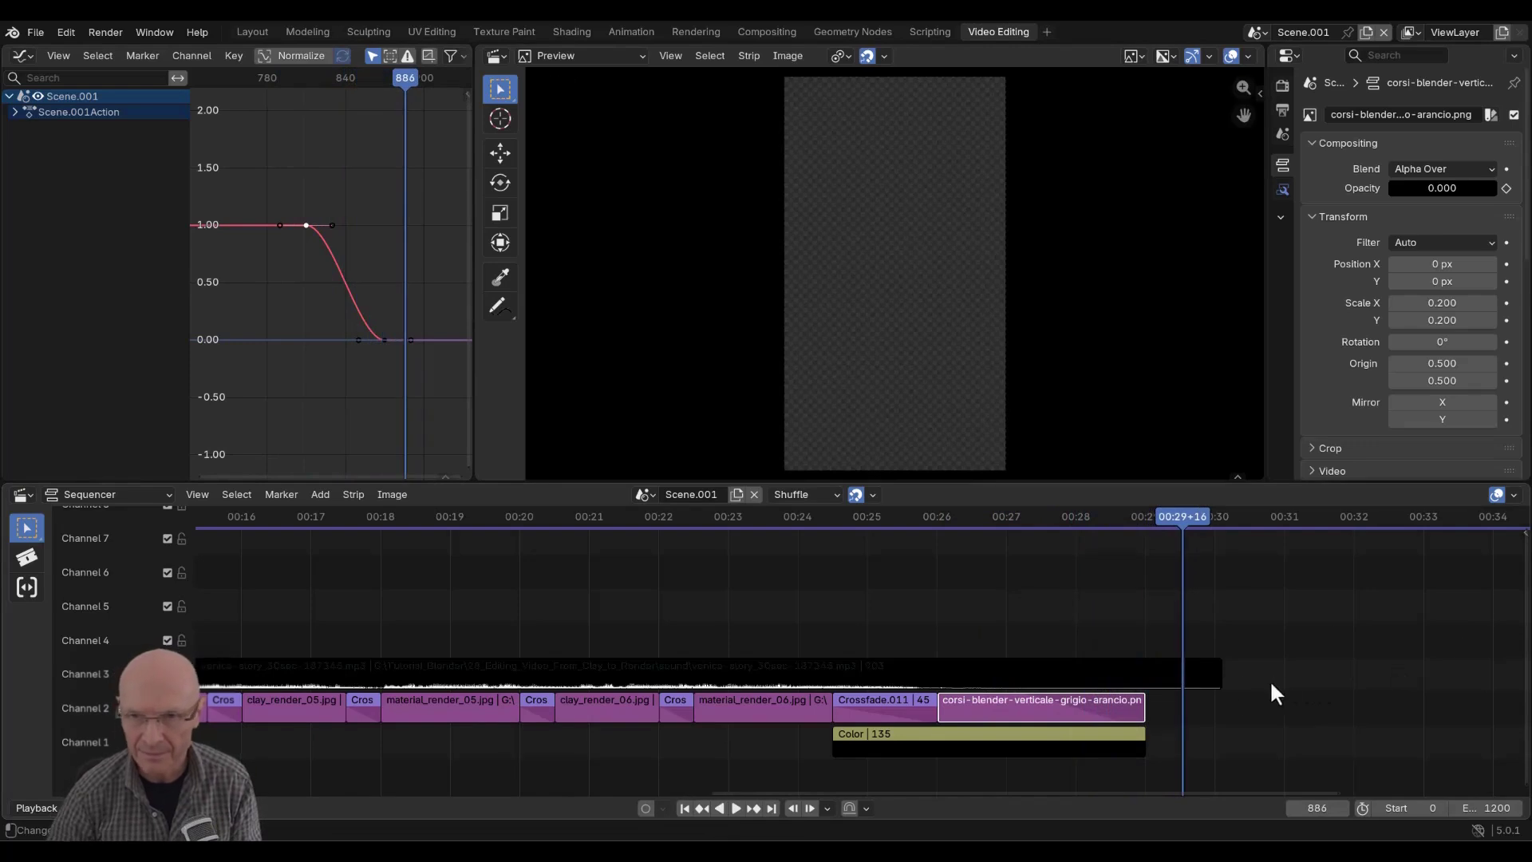
Trim the venice-story music strip to end at 29 seconds and play the ending.
drag(1220, 668, 1141, 670)
drag(885, 519, 822, 519)
key(space)
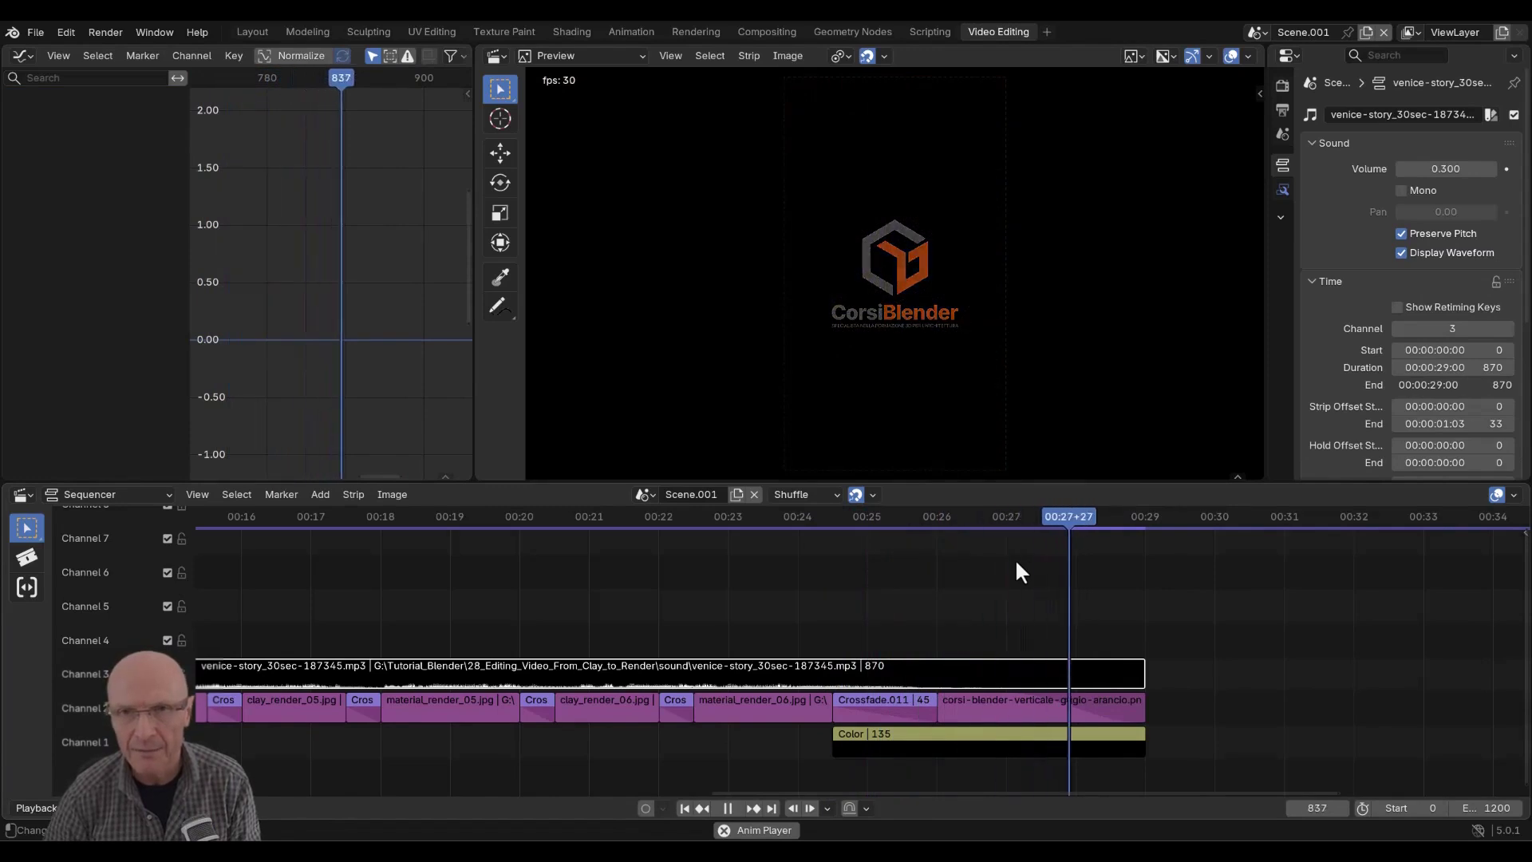
key(space)
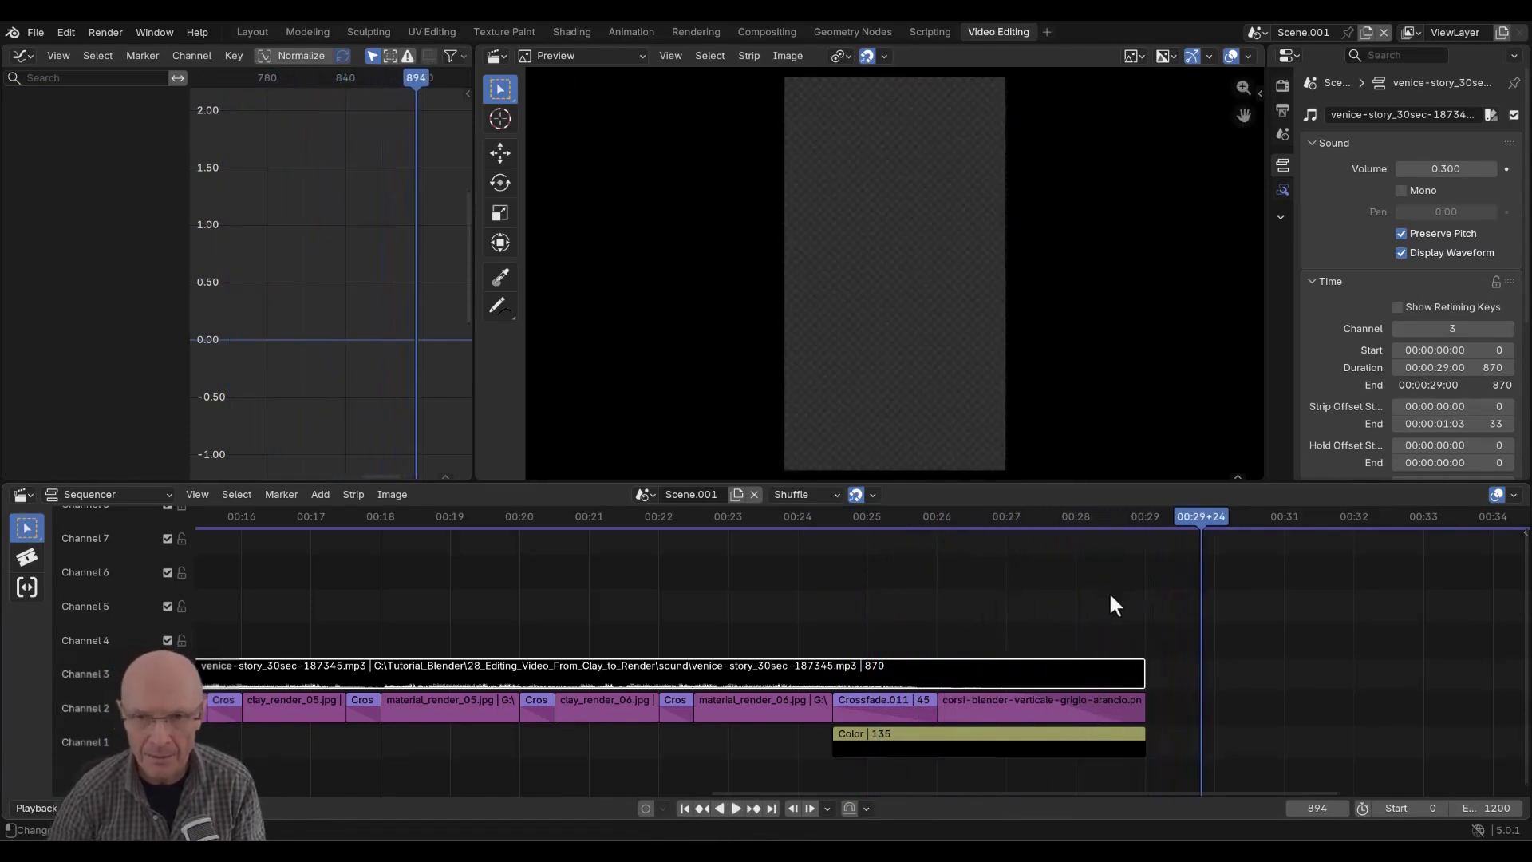
Set the scene's end frame to 870 to match the end of the strips.
middle_drag(669, 603, 857, 604)
scroll(967, 611, down, 4)
middle_drag(1133, 617, 944, 621)
drag(1498, 808, 1236, 808)
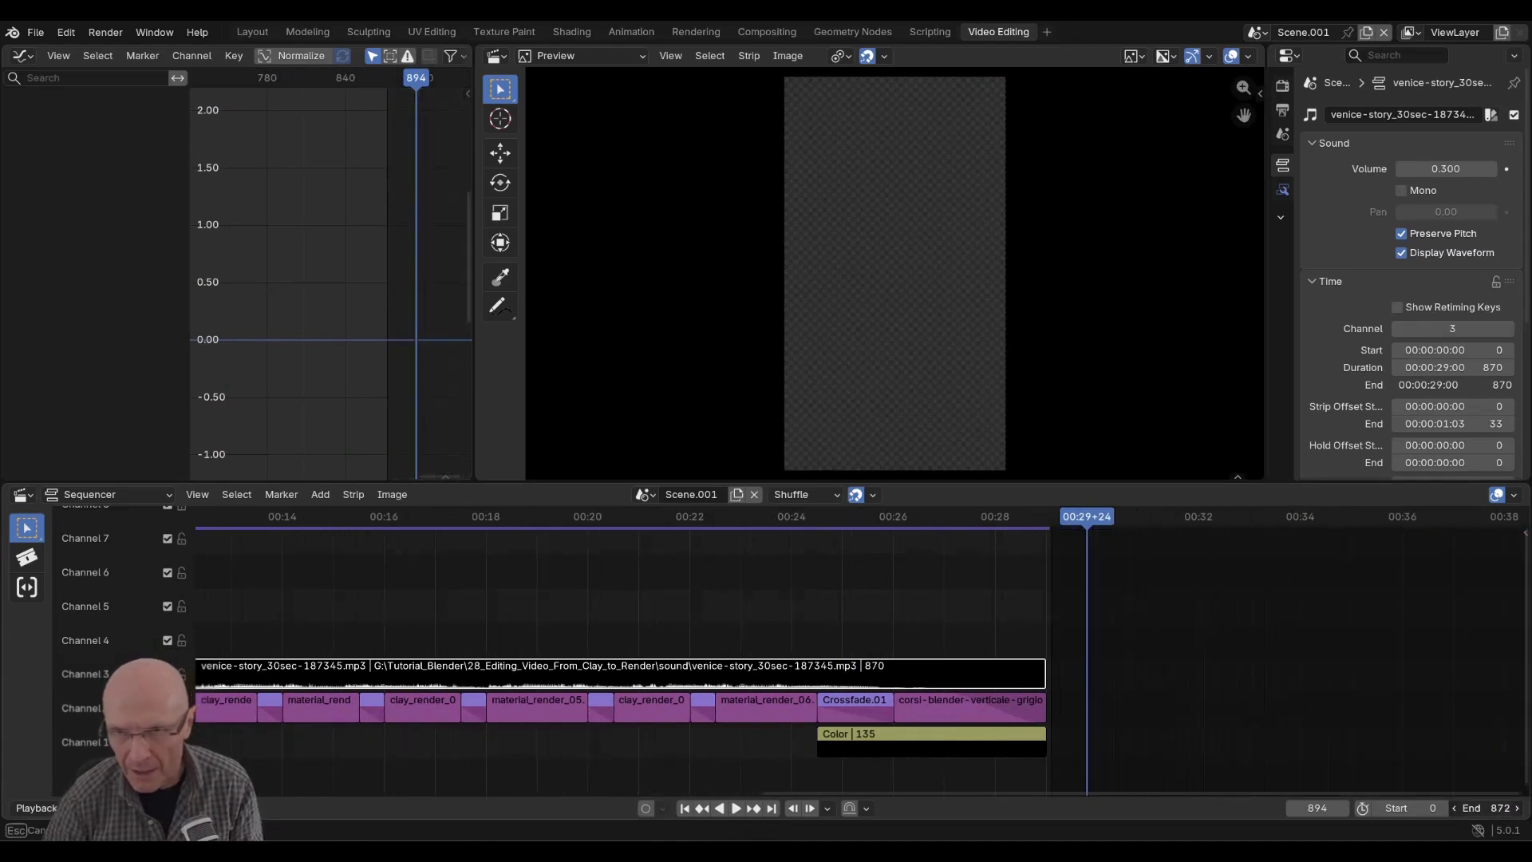
Add a Fade In to the opening clay_render_01.jpg strip.
scroll(706, 678, down, 4)
middle_drag(562, 654, 935, 652)
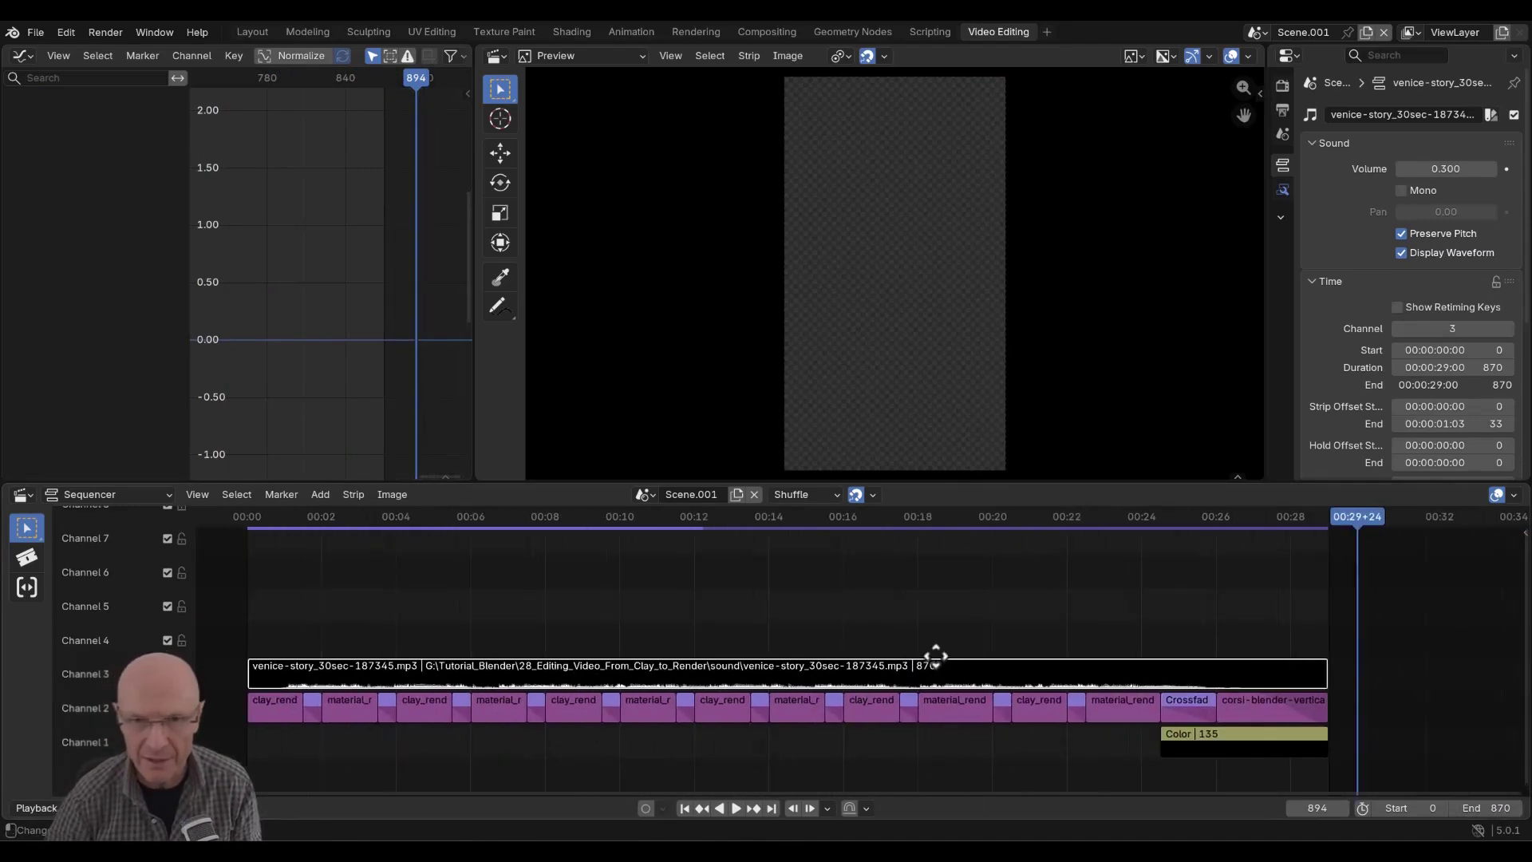
scroll(780, 641, down, 2)
middle_drag(778, 640, 797, 640)
scroll(359, 694, up, 3)
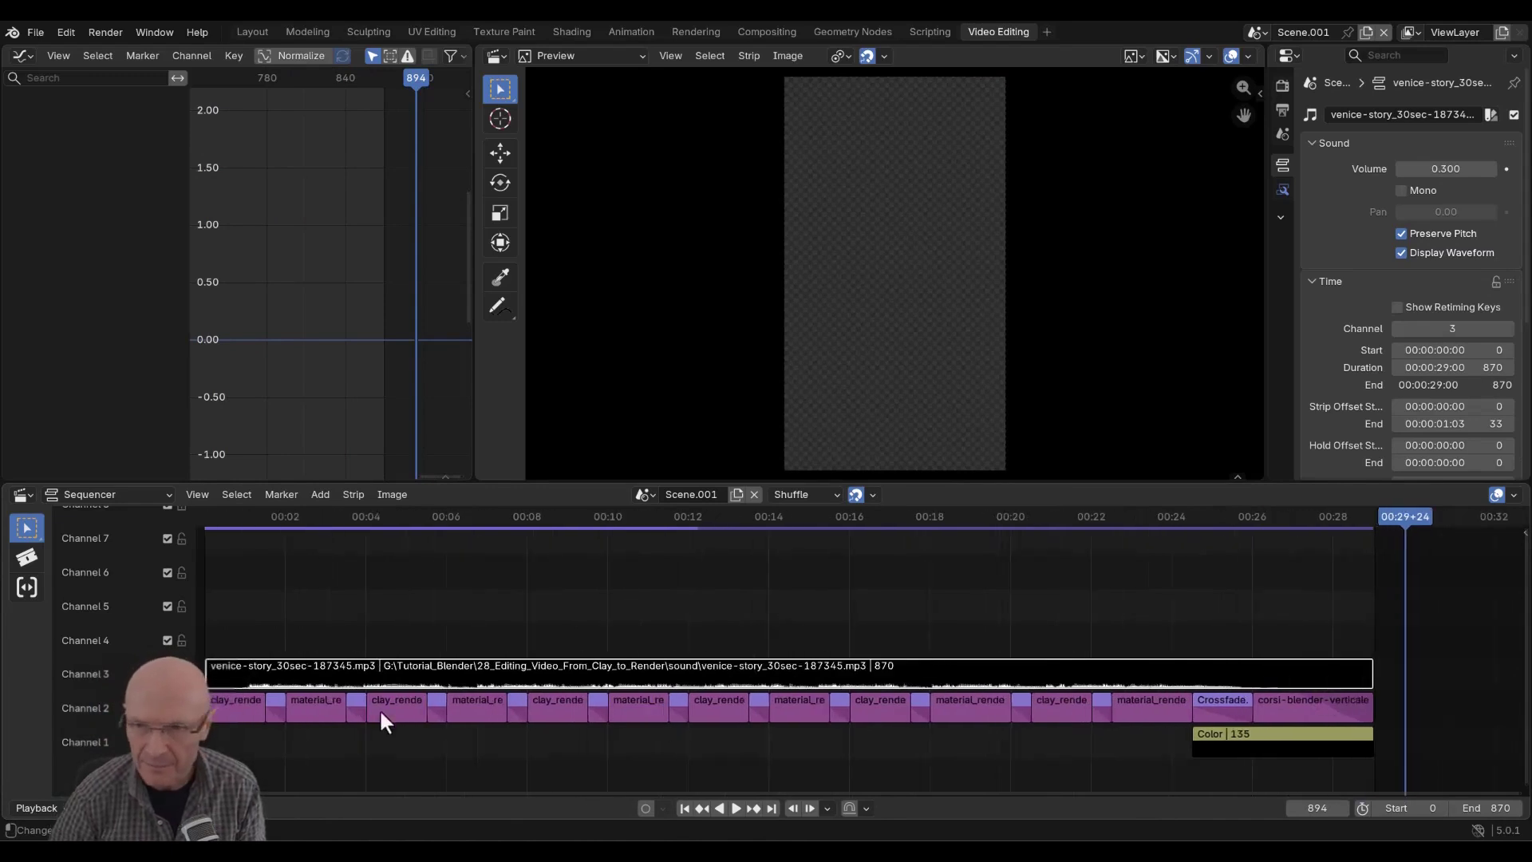
middle_drag(380, 707, 557, 707)
click(411, 708)
right_click(415, 705)
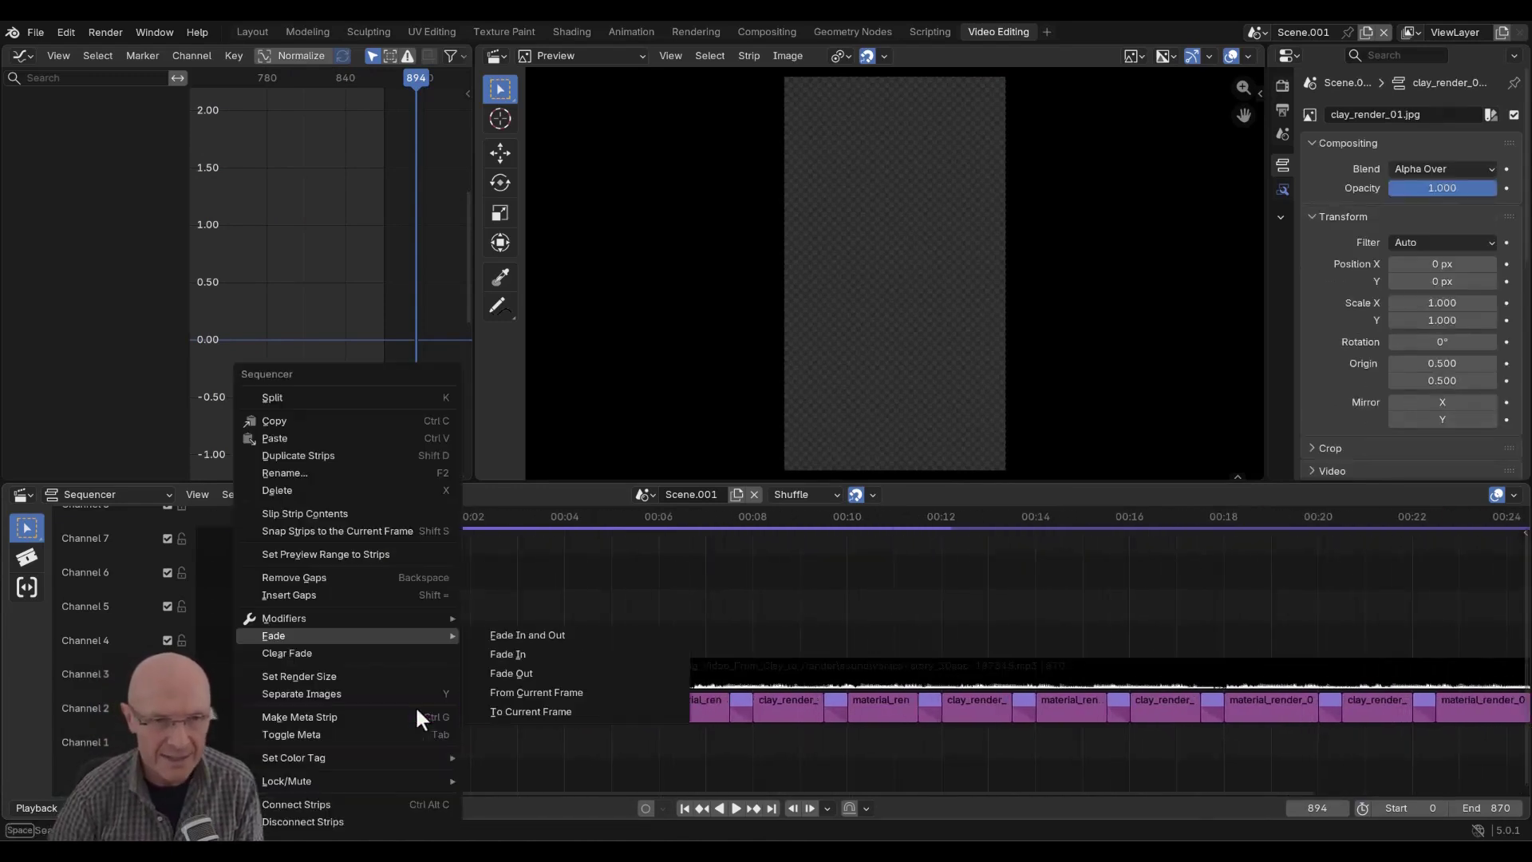
click(524, 657)
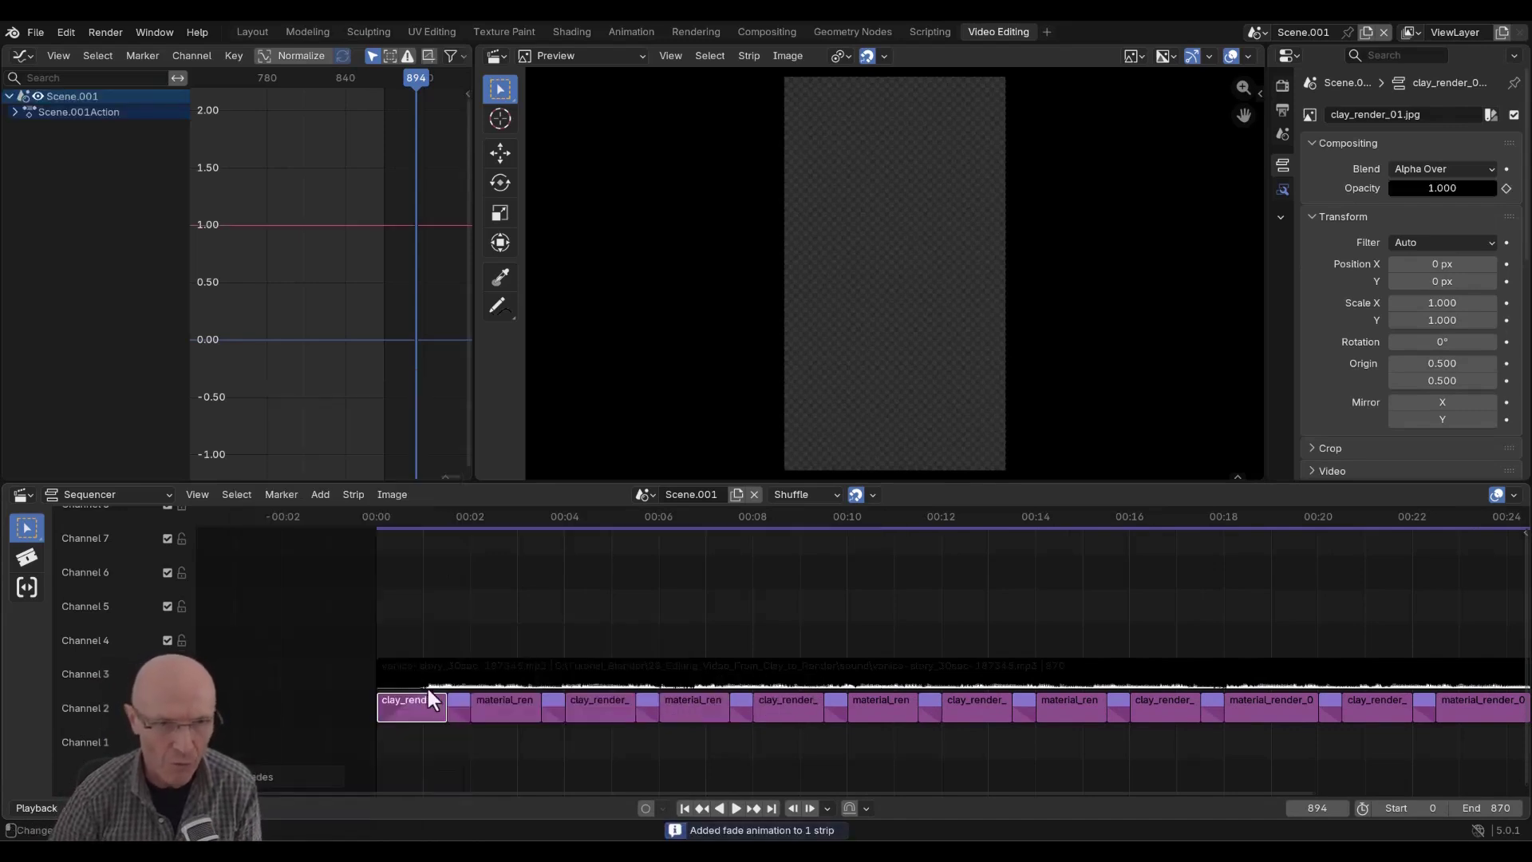
Play the sequence from the start to check the opening fade and transitions, and look over the whole strip layout.
drag(424, 514, 381, 512)
key(space)
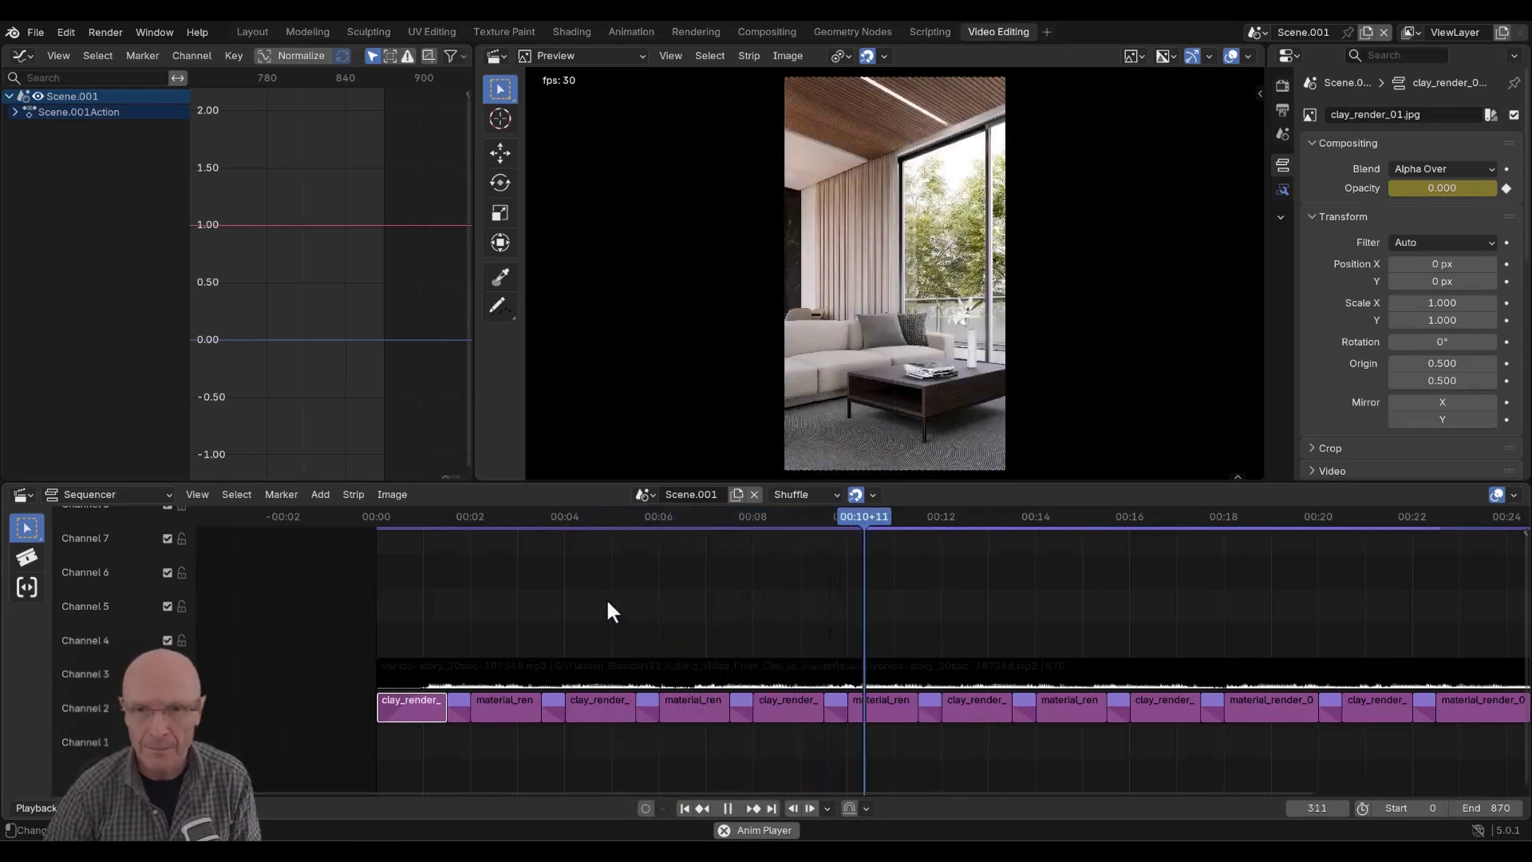
key(space)
scroll(860, 626, down, 1)
middle_drag(997, 642, 859, 614)
scroll(860, 614, down, 1)
middle_drag(862, 613, 888, 612)
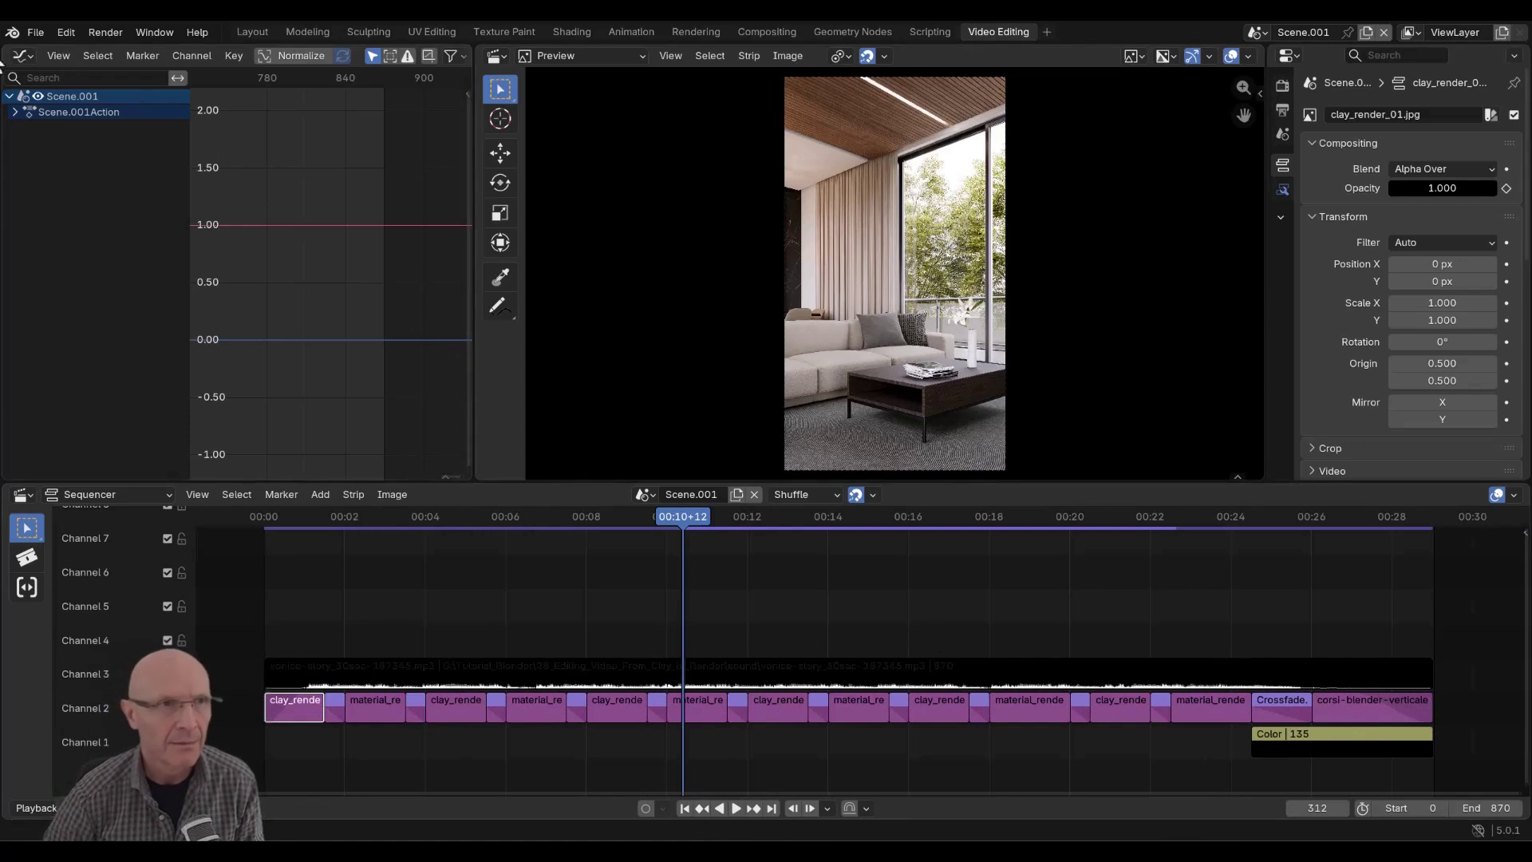
Set the Cycles device to GPU Compute, enable viewport denoising and disable the noise threshold for both viewport and render.
click(1281, 86)
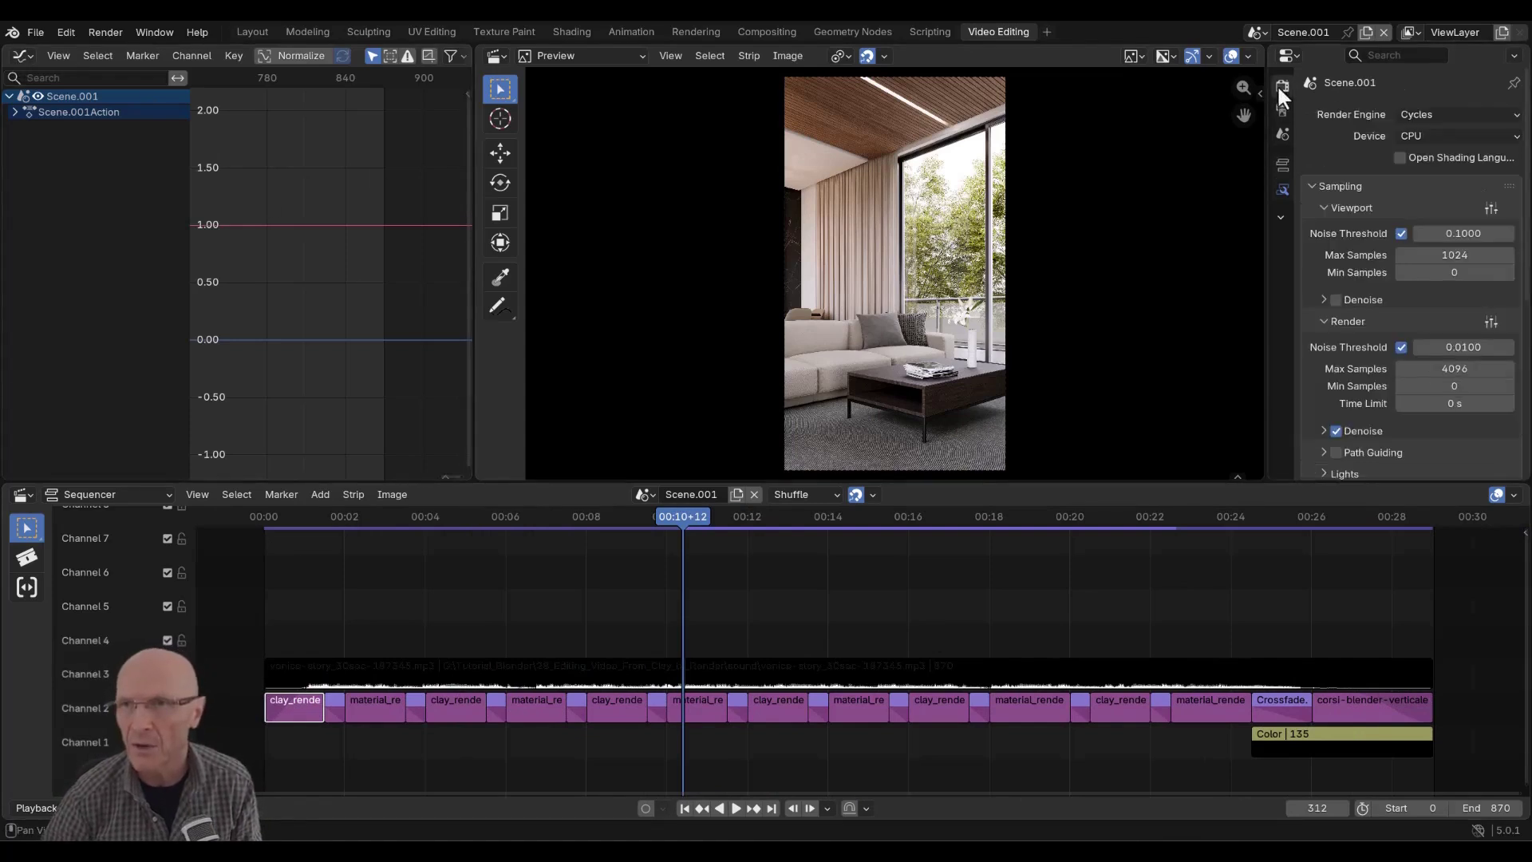
click(1422, 130)
click(1422, 175)
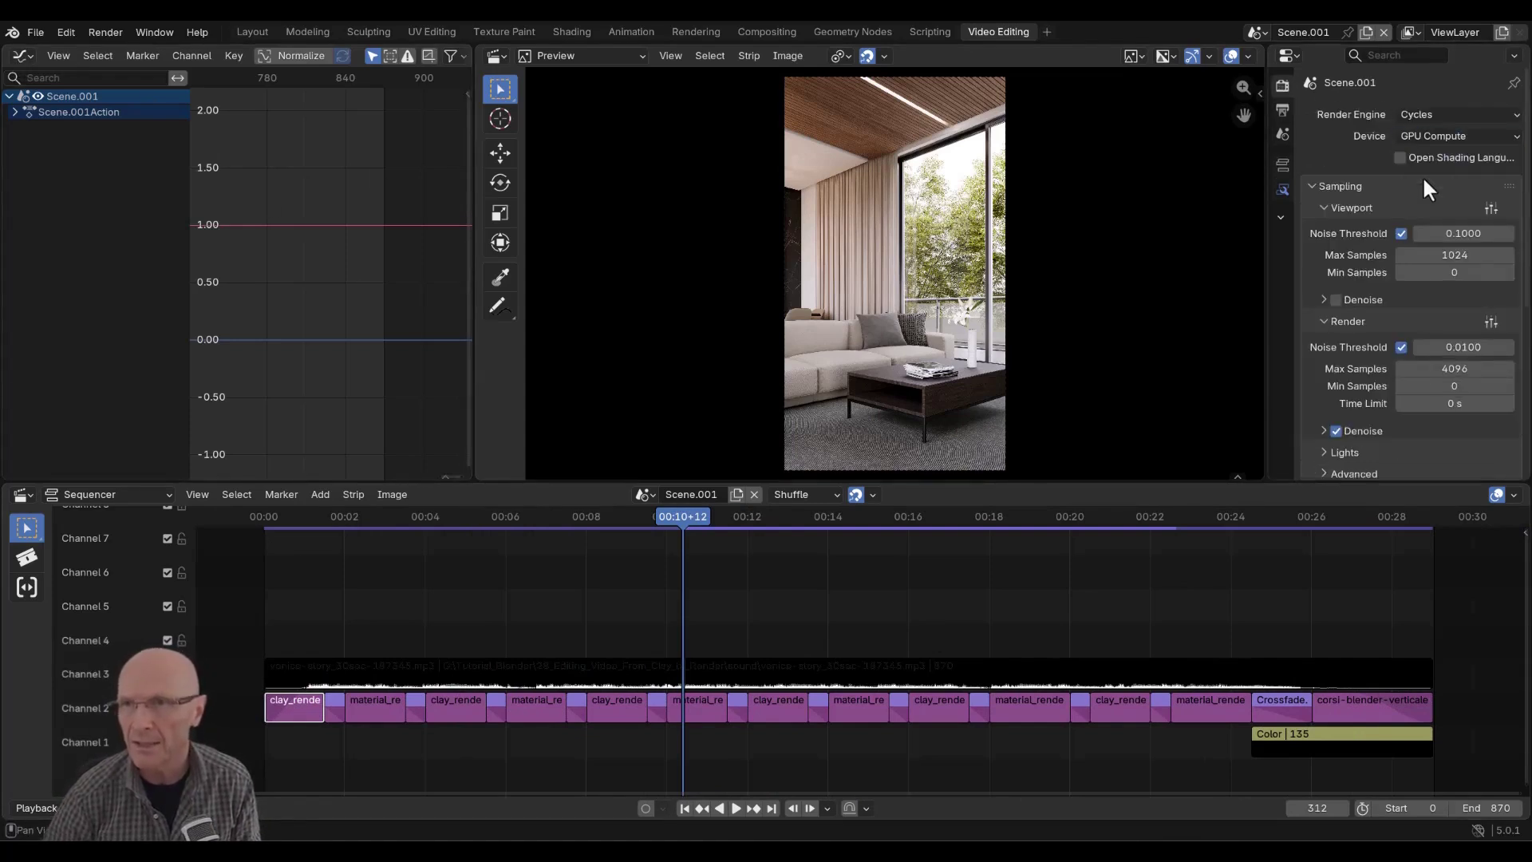
click(1335, 299)
click(1401, 233)
click(1401, 330)
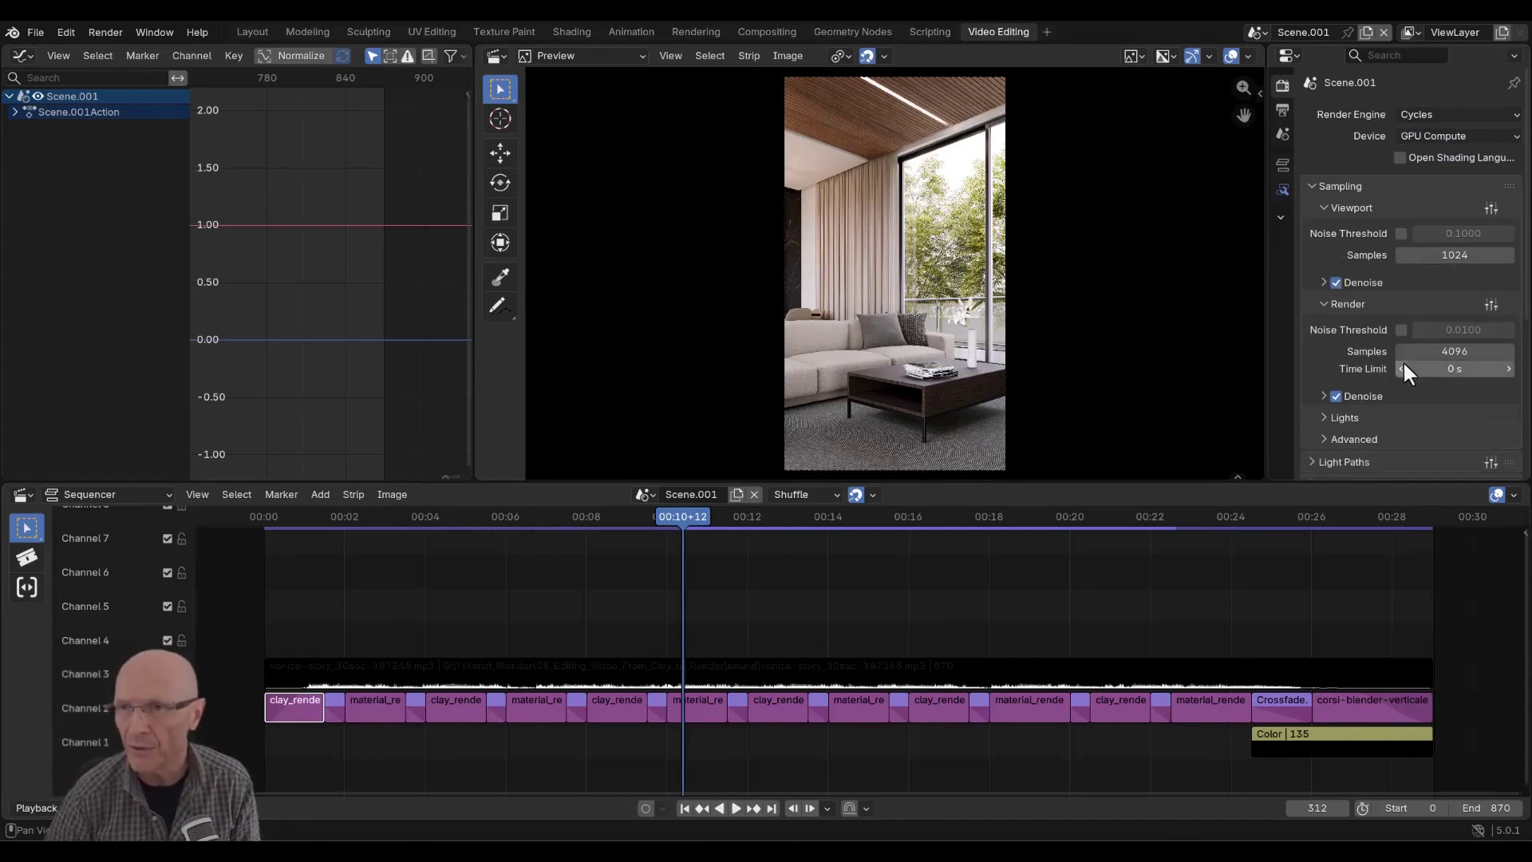
scroll(1404, 369, down, 3)
scroll(1356, 239, up, 3)
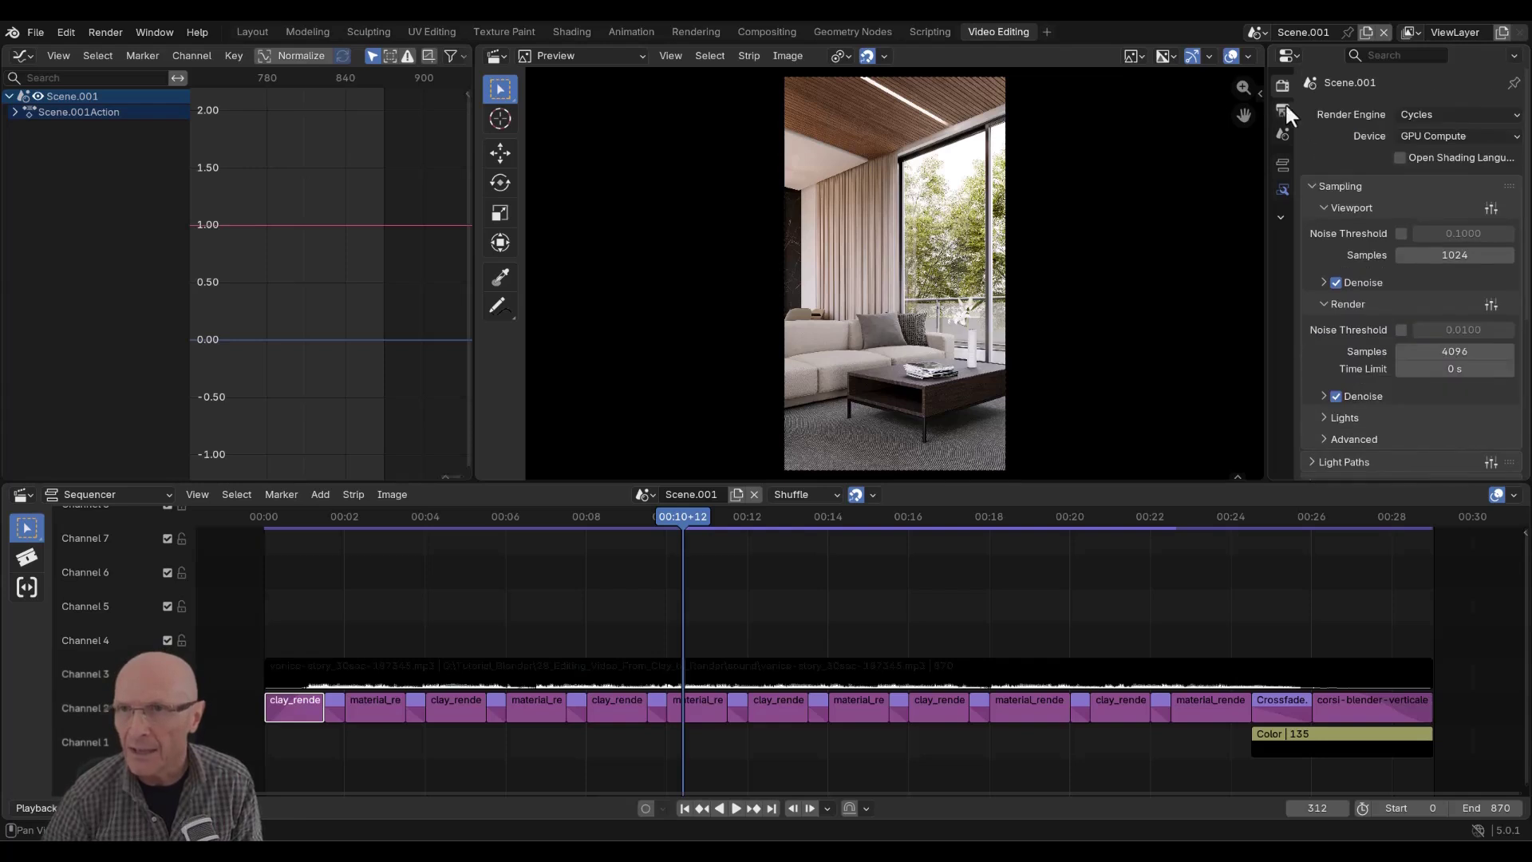
Browse for the render output location in the G:\Tutorial_Blender\28_Editing_Video_From_Clay_to_Render folder.
click(1282, 108)
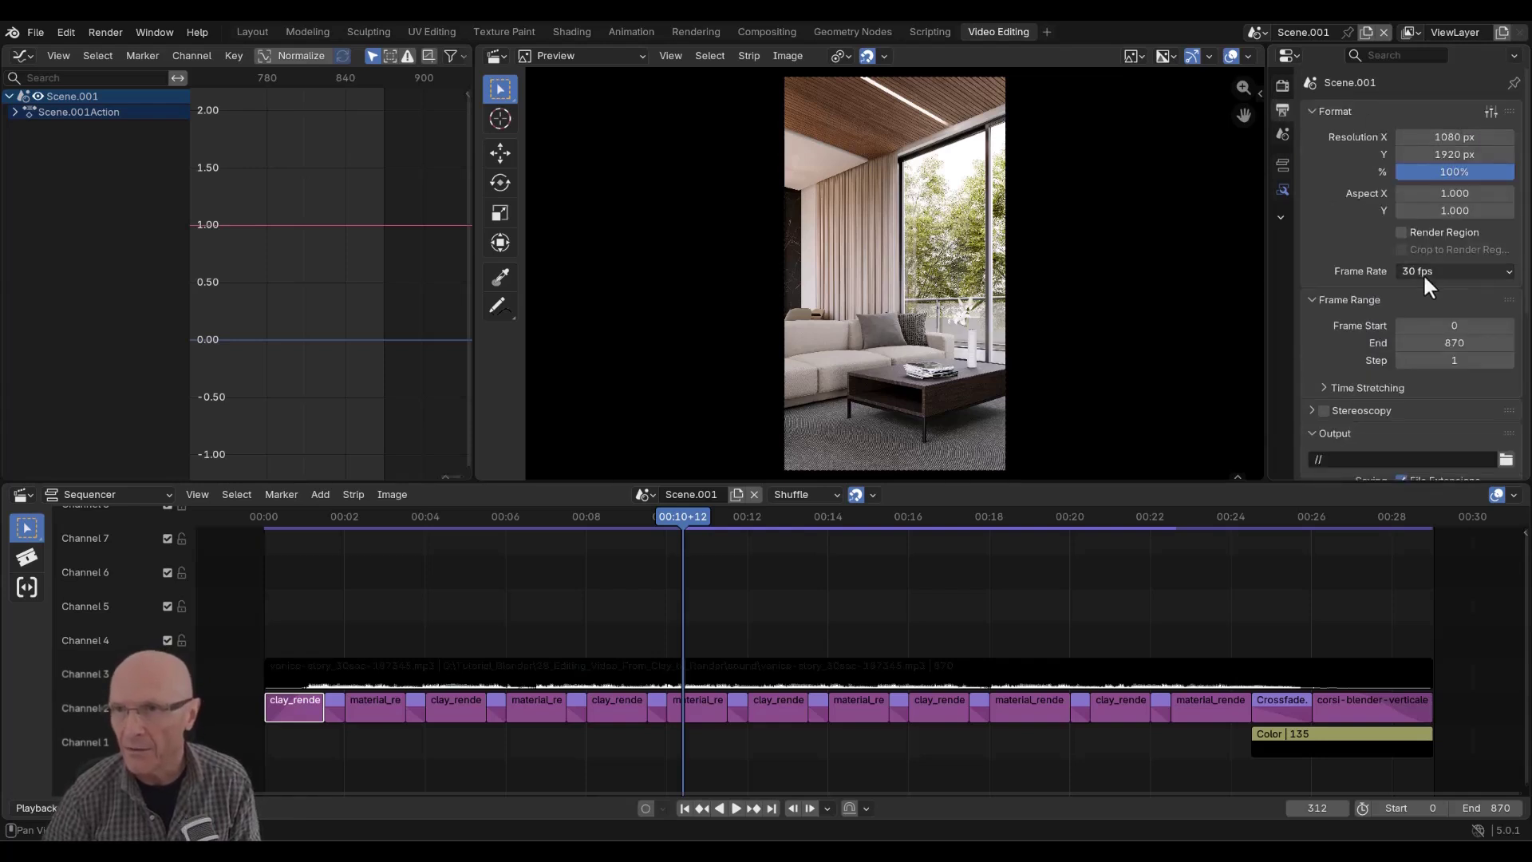
scroll(1423, 272, down, 3)
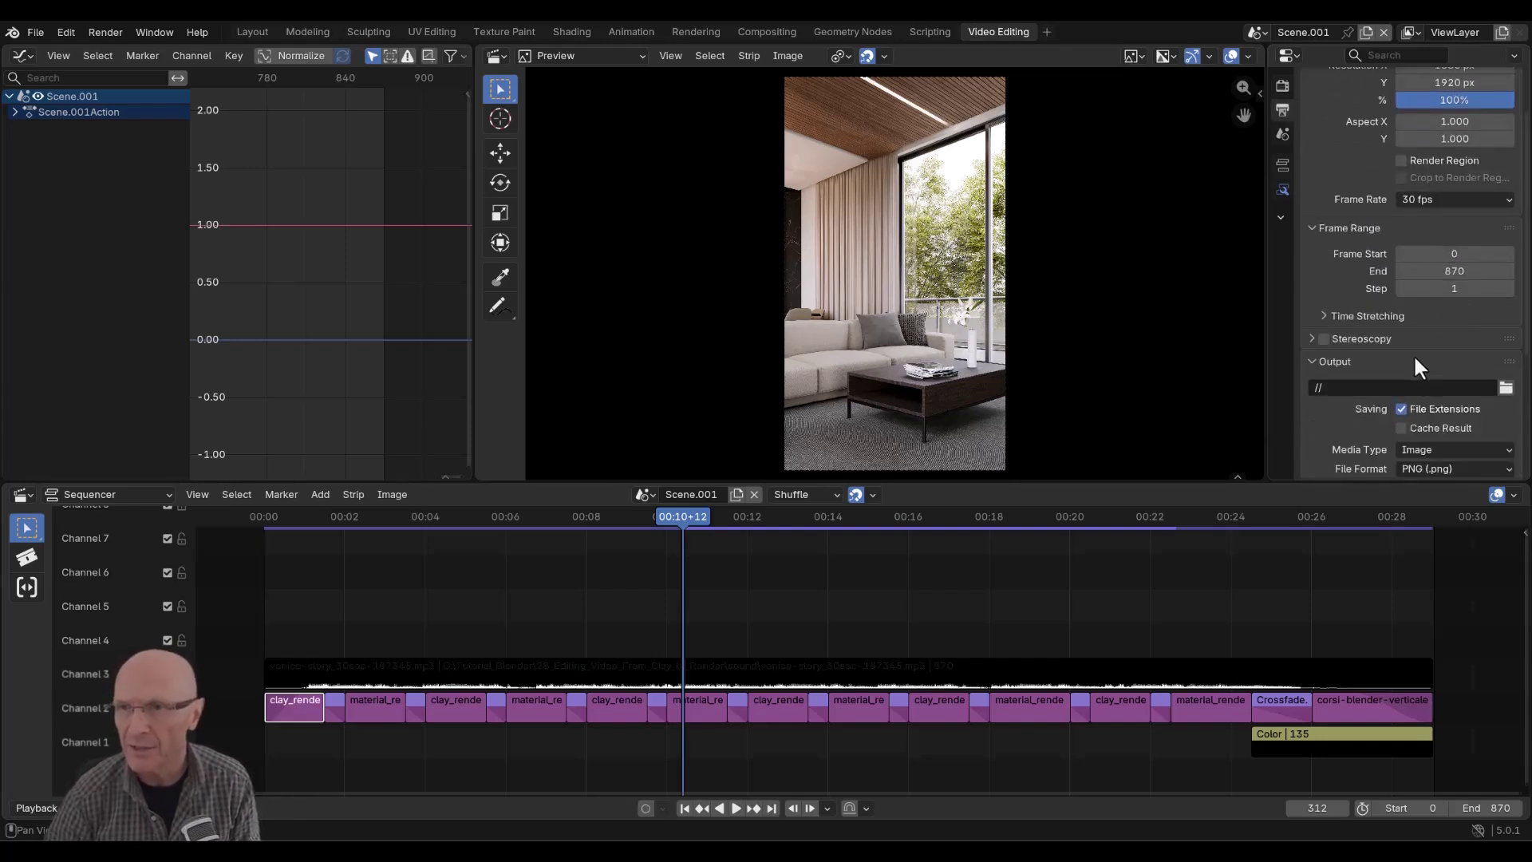
scroll(1415, 359, down, 4)
click(1505, 280)
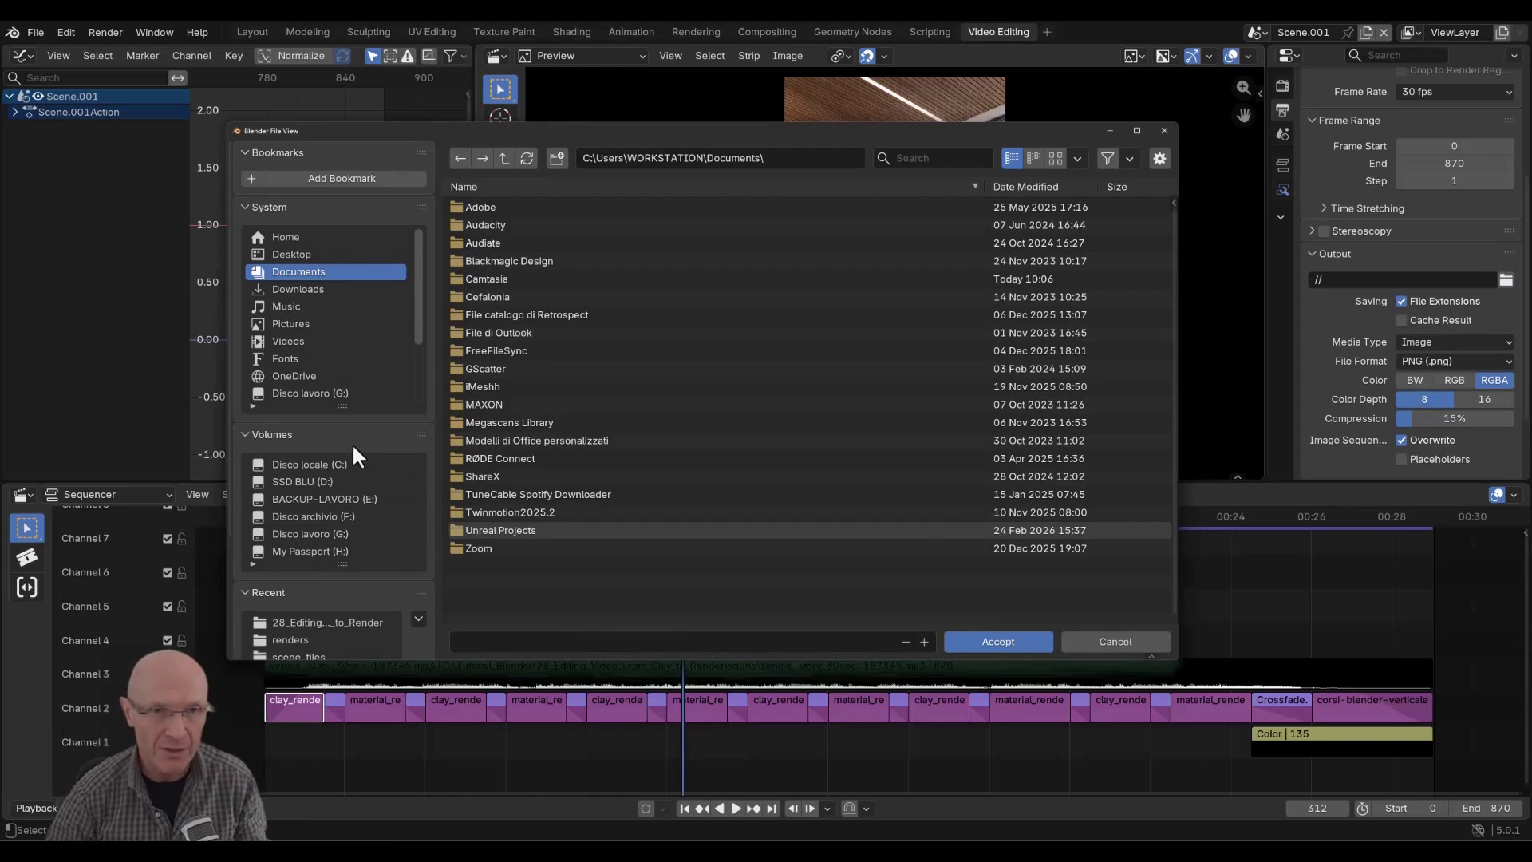
click(338, 533)
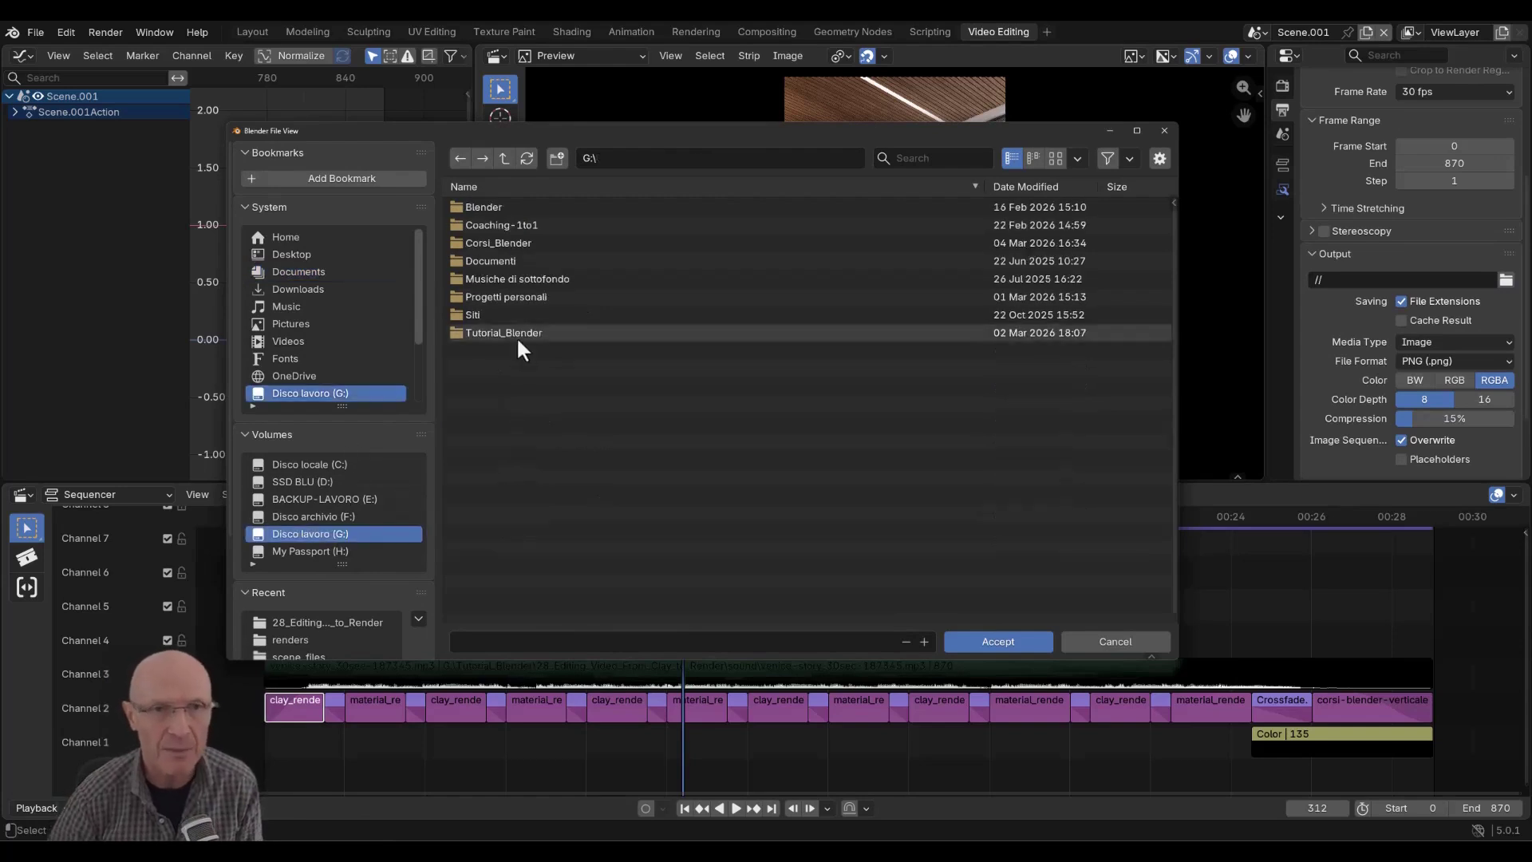
click(515, 333)
click(500, 207)
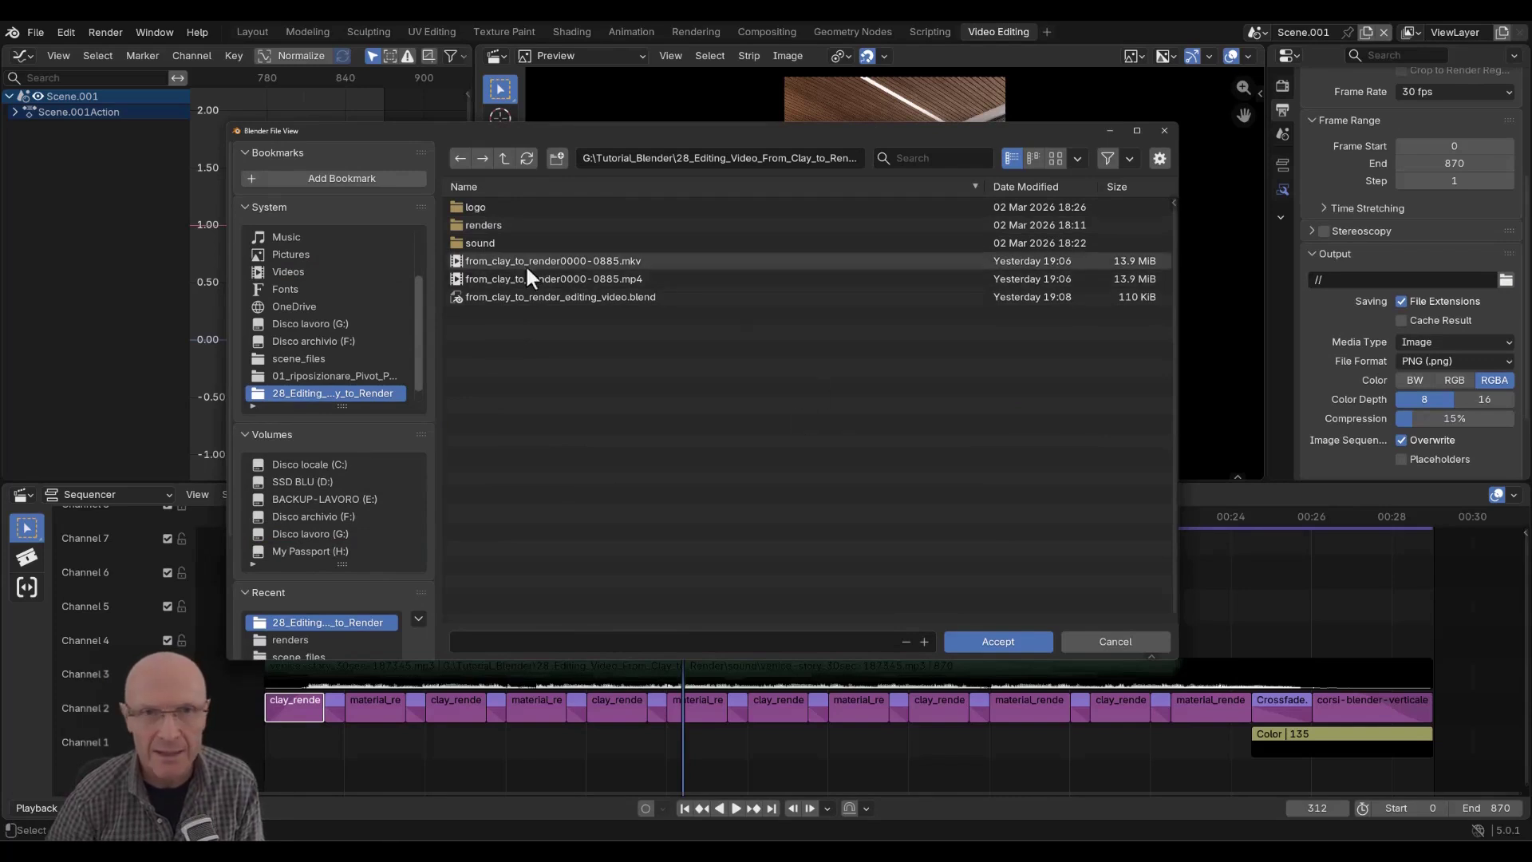
Name the output file from_clay_to_render_test, based on the existing .mkv file's name, and accept the output path.
click(496, 260)
click(660, 641)
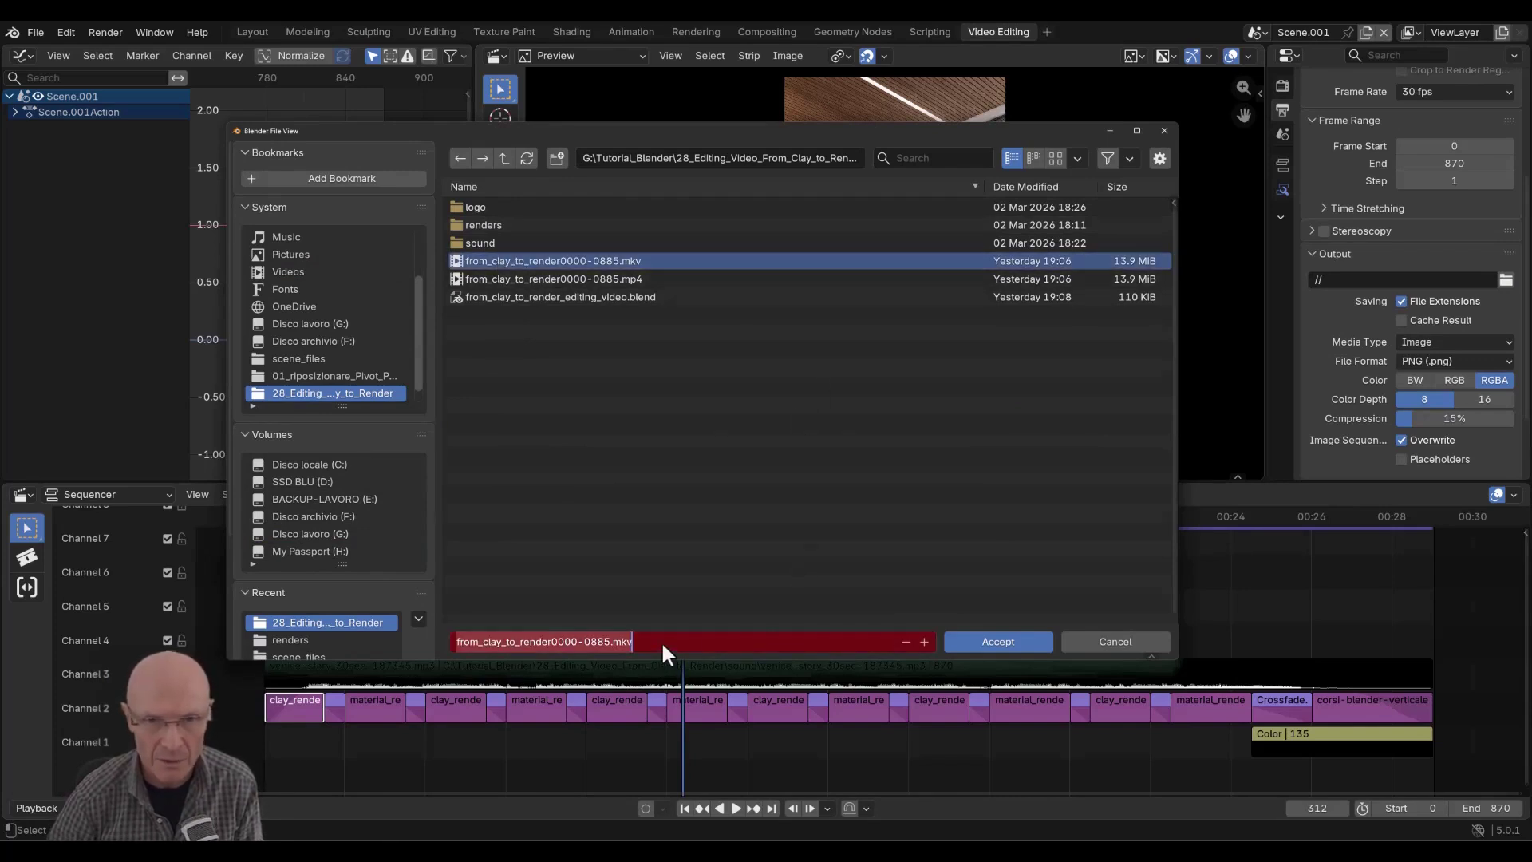
click(676, 641)
key(BackSpace)
key(BackSpace)
key(BackSpace)
key(BackSpace)
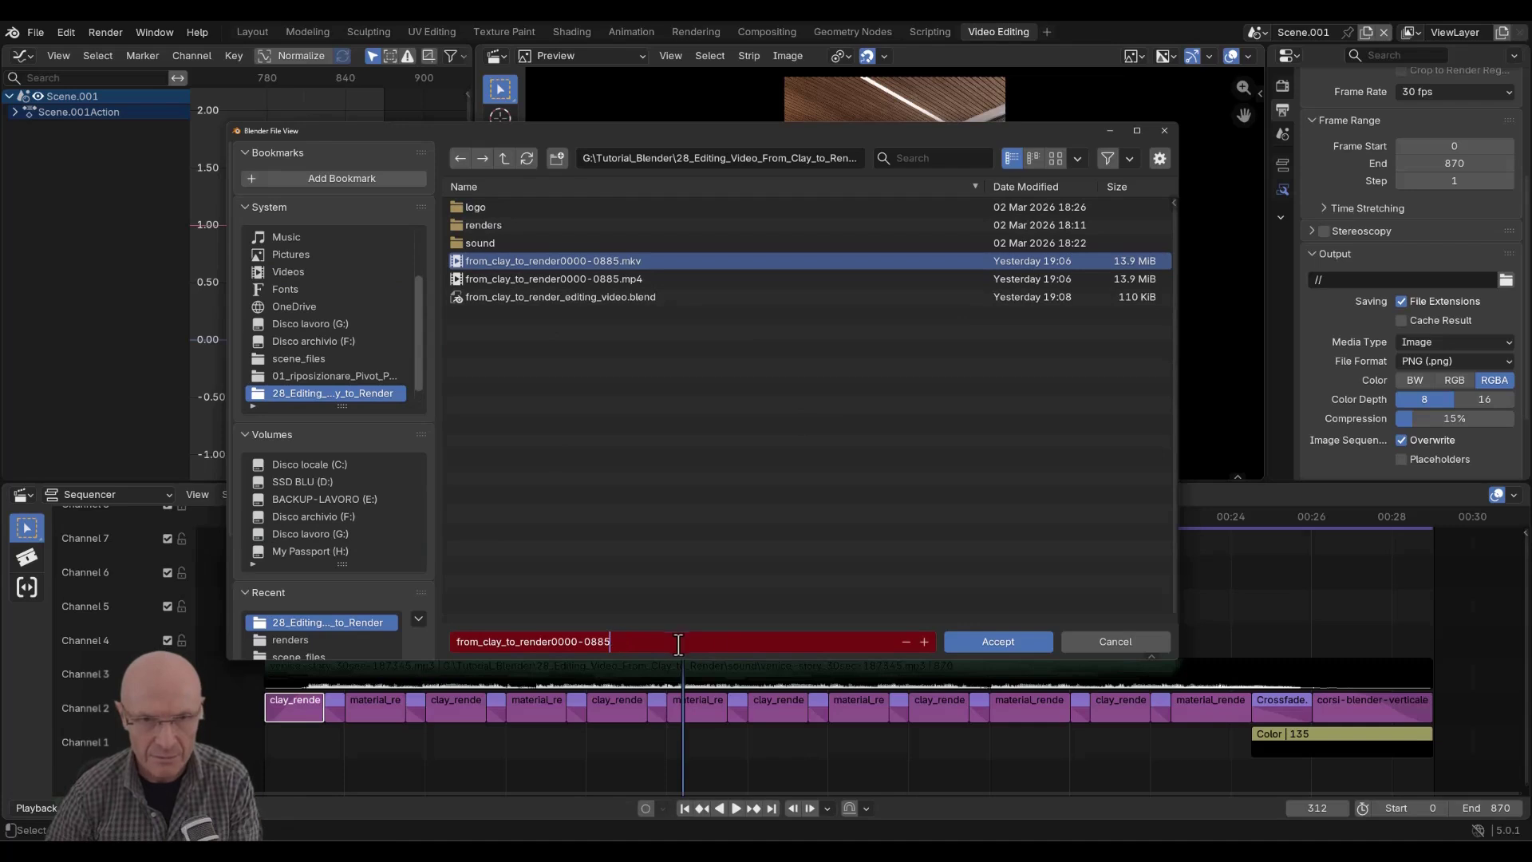
click(834, 555)
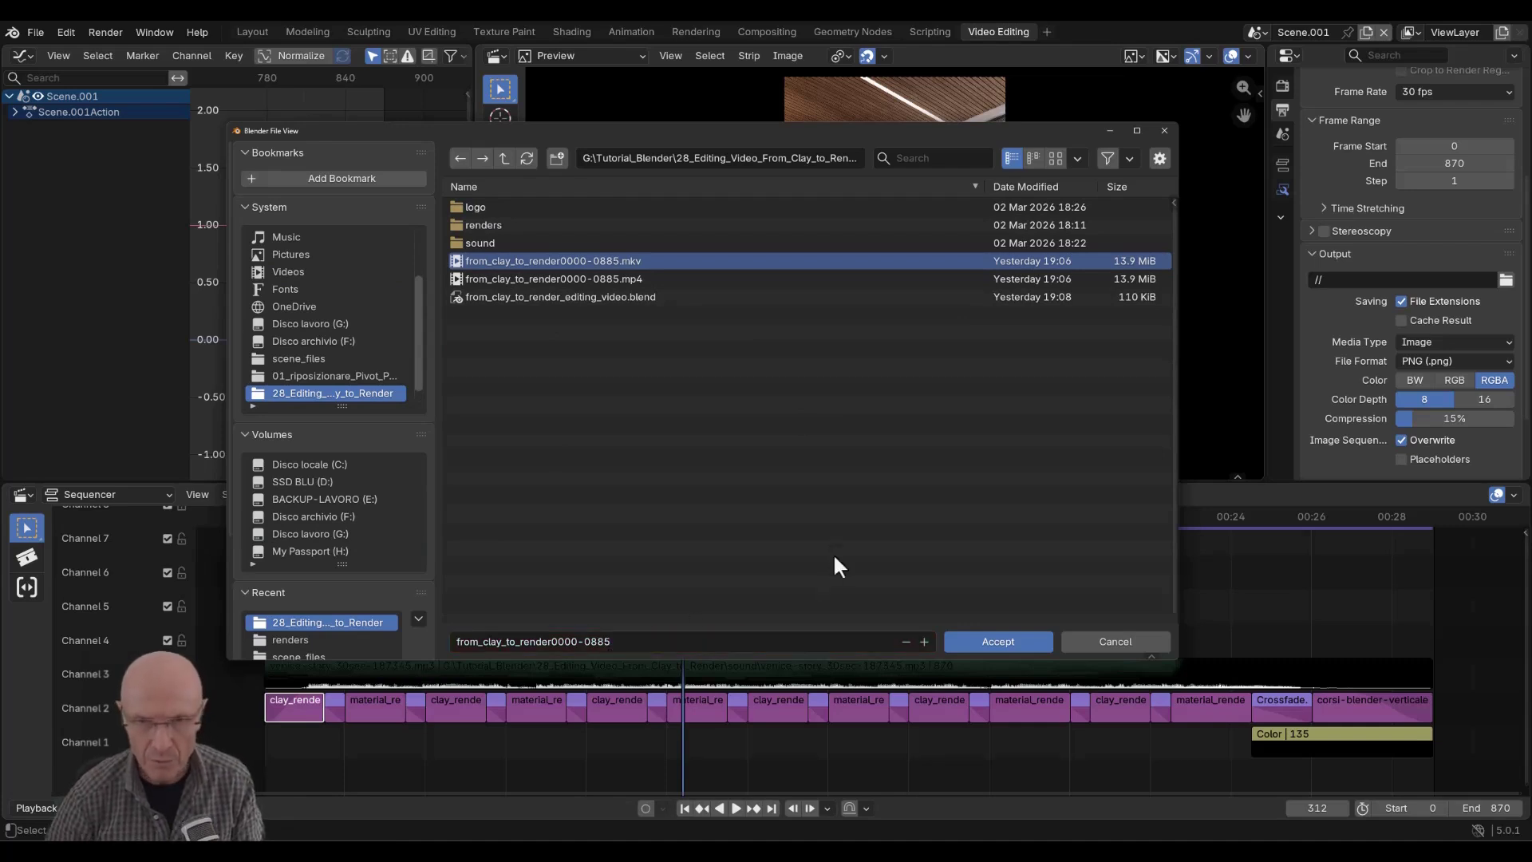
click(615, 639)
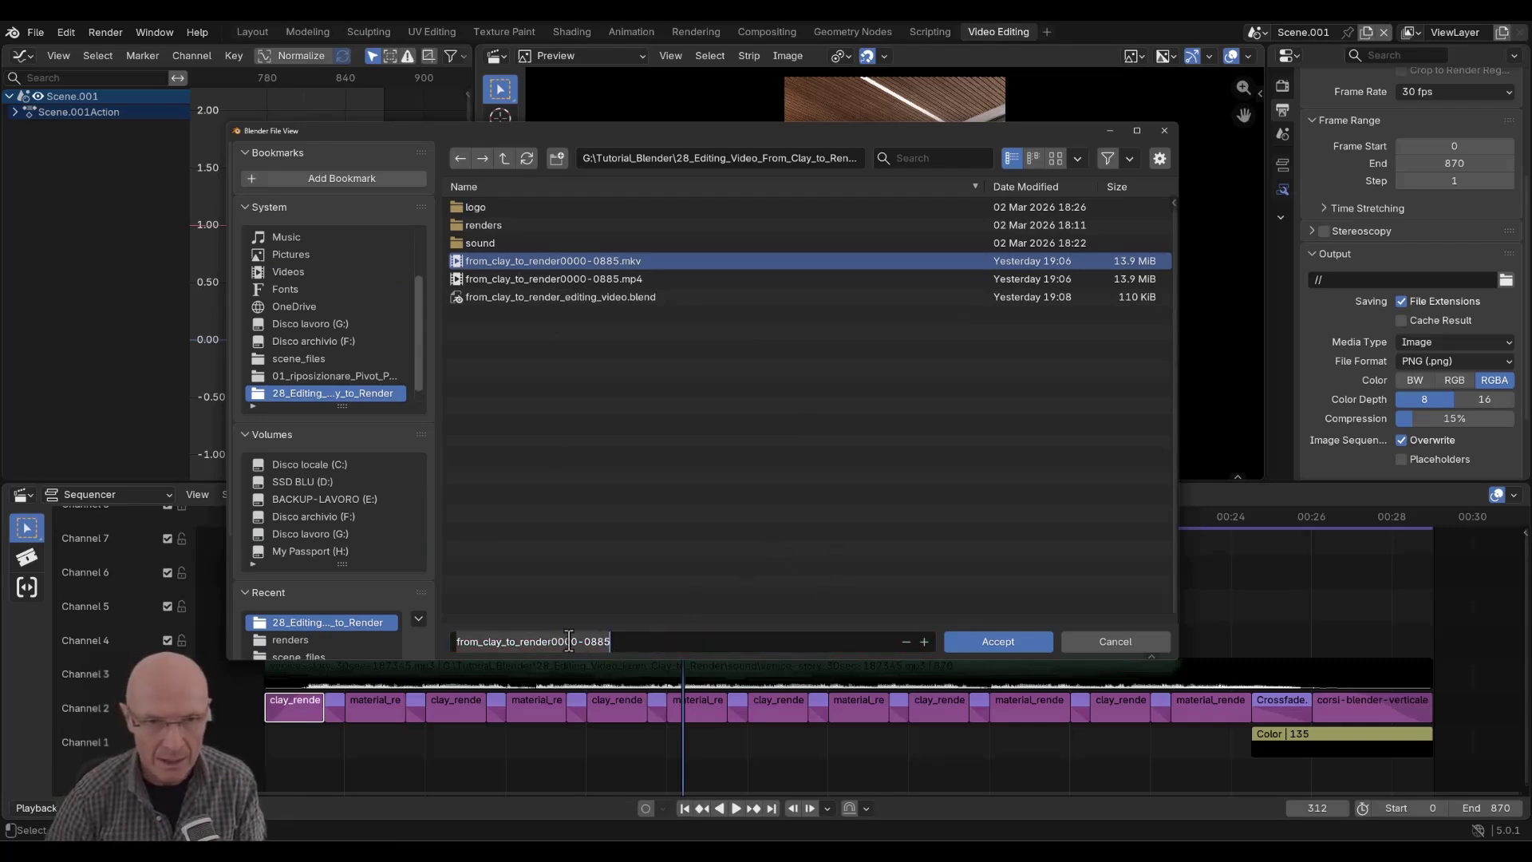
click(629, 641)
key(BackSpace)
key(BackSpace)
key(BackSpace)
key(BackSpace)
key(BackSpace)
key(BackSpace)
key(BackSpace)
key(BackSpace)
key(BackSpace)
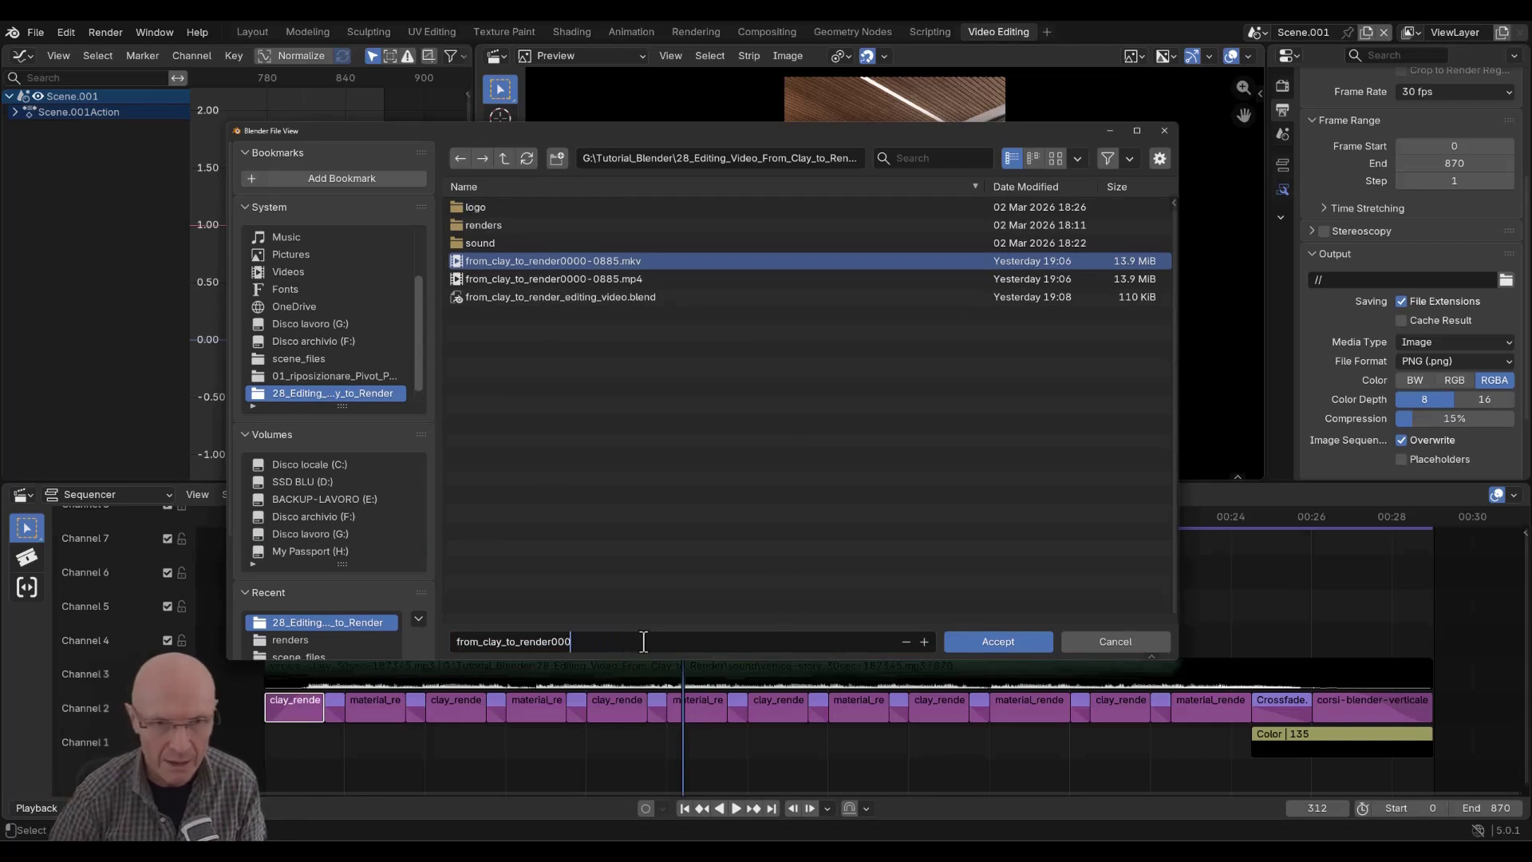
key(BackSpace)
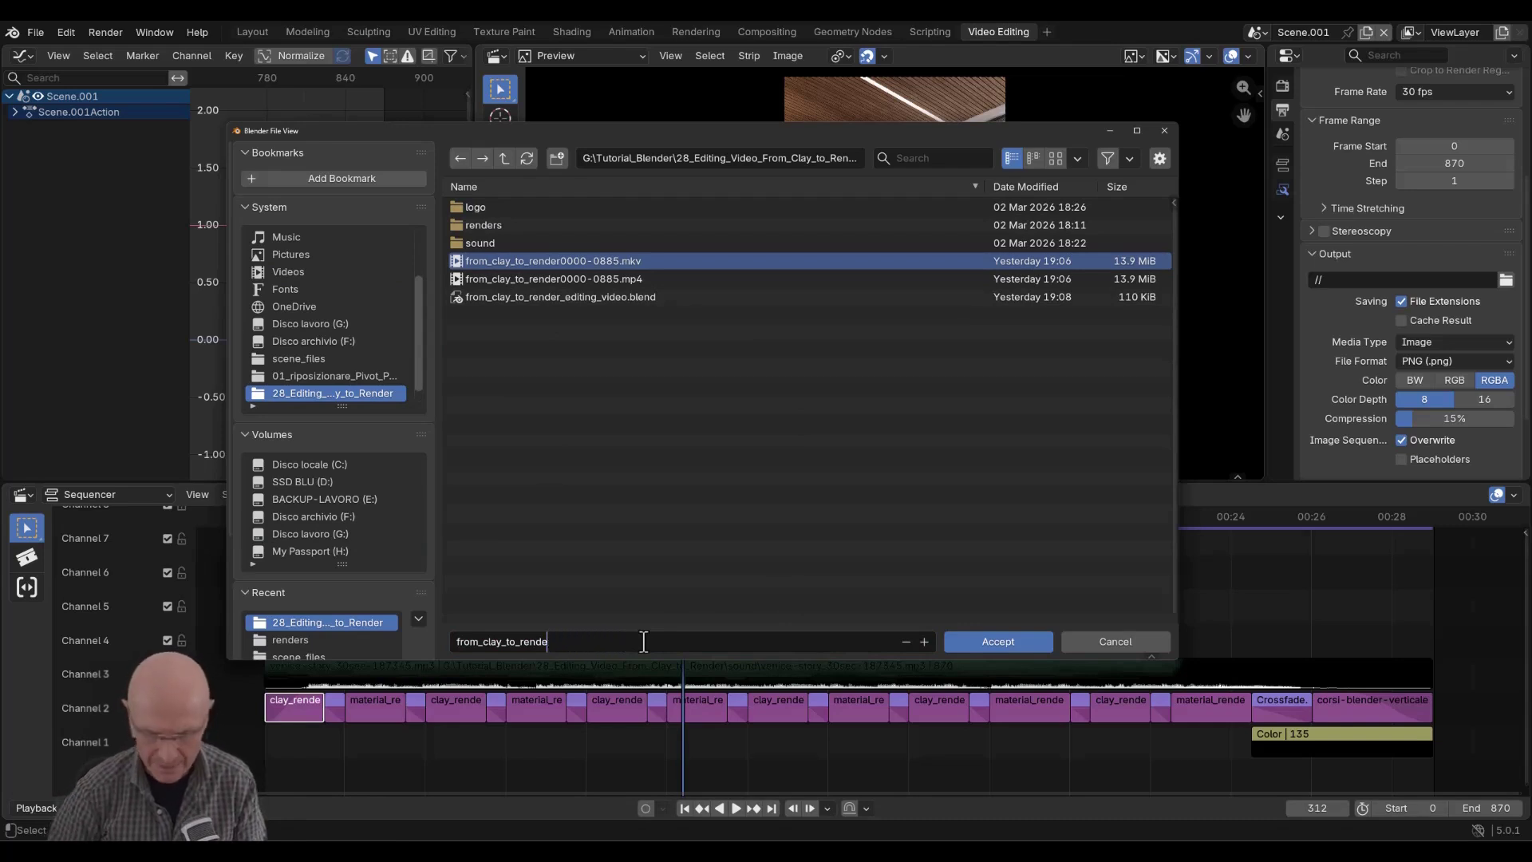
text(r)
text(_test)
key(BackSpace)
key(BackSpace)
key(BackSpace)
text(est)
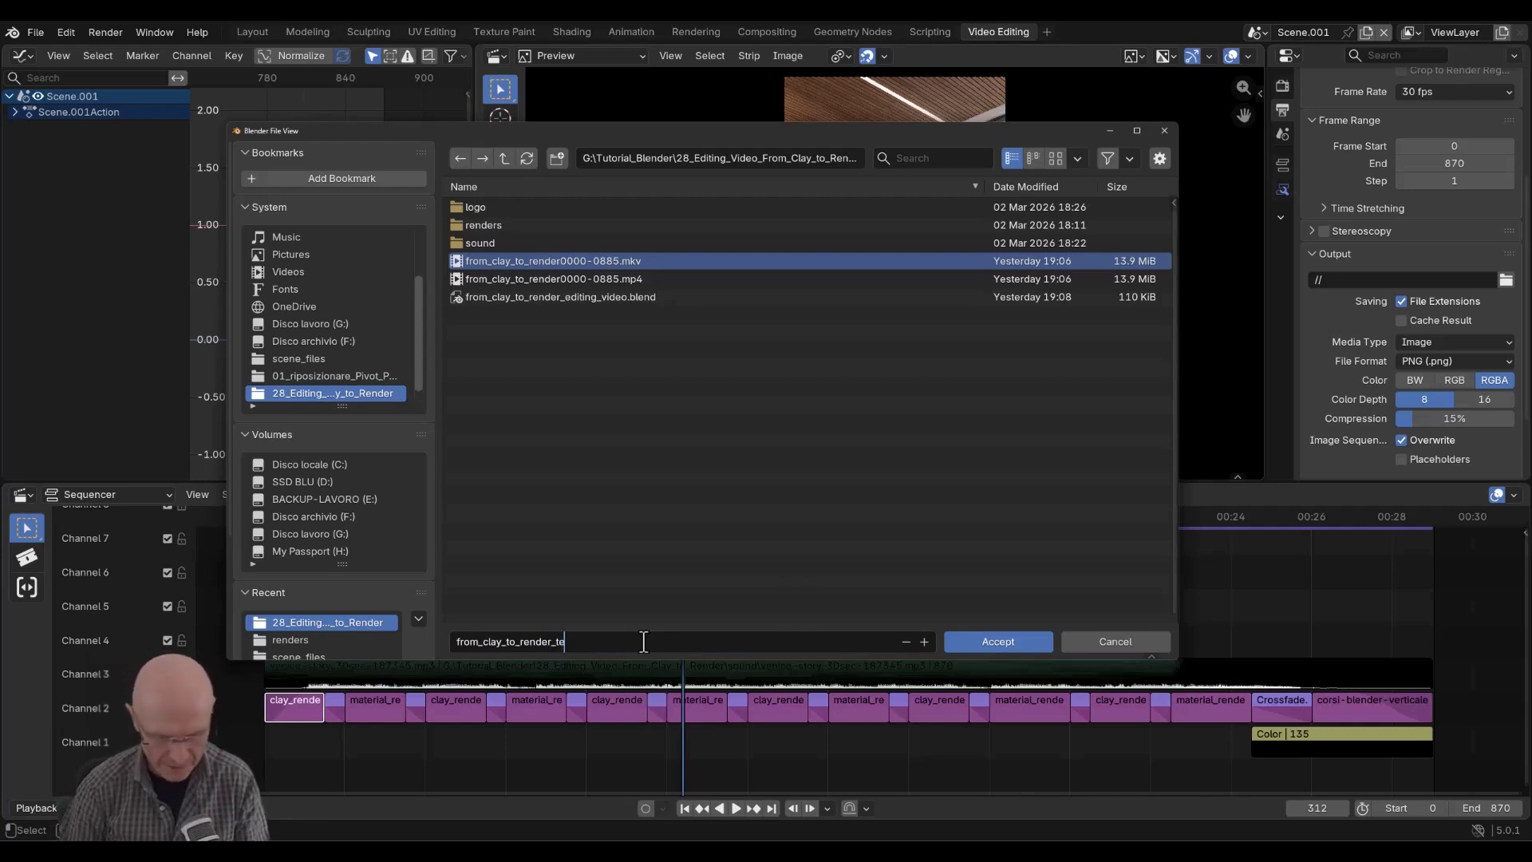
click(1013, 641)
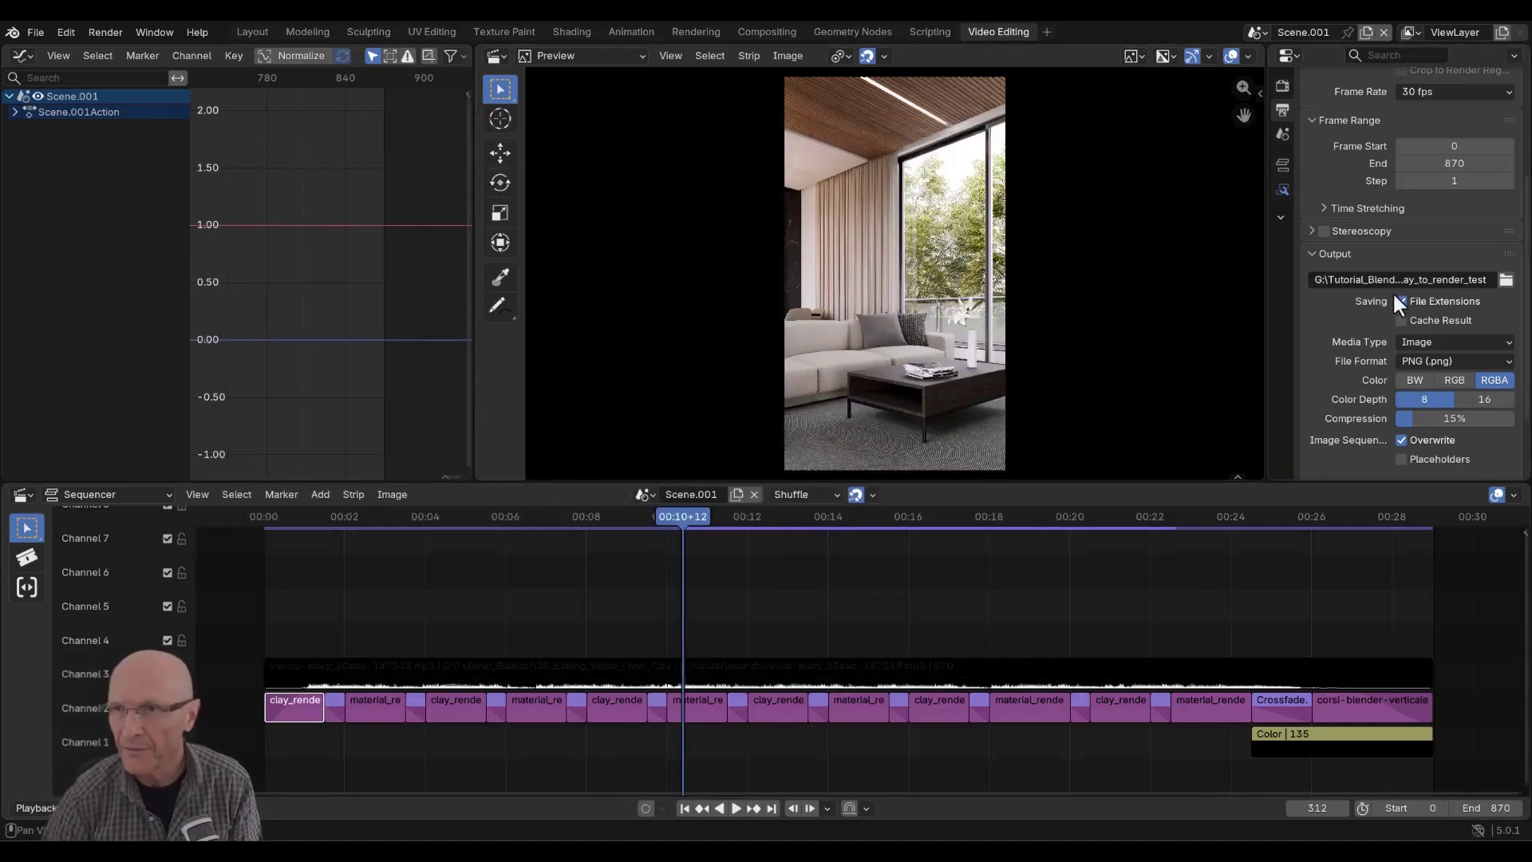
Set the output media type to Video and expand the encoding settings.
scroll(1459, 310, down, 1)
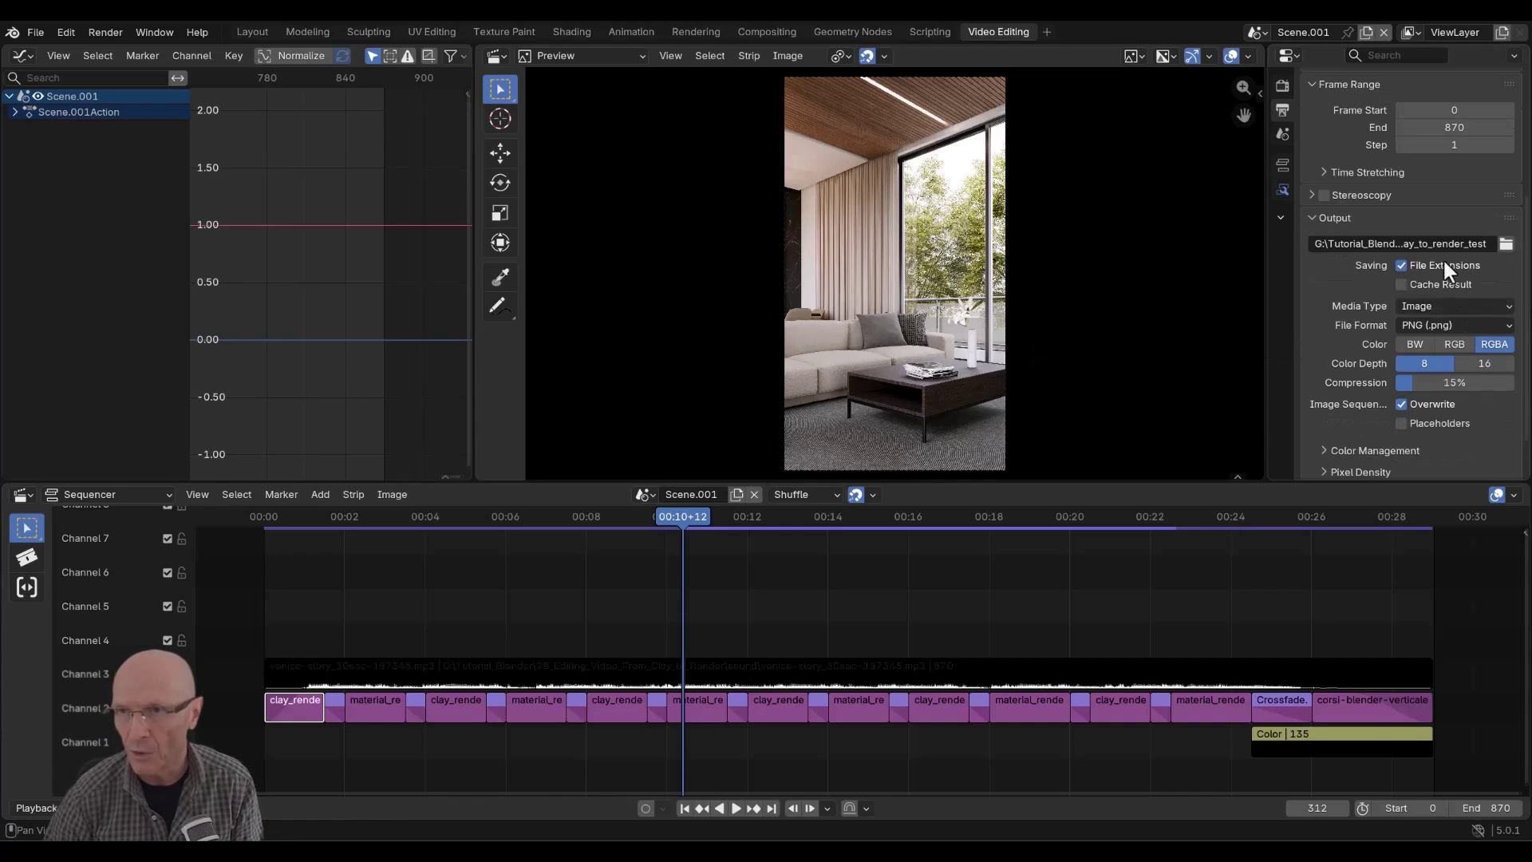
click(1433, 307)
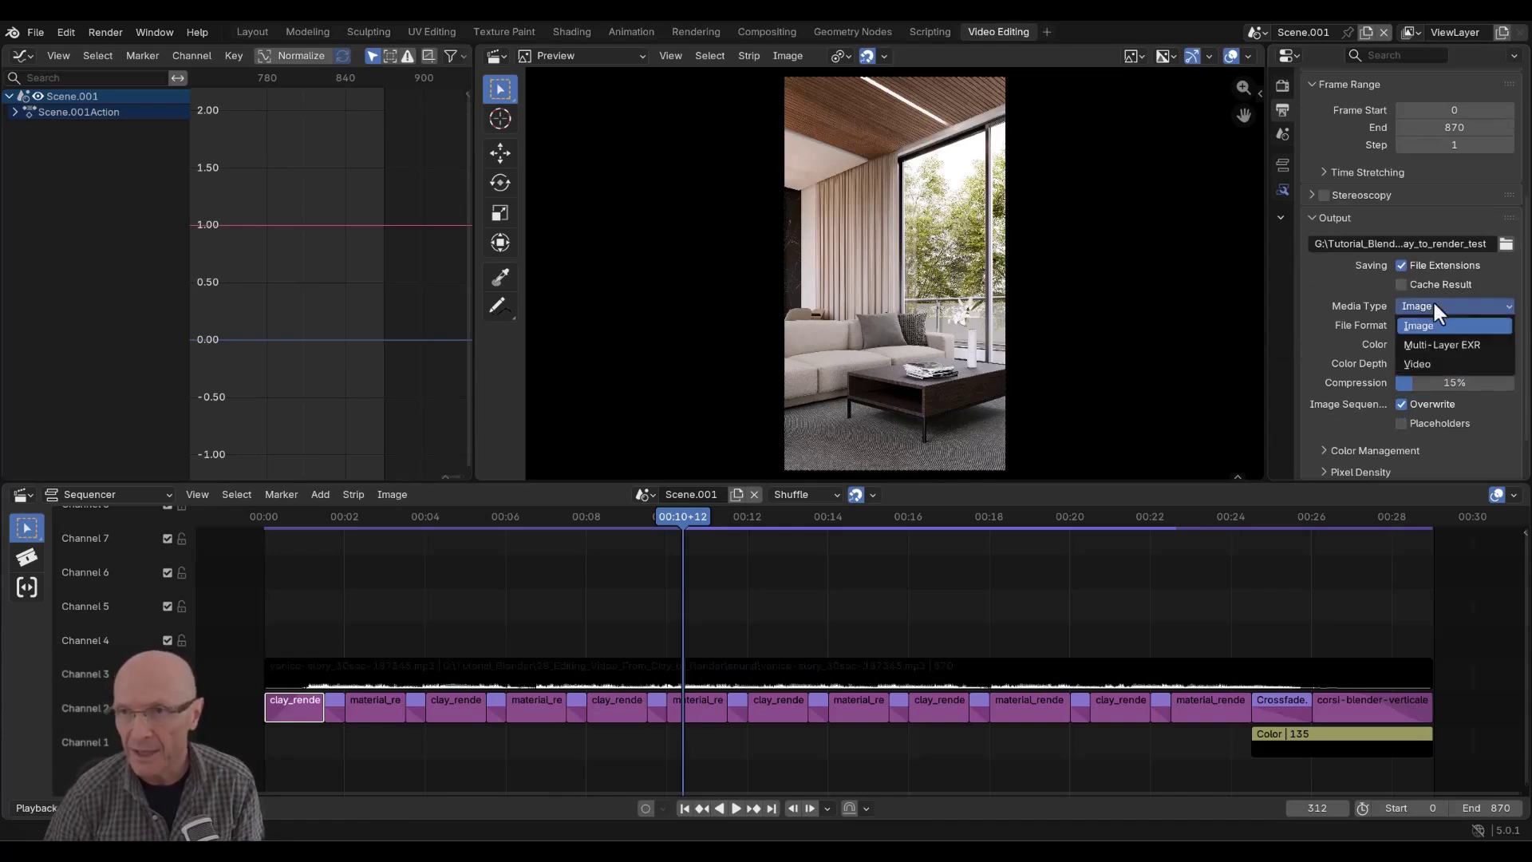
click(1415, 362)
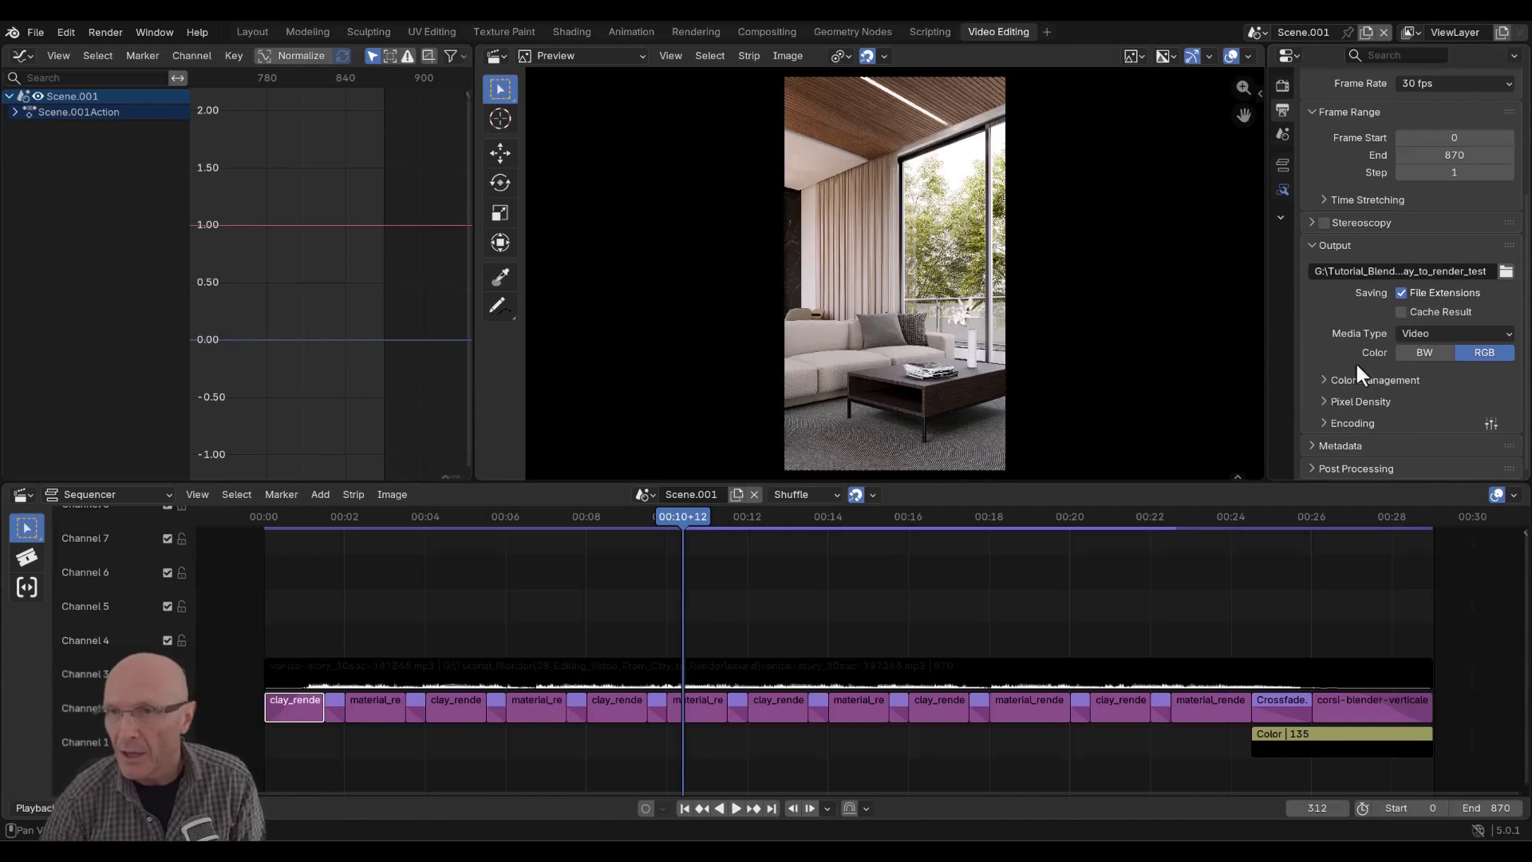
click(1324, 423)
scroll(1392, 399, down, 4)
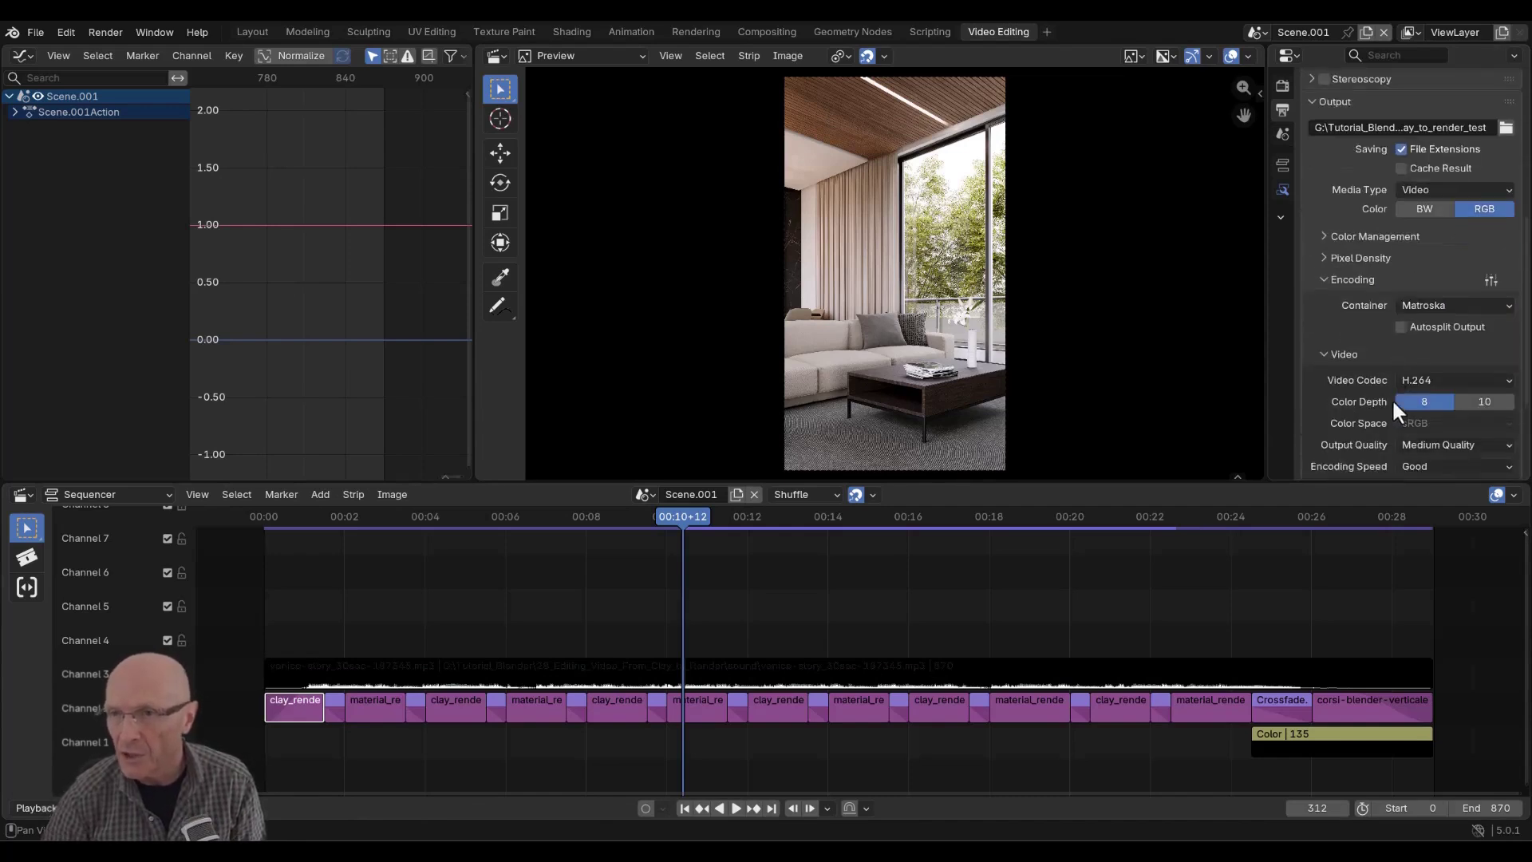
Examine the available containers, the video and audio encoding settings and the encoding presets, and recheck the resolution, frame rate and frame range.
click(1414, 308)
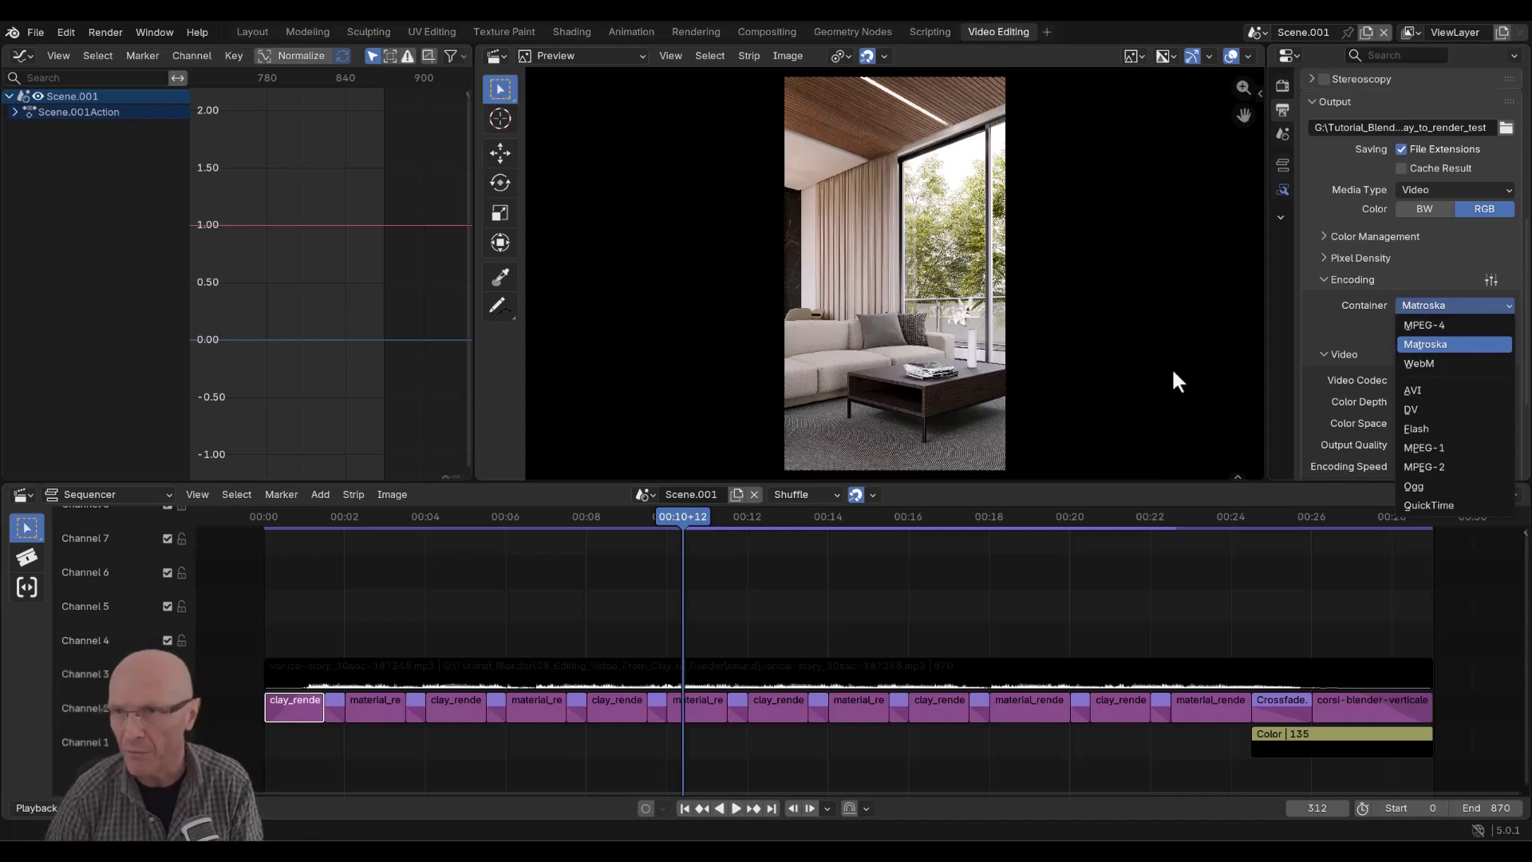
click(1442, 262)
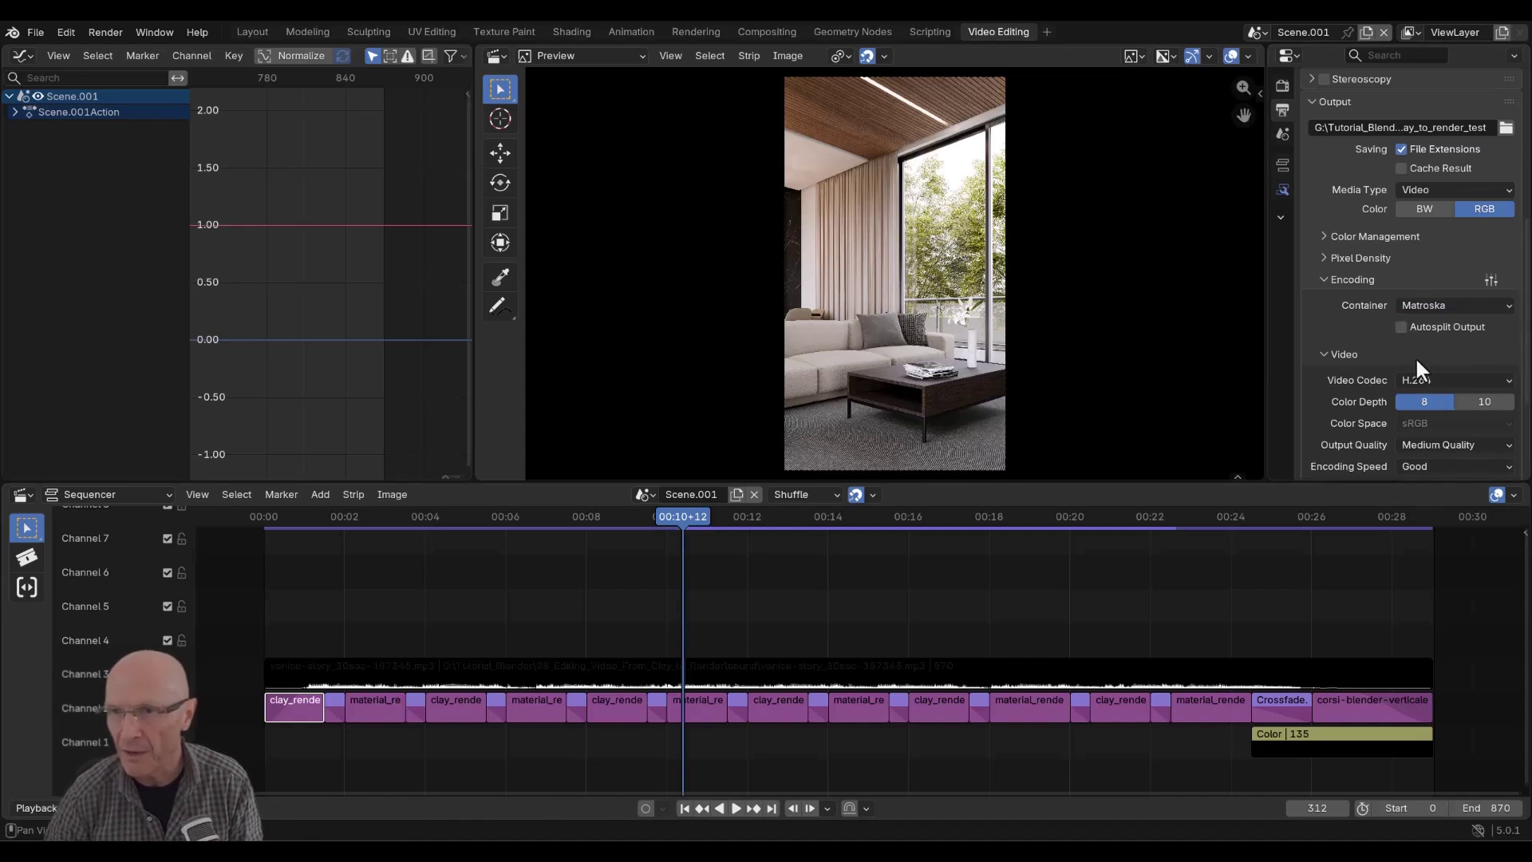
scroll(1355, 380, down, 4)
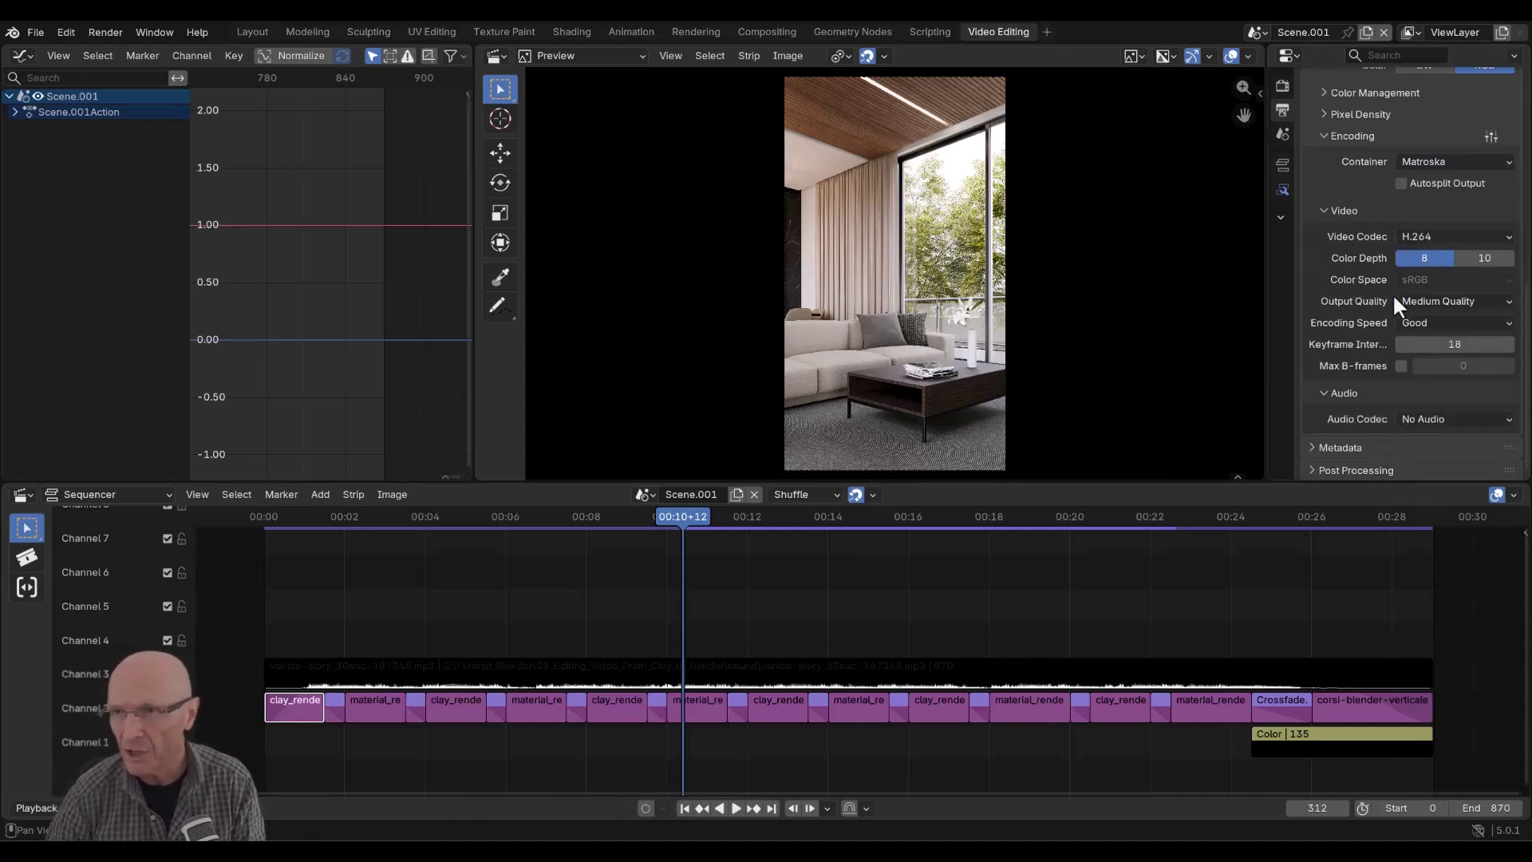
scroll(1371, 385, up, 4)
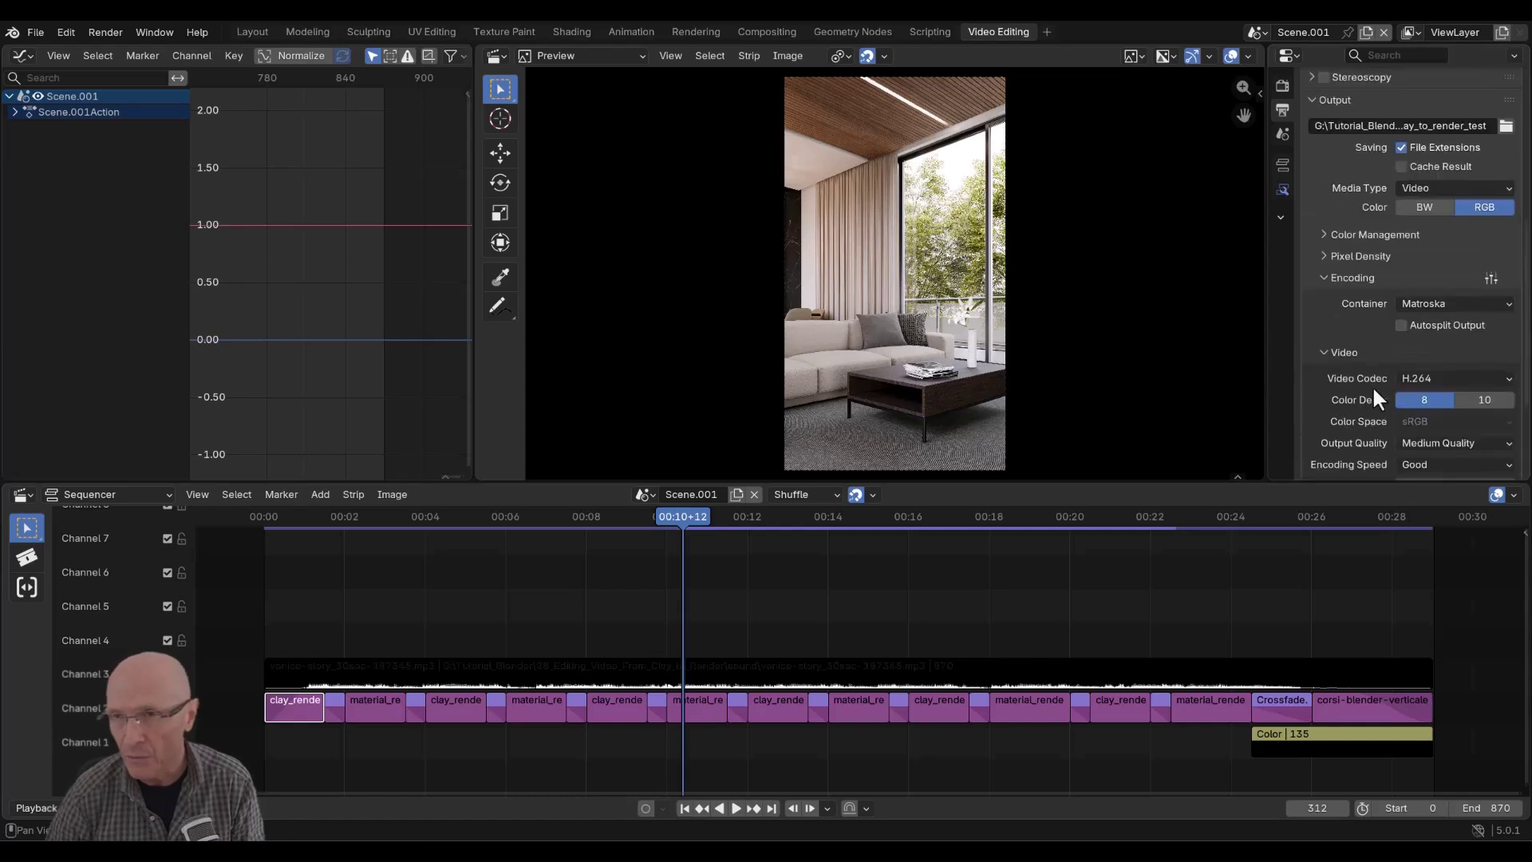
scroll(1372, 385, up, 4)
scroll(1372, 385, down, 3)
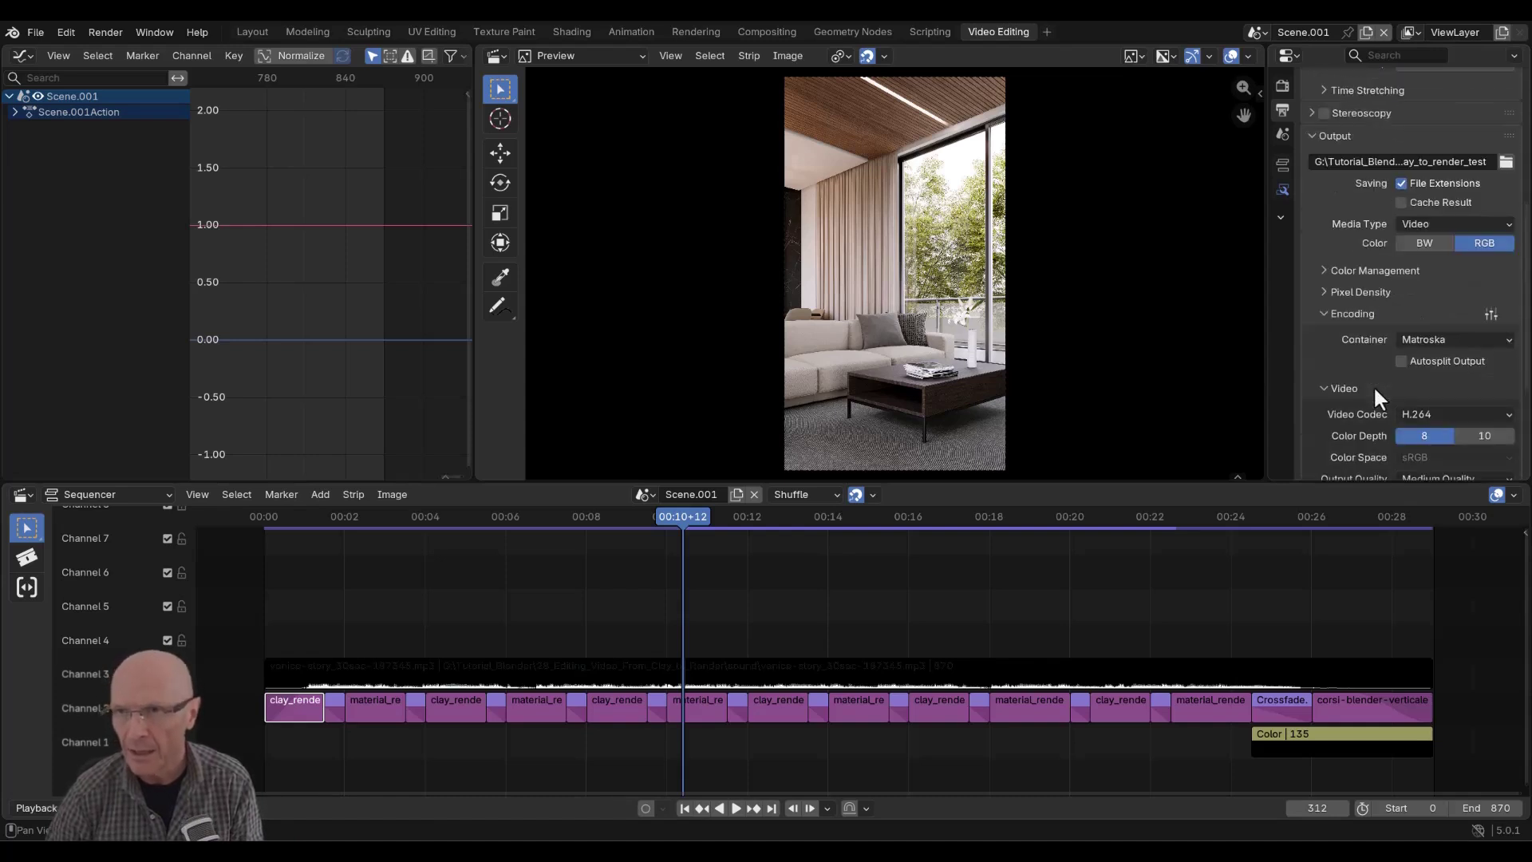
click(1491, 314)
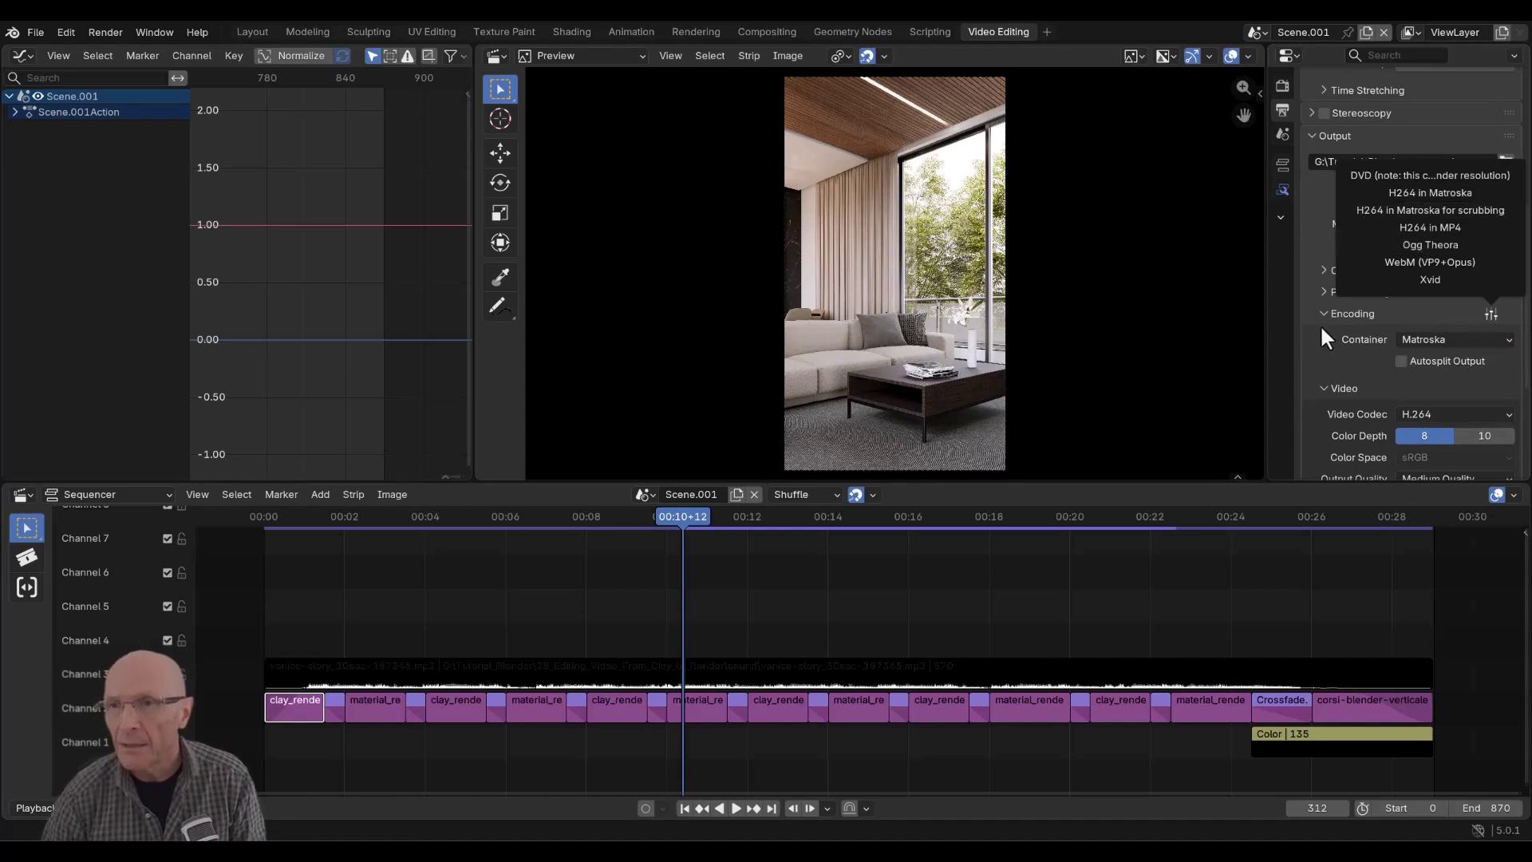
scroll(1372, 328, up, 7)
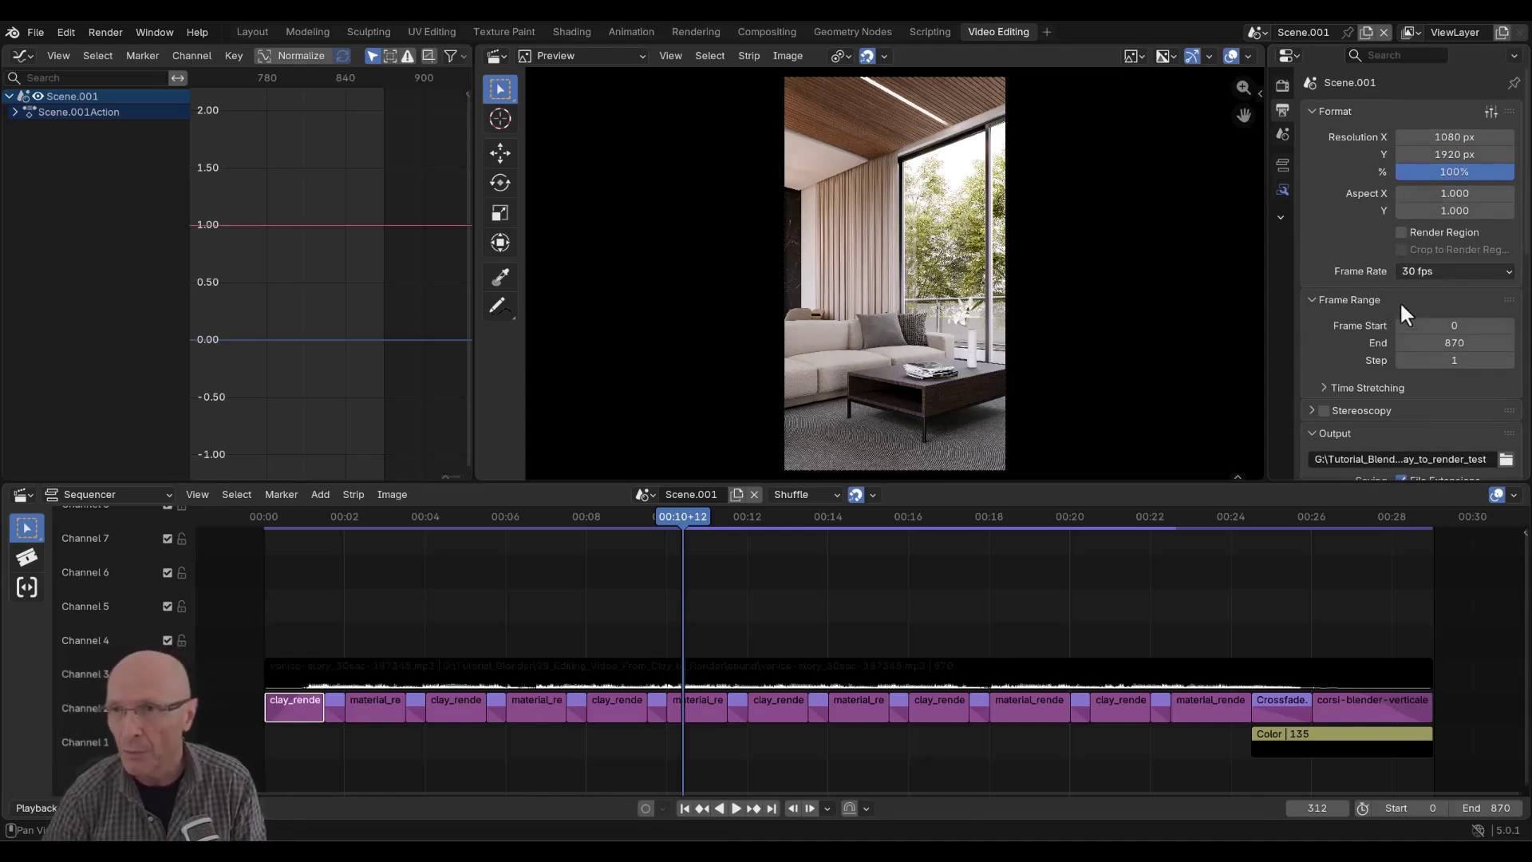
scroll(1397, 301, down, 5)
scroll(1392, 304, down, 4)
scroll(1391, 303, up, 10)
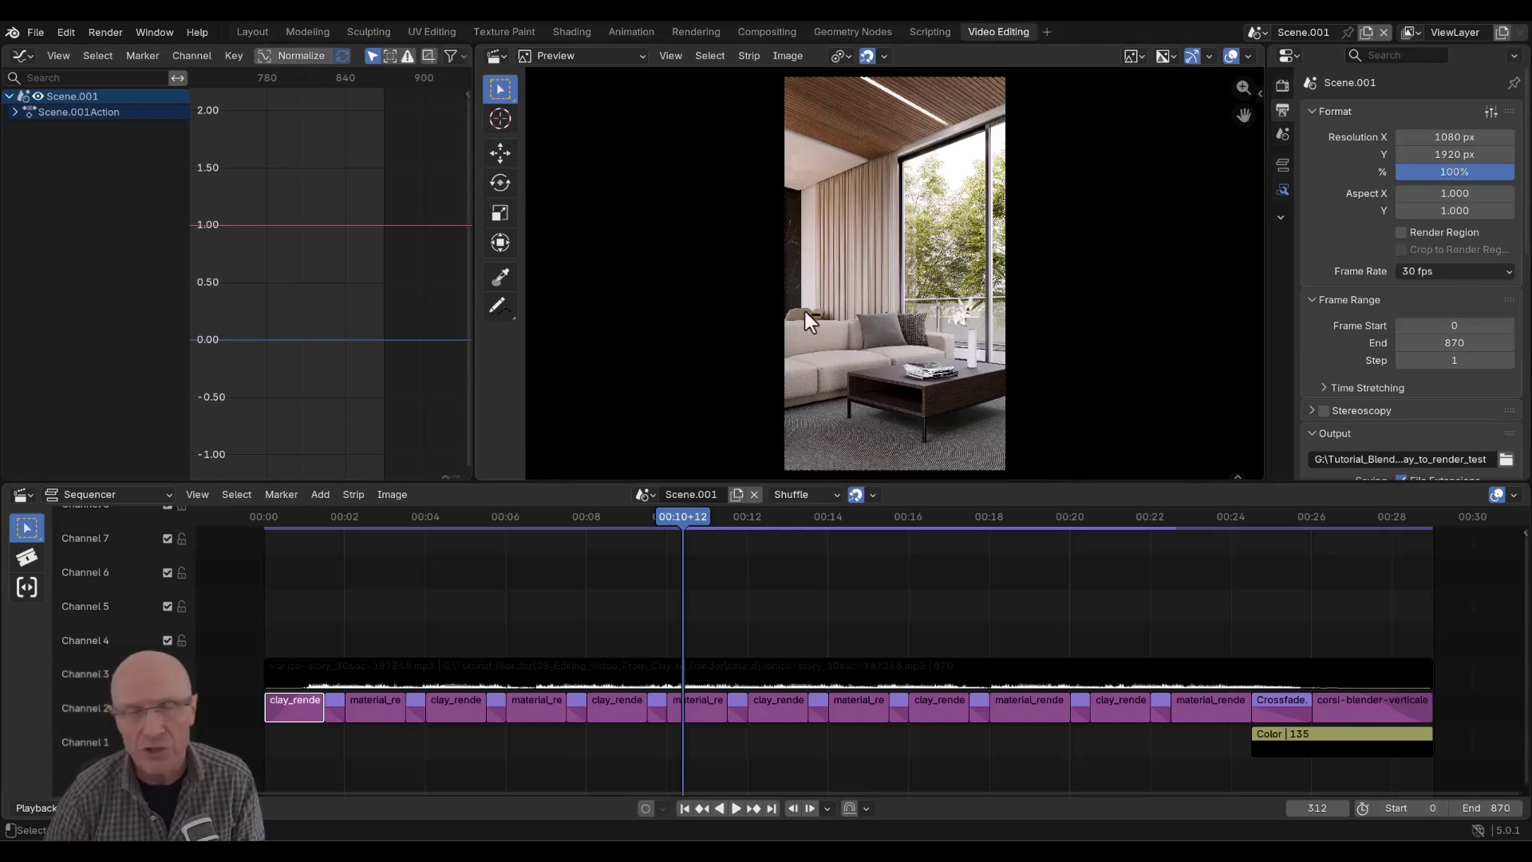
Render the full animation to video, review the clip in the media player and return to the sequencer.
click(96, 35)
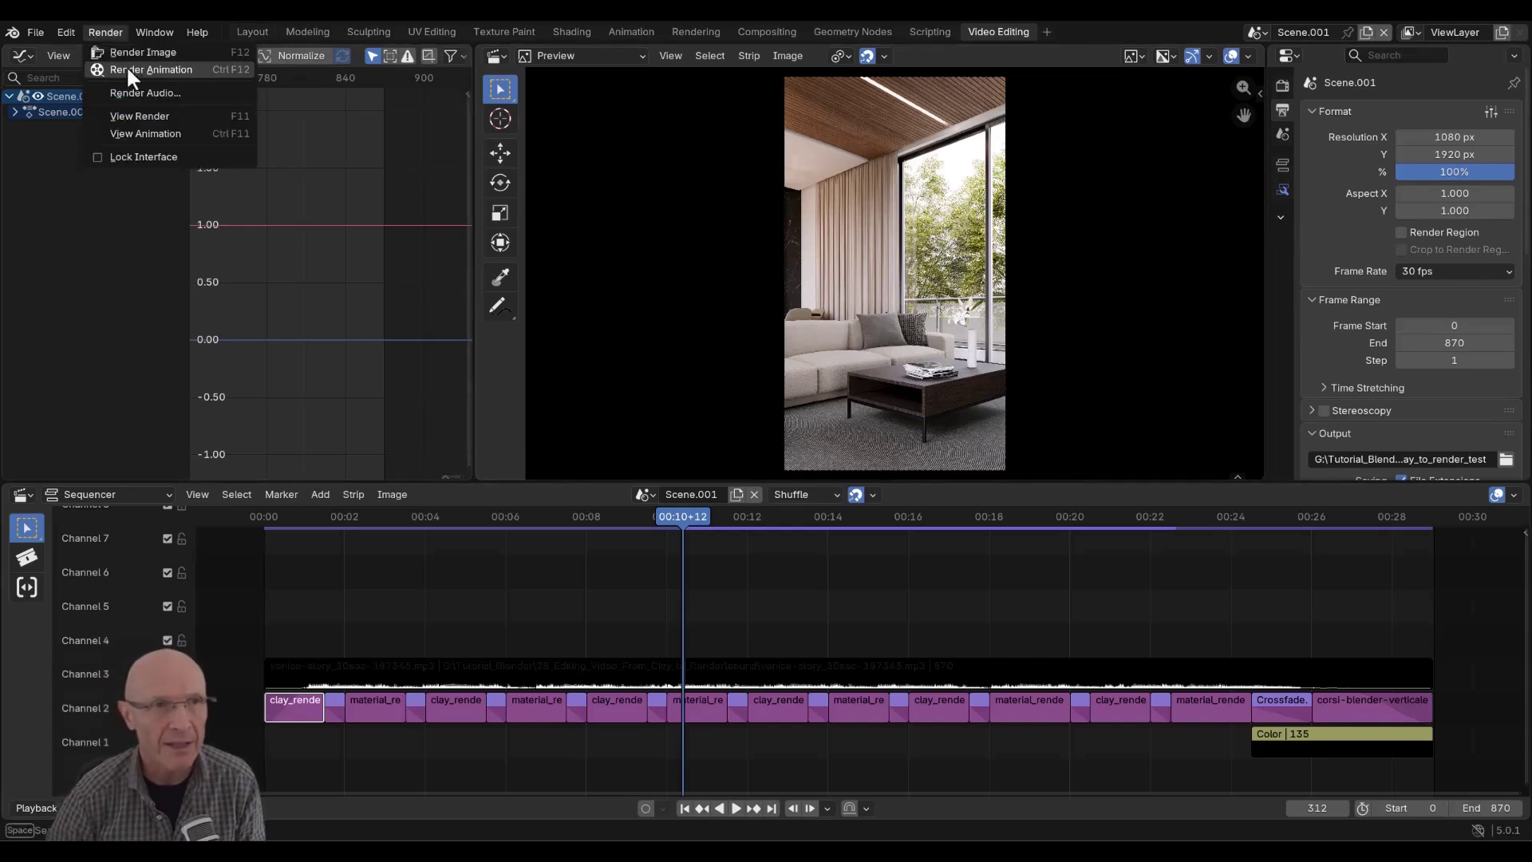
click(218, 69)
scroll(793, 547, down, 6)
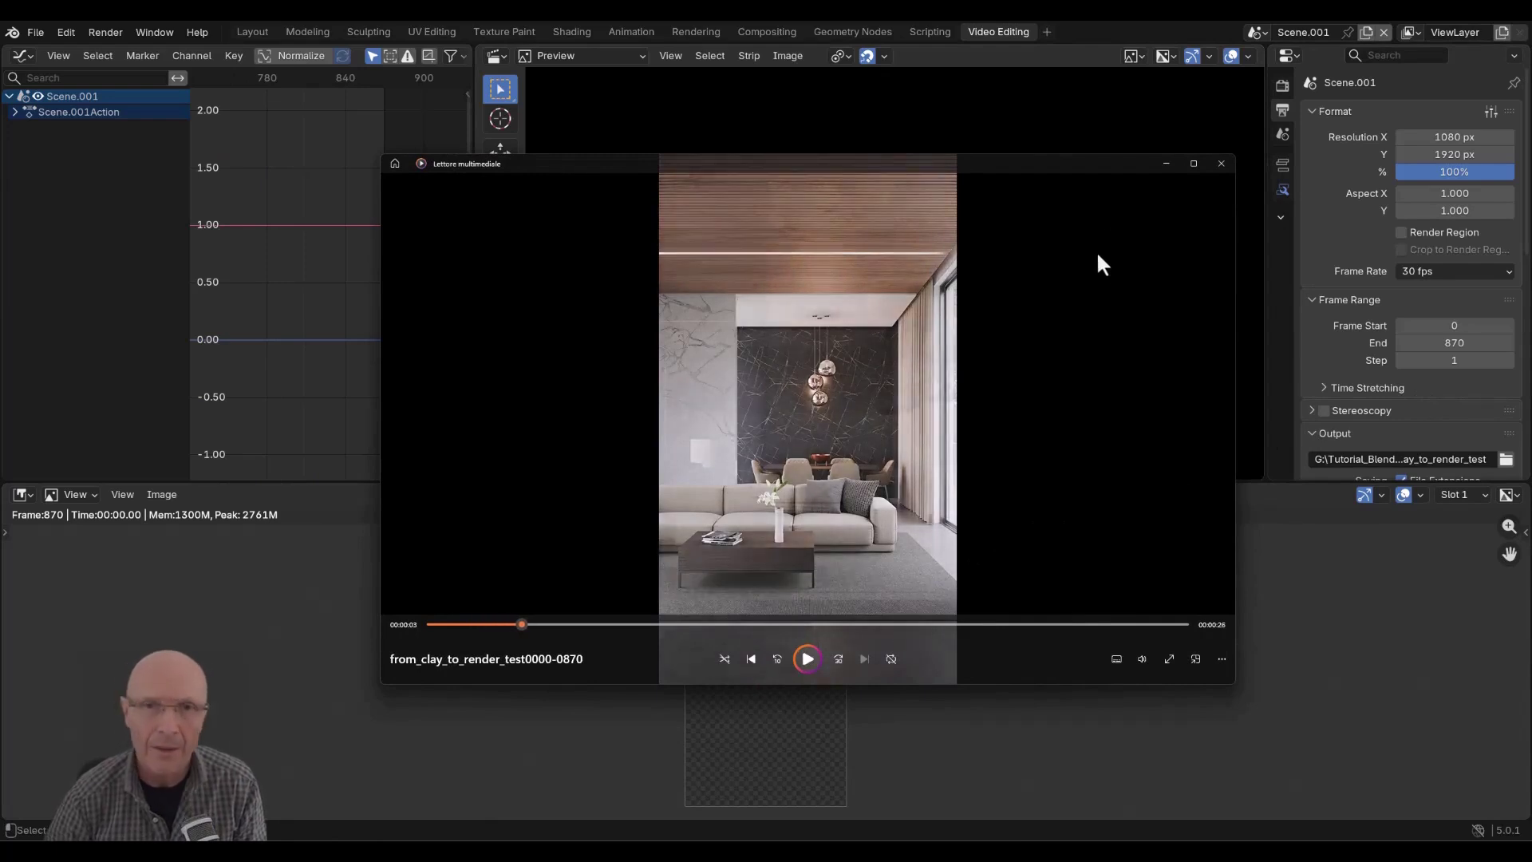
click(1221, 163)
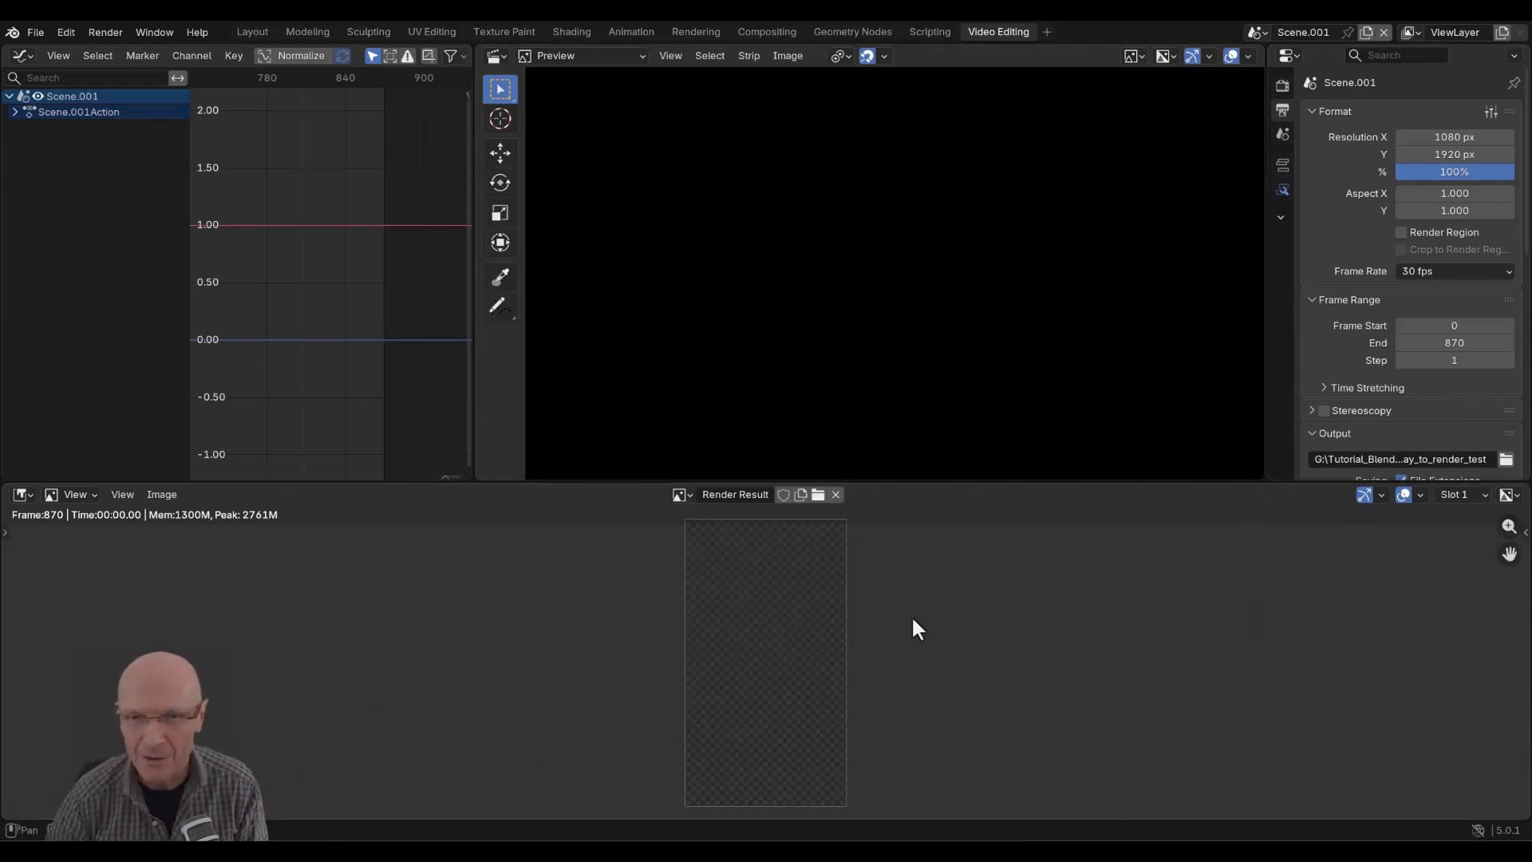
key(Escape)
Set the output's audio codec to AAC and check the remaining audio settings.
scroll(1412, 257, down, 2)
scroll(1408, 267, down, 8)
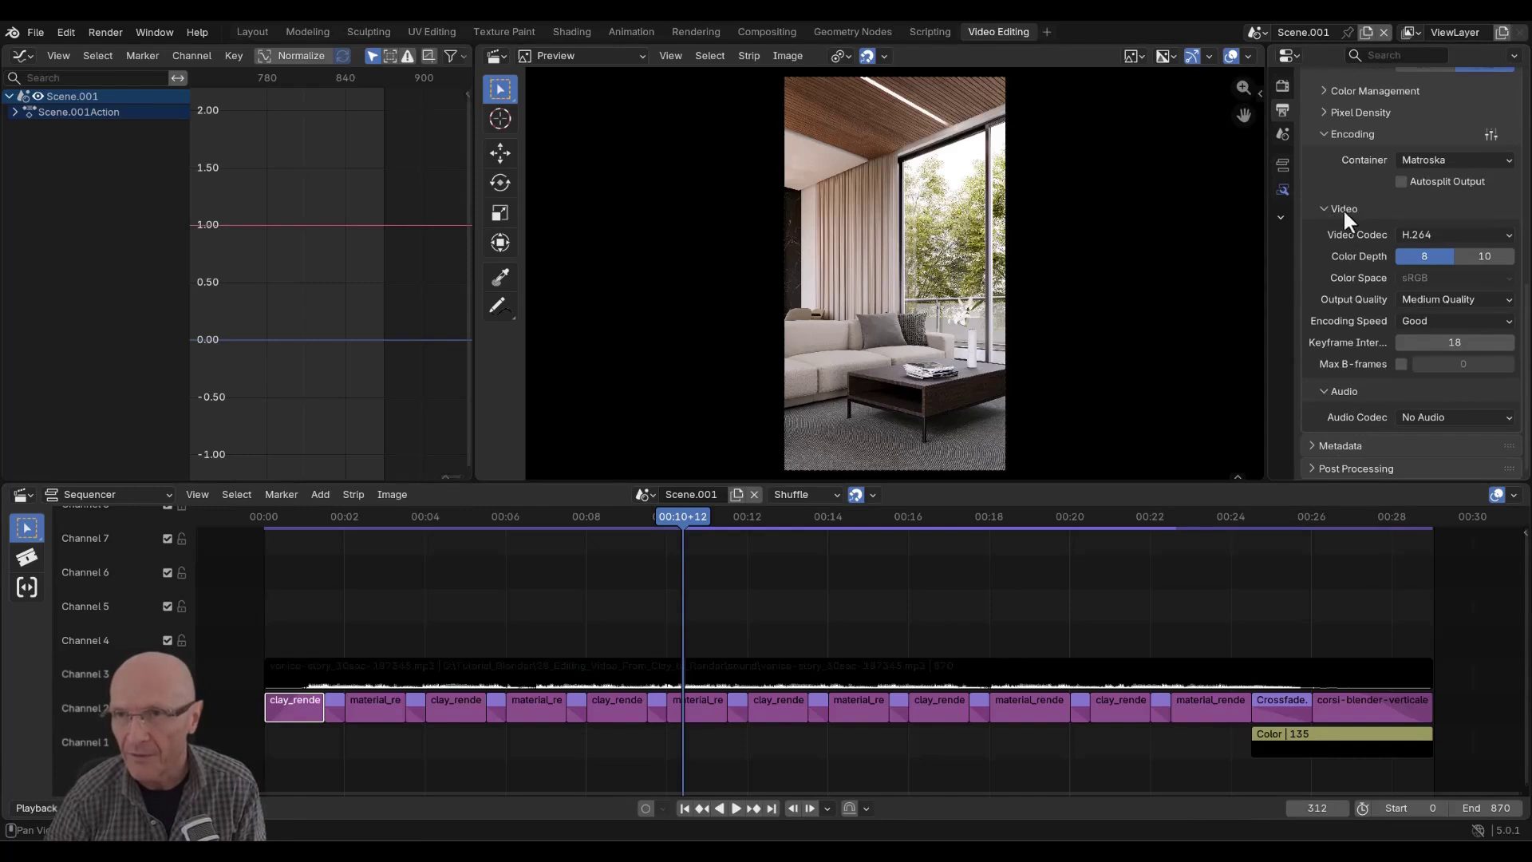
click(1438, 415)
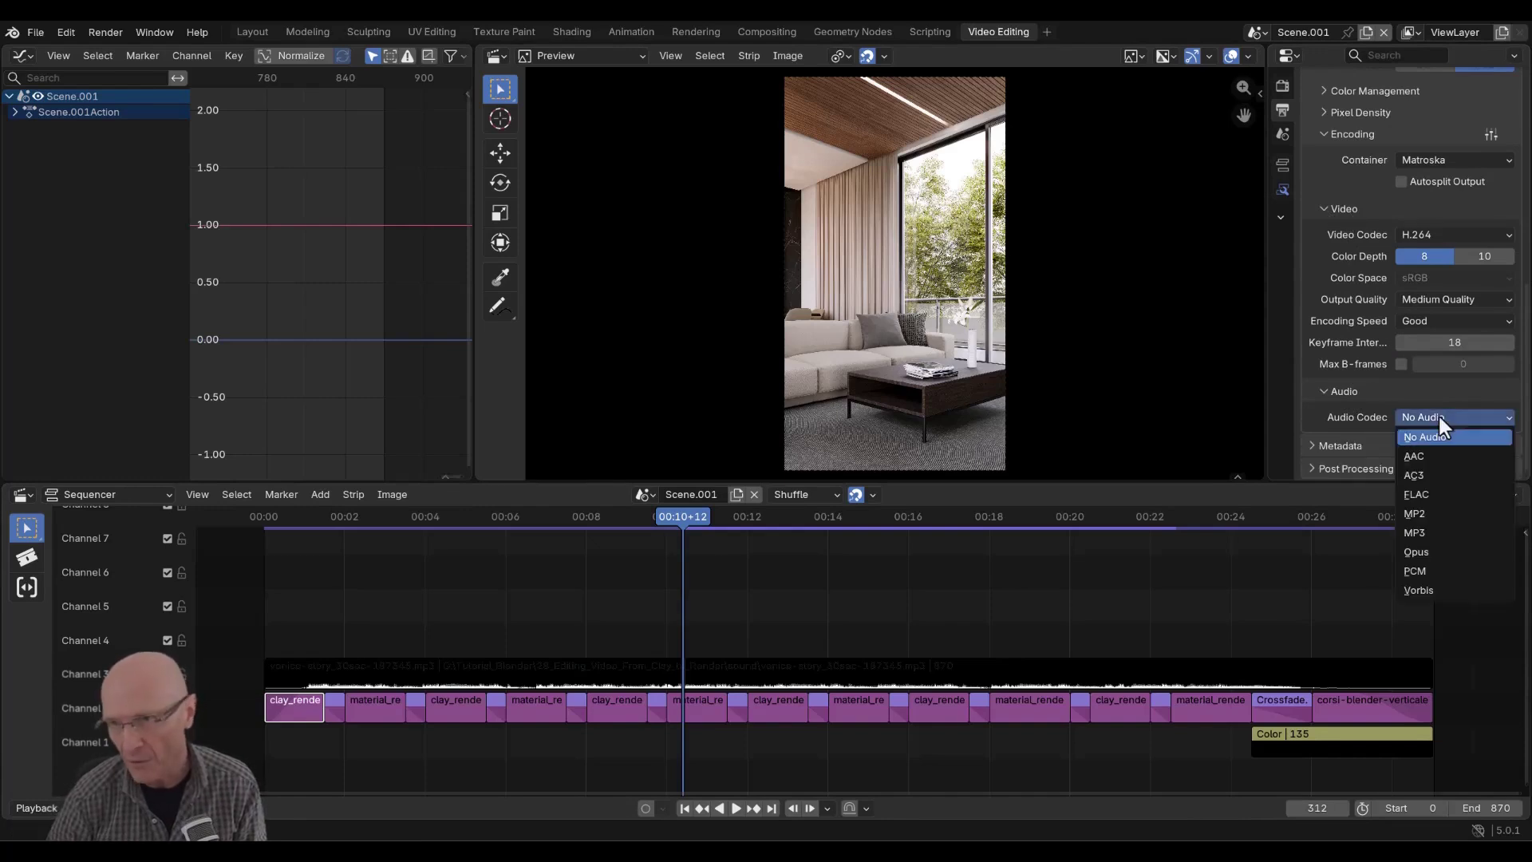
click(1410, 455)
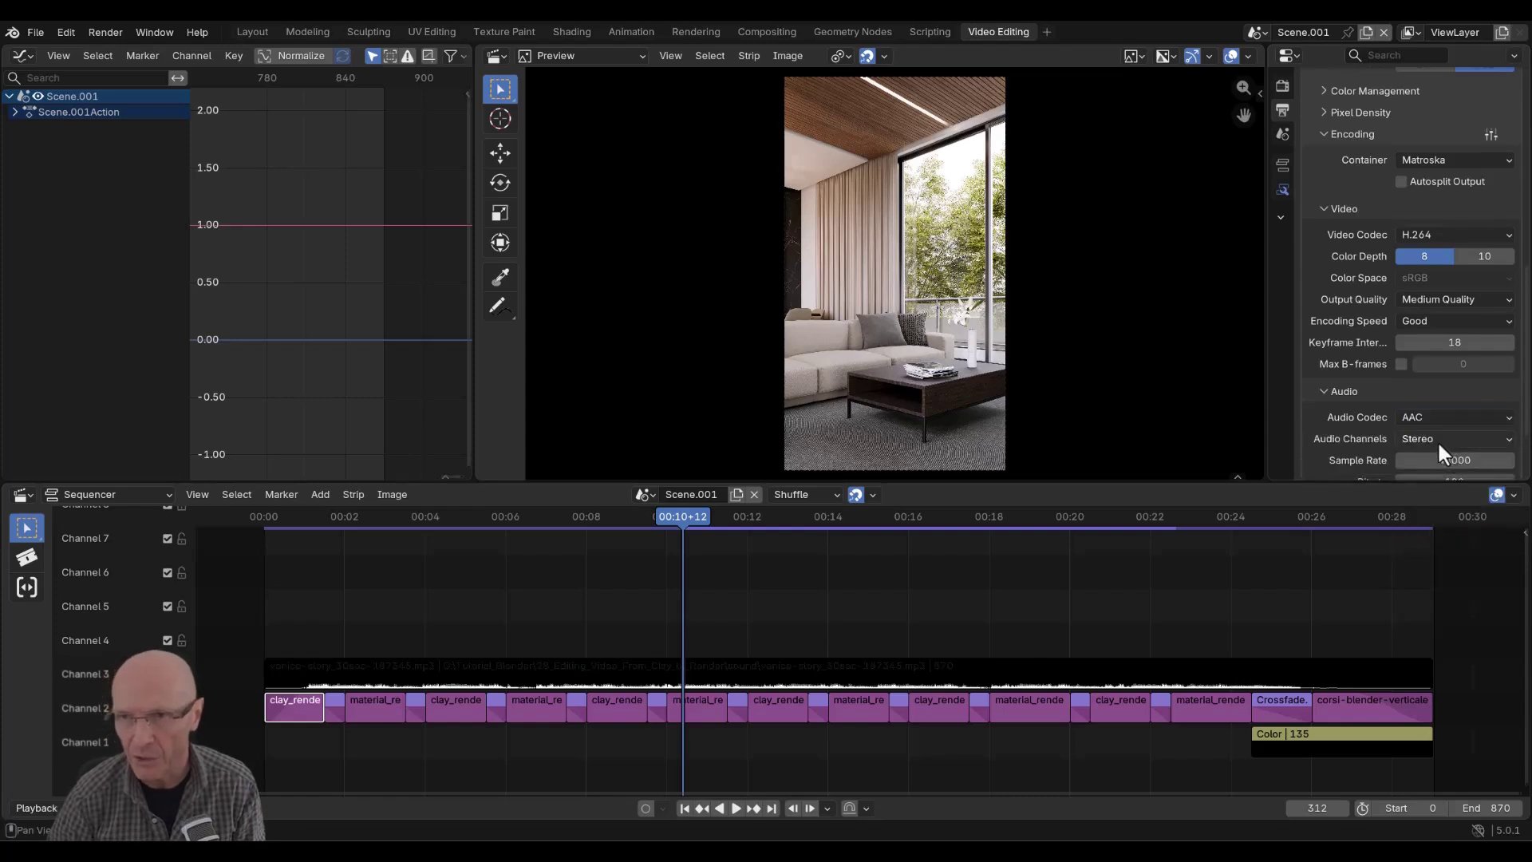
scroll(1438, 439, down, 3)
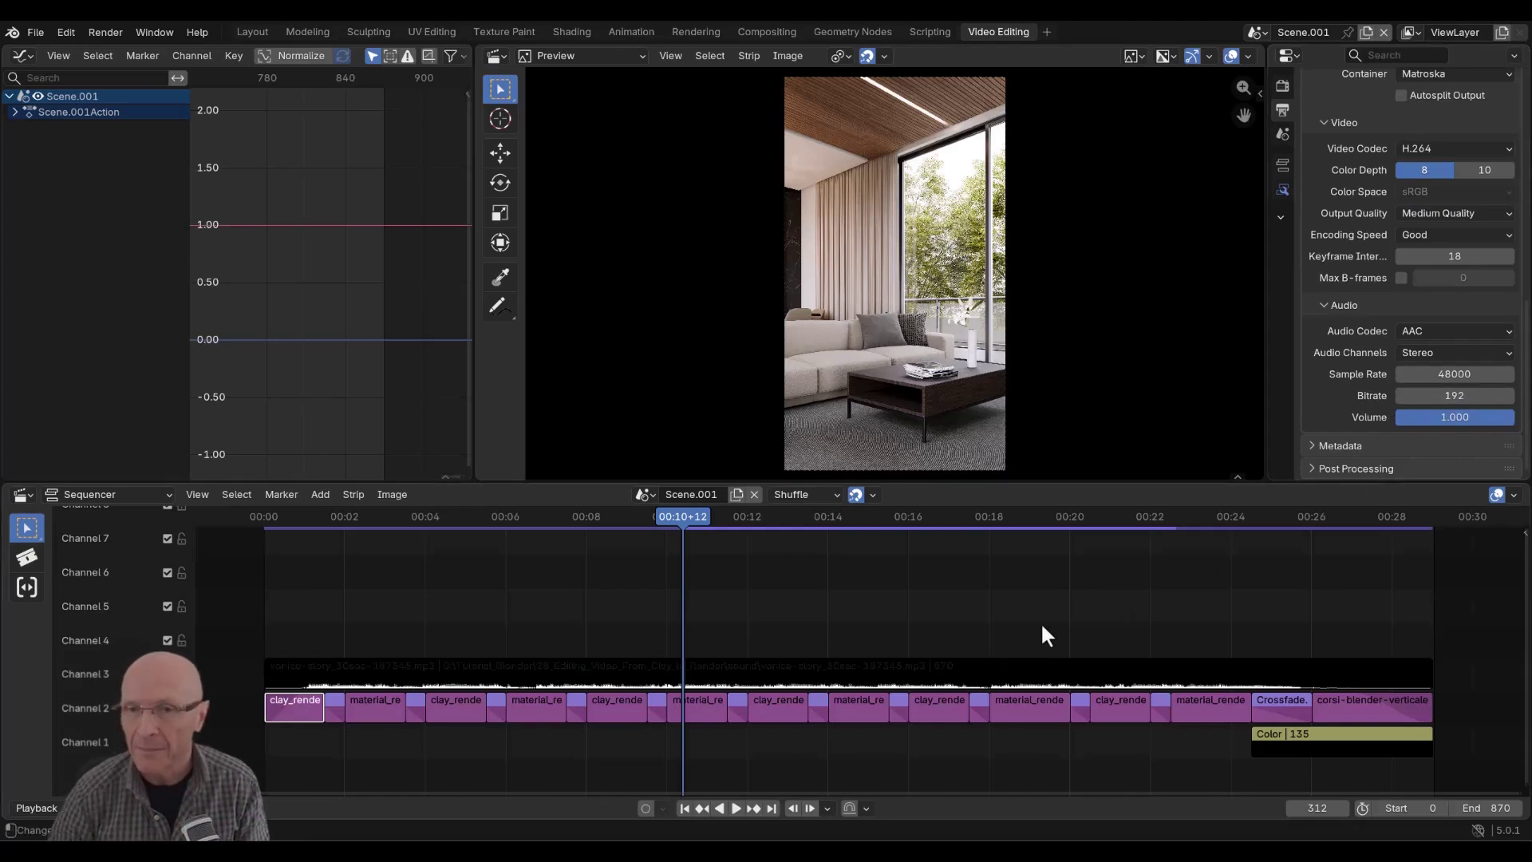
Render the animation again with AAC audio, check the new clip in the media player and close the render result.
click(106, 32)
click(130, 65)
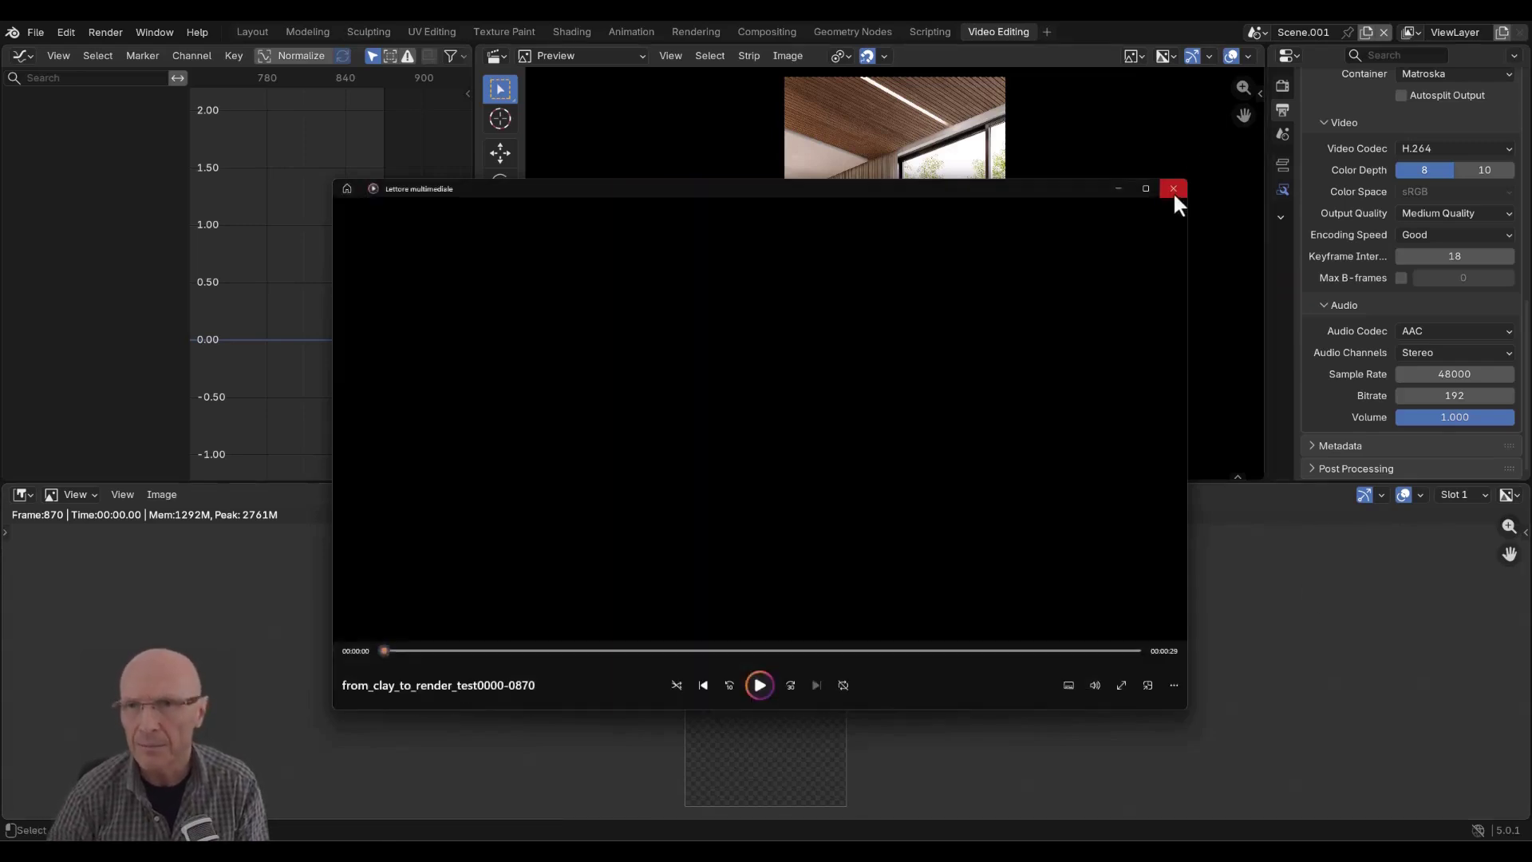
click(1173, 189)
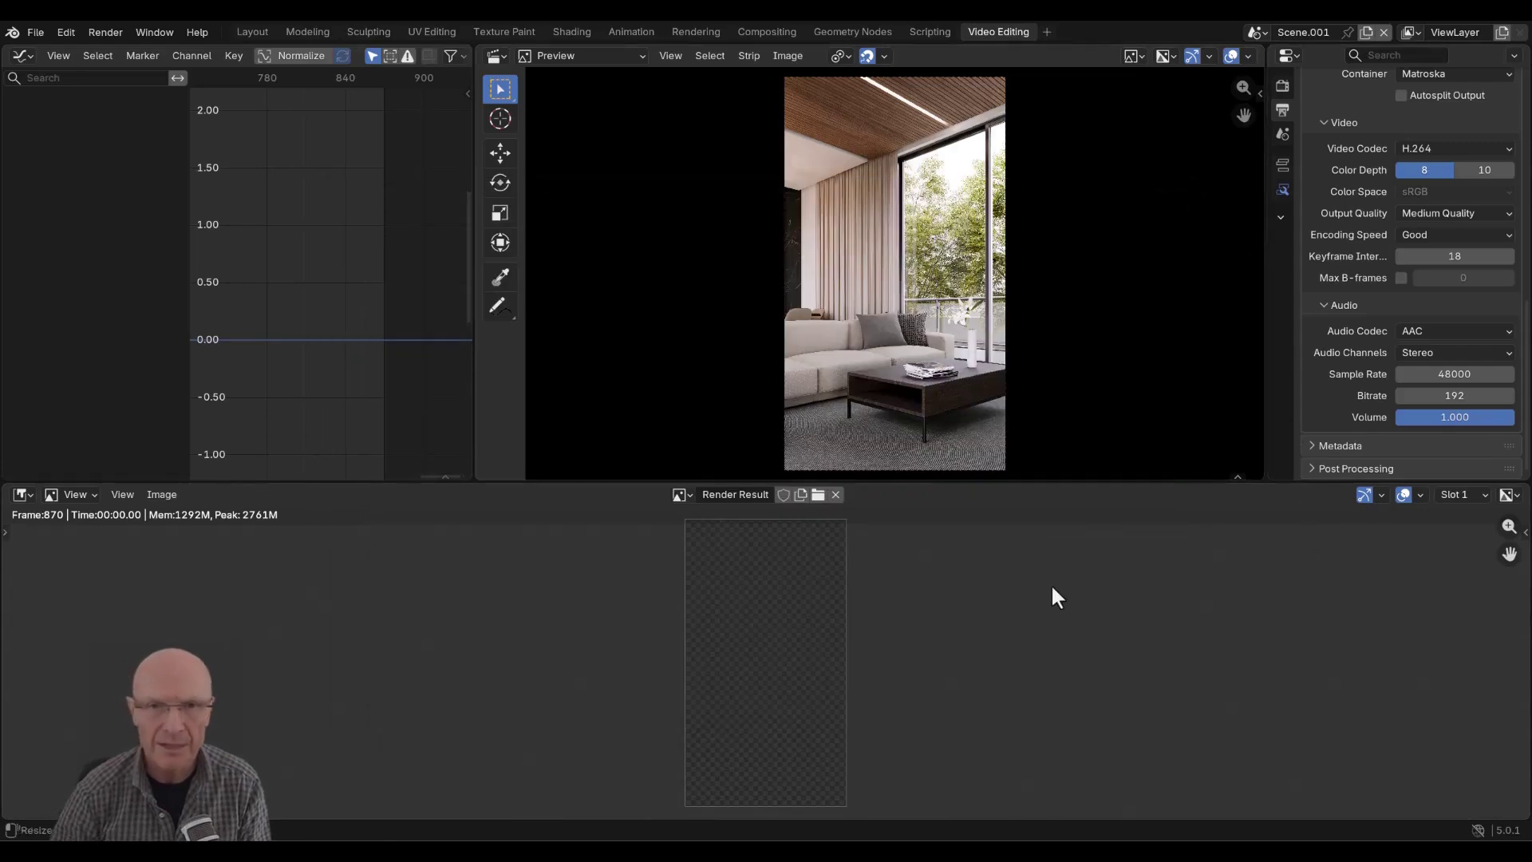
key(Escape)
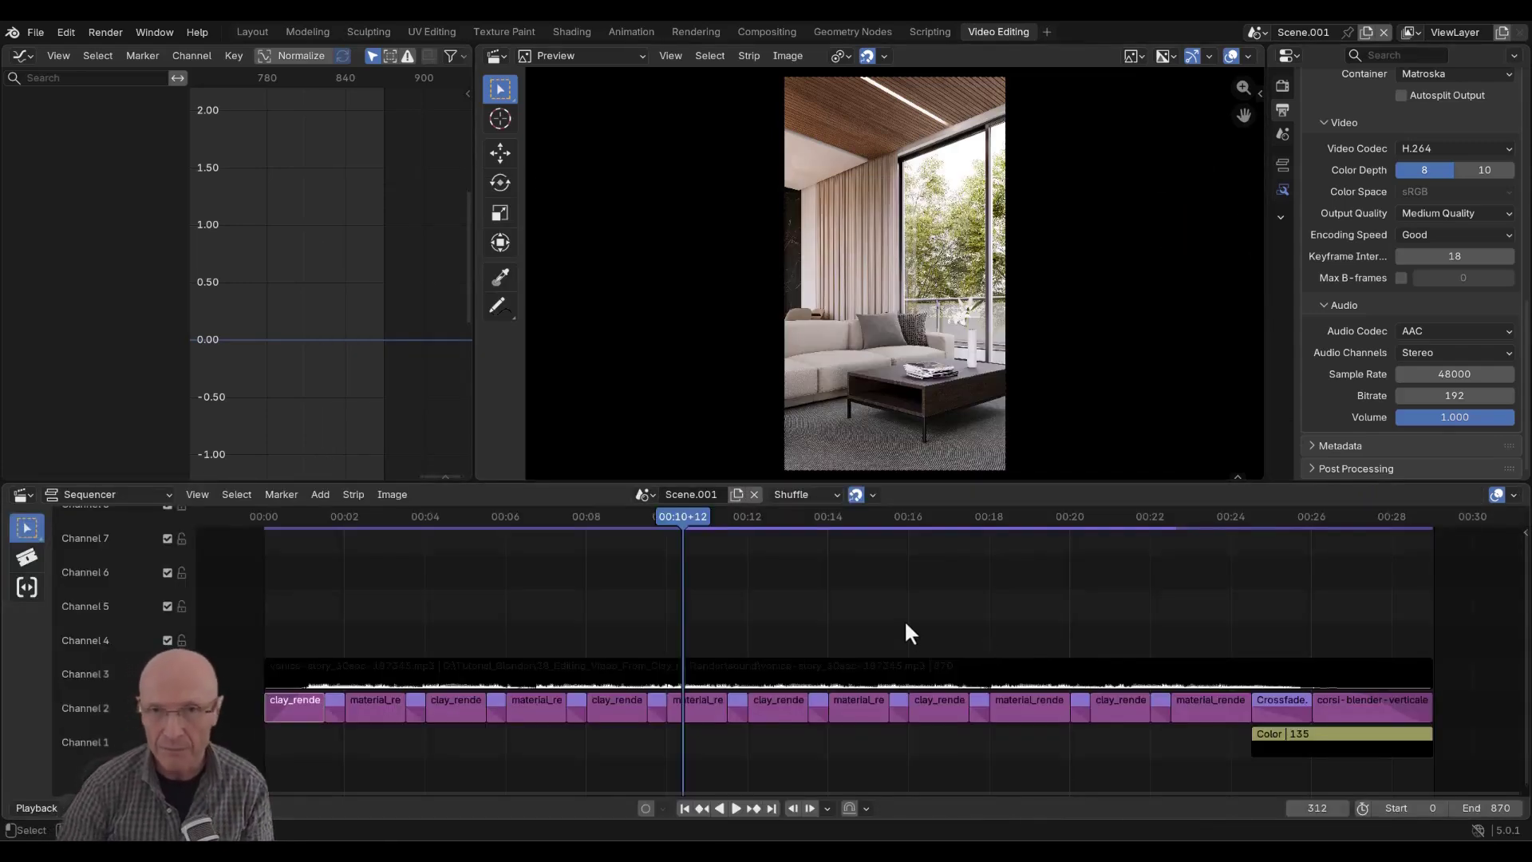